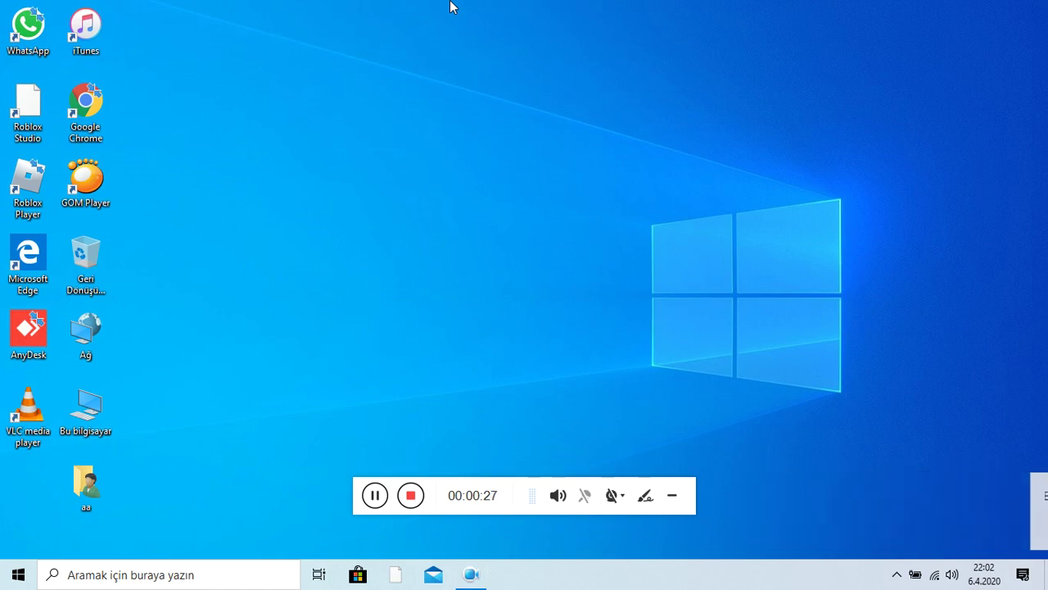
Open the NVDA_Ekran_okuyucusu folder on drive D: and run the NVDA Versiyon 20192.1 application
{"action": "key", "text": "Down"}
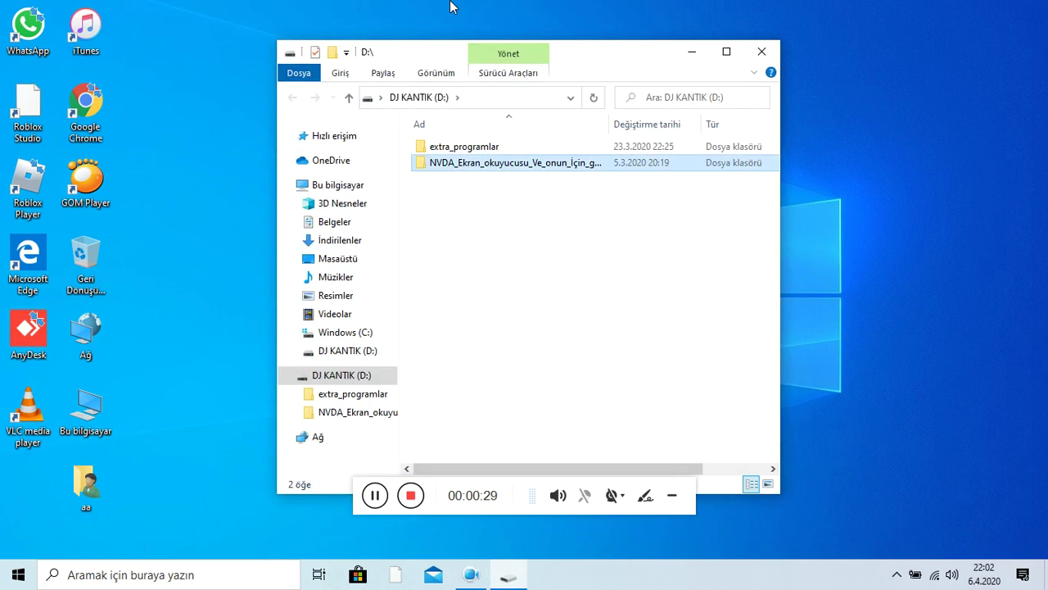
{"action": "key", "text": "Return"}
{"action": "key", "text": "Down"}
{"action": "key", "text": "Down"}
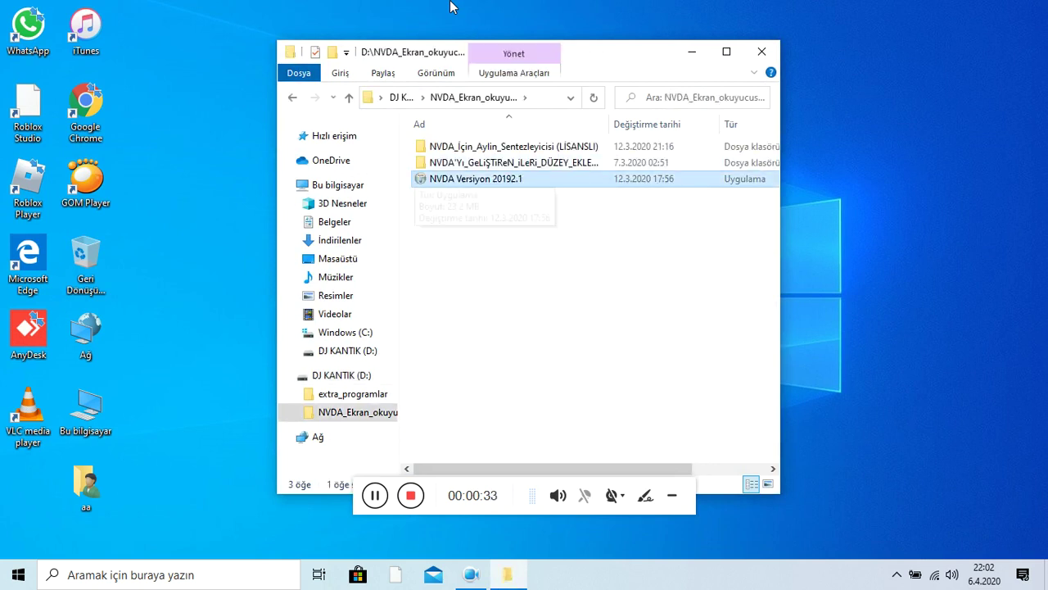
{"action": "key", "text": "Up"}
{"action": "key", "text": "Up"}
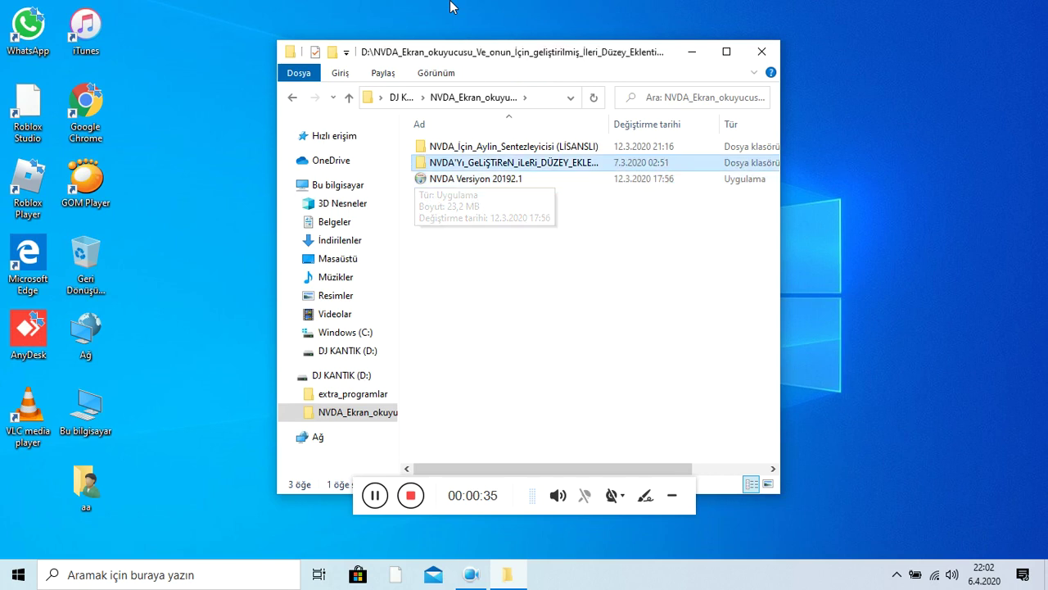
{"action": "key", "text": "Down"}
{"action": "key", "text": "Down"}
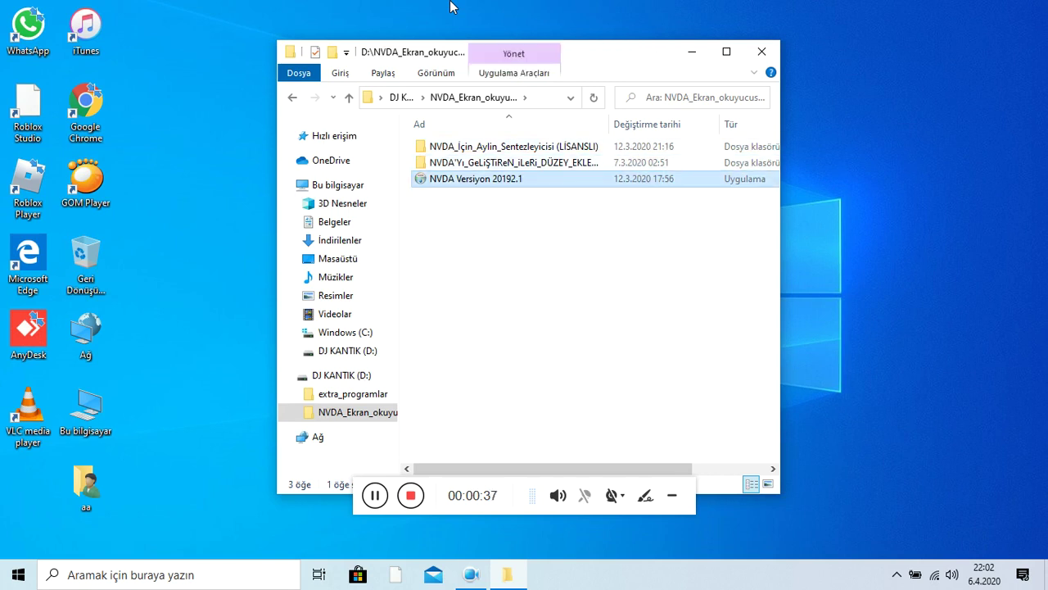
{"action": "key", "text": "Return"}
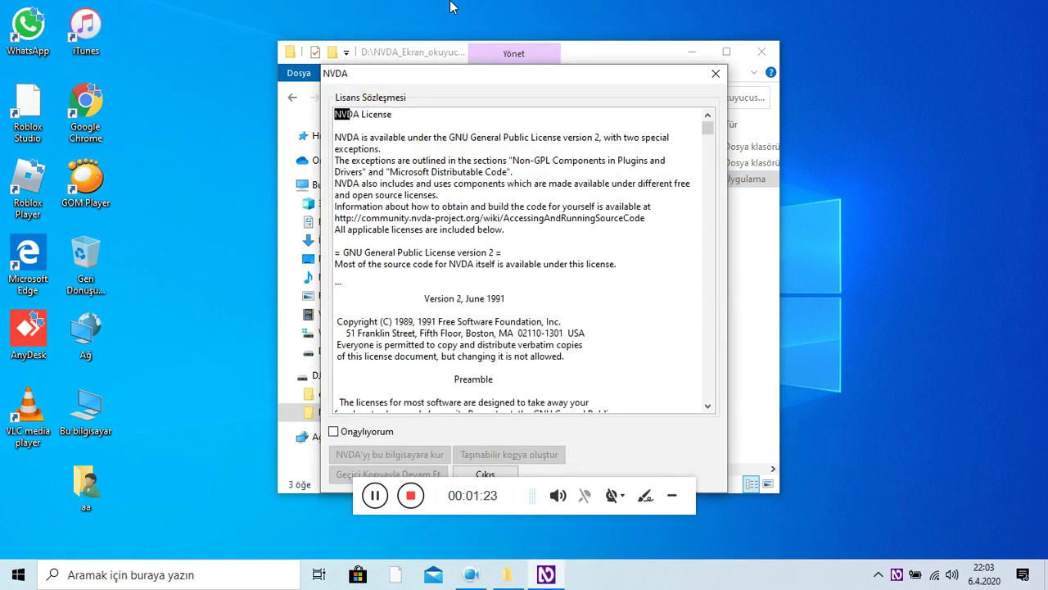
Accept the NVDA license agreement and choose to install NVDA on this computer
{"action": "key", "text": "Tab"}
{"action": "key", "text": "space"}
{"action": "key", "text": "Tab"}
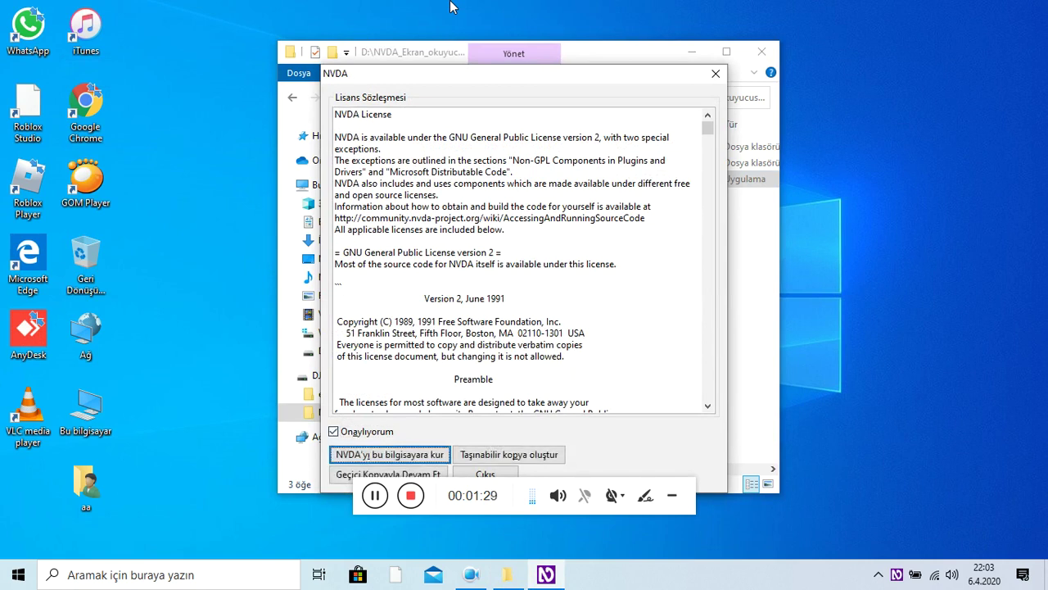
{"action": "key", "text": "space"}
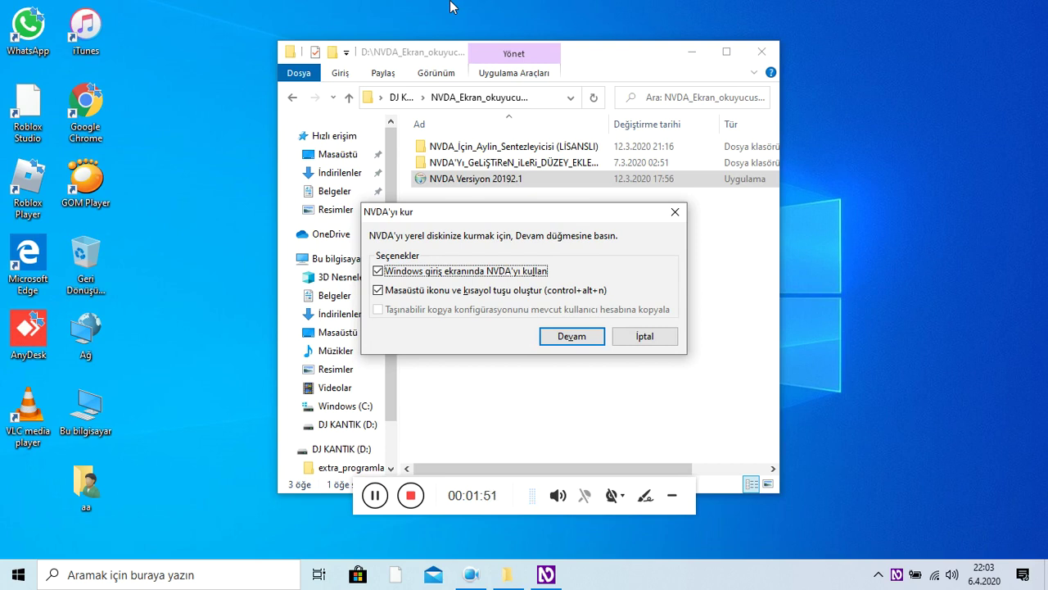
Install NVDA with its use on the Windows sign-in screen turned off, keeping the desktop icon and shortcut key
{"action": "key", "text": "space"}
{"action": "key", "text": "Tab"}
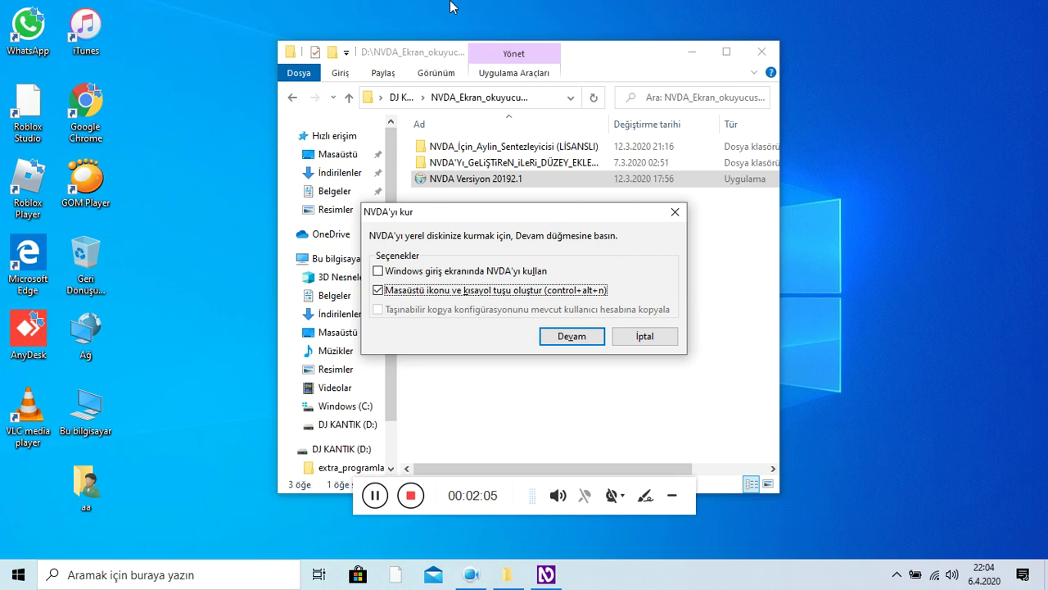
{"action": "key", "text": "Tab"}
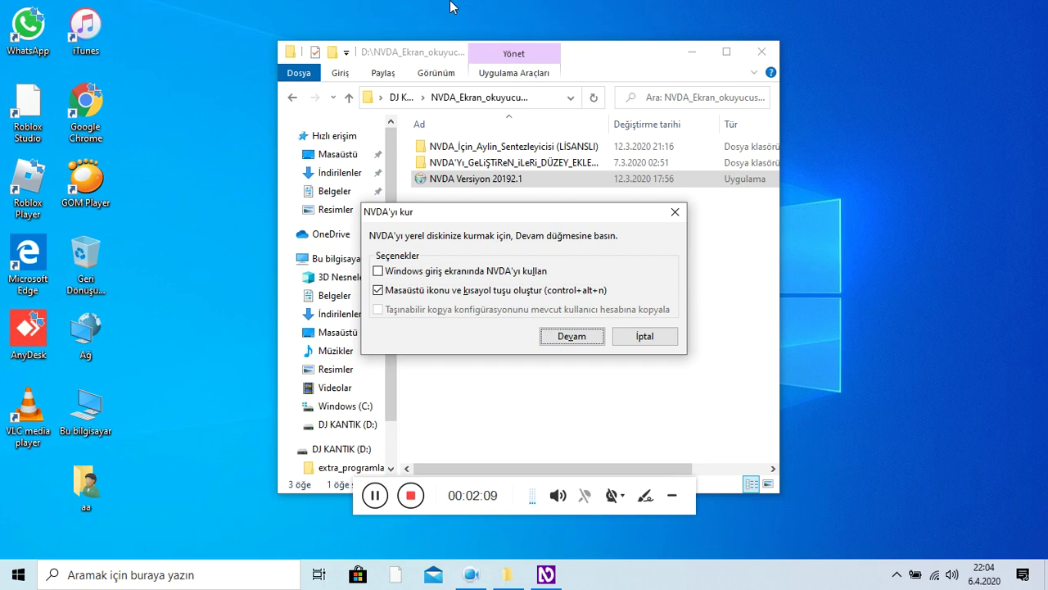
{"action": "key", "text": "Return"}
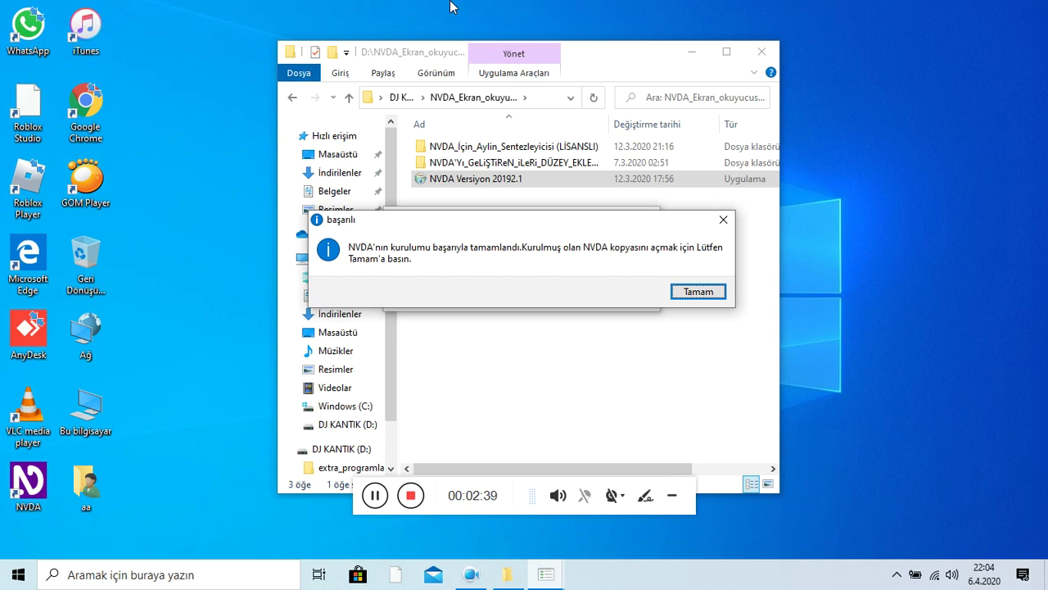
Start the installed copy of NVDA and close the update notice without downloading the update
{"action": "key", "text": "Return"}
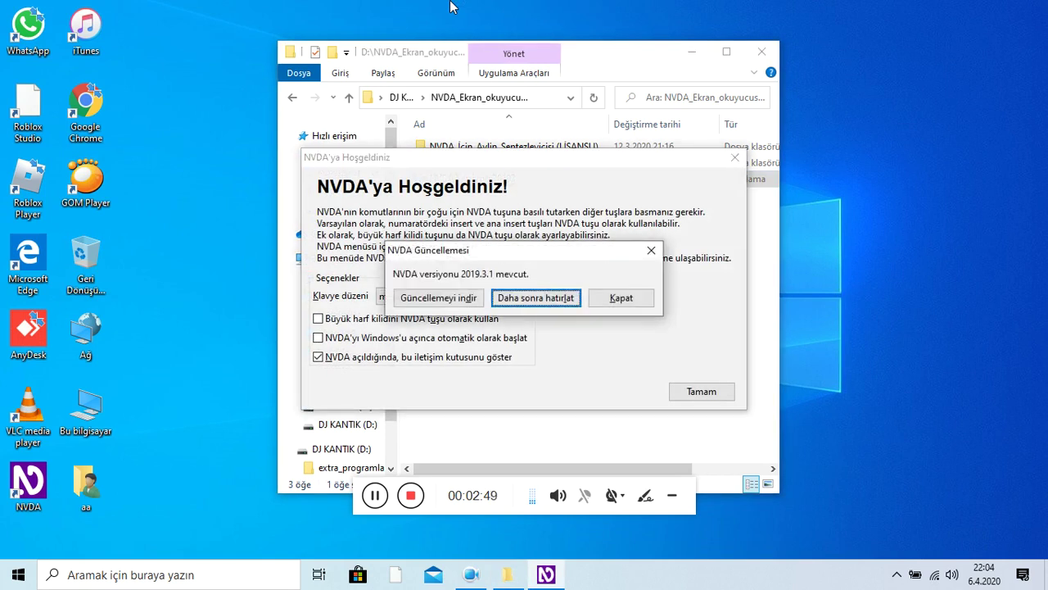
{"action": "key", "text": "Tab"}
{"action": "key", "text": "Return"}
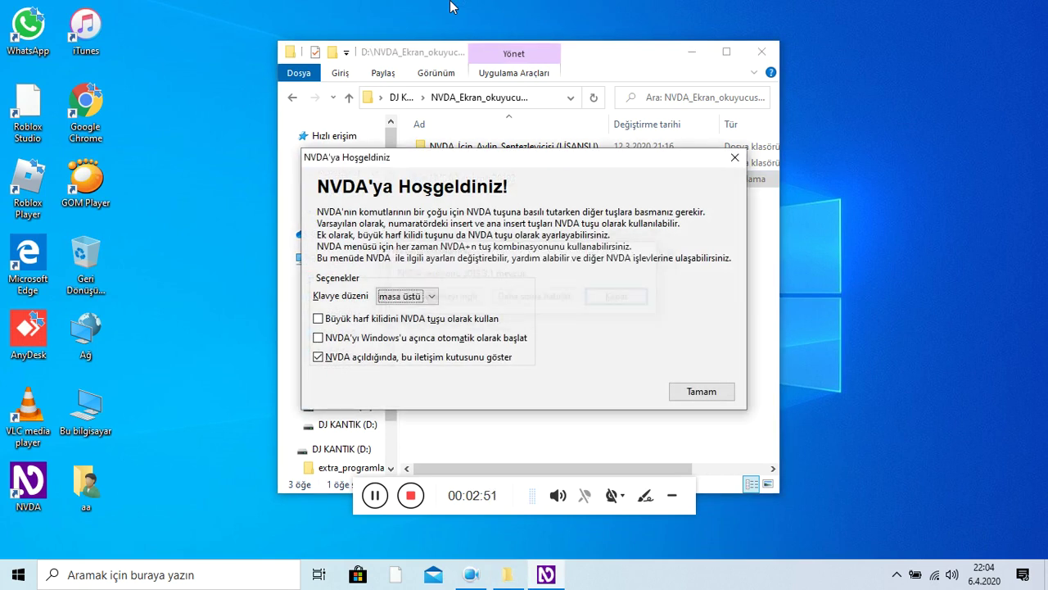
Set the NVDA keyboard layout to dizüstü and enable Caps Lock as an NVDA key
{"action": "key", "text": "Down"}
{"action": "key", "text": "Tab"}
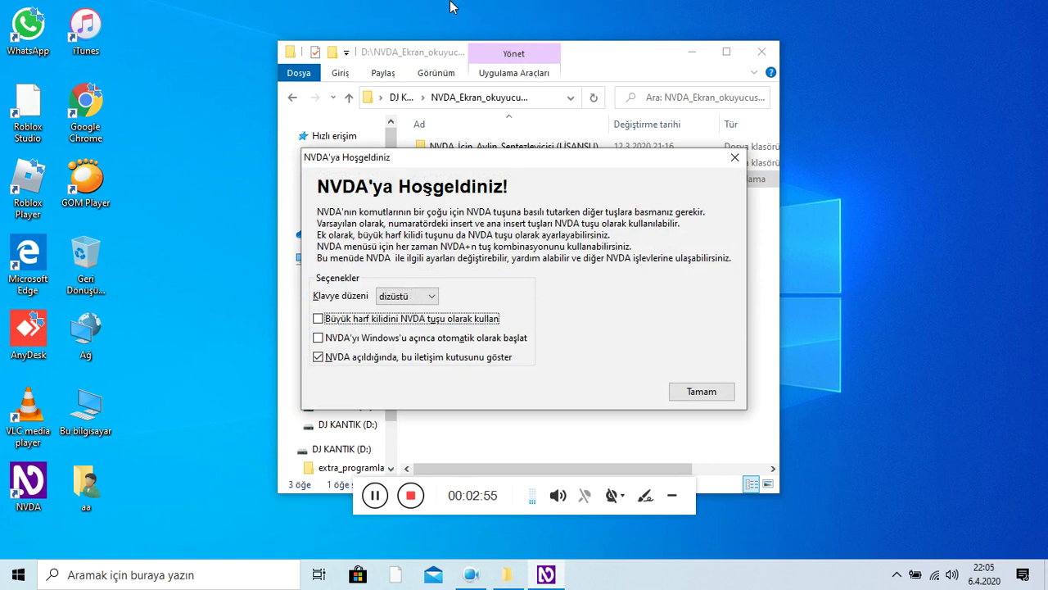
{"action": "key", "text": "space"}
{"action": "key", "text": "Tab"}
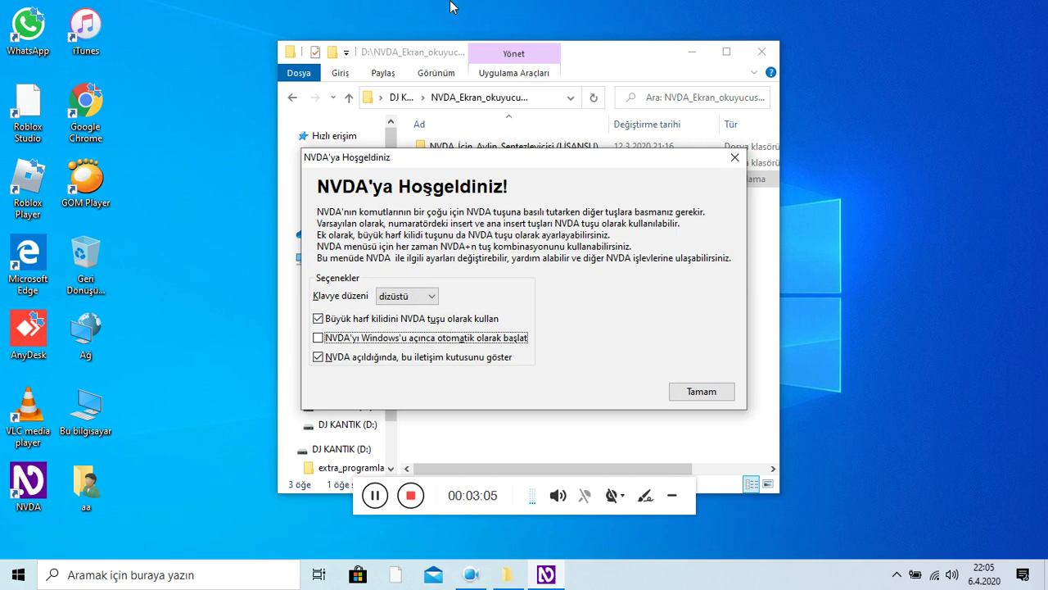
Stop the welcome dialog from showing when NVDA starts, confirm the options, and postpone the usage data collection choice
{"action": "key", "text": "Tab"}
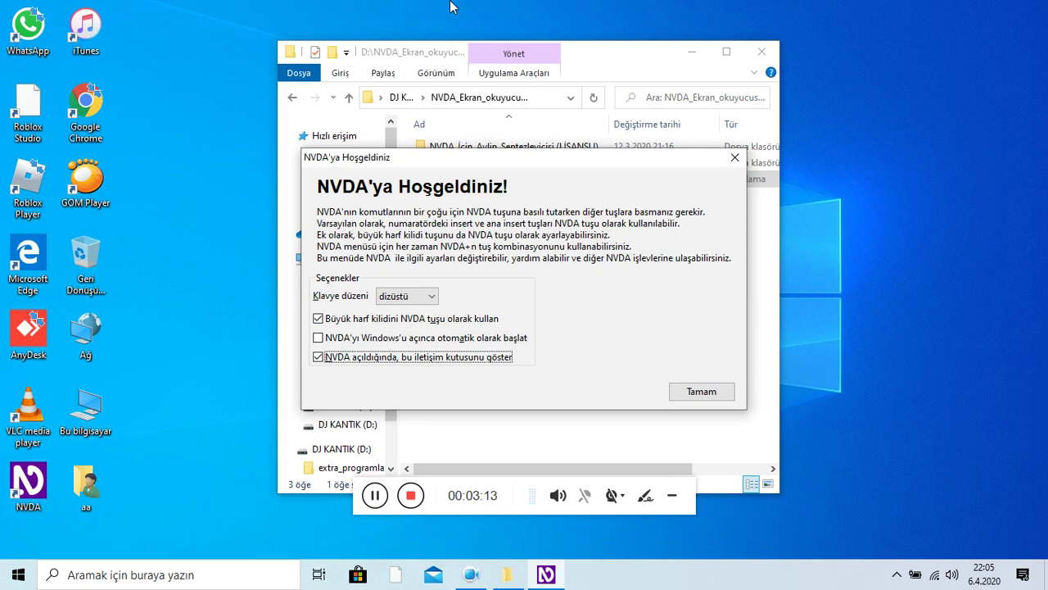
{"action": "key", "text": "space"}
{"action": "key", "text": "Tab"}
{"action": "key", "text": "Return"}
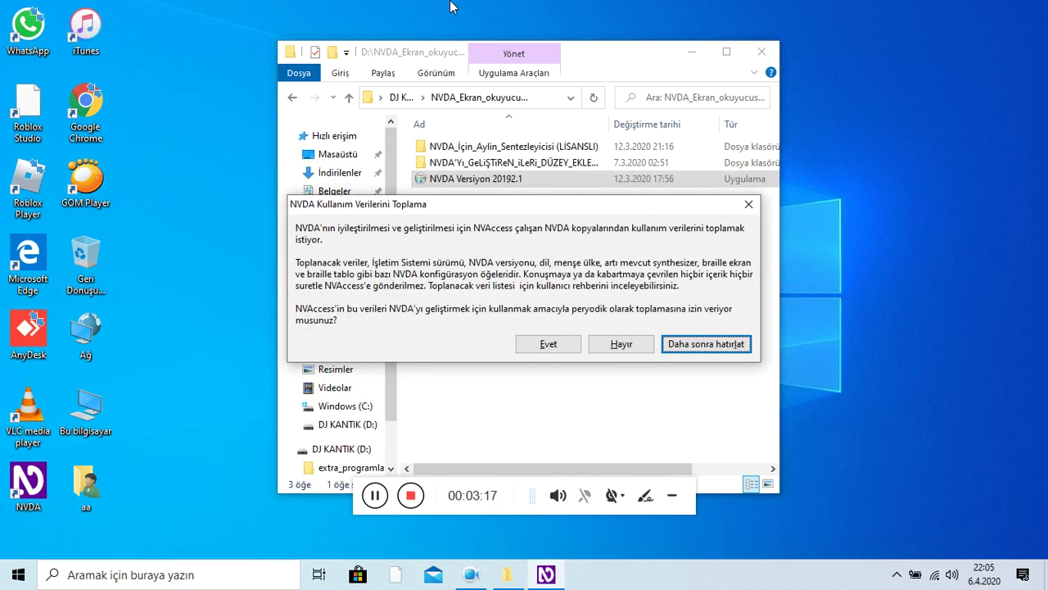
{"action": "key", "text": "Return"}
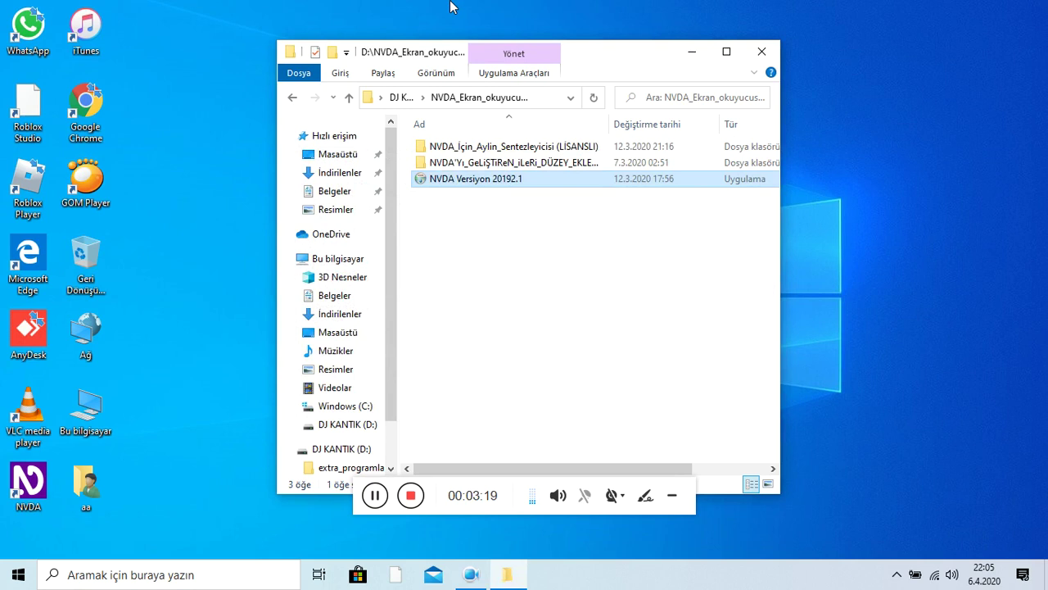
View the Konuşma category in the NVDA settings down to its voice option, and close the settings without changes
{"action": "key", "text": "Insert+n"}
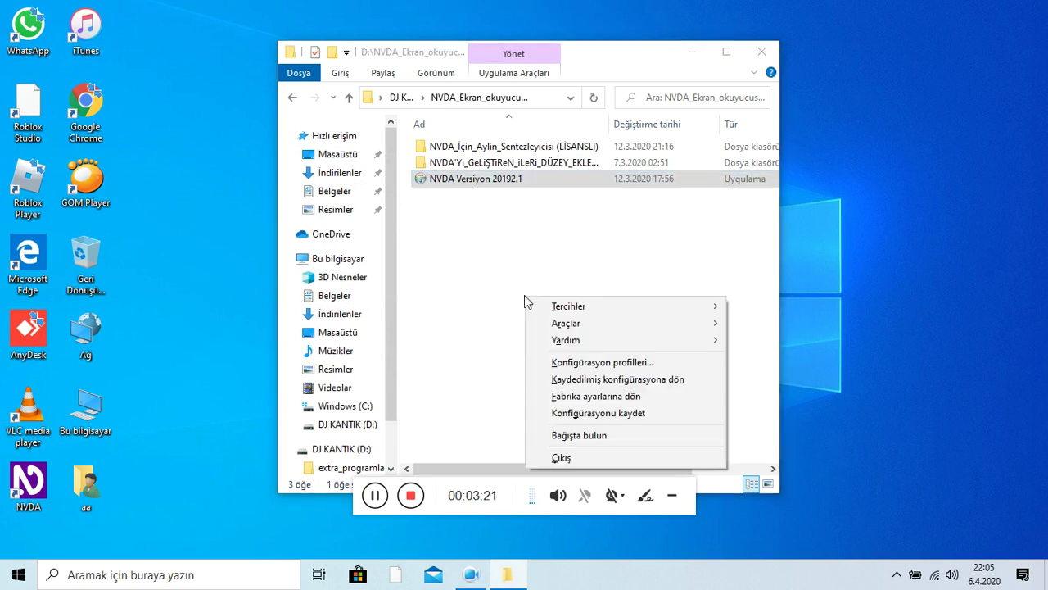
{"action": "key", "text": "Down"}
{"action": "key", "text": "Right"}
{"action": "key", "text": "Return"}
{"action": "key", "text": "Down"}
{"action": "key", "text": "Tab"}
{"action": "key", "text": "Tab"}
{"action": "key", "text": "Tab"}
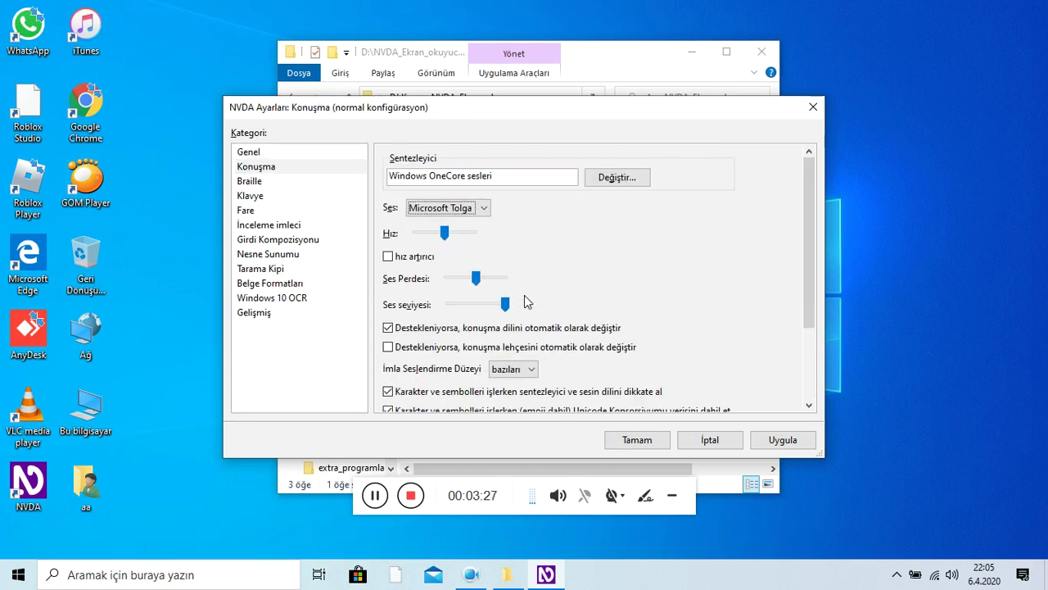
{"action": "key", "text": "Escape"}
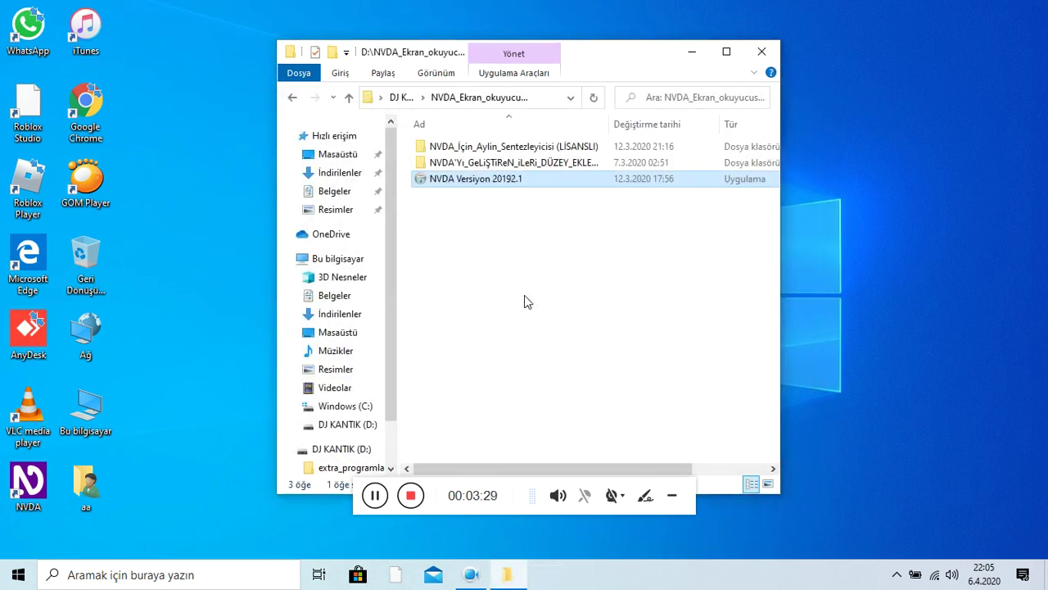
Try to switch the NVDA speech synthesizer to mssp and to sapi5
{"action": "key", "text": "insert+n"}
{"action": "key", "text": "Right"}
{"action": "key", "text": "Return"}
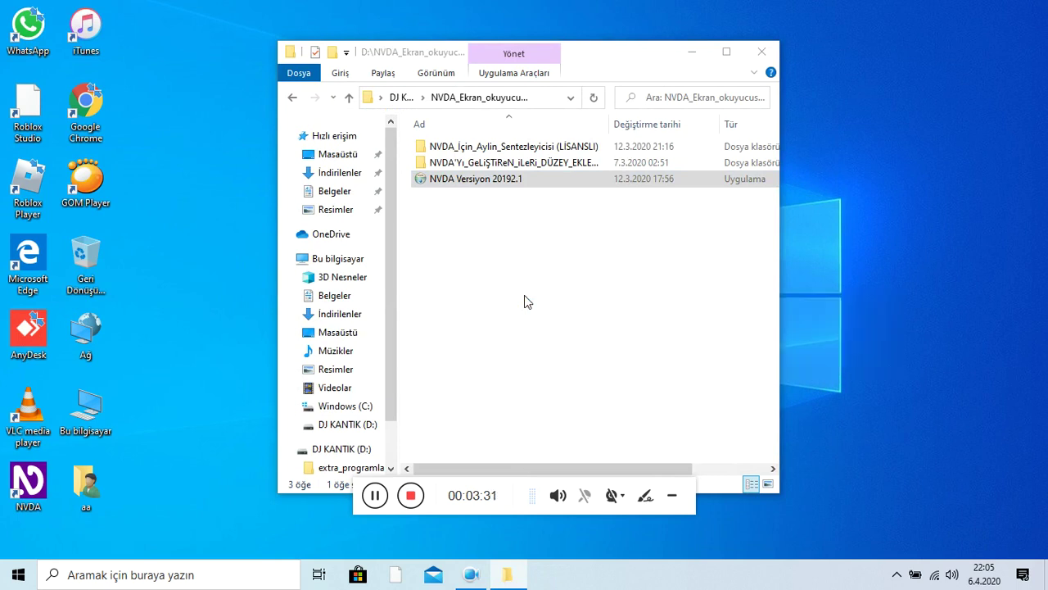
{"action": "key", "text": "Down"}
{"action": "key", "text": "ctrl+Insert+s"}
{"action": "key", "text": "Up"}
{"action": "key", "text": "Return"}
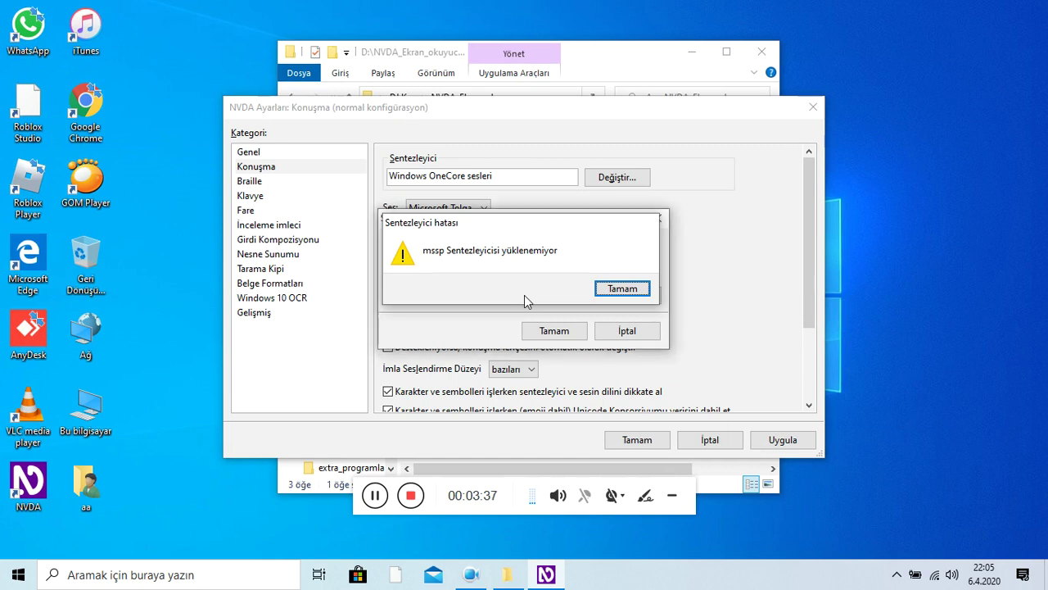
{"action": "key", "text": "Return"}
{"action": "key", "text": "Up"}
{"action": "key", "text": "Return"}
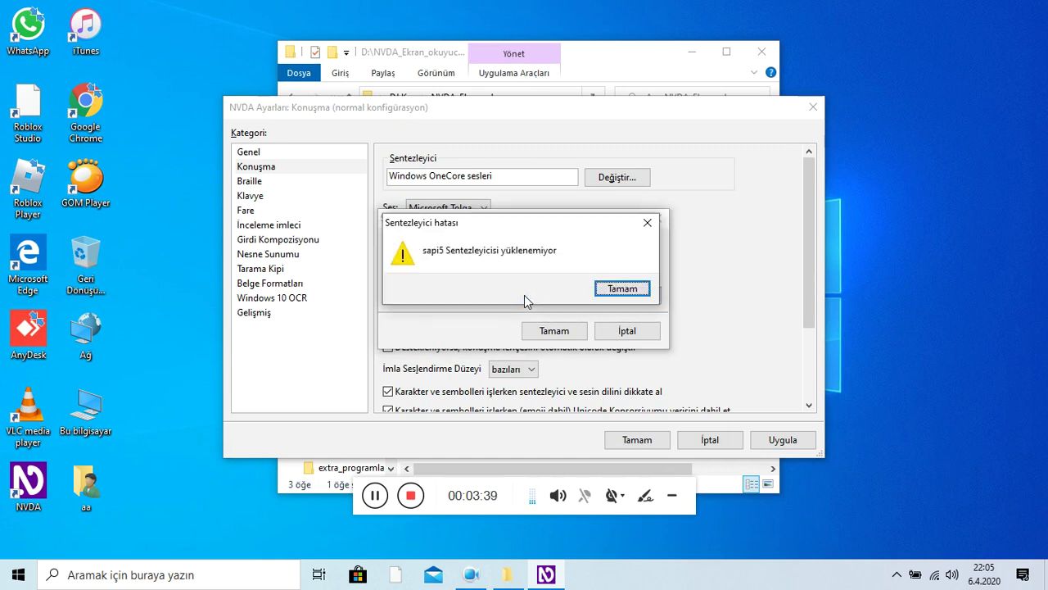
Look through the available speech synthesizers, including eSpeak NG, and close the selection and NVDA settings without changes
{"action": "key", "text": "Return"}
{"action": "key", "text": "Up"}
{"action": "key", "text": "Up"}
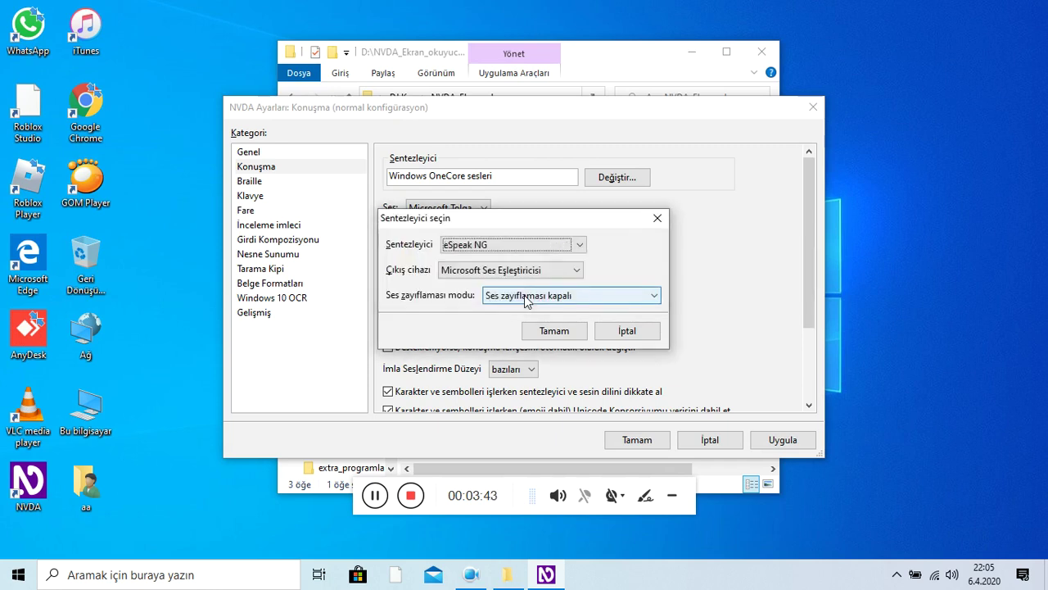
{"action": "key", "text": "Down"}
{"action": "key", "text": "Down"}
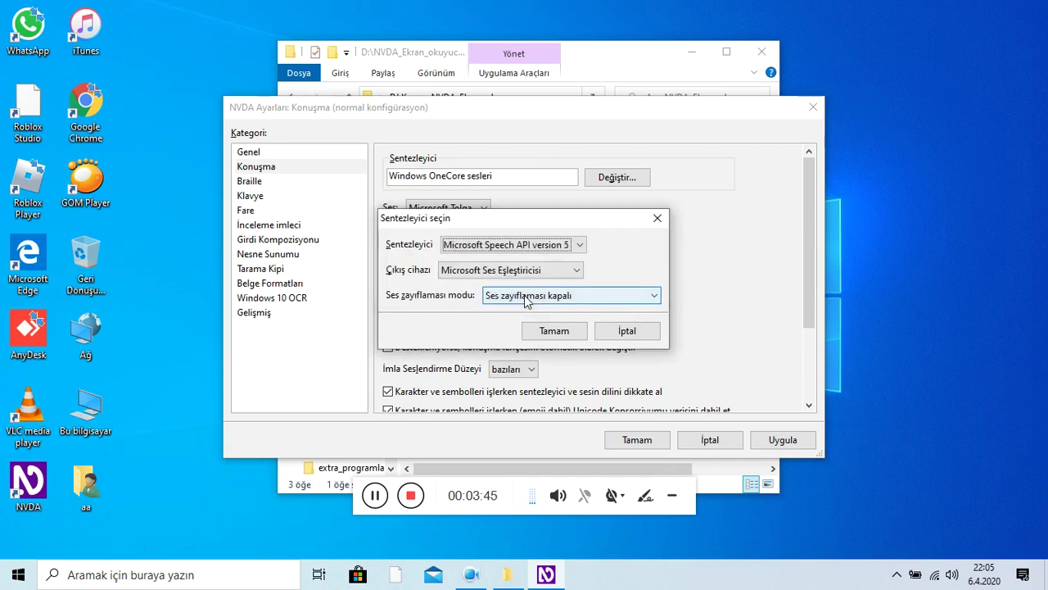
{"action": "key", "text": "Escape"}
{"action": "key", "text": "Escape"}
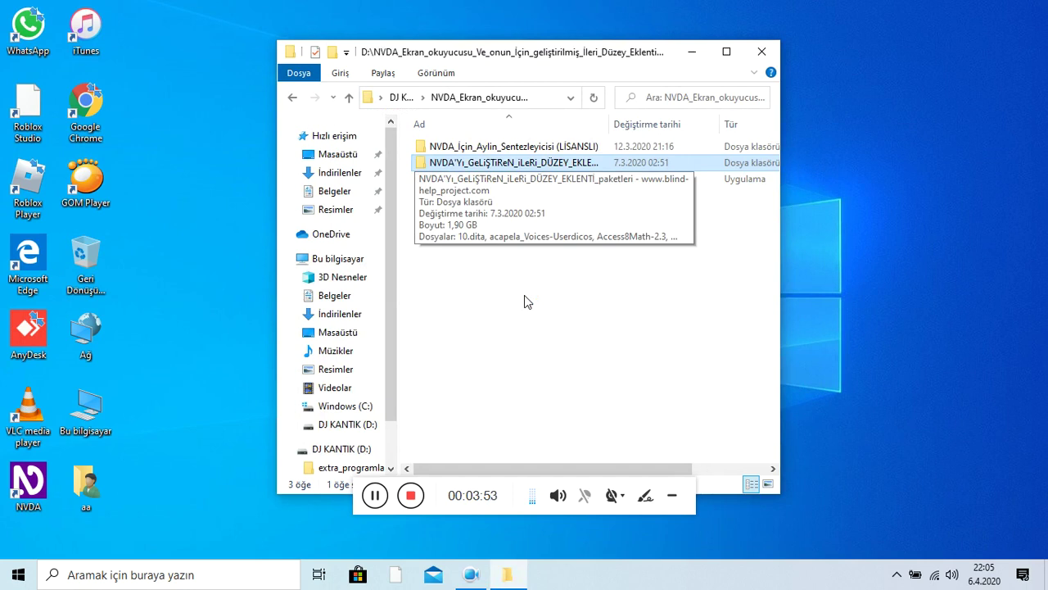
Open the NVDA'Yı_GeLiŞTiReN_iLeRi_DÜZEY_EKLENTİ_paketleri folder and select the Eklentiler application among the add-on files
{"action": "key", "text": "Return"}
{"action": "key", "text": "Down"}
{"action": "key", "text": "Down"}
{"action": "key", "text": "Down"}
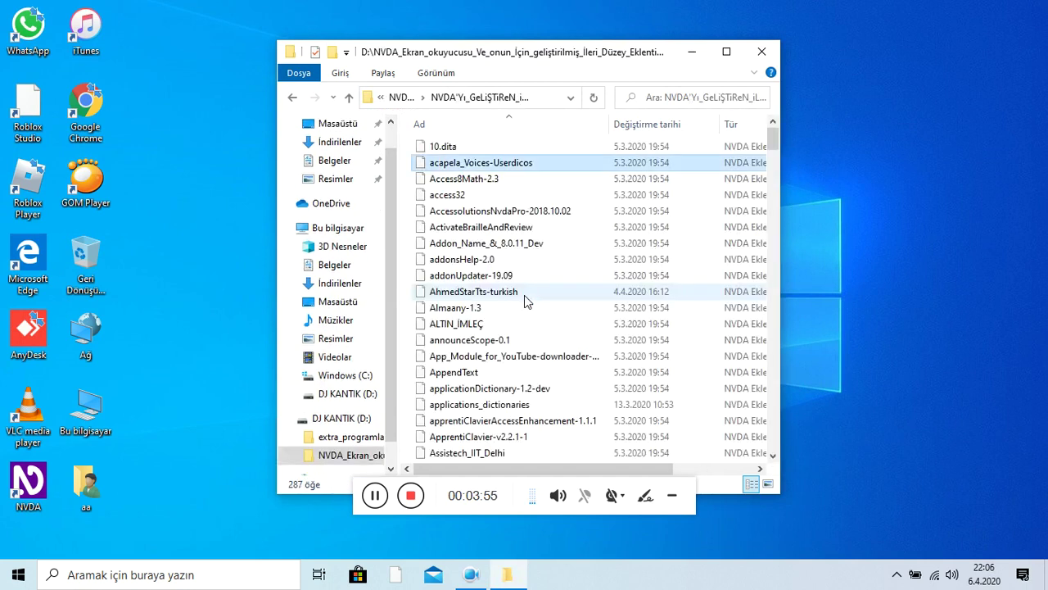
{"action": "key", "text": "Down"}
{"action": "key", "text": "Down"}
{"action": "key", "text": "Down"}
{"action": "key", "text": "Down"}
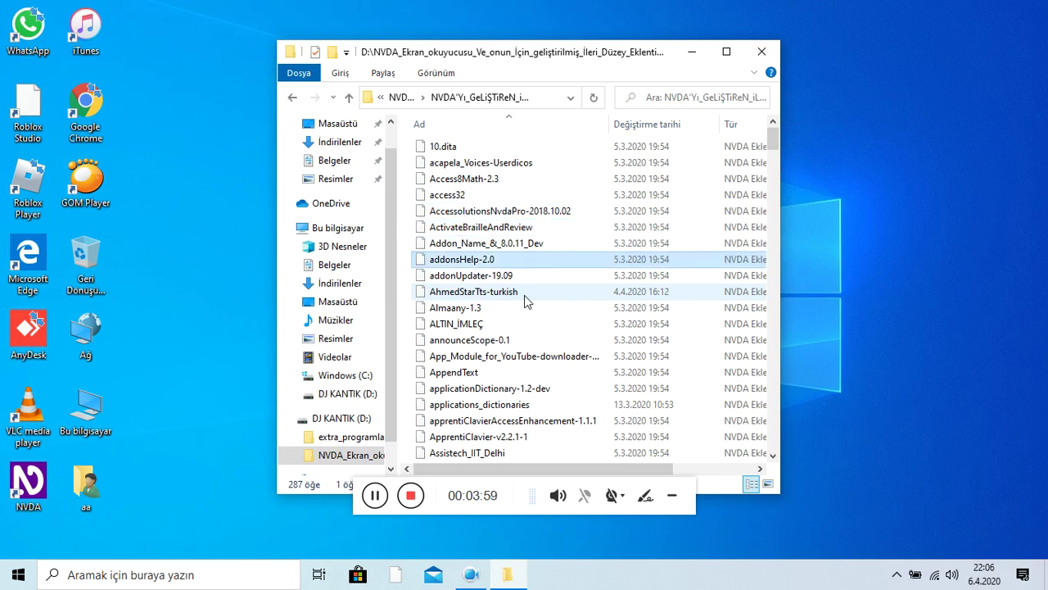
{"action": "key", "text": "Down"}
{"action": "key", "text": "Up"}
{"action": "key", "text": "Up"}
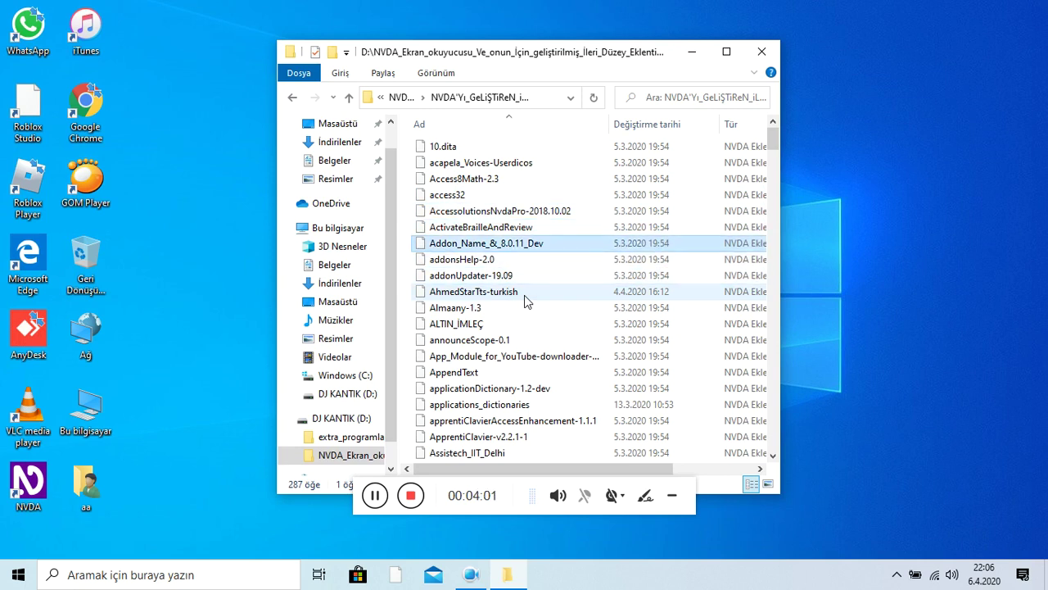
{"action": "key", "text": "e"}
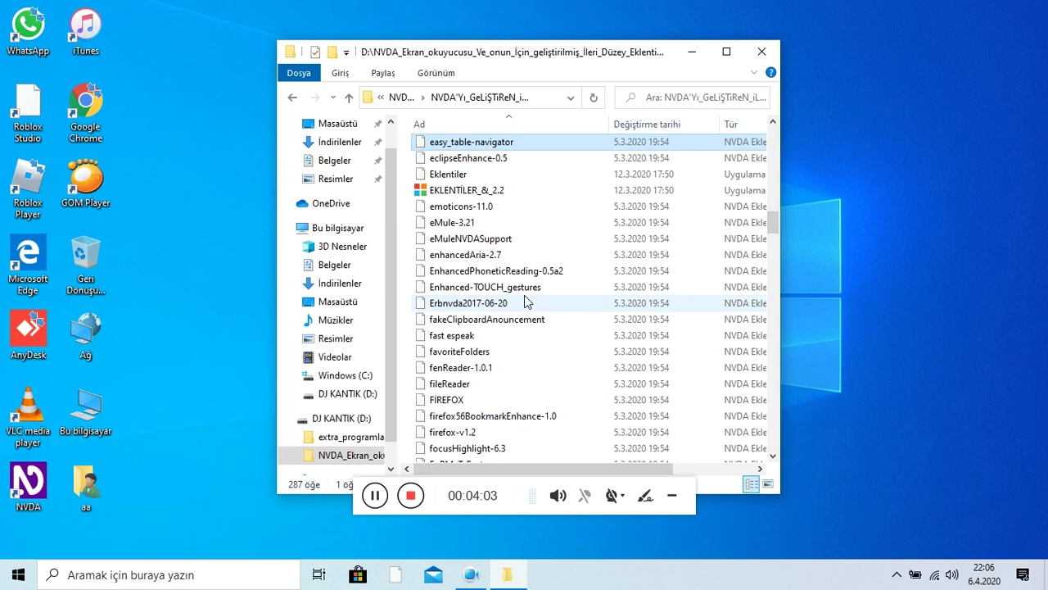
{"action": "key", "text": "Down"}
{"action": "key", "text": "Down"}
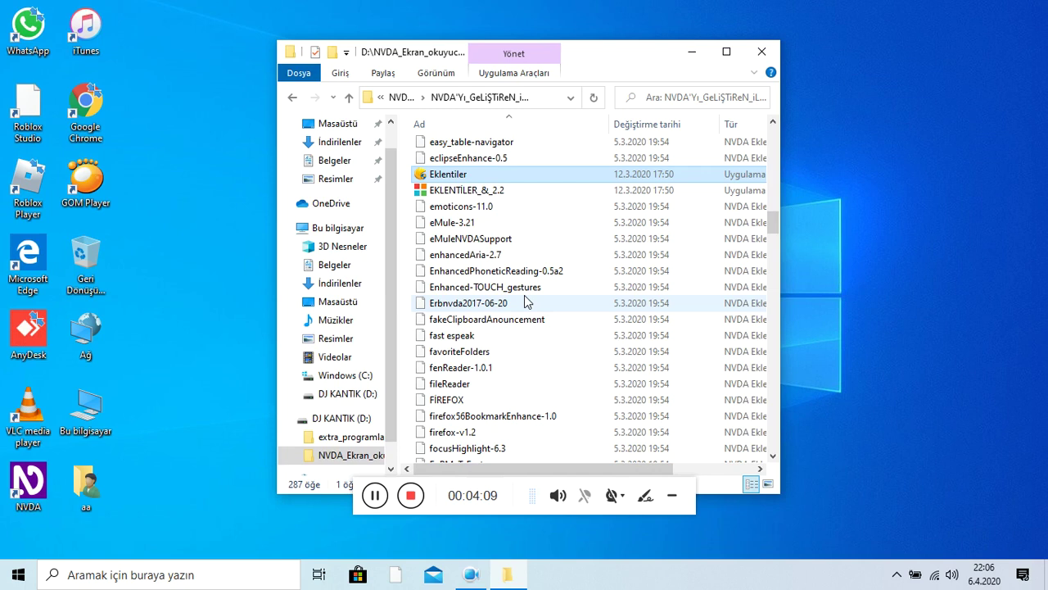
Create a new folder named "deneme" on the desktop
{"action": "right_click", "coordinate": [1007, 30]}
{"action": "key", "text": "Up"}
{"action": "key", "text": "Up"}
{"action": "key", "text": "Up"}
{"action": "key", "text": "Right"}
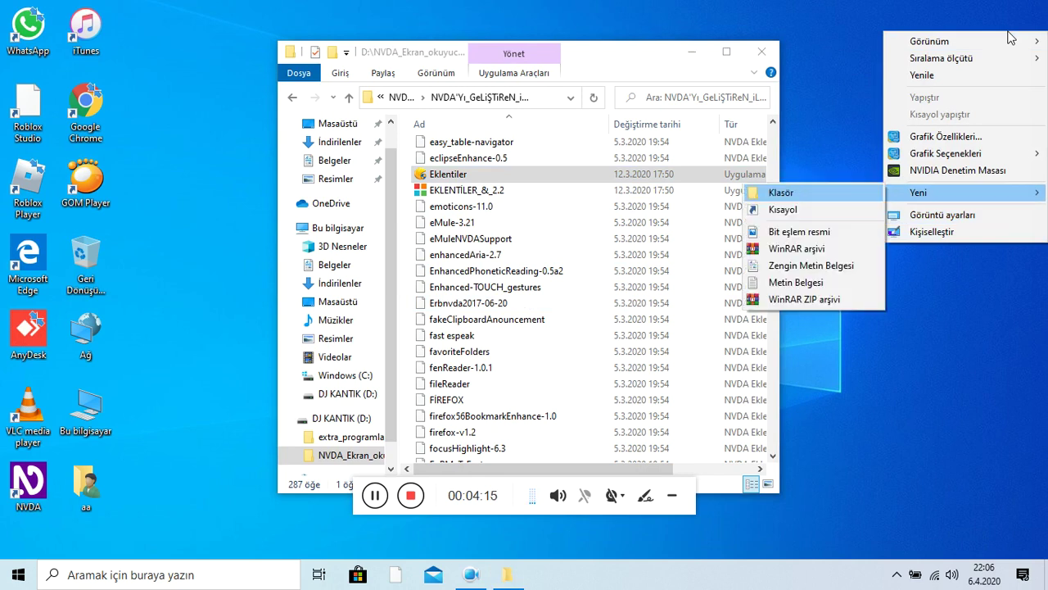
{"action": "key", "text": "Return"}
{"action": "type", "text": "deneme"}
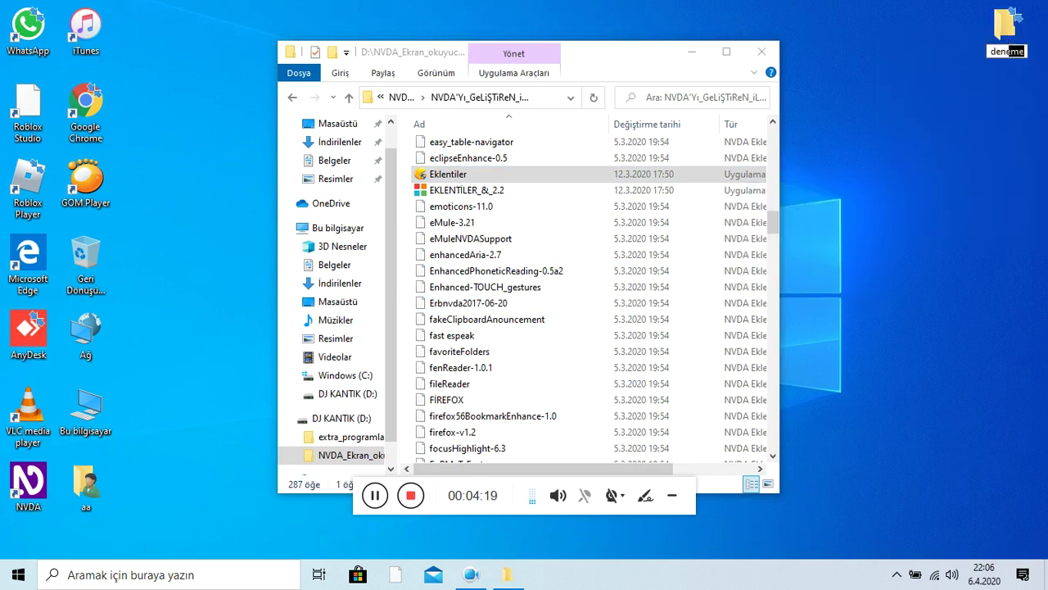
{"action": "key", "text": "Return"}
Dismiss the NVDA menu and return to the Eklentiler application in the add-on folder
{"action": "key", "text": "Insert+n"}
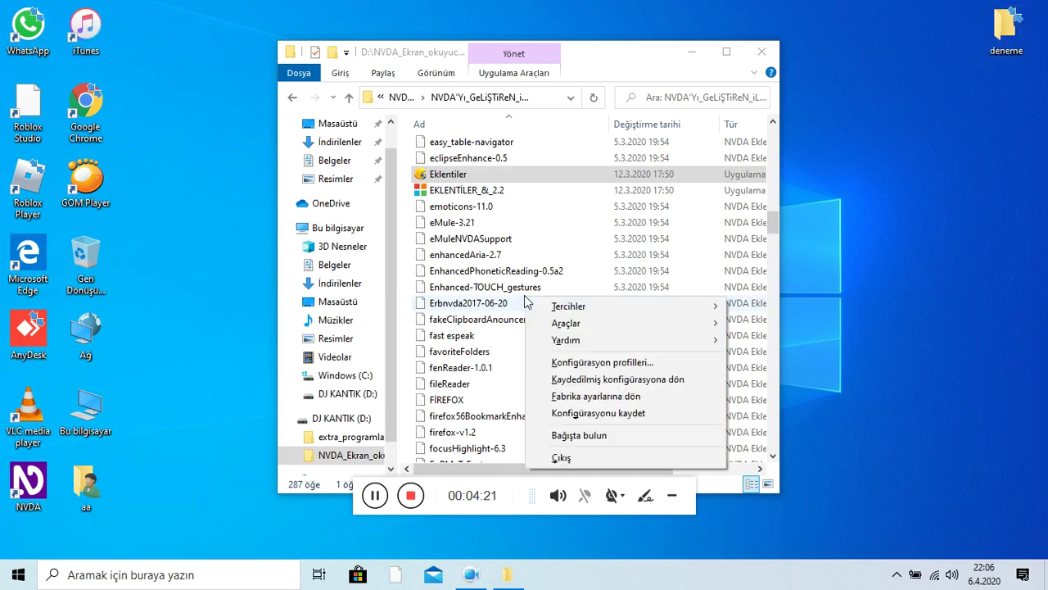
{"action": "key", "text": "Escape"}
{"action": "key", "text": "Down"}
{"action": "key", "text": "Up"}
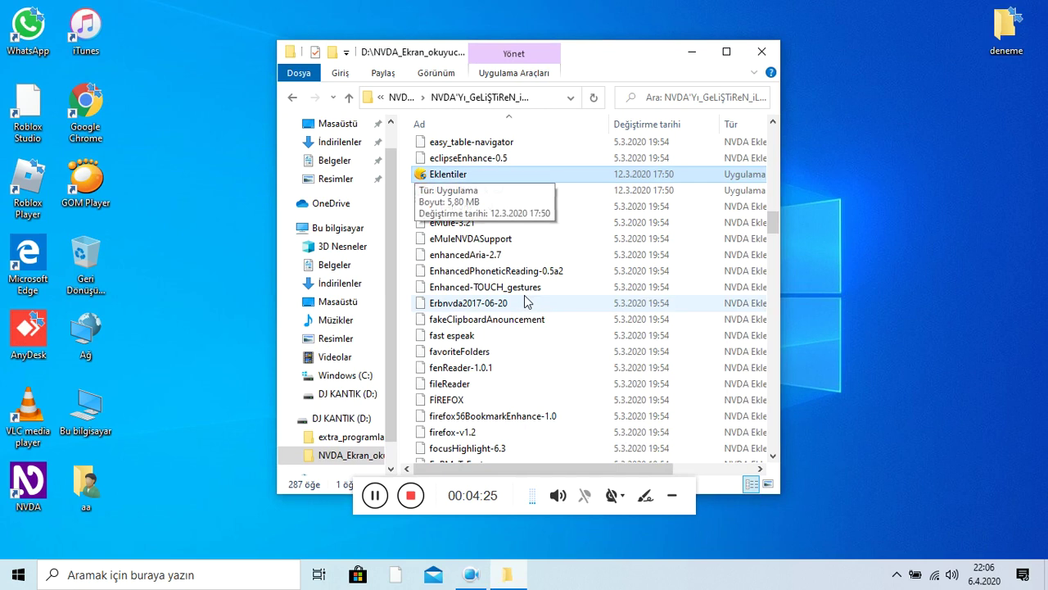
Run the Eklentiler add-on installer and accept its licence agreement
{"action": "key", "text": "Return"}
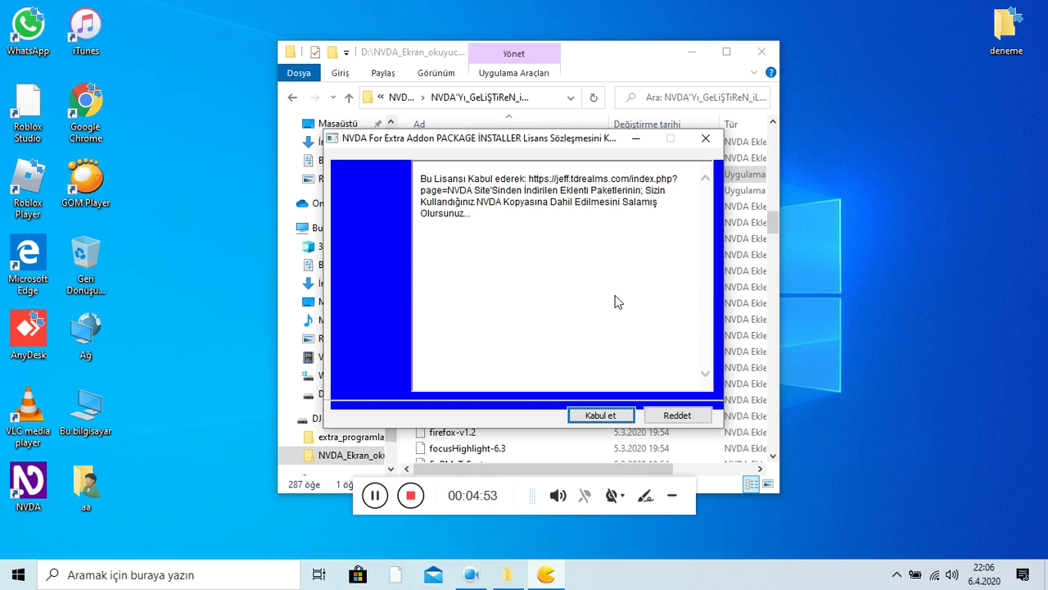
{"action": "key", "text": "Tab"}
{"action": "key", "text": "shift+Tab"}
{"action": "key", "text": "Return"}
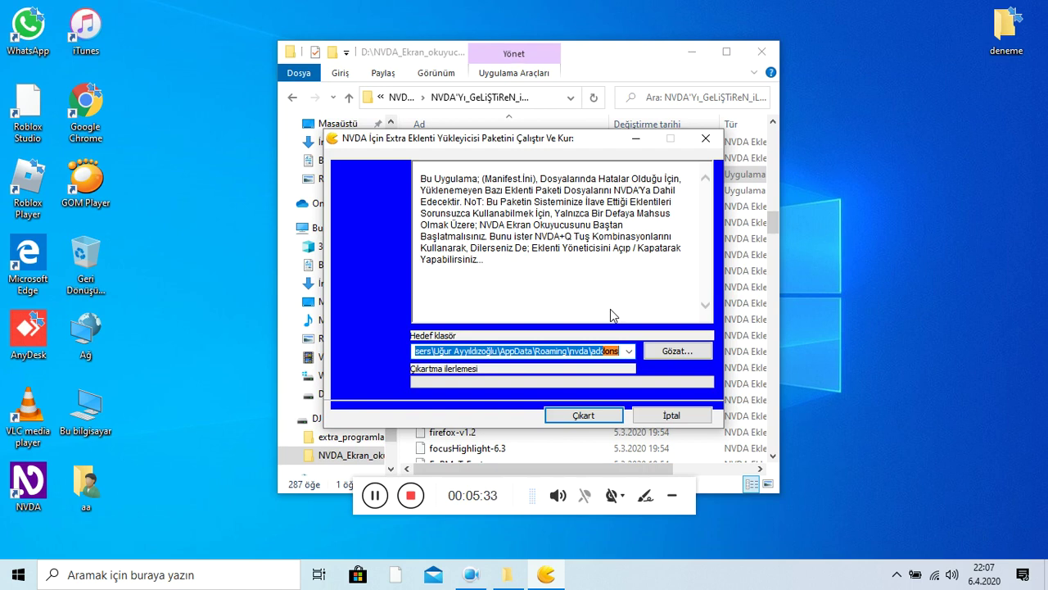
Set the installer's destination to the deneme folder on the desktop and extract the add-ons there
{"action": "key", "text": "Tab"}
{"action": "key", "text": "Return"}
{"action": "key", "text": "Tab"}
{"action": "key", "text": "Tab"}
{"action": "key", "text": "Down"}
{"action": "key", "text": "Down"}
{"action": "key", "text": "Down"}
{"action": "key", "text": "Down"}
{"action": "key", "text": "Down"}
{"action": "key", "text": "Up"}
{"action": "key", "text": "Down"}
{"action": "key", "text": "Return"}
{"action": "key", "text": "Tab"}
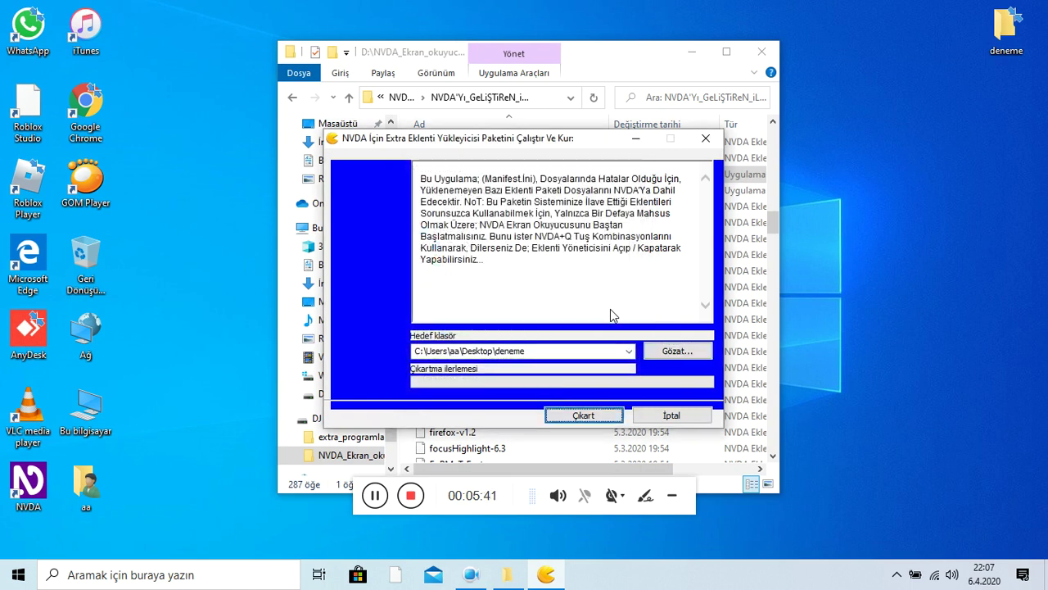
{"action": "key", "text": "Return"}
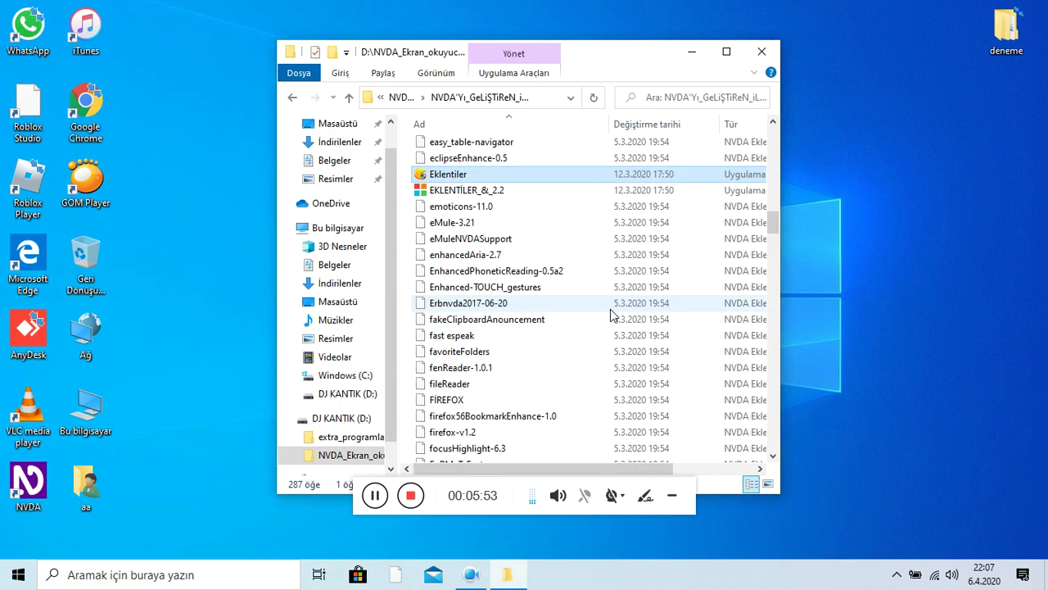
Run the EKLENTİLER_&_2.2 installer from the add-on folder and accept its licence terms
{"action": "key", "text": "Down"}
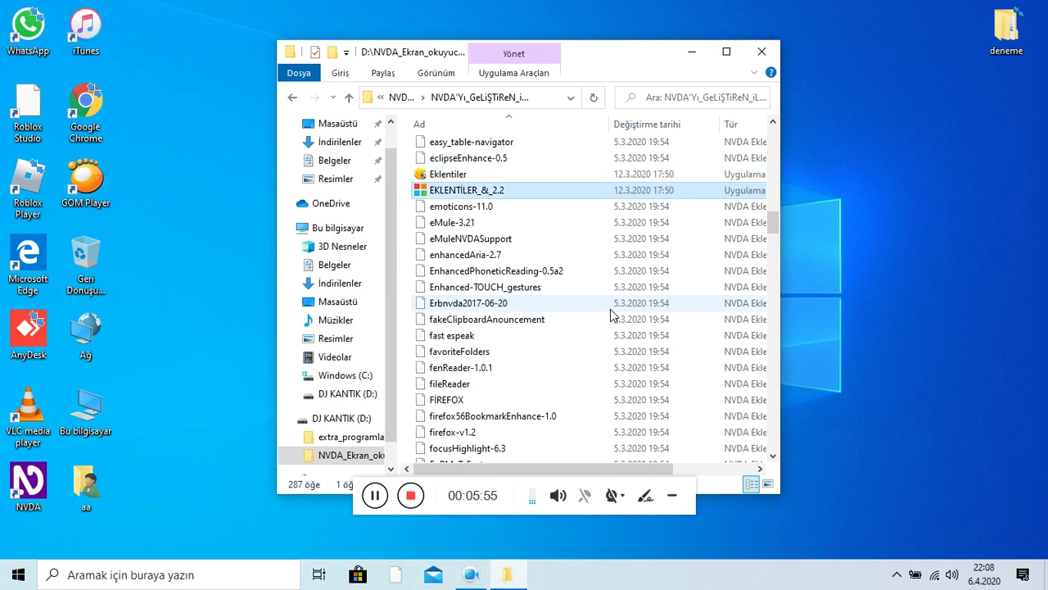
{"action": "key", "text": "Return"}
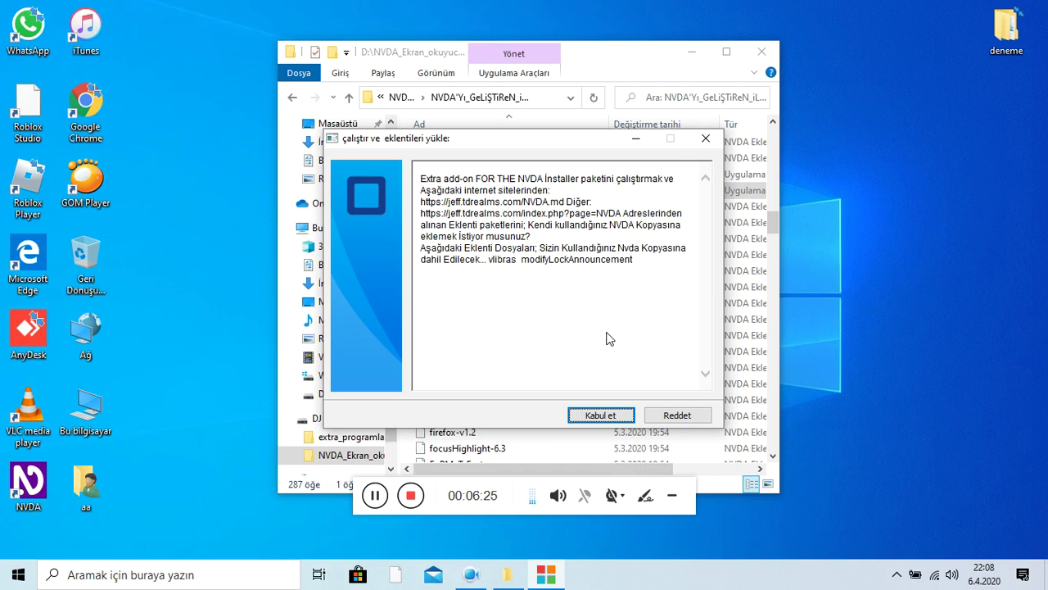
{"action": "key", "text": "Tab"}
{"action": "key", "text": "shift+Tab"}
{"action": "key", "text": "Return"}
Choose the desktop folder deneme as the destination for the NVDA EKlenti paketi and extract it
{"action": "key", "text": "Tab"}
{"action": "key", "text": "Return"}
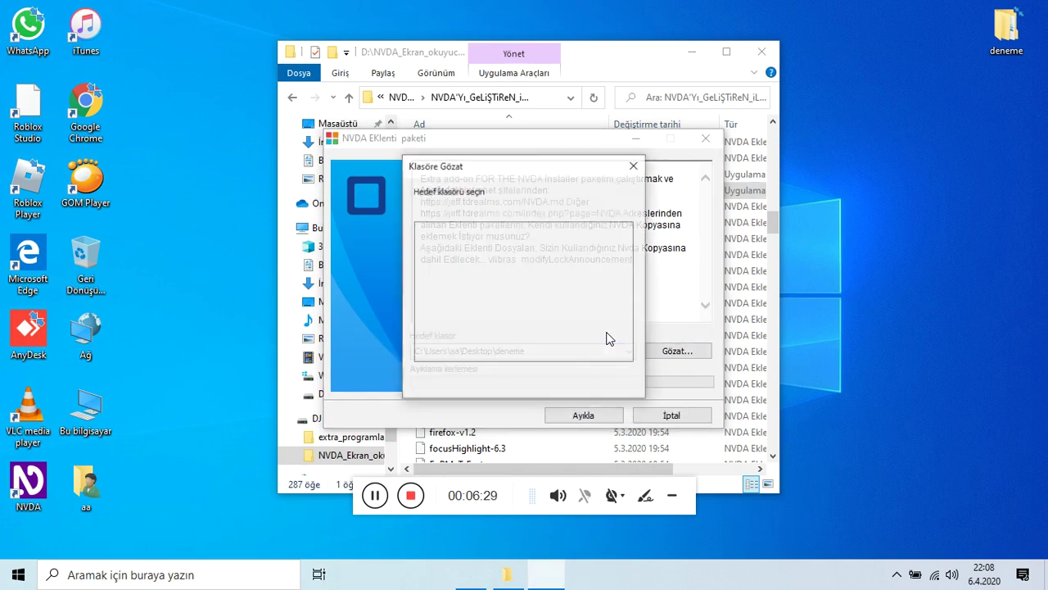
{"action": "key", "text": "Tab"}
{"action": "key", "text": "shift+Tab"}
{"action": "key", "text": "Down"}
{"action": "key", "text": "Down"}
{"action": "key", "text": "Down"}
{"action": "key", "text": "Down"}
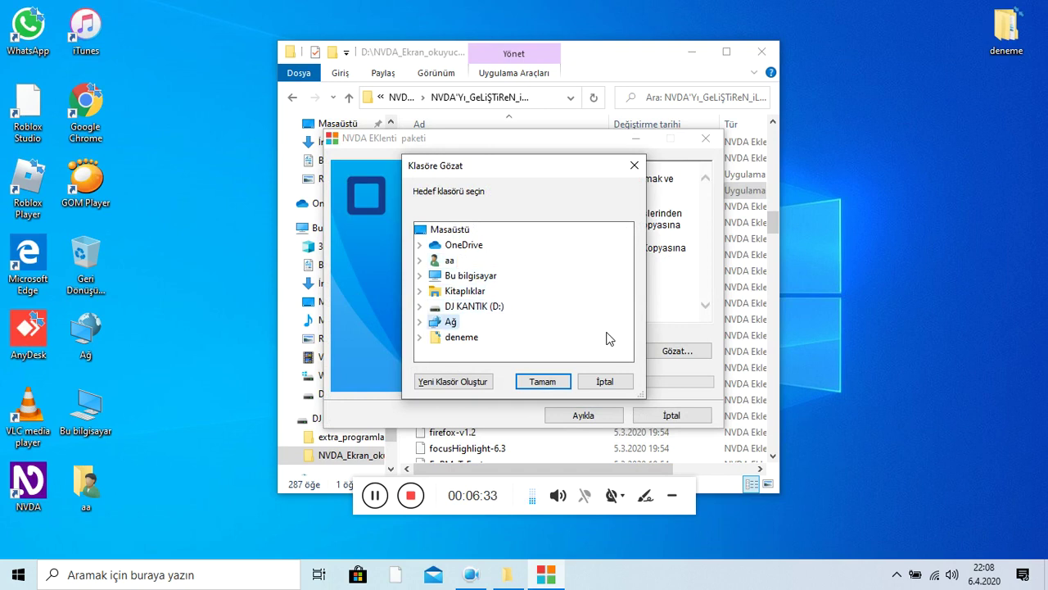
{"action": "key", "text": "Down"}
{"action": "key", "text": "Return"}
{"action": "key", "text": "Tab"}
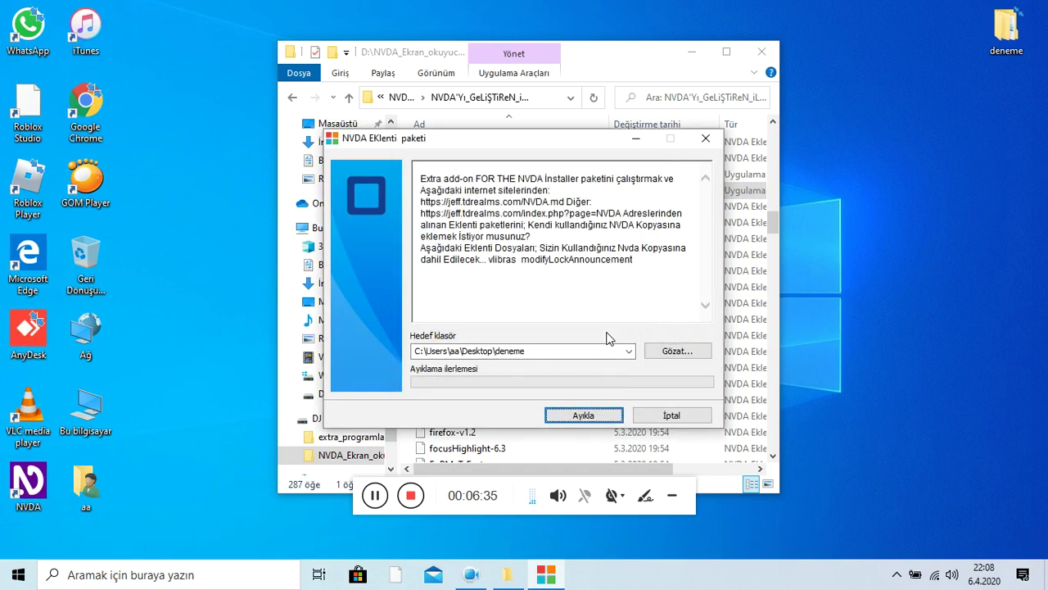
{"action": "key", "text": "Return"}
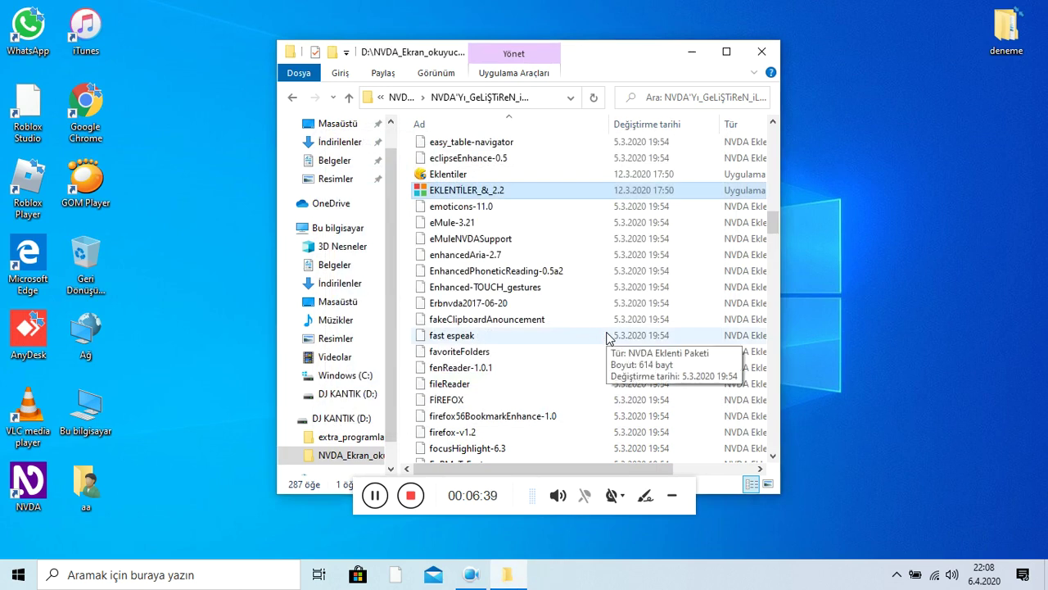
Open the AhmedStarTts-turkish add-on package from the add-on folder and approve its installation in NVDA
{"action": "key", "text": "Home"}
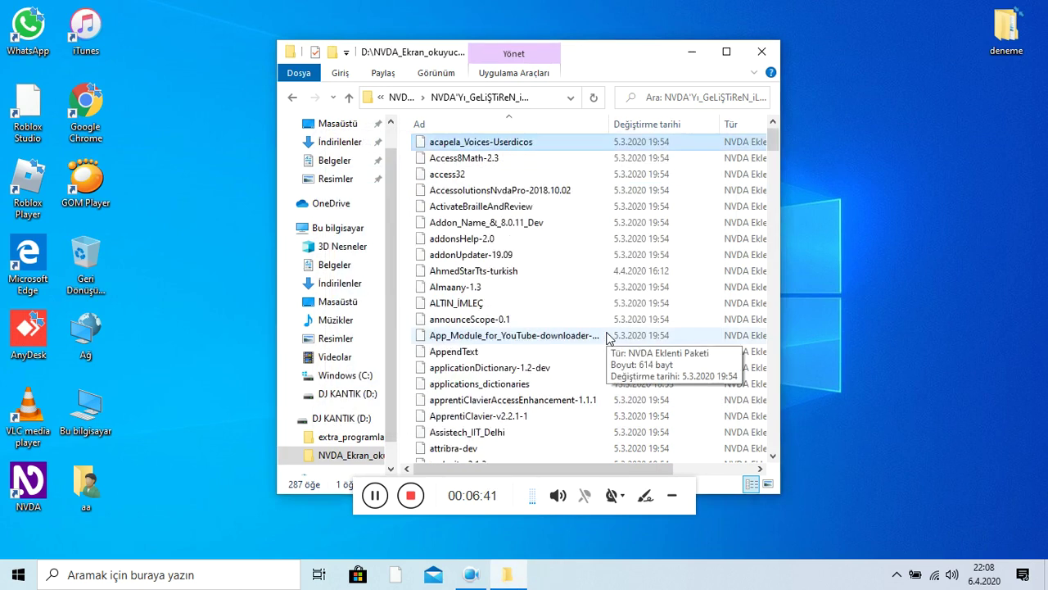
{"action": "key", "text": "Down"}
{"action": "key", "text": "Down"}
{"action": "key", "text": "Down"}
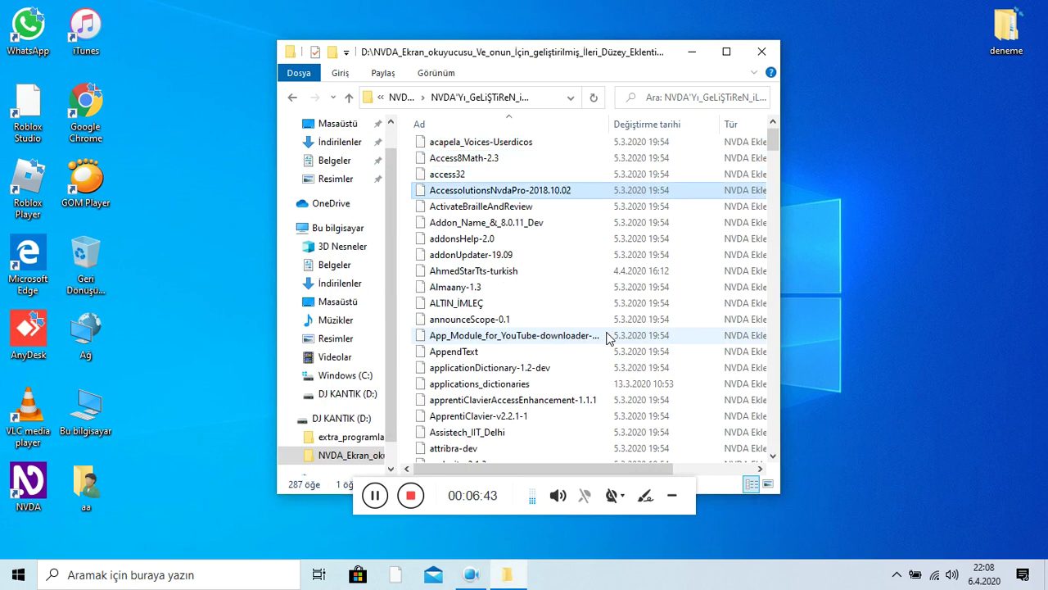
{"action": "key", "text": "Down"}
{"action": "key", "text": "Down"}
{"action": "key", "text": "Down"}
{"action": "key", "text": "Down"}
{"action": "key", "text": "Down"}
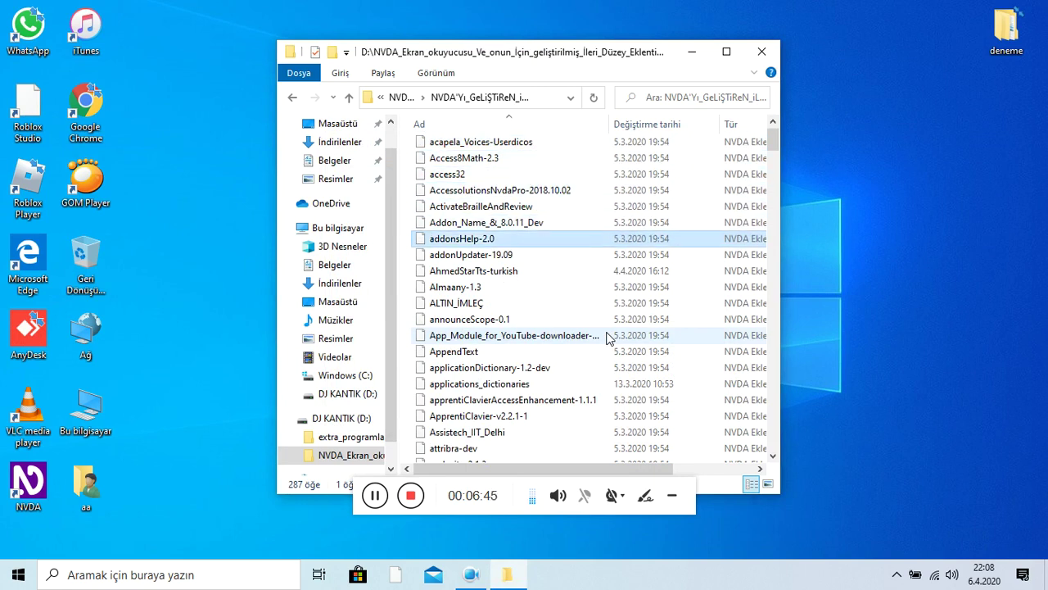
{"action": "key", "text": "Return"}
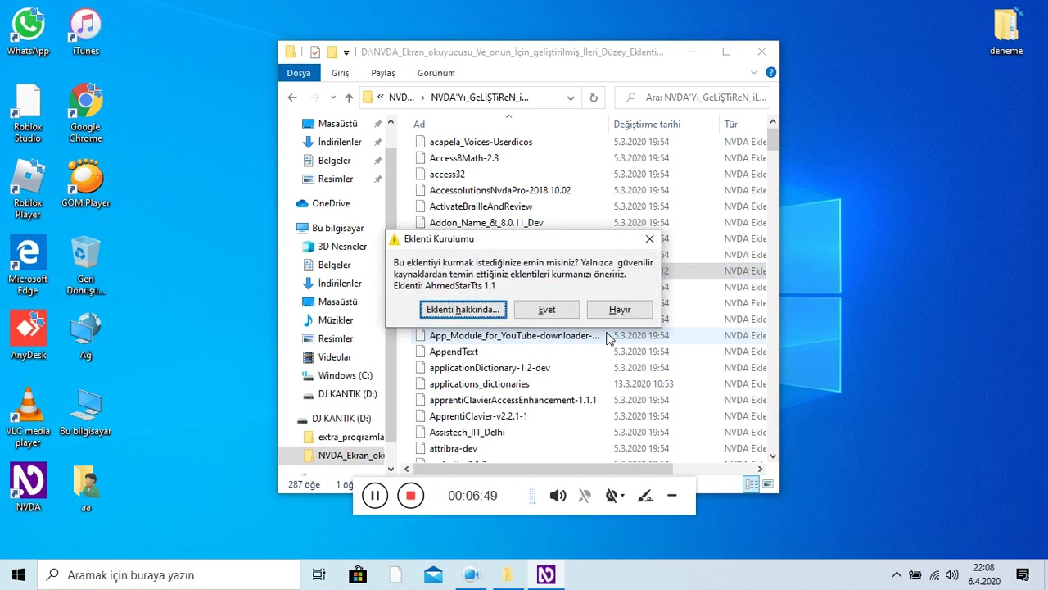
{"action": "key", "text": "Tab"}
{"action": "key", "text": "Return"}
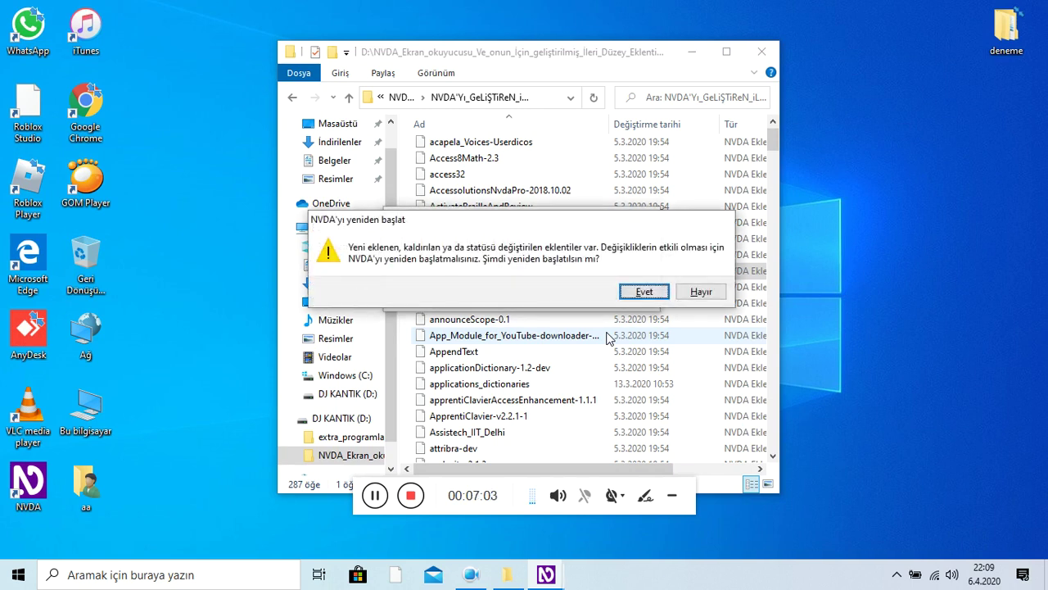
Restart NVDA to apply the new add-on and close the add-on folder window
{"action": "key", "text": "Tab"}
{"action": "key", "text": "Tab"}
{"action": "key", "text": "Return"}
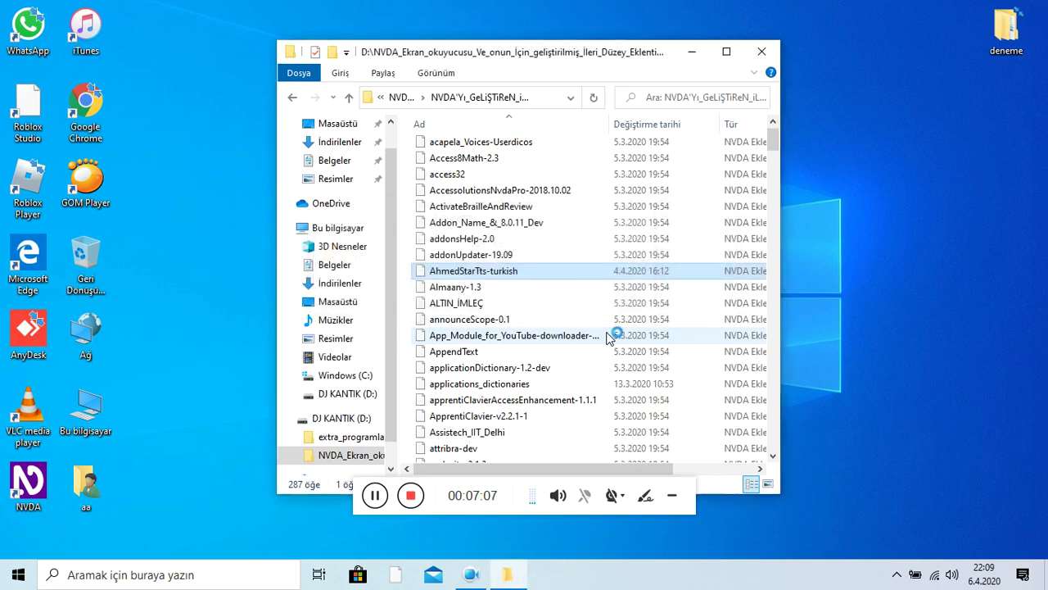
{"action": "key", "text": "alt+F4"}
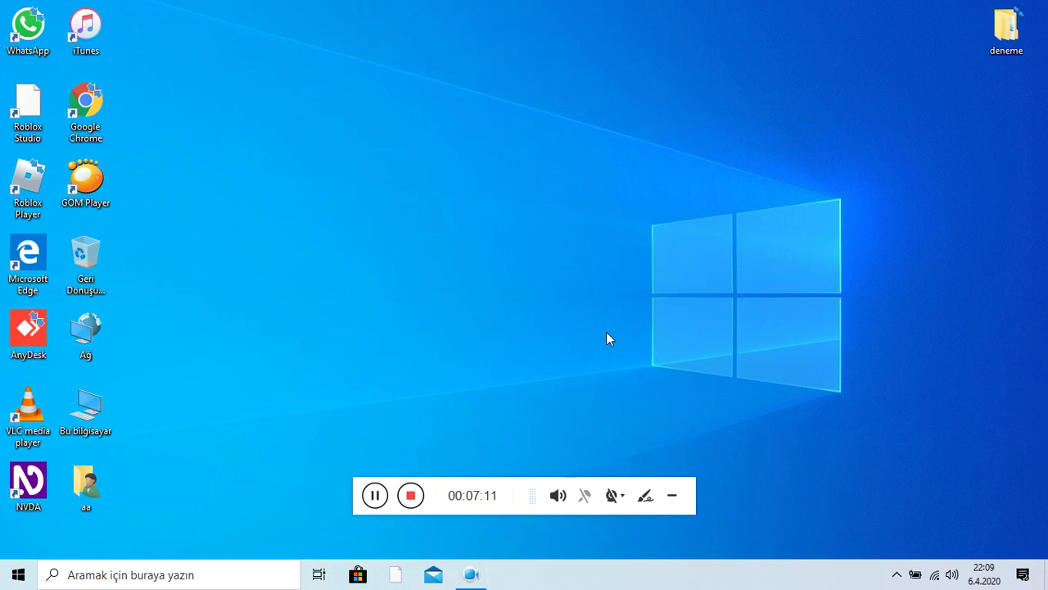
View the latest news through the ahmedStarTts add-on's "trRead the latest news" command and close the VisuRSS-Portable reader
{"action": "key", "text": "Insert+n"}
{"action": "key", "text": "Down"}
{"action": "key", "text": "Down"}
{"action": "key", "text": "Down"}
{"action": "key", "text": "Down"}
{"action": "key", "text": "Up"}
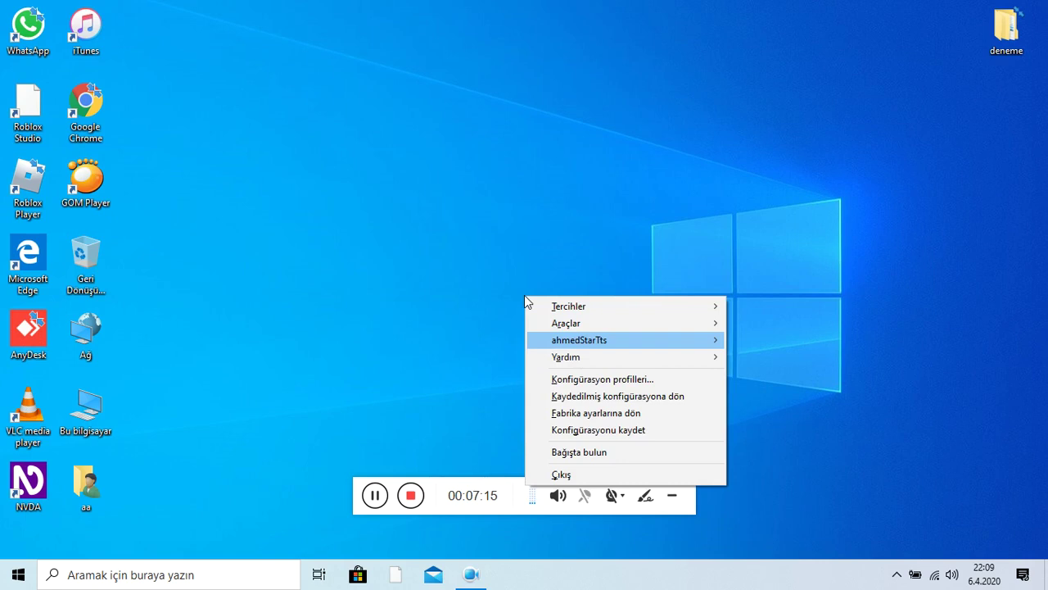
{"action": "key", "text": "Right"}
{"action": "key", "text": "Down"}
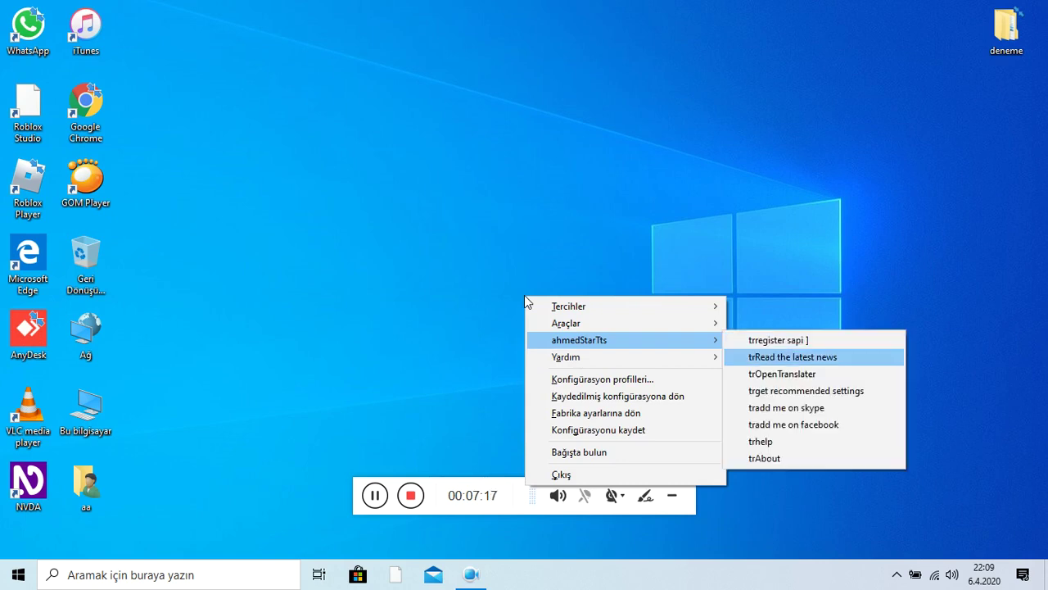
{"action": "key", "text": "Down"}
{"action": "key", "text": "Up"}
{"action": "key", "text": "Return"}
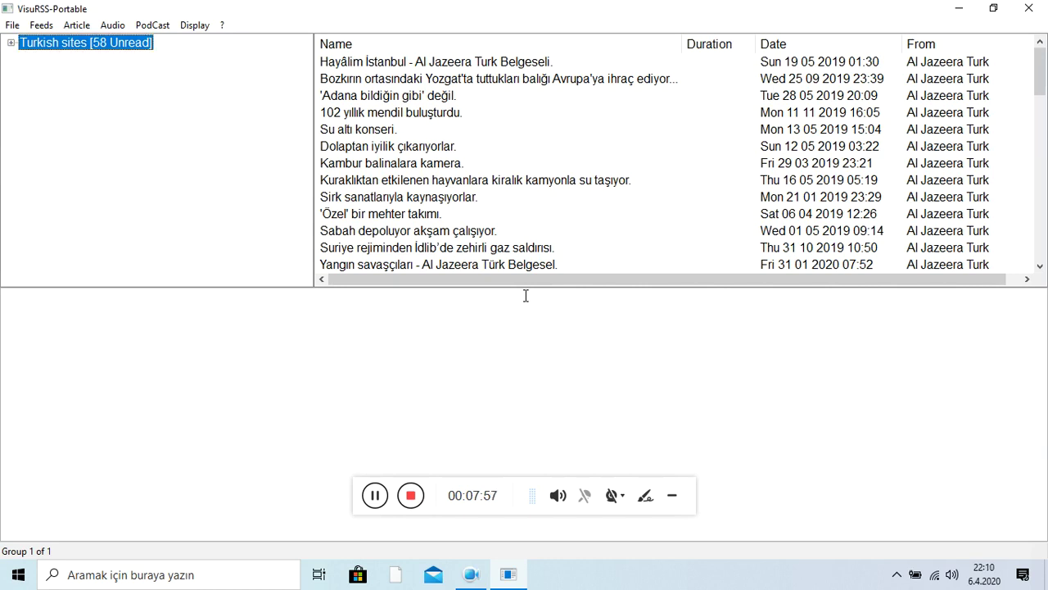
{"action": "key", "text": "alt+F4"}
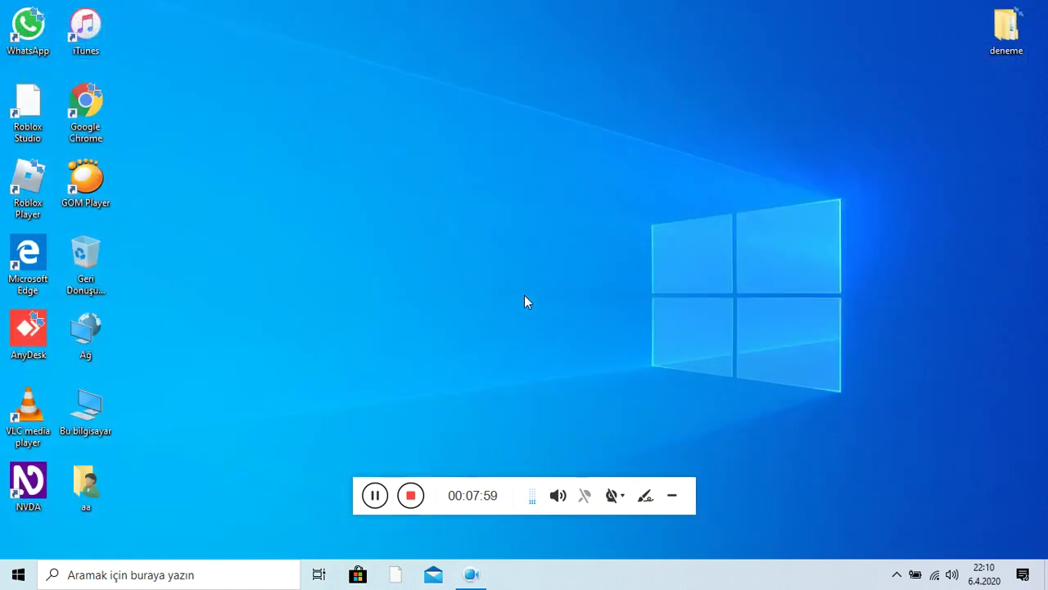
Review the ahmedStarTts add-on's commands, view its trAbout information, and dismiss the message
{"action": "key", "text": "Insert+n"}
{"action": "key", "text": "Down"}
{"action": "key", "text": "Down"}
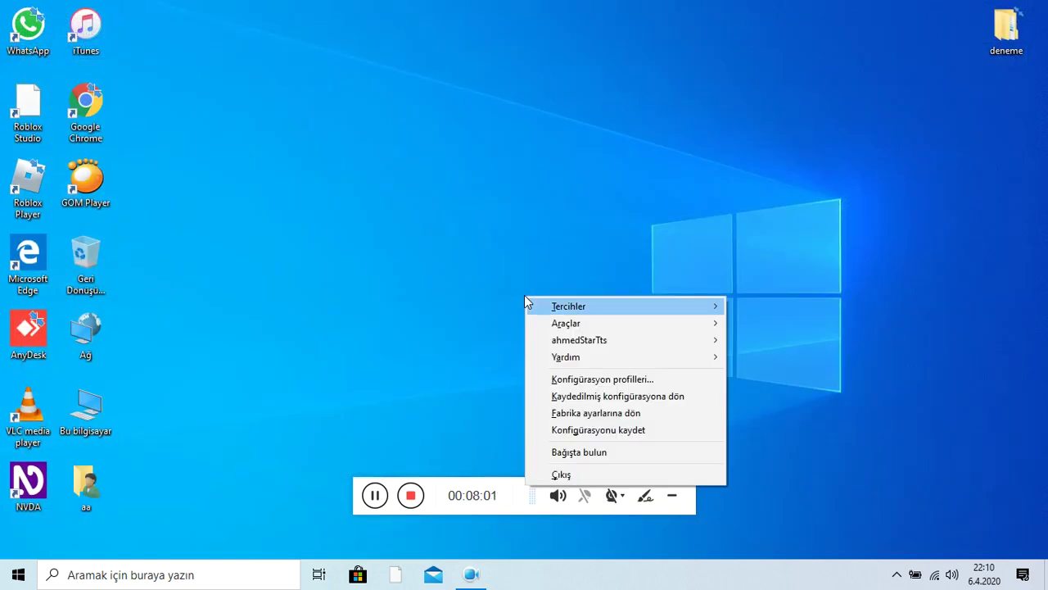
{"action": "key", "text": "Down"}
{"action": "key", "text": "Down"}
{"action": "key", "text": "Up"}
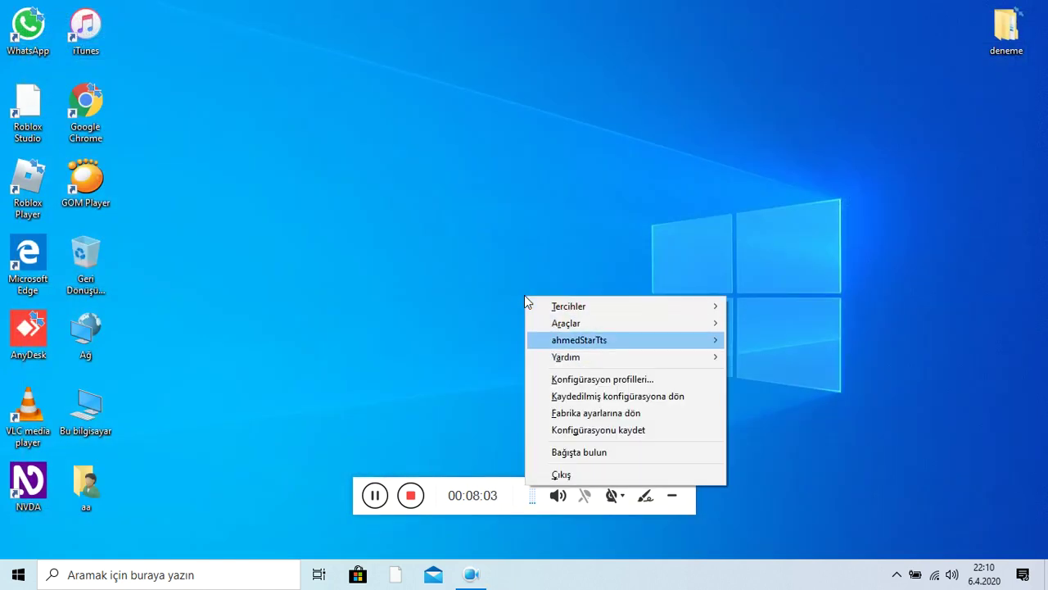
{"action": "key", "text": "Right"}
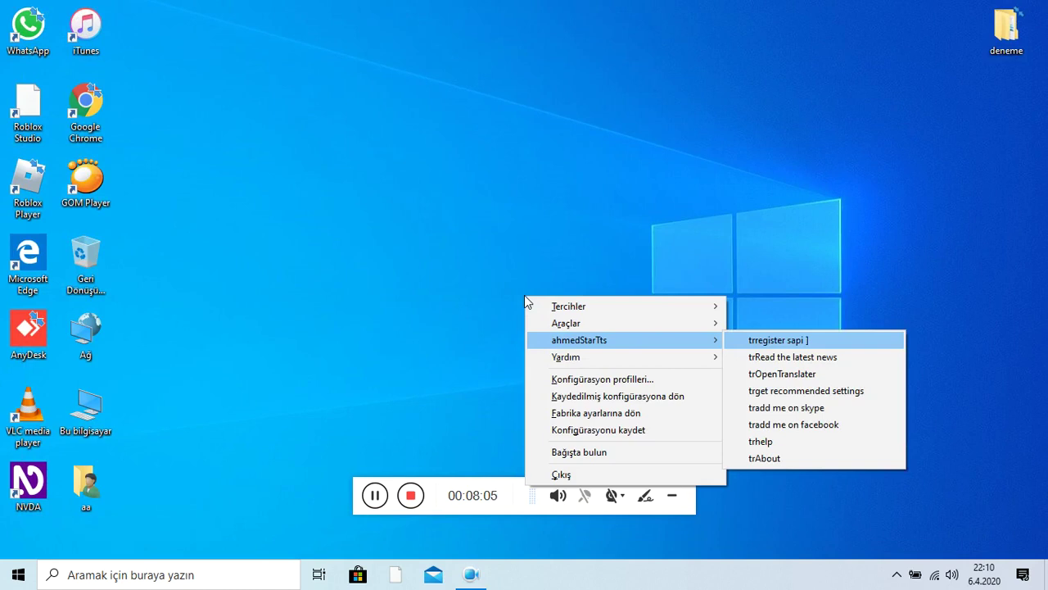
{"action": "key", "text": "Down"}
{"action": "key", "text": "Down"}
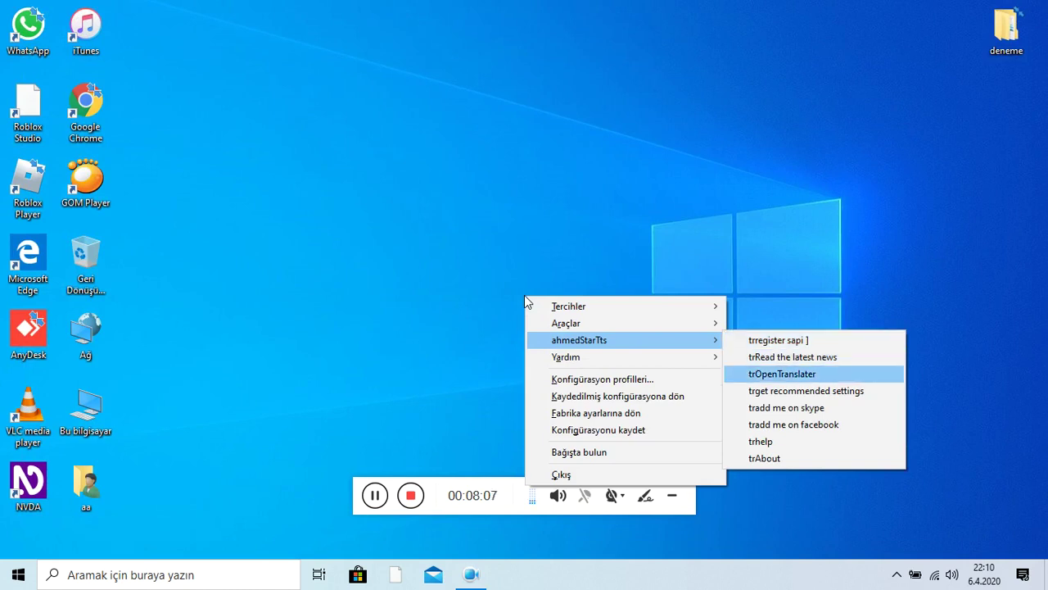
{"action": "key", "text": "Down"}
{"action": "key", "text": "Down"}
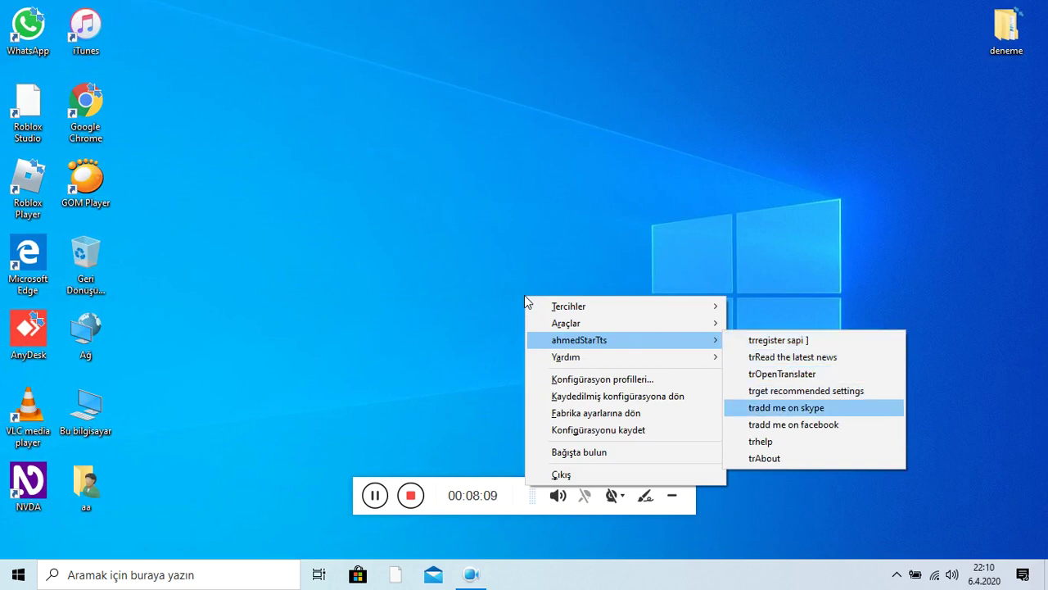
{"action": "key", "text": "Down"}
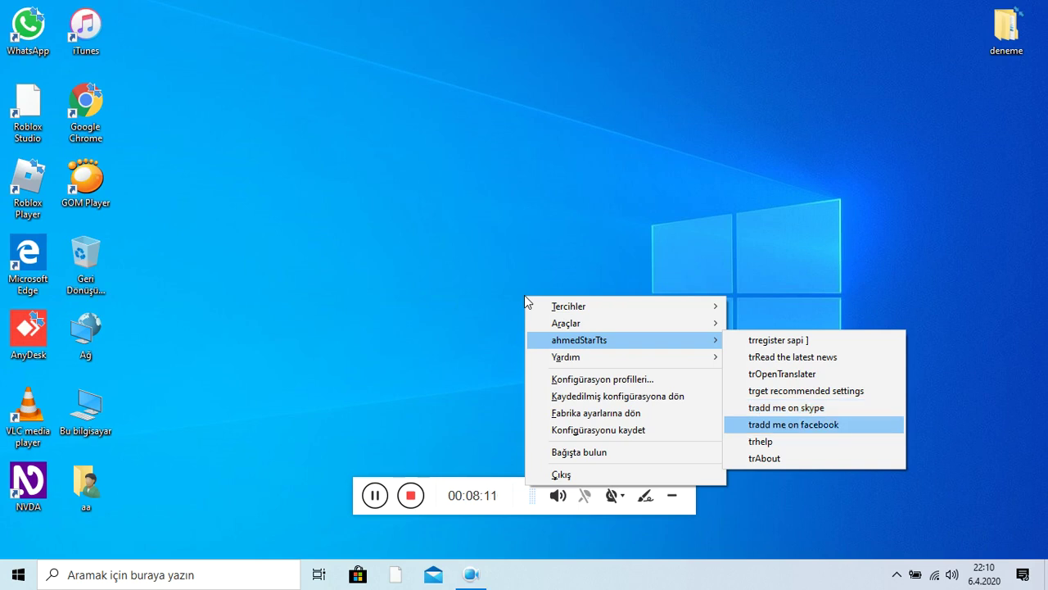
{"action": "key", "text": "Down"}
{"action": "key", "text": "Down"}
{"action": "key", "text": "Down"}
{"action": "key", "text": "Up"}
{"action": "key", "text": "Return"}
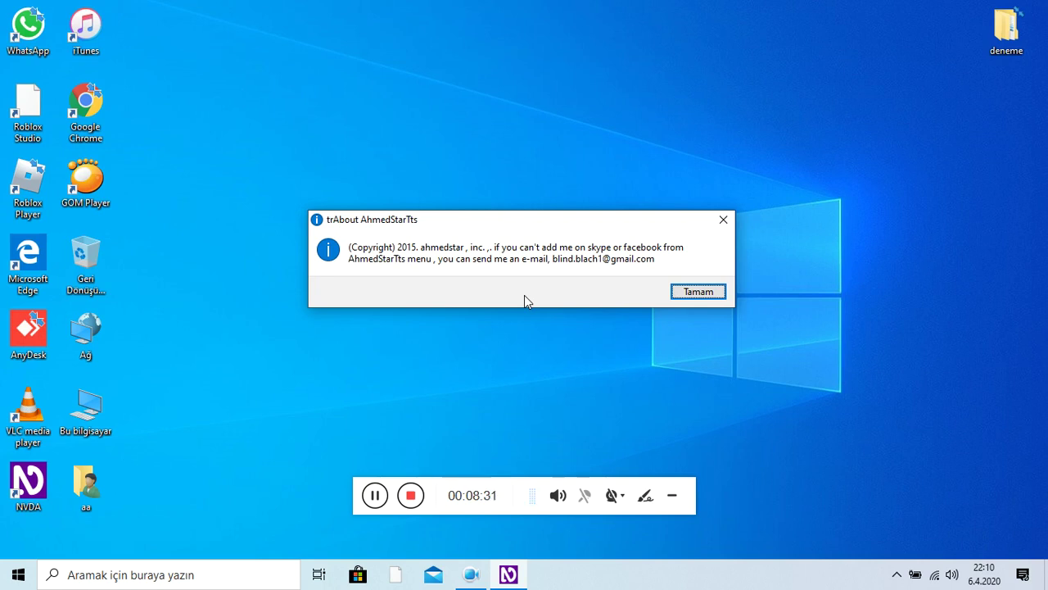
{"action": "key", "text": "Return"}
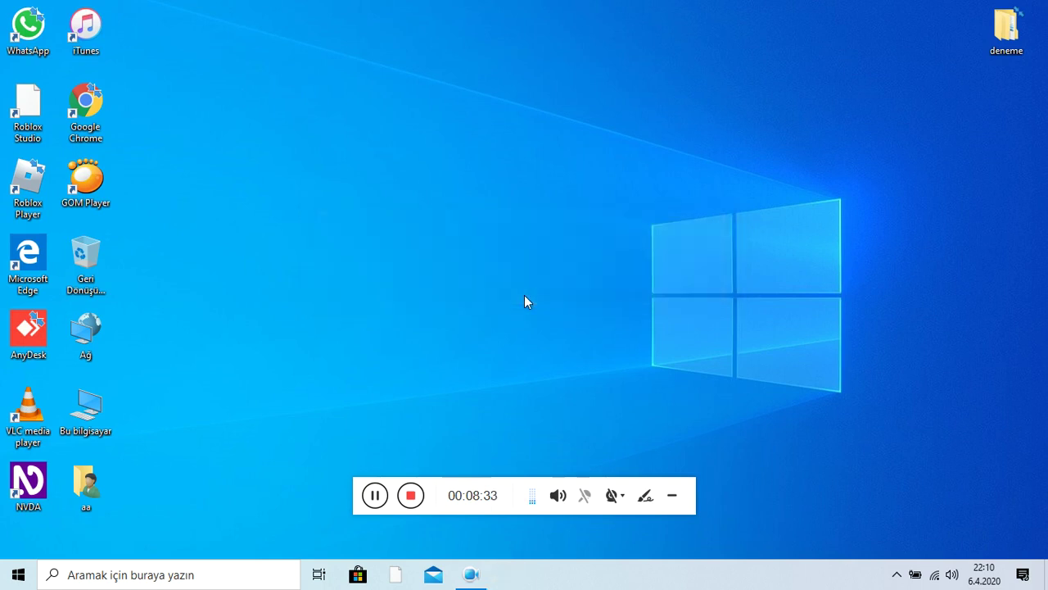
Run the ahmedStarTts add-on's "trregister sapi" command from NVDA
{"action": "key", "text": "Insert+n"}
{"action": "key", "text": "Down"}
{"action": "key", "text": "Down"}
{"action": "key", "text": "Down"}
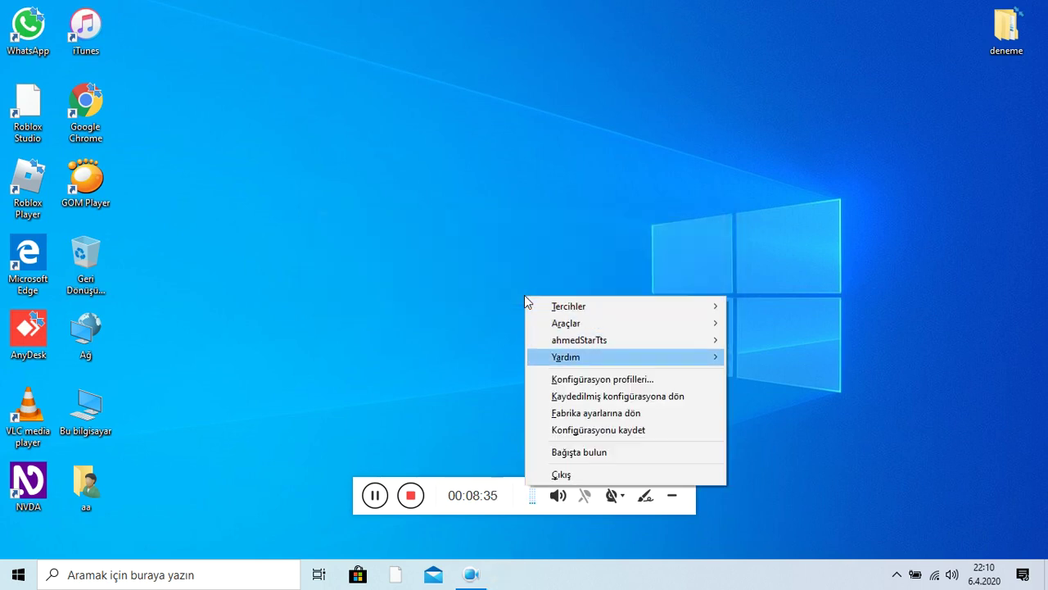
{"action": "key", "text": "Up"}
{"action": "key", "text": "Right"}
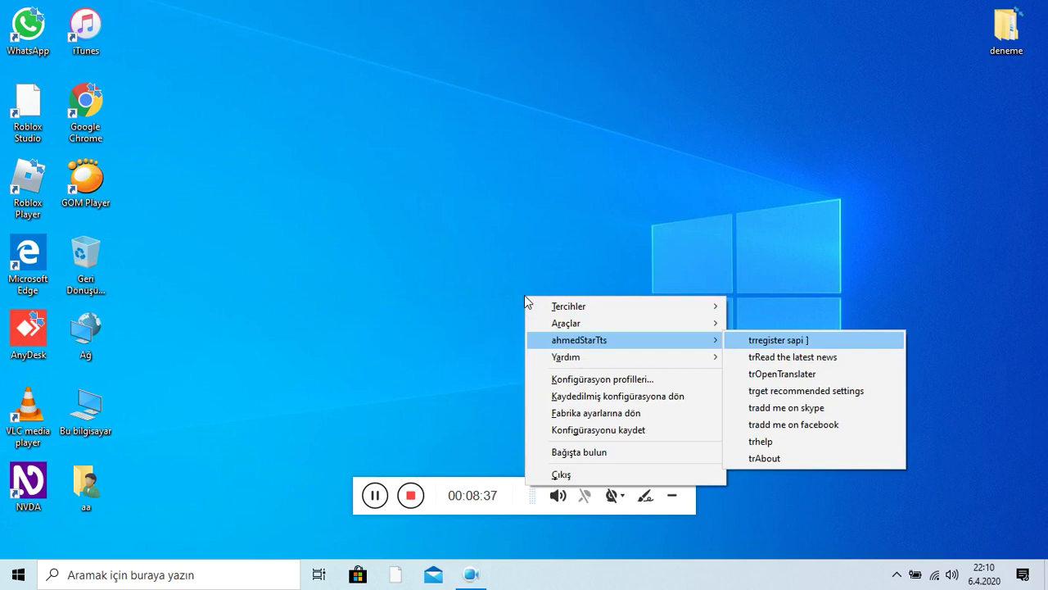
{"action": "key", "text": "Return"}
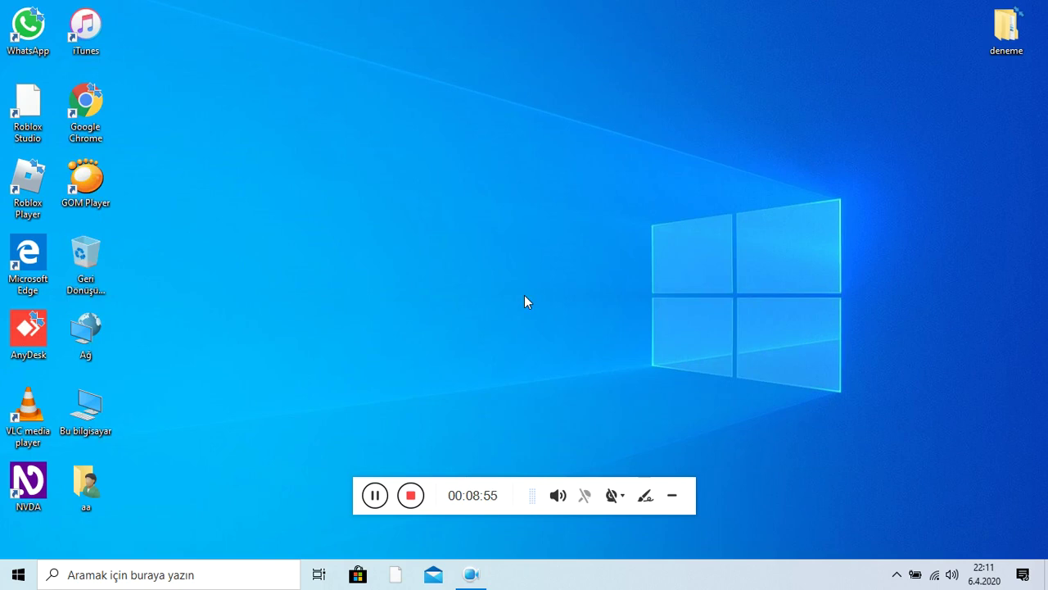
Open the ahmedStarTts add-on's translator with the trOpenTranslater command
{"action": "key", "text": "Insert+n"}
{"action": "key", "text": "Down"}
{"action": "key", "text": "Down"}
{"action": "key", "text": "Down"}
{"action": "key", "text": "Down"}
{"action": "key", "text": "Up"}
{"action": "key", "text": "Right"}
{"action": "key", "text": "Down"}
{"action": "key", "text": "Down"}
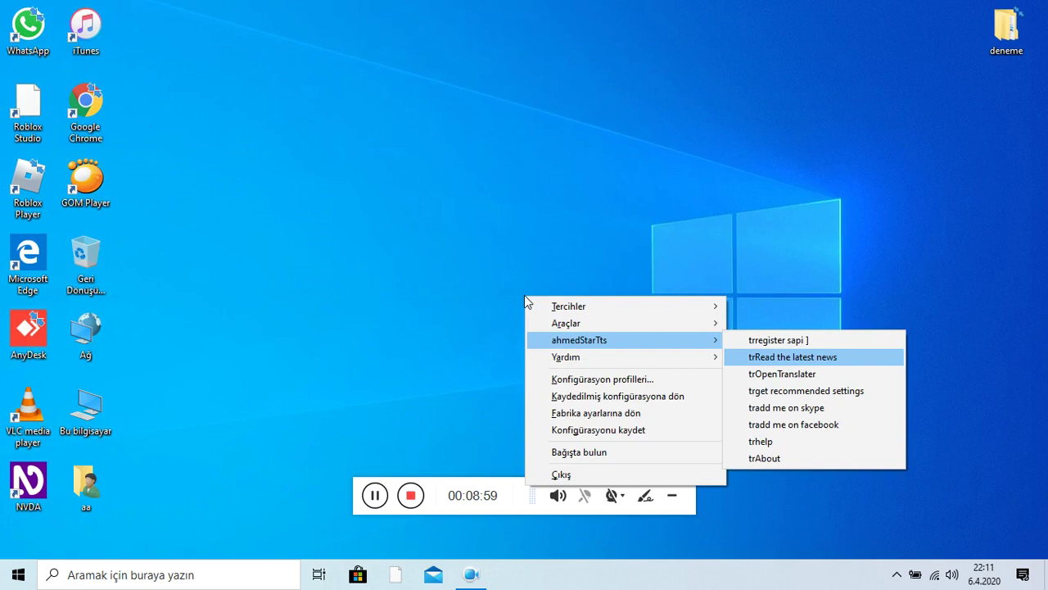
{"action": "key", "text": "Up"}
{"action": "key", "text": "Down"}
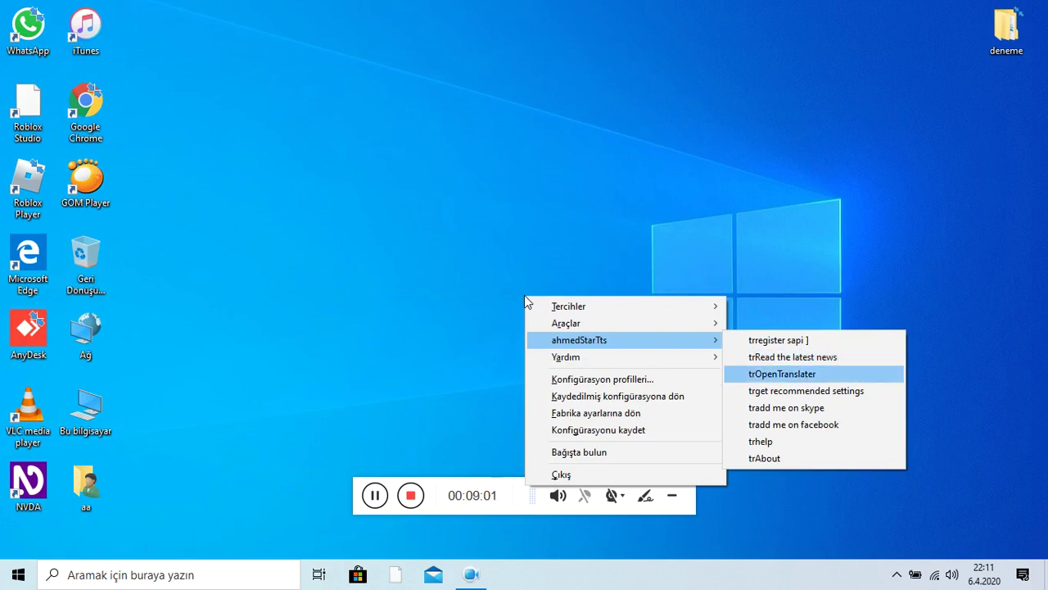
{"action": "key", "text": "Return"}
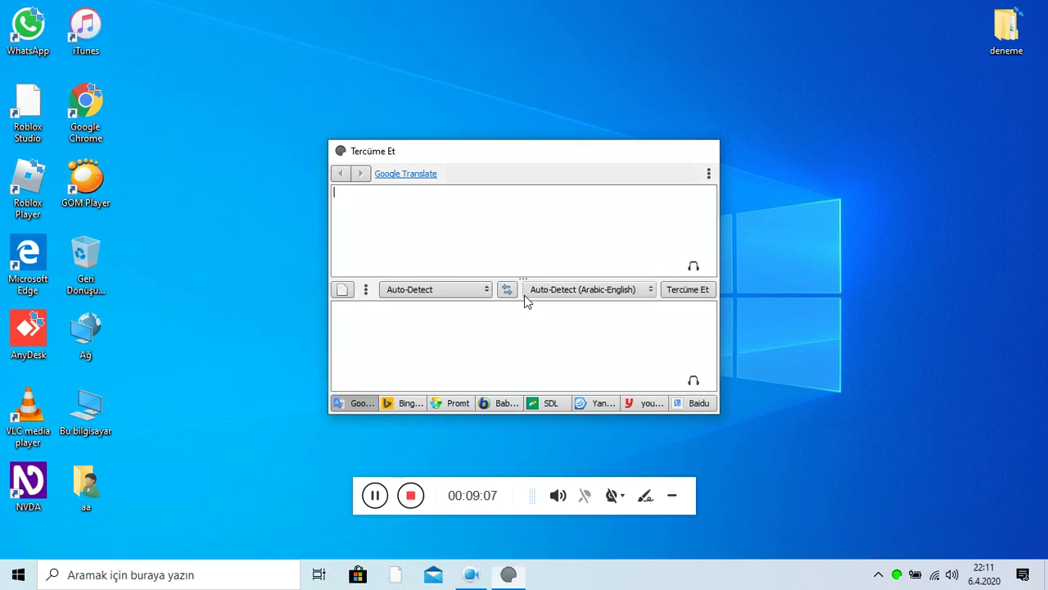
Close the Tercüme Et translator and review the full list of commands offered by the ahmedStarTts add-on
{"action": "key", "text": "Escape"}
{"action": "key", "text": "insert+n"}
{"action": "key", "text": "Right"}
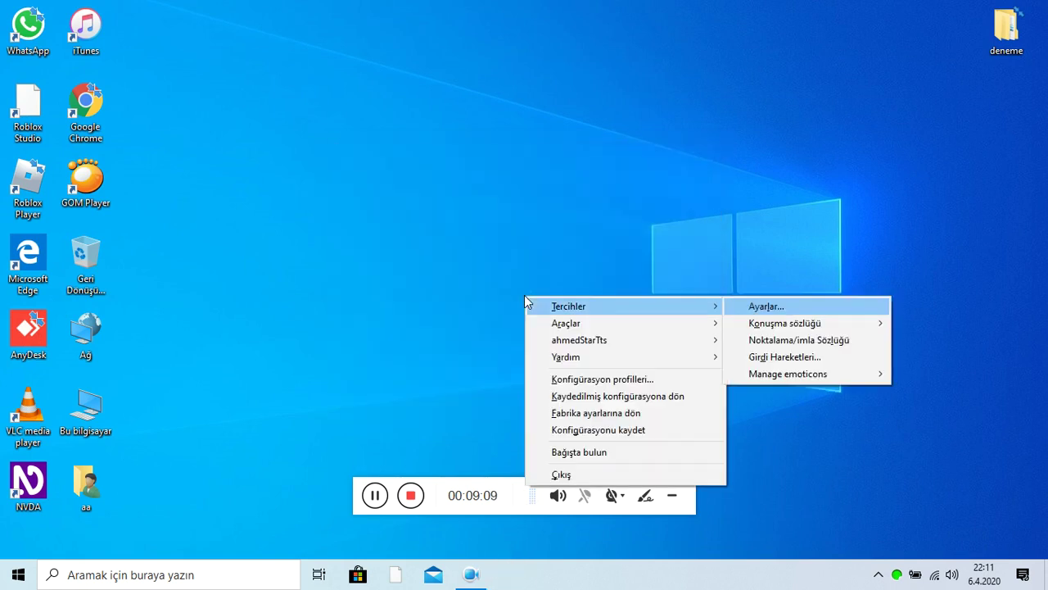
{"action": "key", "text": "Left"}
{"action": "key", "text": "Down"}
{"action": "key", "text": "Down"}
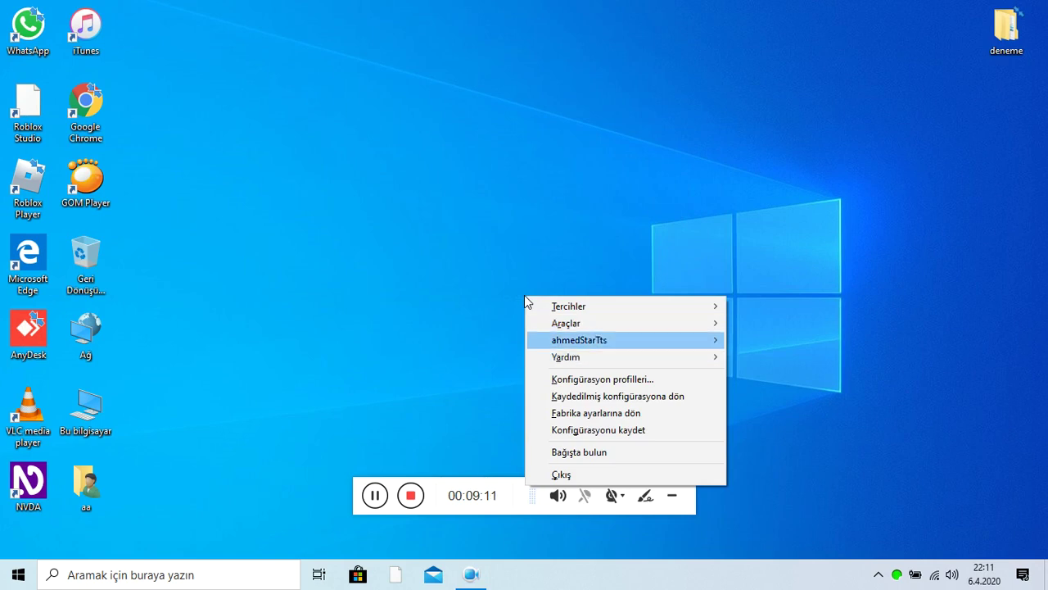
{"action": "key", "text": "Right"}
{"action": "key", "text": "Down"}
{"action": "key", "text": "Down"}
{"action": "key", "text": "Down"}
{"action": "key", "text": "Down"}
{"action": "key", "text": "Down"}
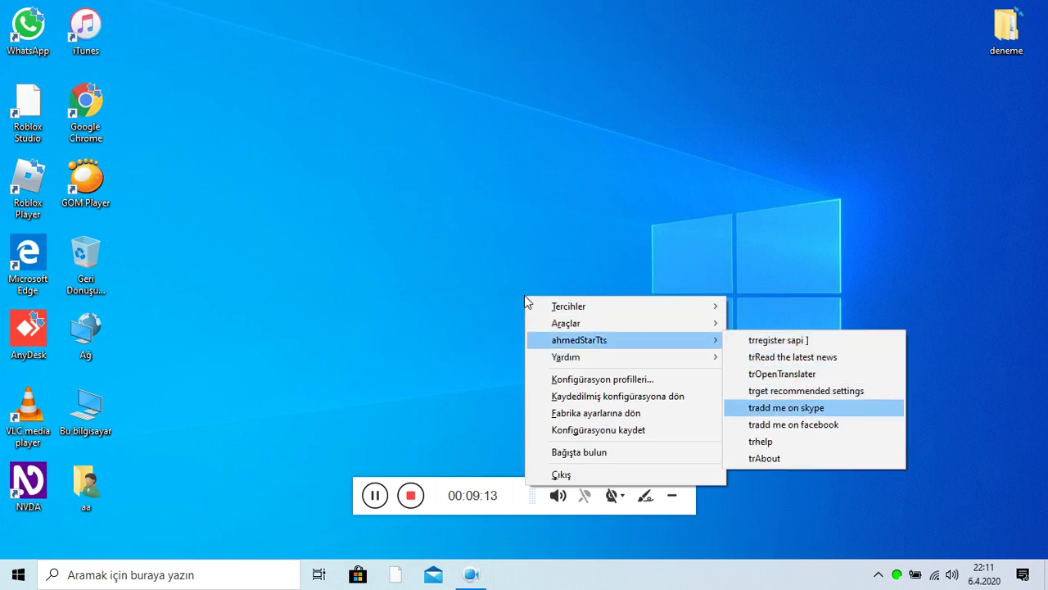
{"action": "key", "text": "Down"}
{"action": "key", "text": "Down"}
{"action": "key", "text": "Down"}
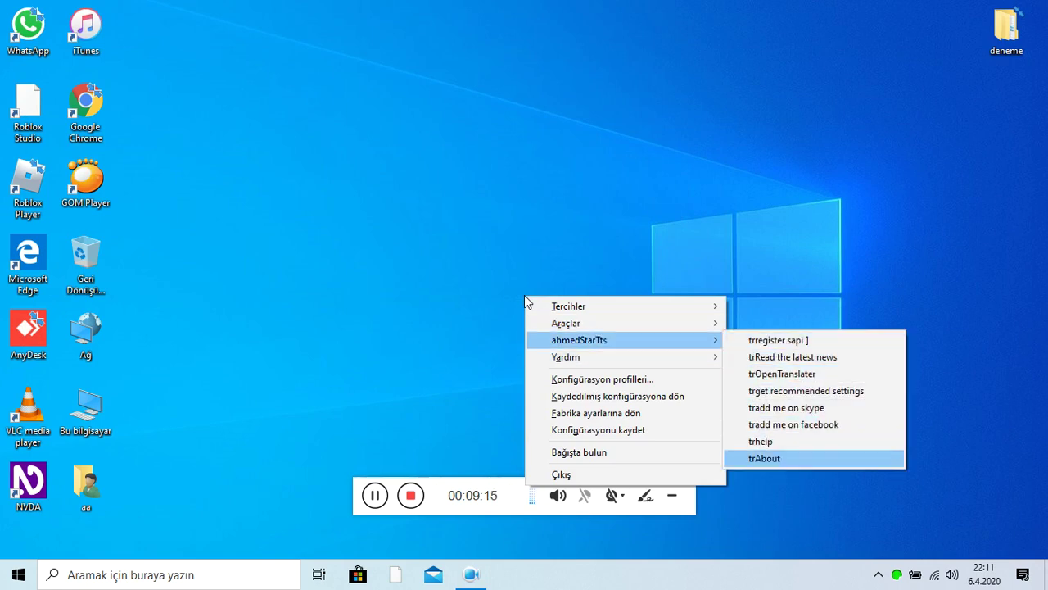
{"action": "key", "text": "Left"}
{"action": "key", "text": "Up"}
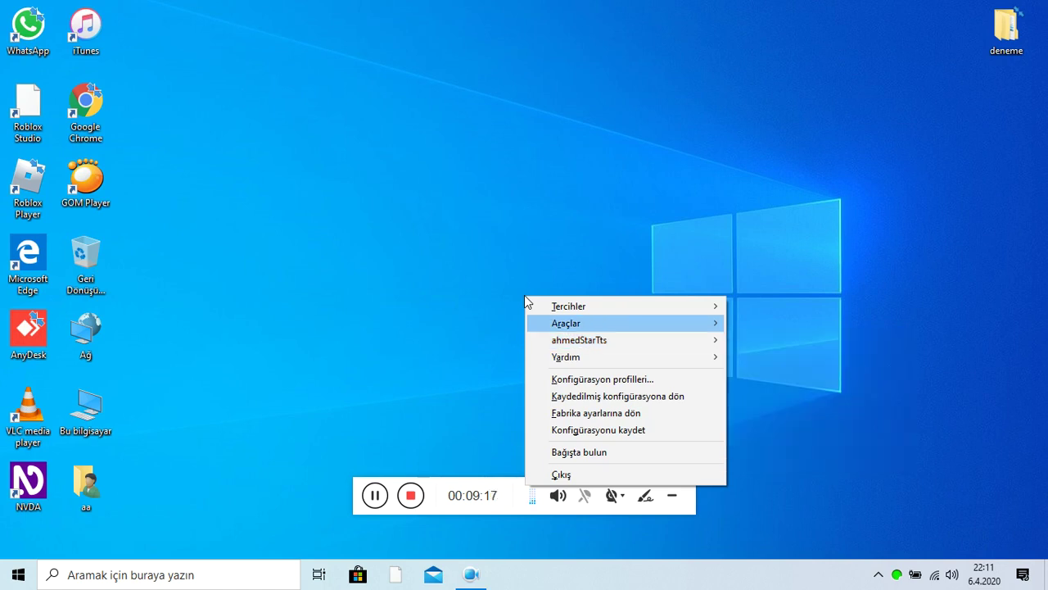
Switch NVDA's speech synthesizer from the speech settings to AhmedStarTts, keeping the Ipek22k_HQ voice, and apply the settings
{"action": "key", "text": "Up"}
{"action": "key", "text": "Right"}
{"action": "key", "text": "Return"}
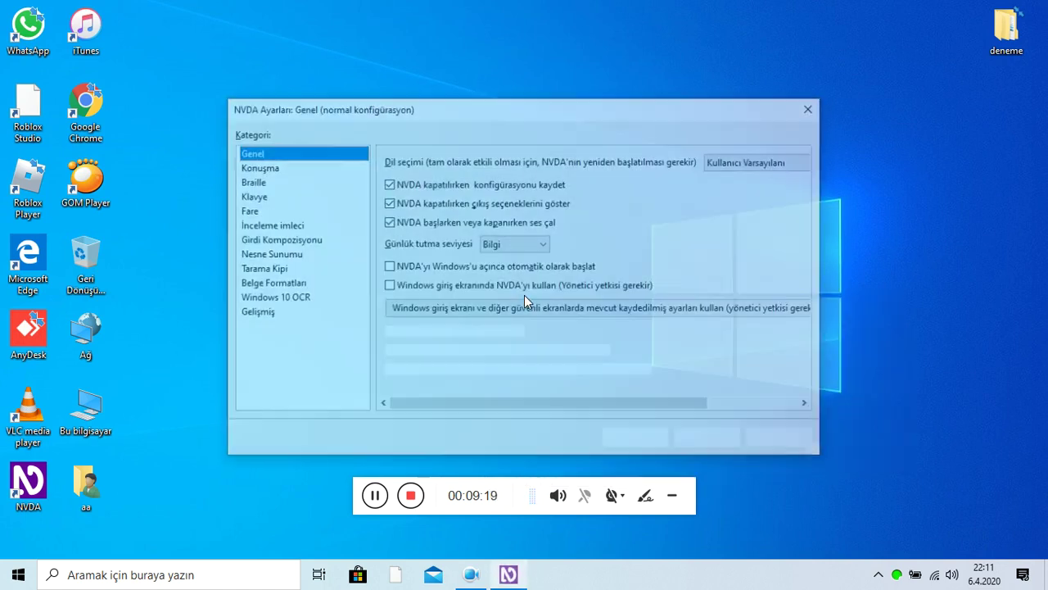
{"action": "key", "text": "Down"}
{"action": "key", "text": "Tab"}
{"action": "key", "text": "Tab"}
{"action": "key", "text": "Return"}
{"action": "key", "text": "Up"}
{"action": "key", "text": "Up"}
{"action": "key", "text": "Up"}
{"action": "key", "text": "Up"}
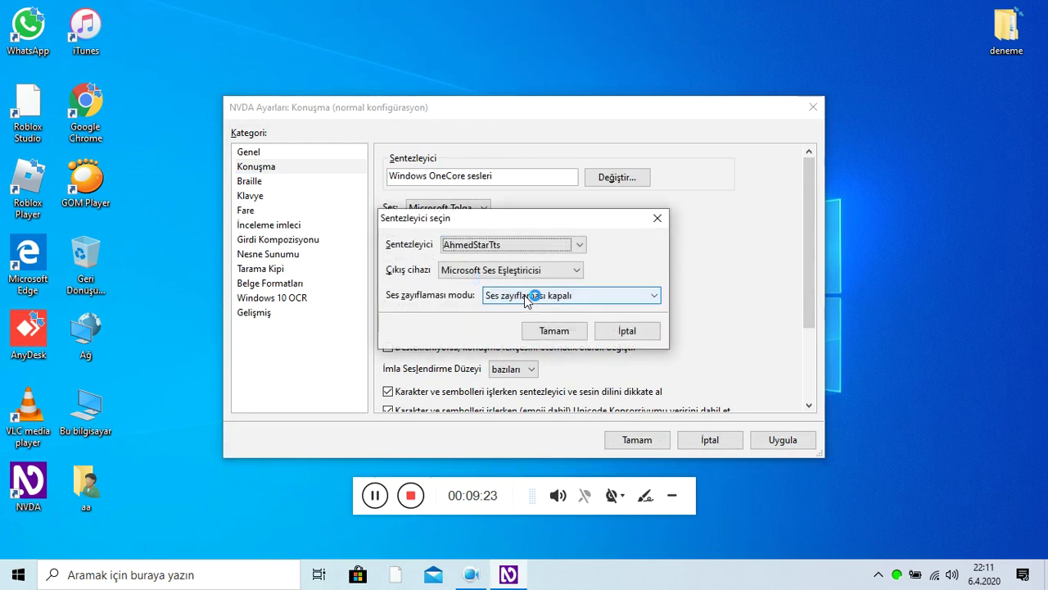
{"action": "key", "text": "Return"}
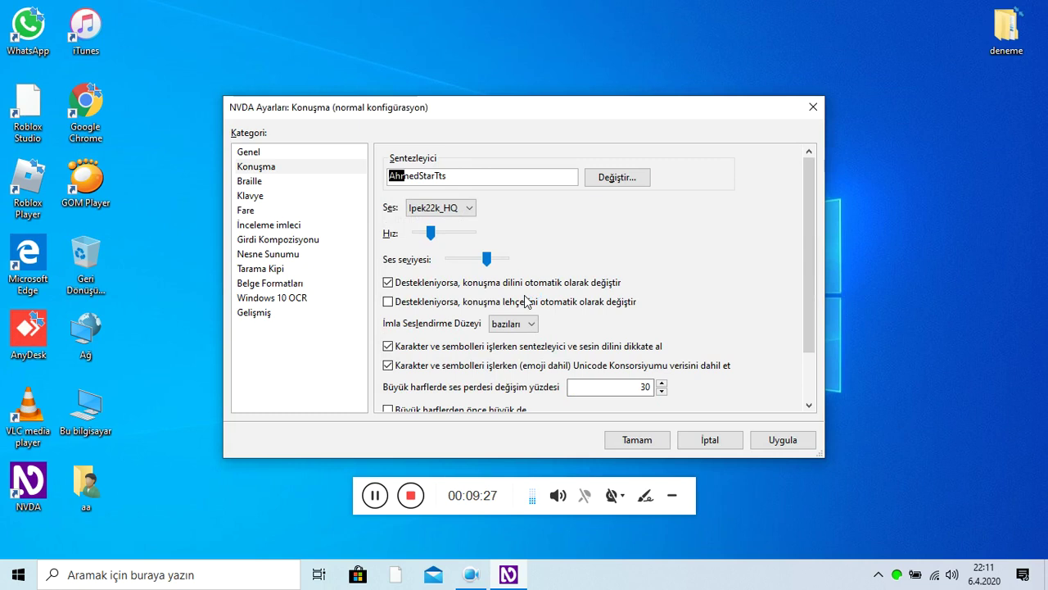
{"action": "key", "text": "Tab"}
{"action": "key", "text": "Tab"}
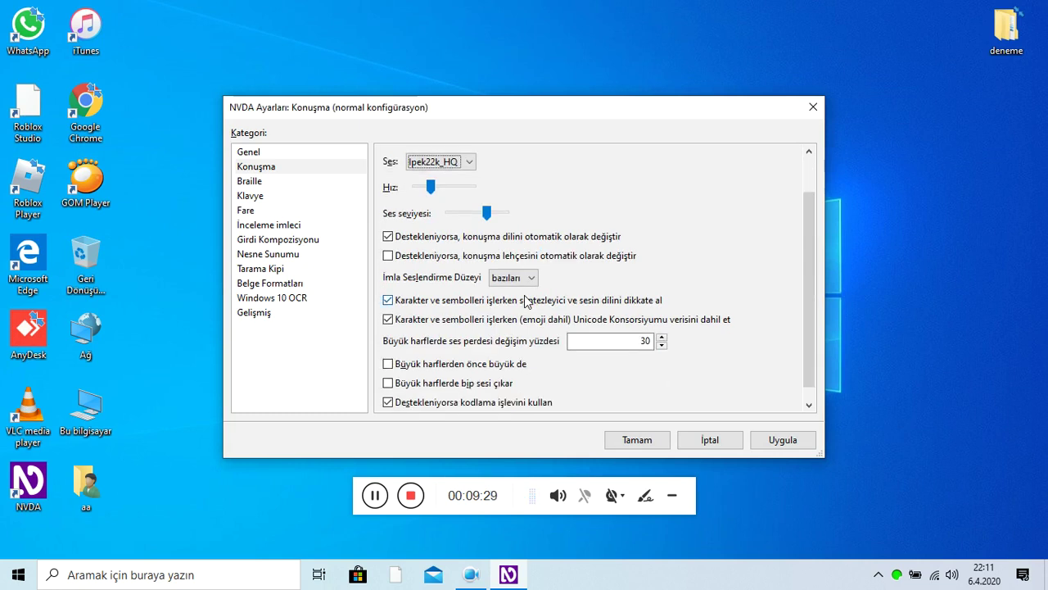
{"action": "key", "text": "Return"}
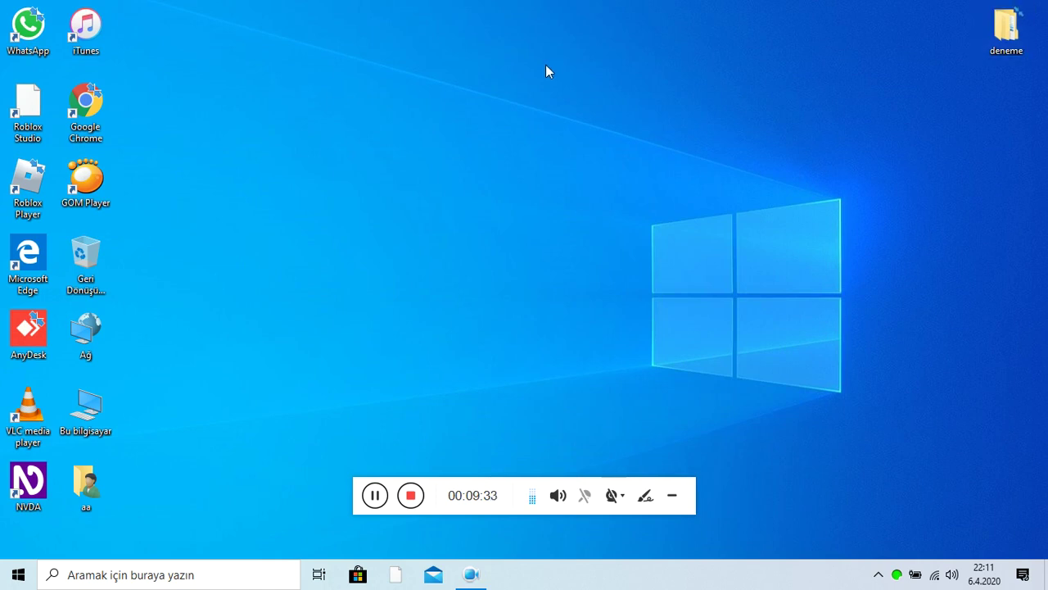
Copy all the add-on folders inside the desktop's deneme folder and close its window
{"action": "key", "text": "Left"}
{"action": "key", "text": "Down"}
{"action": "key", "text": "Down"}
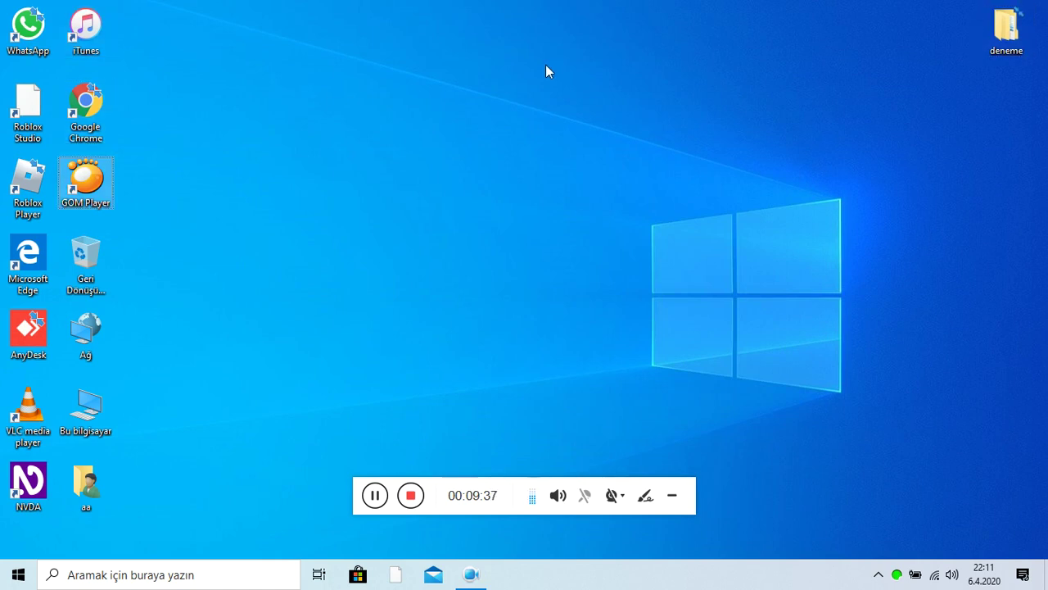
{"action": "key", "text": "Right"}
{"action": "key", "text": "Return"}
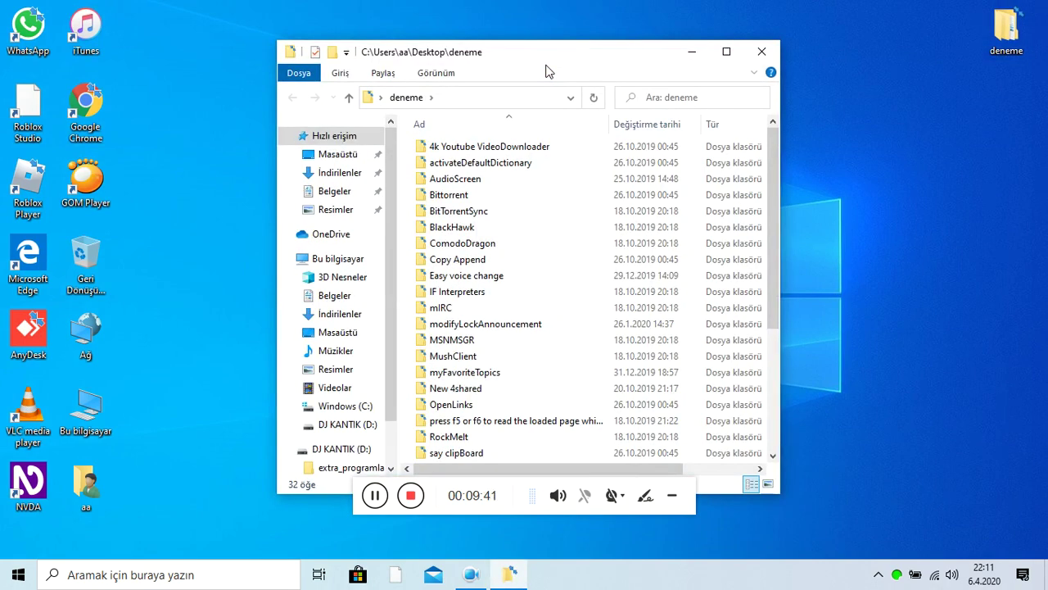
{"action": "key", "text": "ctrl+a"}
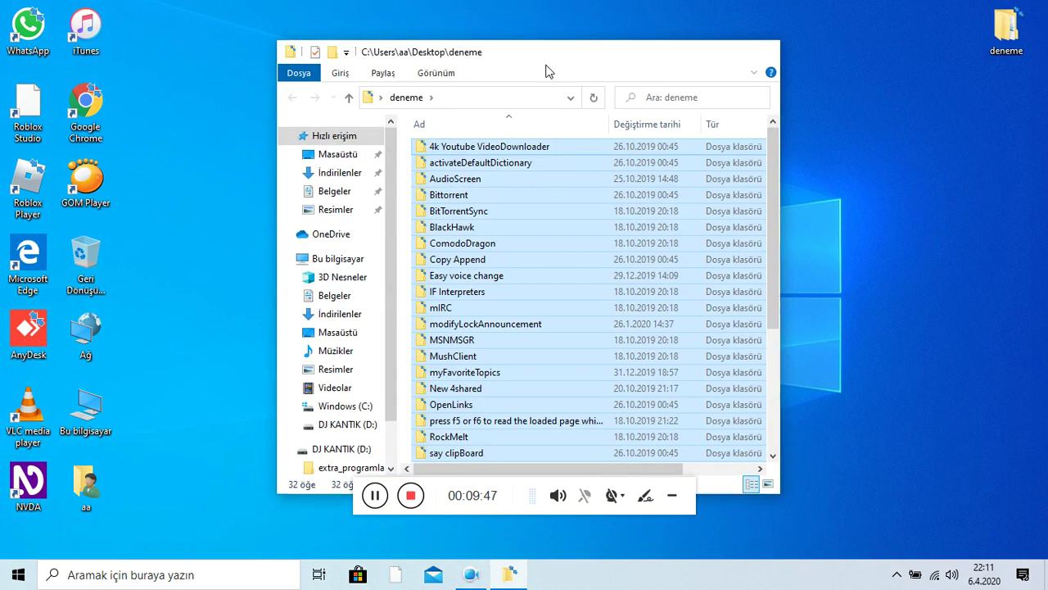
{"action": "key", "text": "alt+F4"}
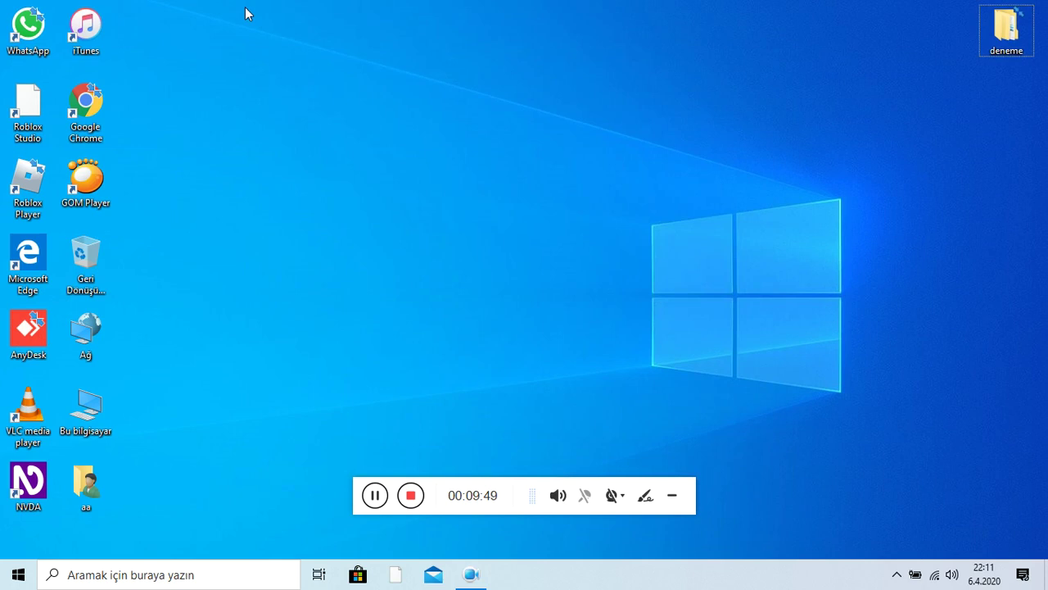
Open the Windows (C:) drive from Bu bilgisayar
{"action": "key", "text": "b"}
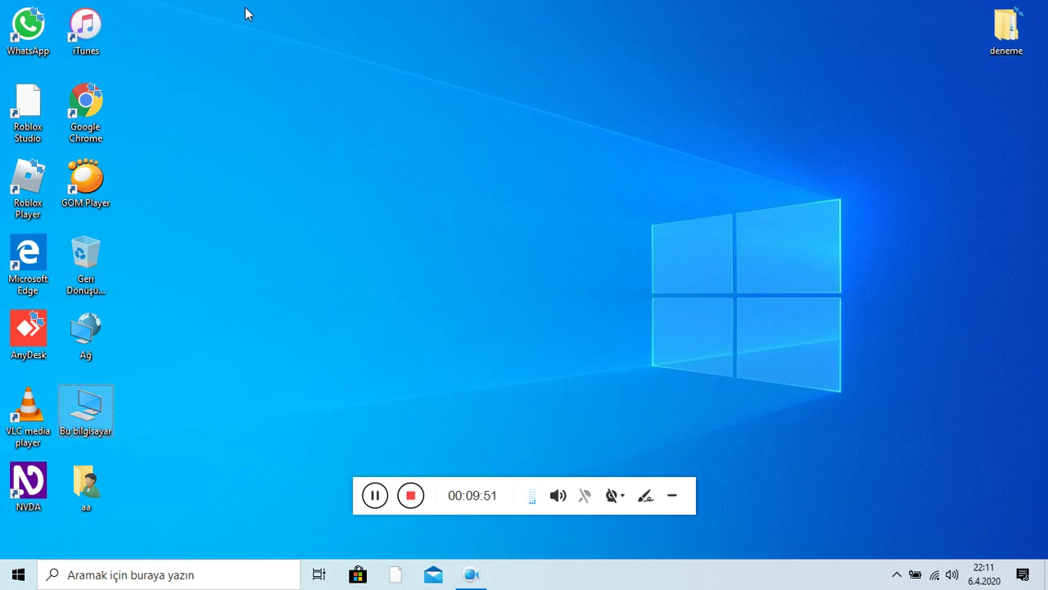
{"action": "key", "text": "Return"}
{"action": "key", "text": "Down"}
{"action": "key", "text": "Down"}
{"action": "key", "text": "Down"}
{"action": "key", "text": "Down"}
{"action": "key", "text": "Down"}
{"action": "key", "text": "Down"}
{"action": "key", "text": "Down"}
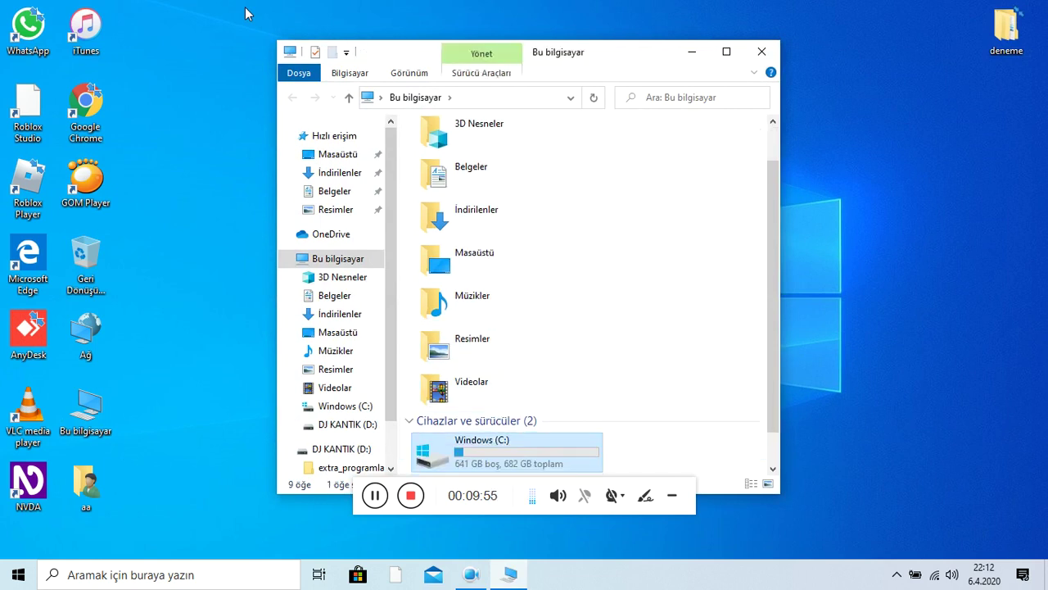
{"action": "key", "text": "Down"}
{"action": "key", "text": "Up"}
{"action": "key", "text": "Return"}
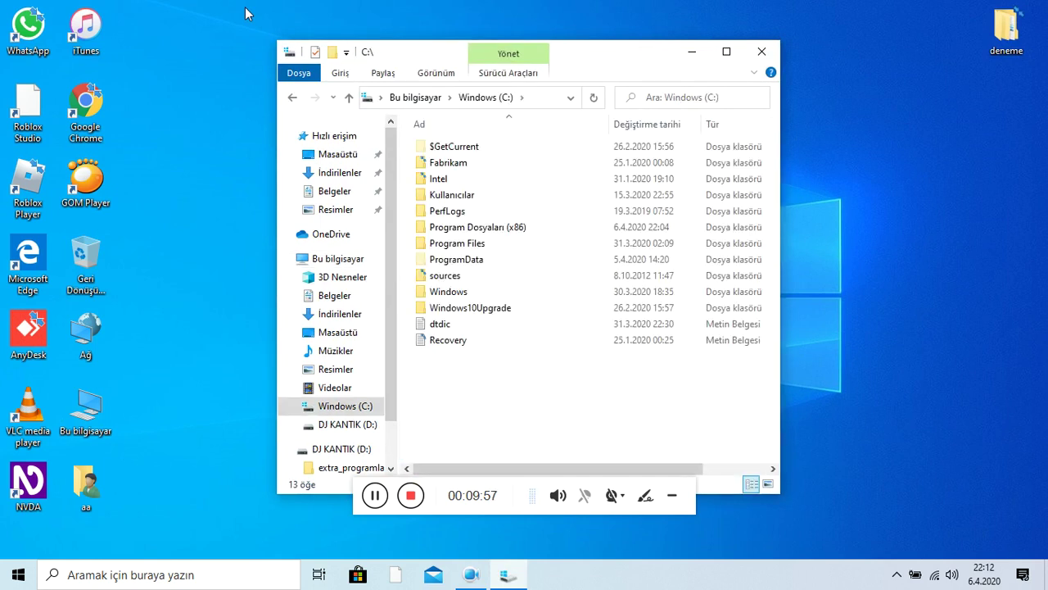
Open the AppData folder of the user profile inside Kullanıcılar
{"action": "key", "text": "Down"}
{"action": "key", "text": "Down"}
{"action": "key", "text": "Down"}
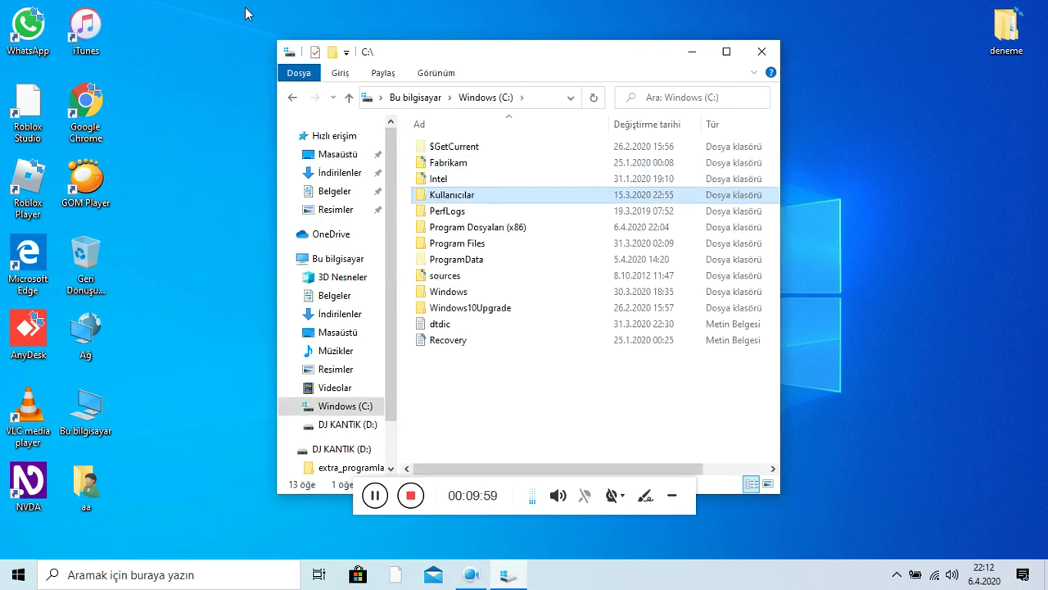
{"action": "key", "text": "Return"}
{"action": "key", "text": "Down"}
{"action": "key", "text": "Up"}
{"action": "key", "text": "Return"}
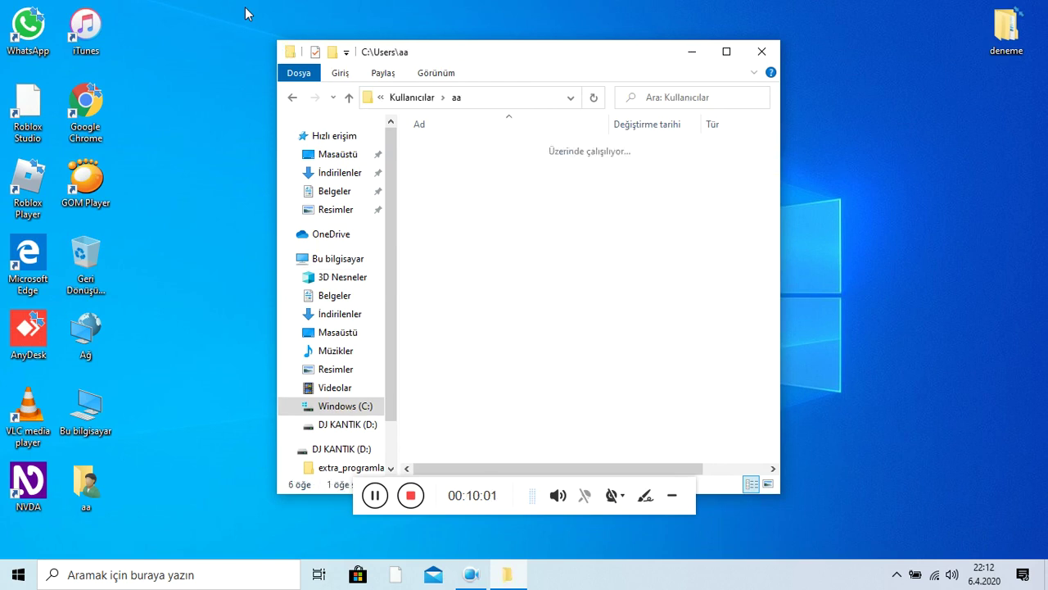
{"action": "key", "text": "Down"}
{"action": "key", "text": "Up"}
{"action": "key", "text": "Down"}
{"action": "key", "text": "Return"}
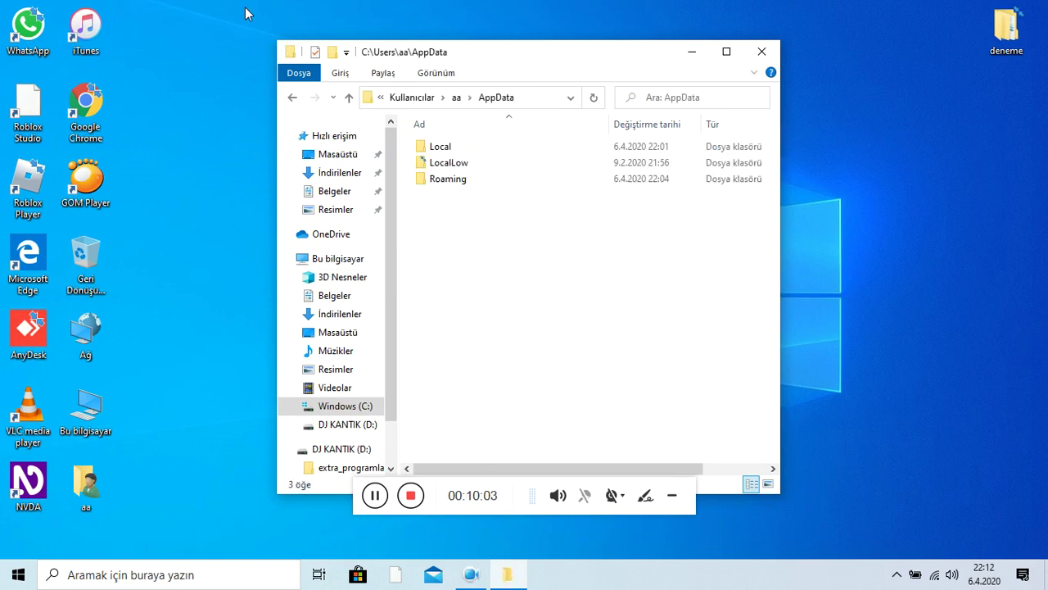
Open the addons folder located under Roaming\nvda
{"action": "key", "text": "Down"}
{"action": "key", "text": "Down"}
{"action": "key", "text": "Return"}
{"action": "key", "text": "Down"}
{"action": "key", "text": "Down"}
{"action": "key", "text": "Down"}
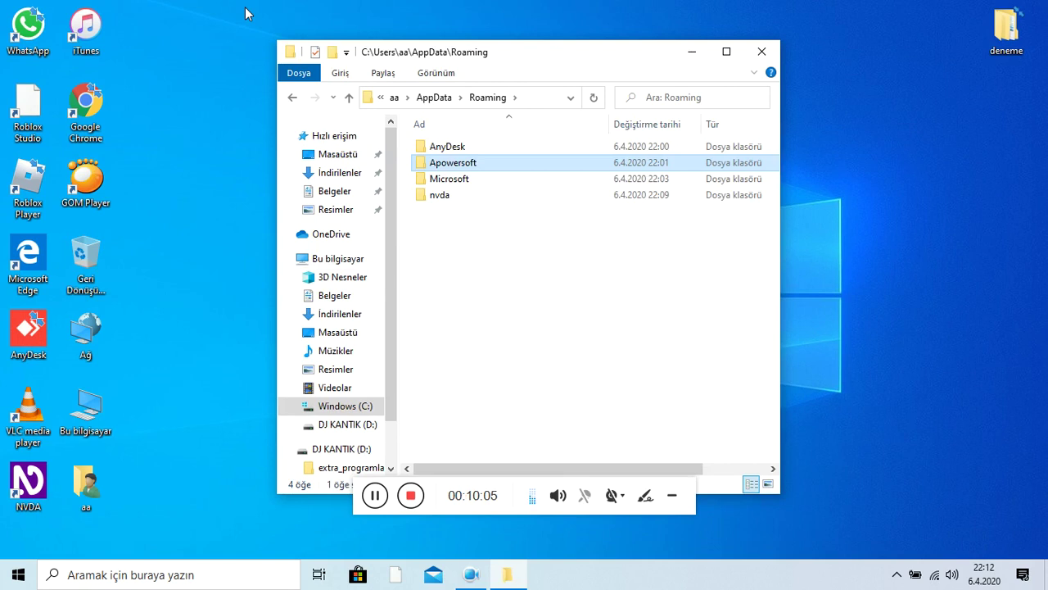
{"action": "key", "text": "Return"}
{"action": "key", "text": "Down"}
{"action": "key", "text": "Up"}
{"action": "key", "text": "Return"}
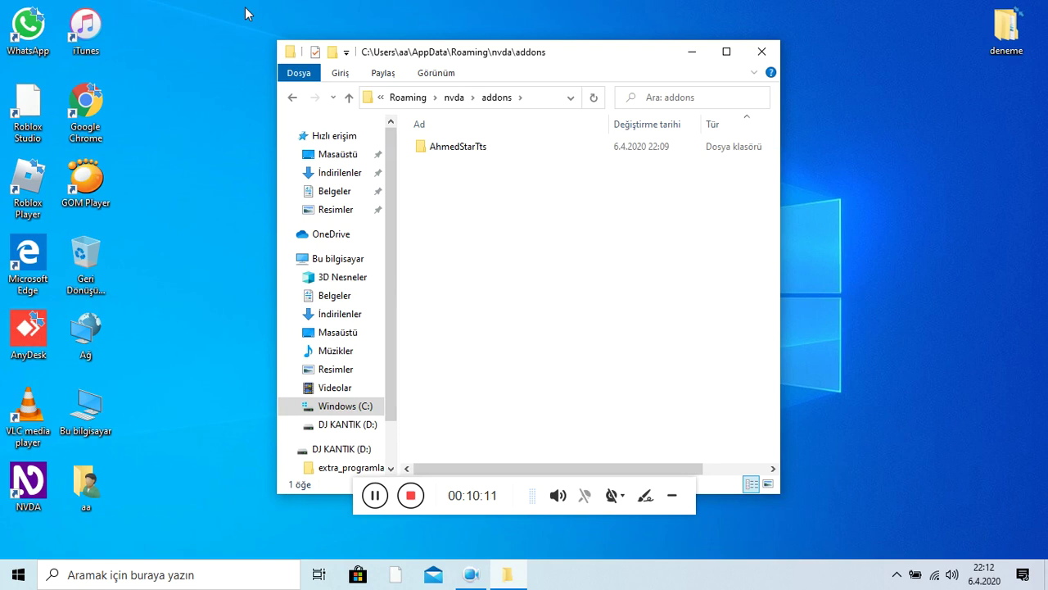
Paste the copied add-on folders into nvda\addons, granting administrator permission for all items, and close the window
{"action": "key", "text": "ctrl+v"}
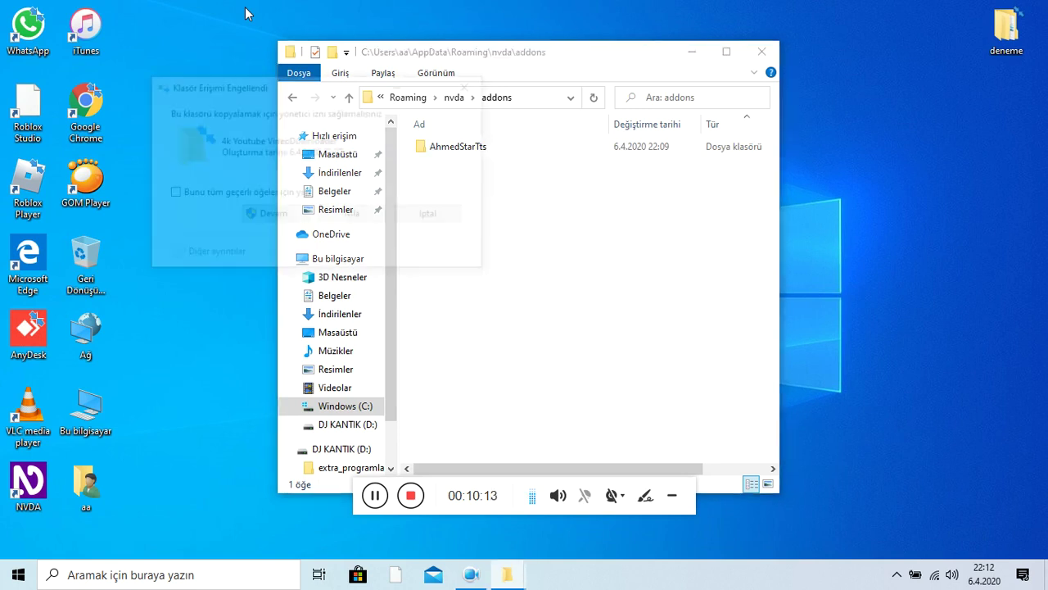
{"action": "key", "text": "Tab"}
{"action": "key", "text": "shift+Tab"}
{"action": "key", "text": "shift+Tab"}
{"action": "key", "text": "space"}
{"action": "key", "text": "Tab"}
{"action": "key", "text": "Return"}
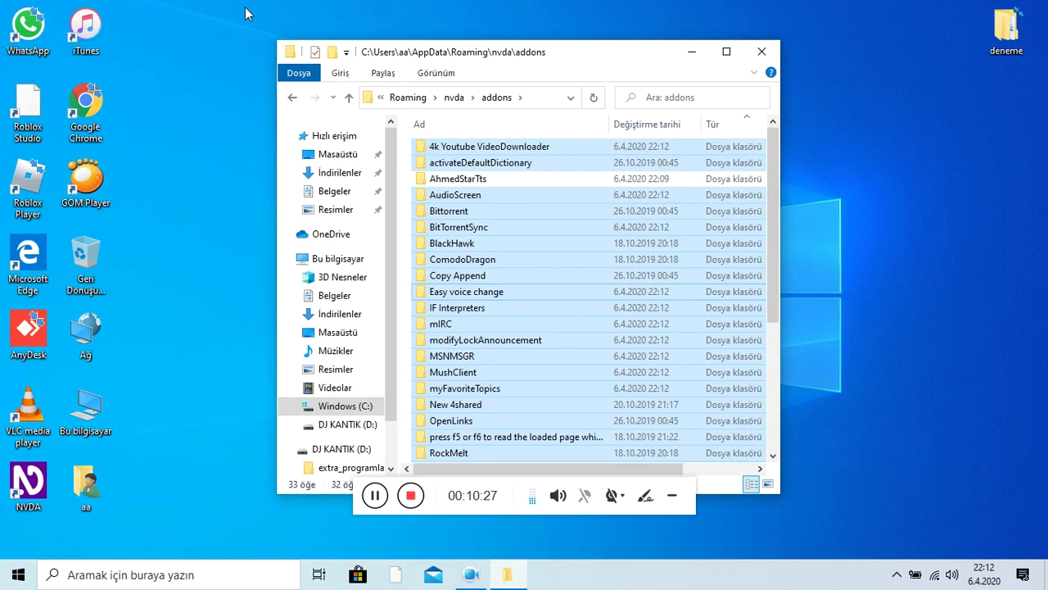
{"action": "key", "text": "alt+F4"}
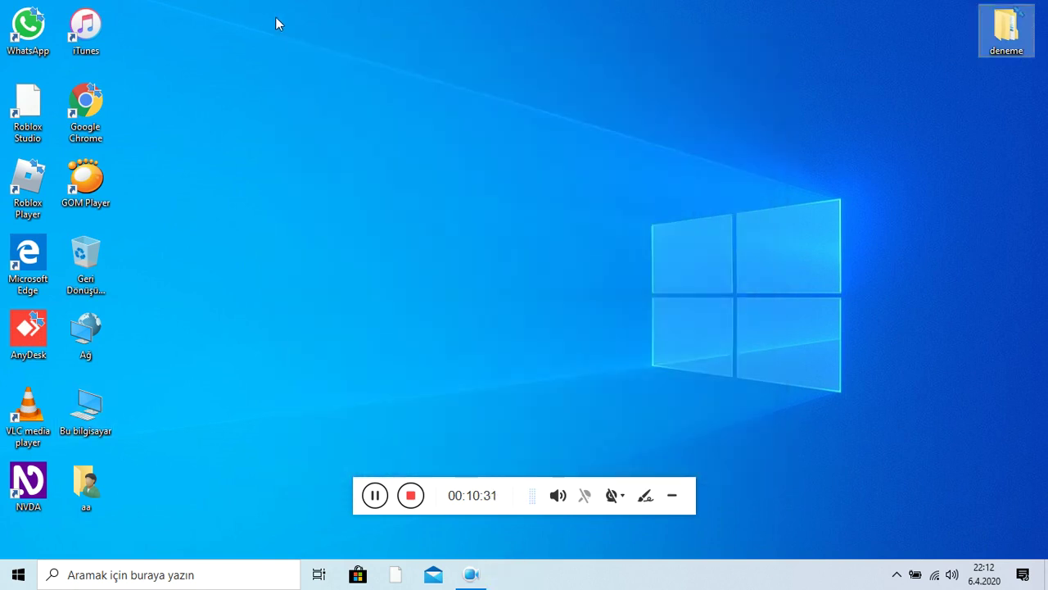
Permanently delete the deneme folder from the desktop, confirming the deletion
{"action": "key", "text": "shift+Delete"}
{"action": "key", "text": "Tab"}
{"action": "key", "text": "Return"}
{"action": "key", "text": "Tab"}
{"action": "key", "text": "shift+Tab"}
{"action": "key", "text": "Return"}
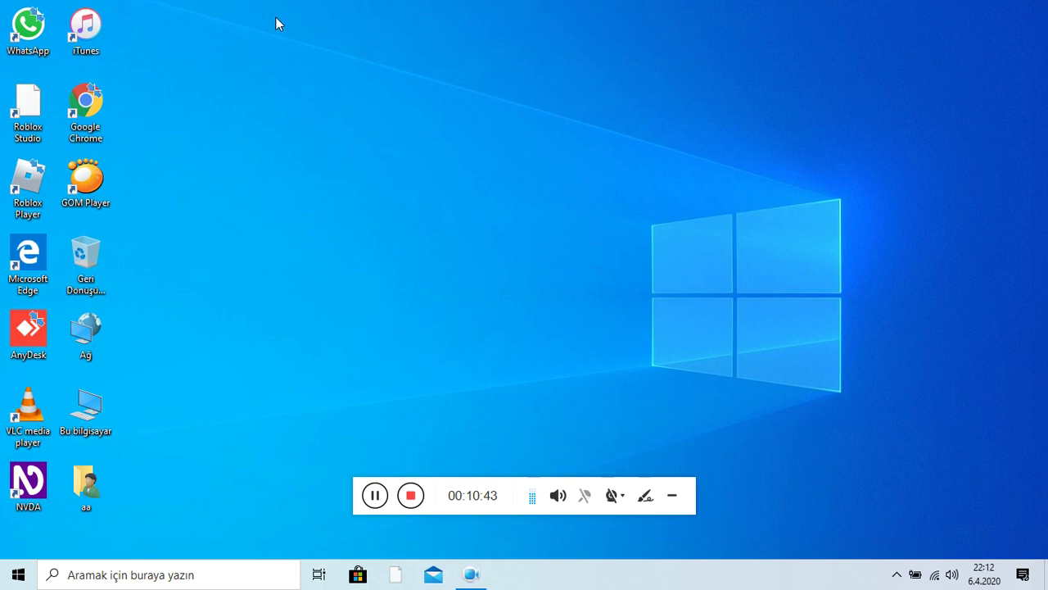
Restart NVDA with the Yeniden başlat option
{"action": "key", "text": "Insert+q"}
{"action": "key", "text": "Down"}
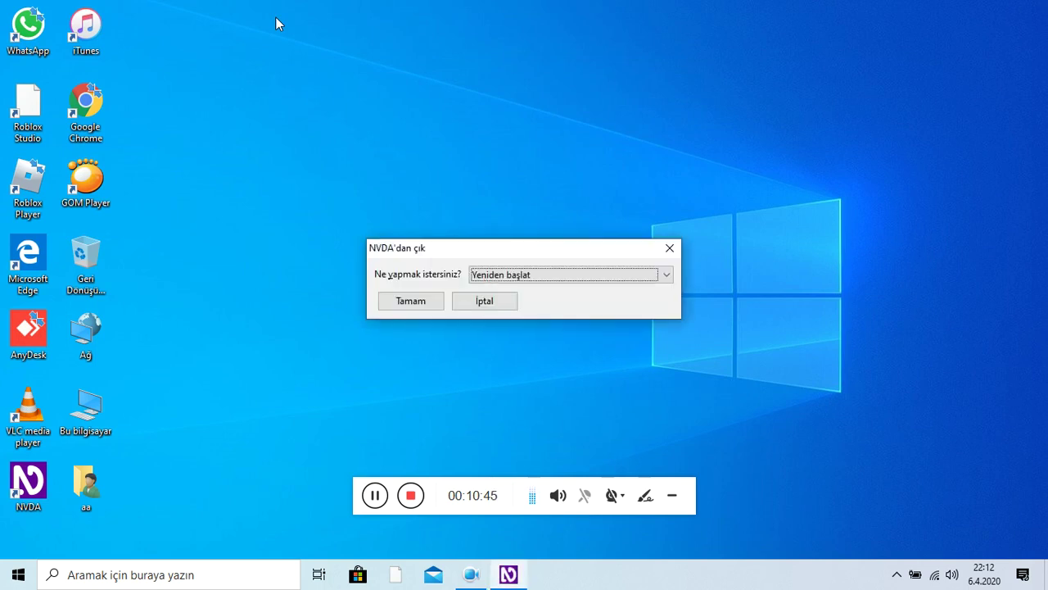
{"action": "key", "text": "Return"}
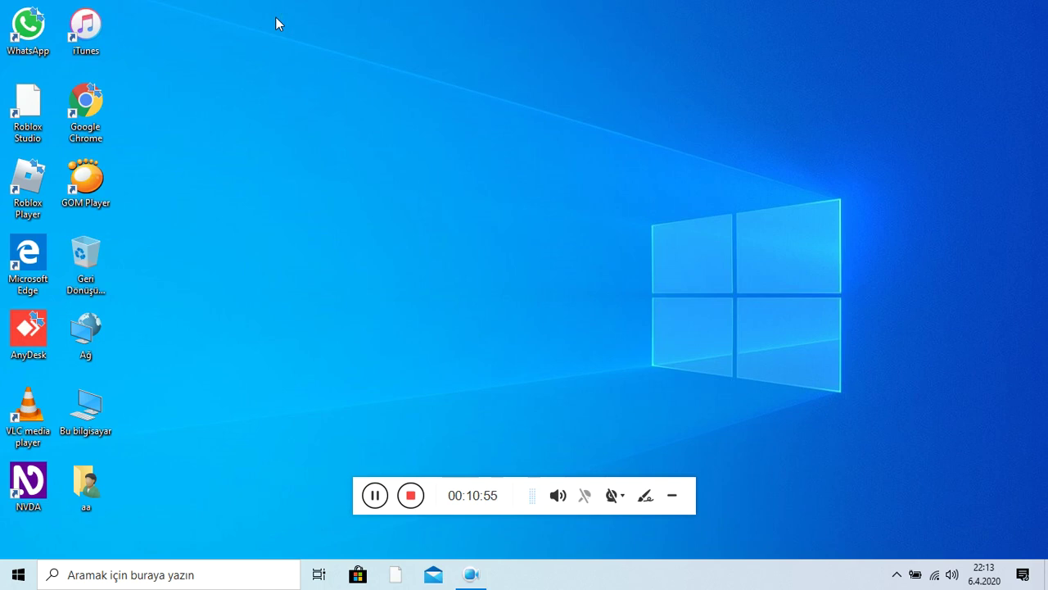
Review the installed add-ons in NVDA's add-on manager and close it
{"action": "key", "text": "insert+n"}
{"action": "key", "text": "Down"}
{"action": "key", "text": "Down"}
{"action": "key", "text": "Right"}
{"action": "key", "text": "Down"}
{"action": "key", "text": "Down"}
{"action": "key", "text": "Down"}
{"action": "key", "text": "Return"}
{"action": "key", "text": "Down"}
{"action": "key", "text": "Up"}
{"action": "key", "text": "Escape"}
Open the D: drive from Bu bilgisayar
{"action": "key", "text": "Down"}
{"action": "key", "text": "Up"}
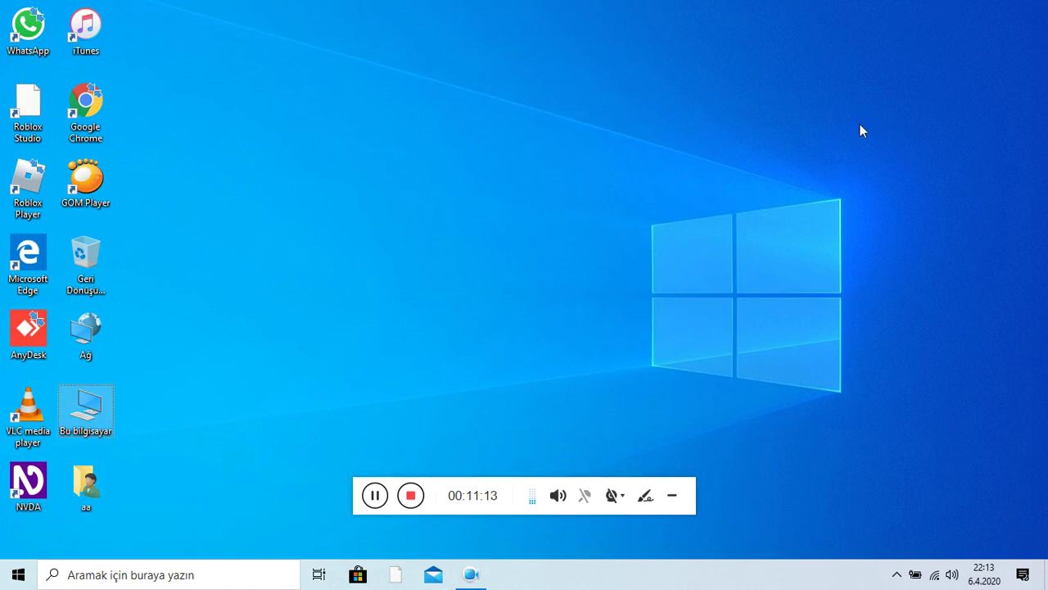
{"action": "key", "text": "Return"}
{"action": "key", "text": "Down"}
{"action": "key", "text": "Down"}
{"action": "key", "text": "Down"}
{"action": "key", "text": "Down"}
{"action": "key", "text": "Down"}
{"action": "key", "text": "Down"}
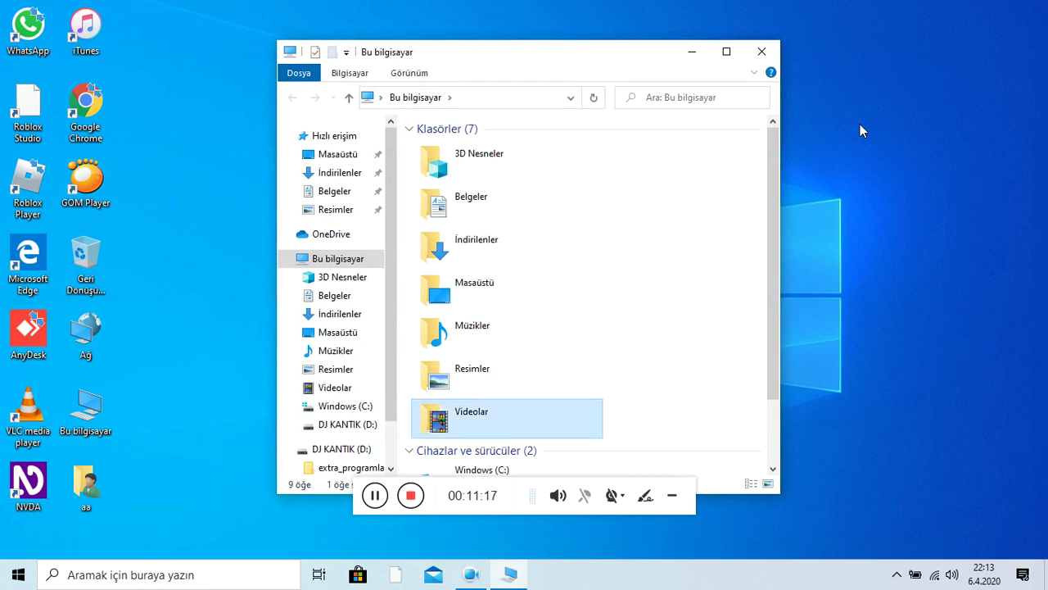
{"action": "key", "text": "Down"}
{"action": "key", "text": "Down"}
{"action": "key", "text": "Return"}
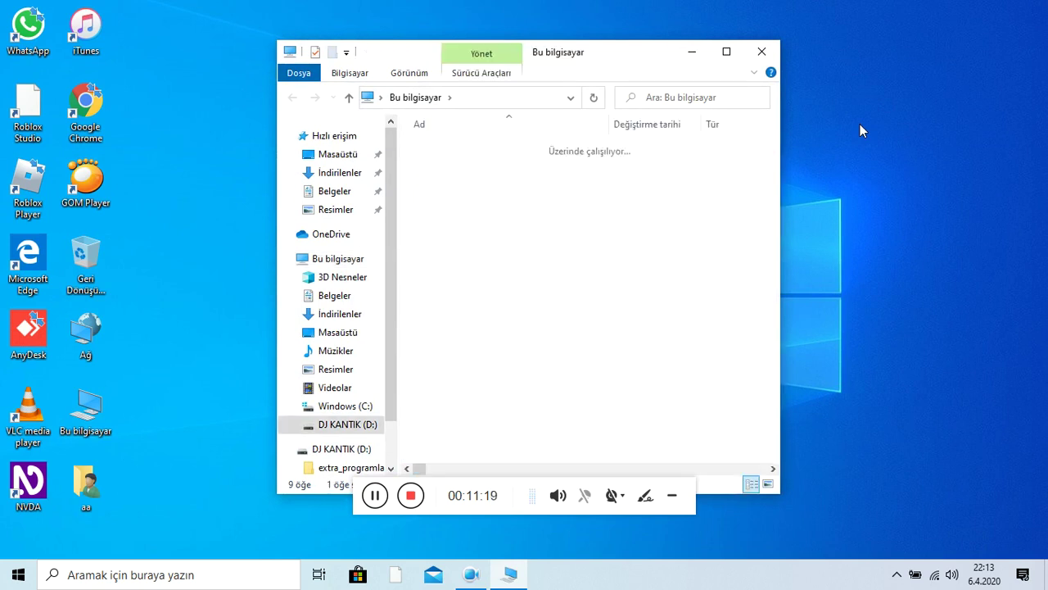
Open the extra_programlar folder on the D: drive and select its PC İçin Uygulamalar folder
{"action": "key", "text": "Down"}
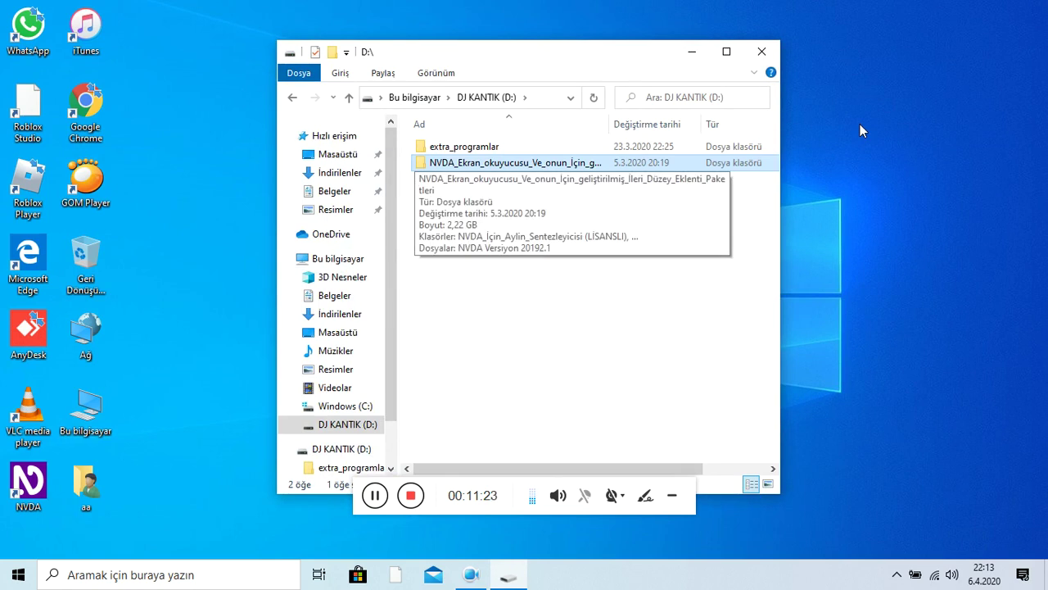
{"action": "key", "text": "Up"}
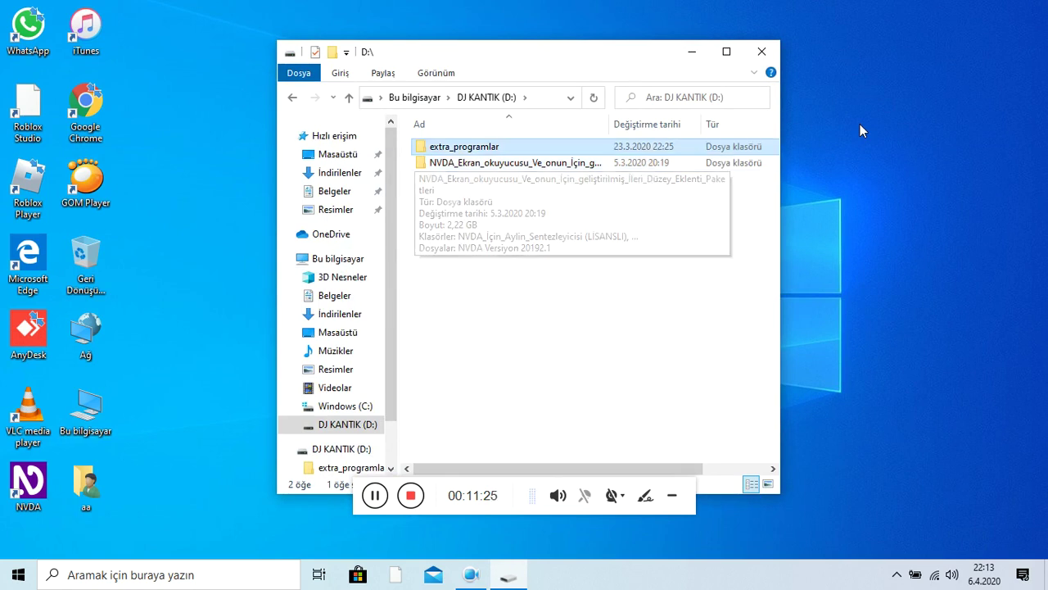
{"action": "key", "text": "Return"}
{"action": "key", "text": "Down"}
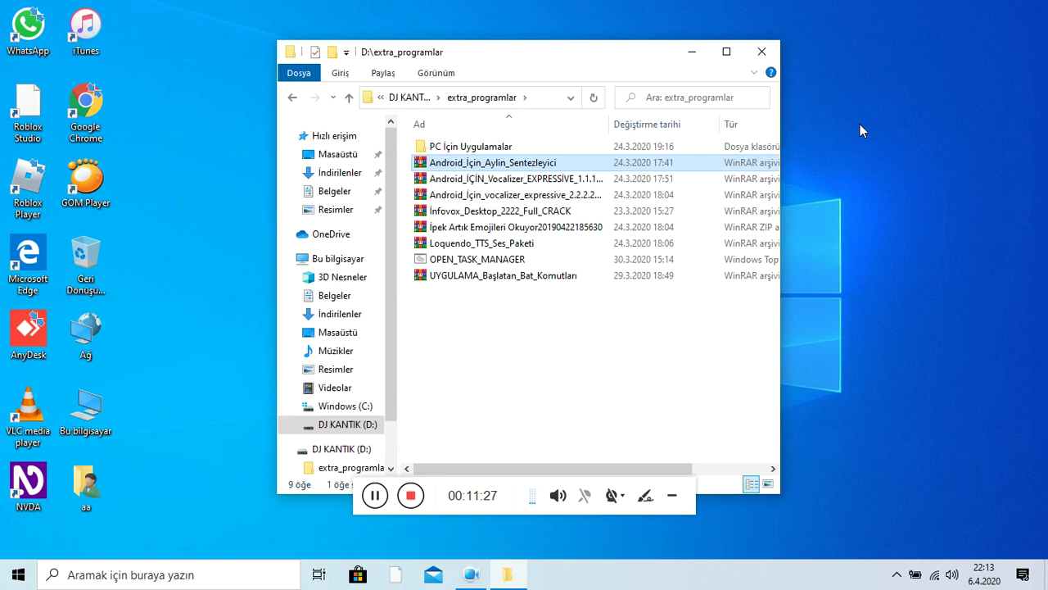
{"action": "key", "text": "Up"}
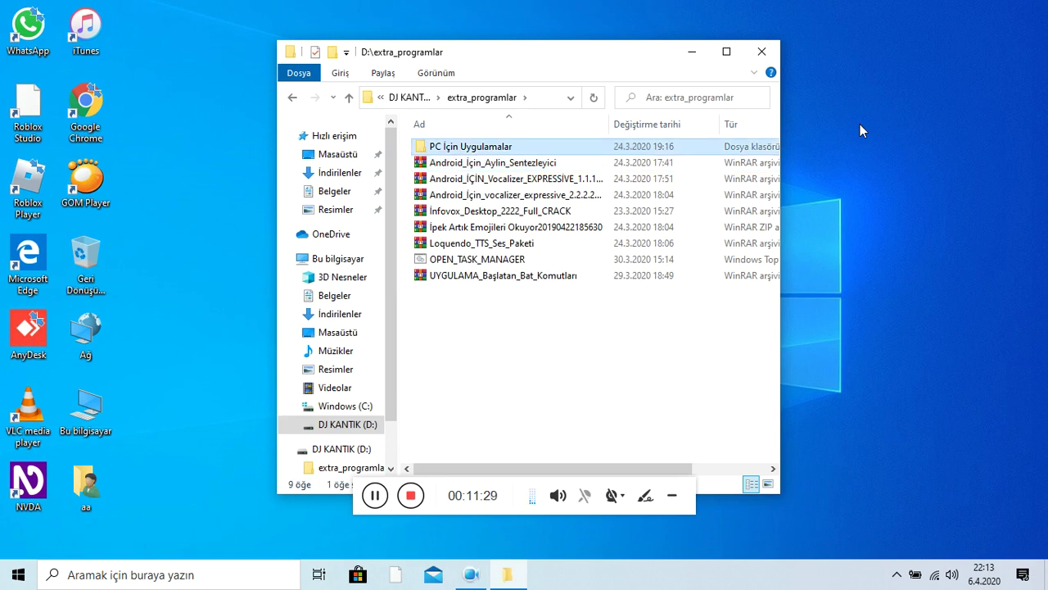
Open the PC İçin Uygulamalar folder and copy NVDA_Ses_Değiştirici from it to the desktop
{"action": "key", "text": "Return"}
{"action": "key", "text": "Down"}
{"action": "key", "text": "Up"}
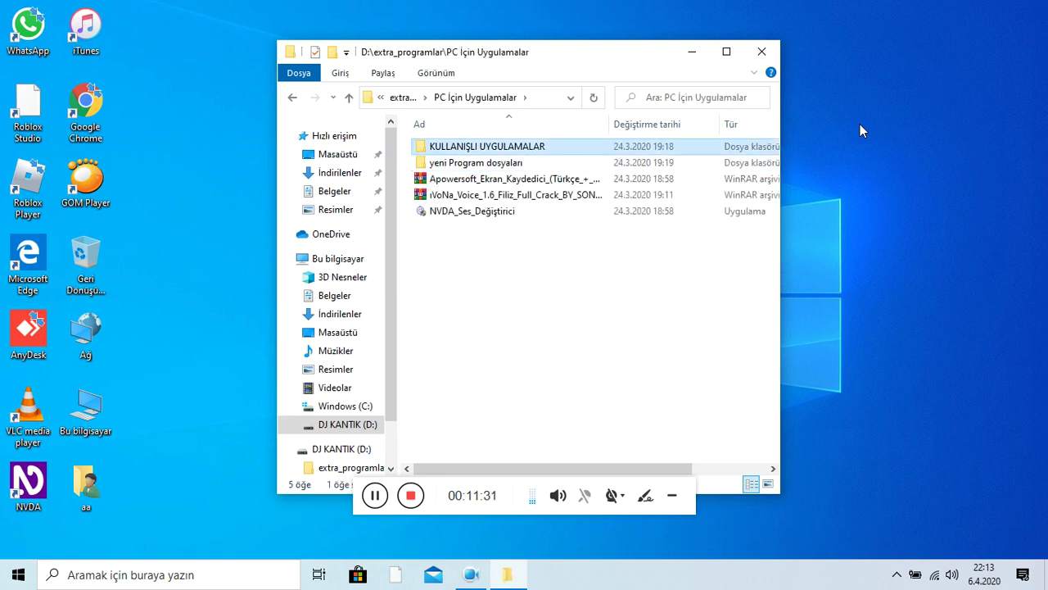
{"action": "key", "text": "Down"}
{"action": "key", "text": "Down"}
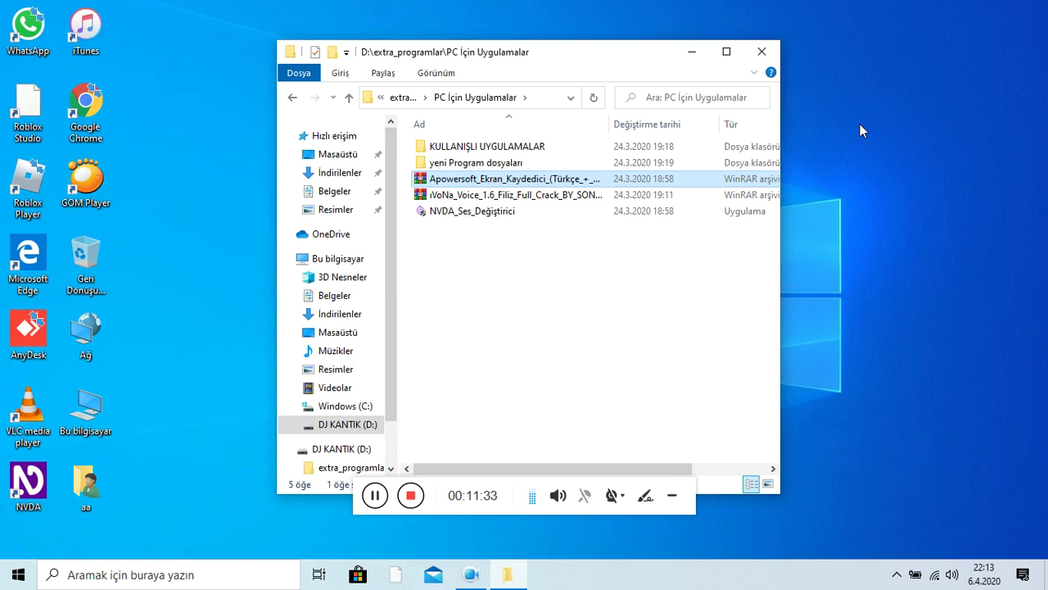
{"action": "key", "text": "Down"}
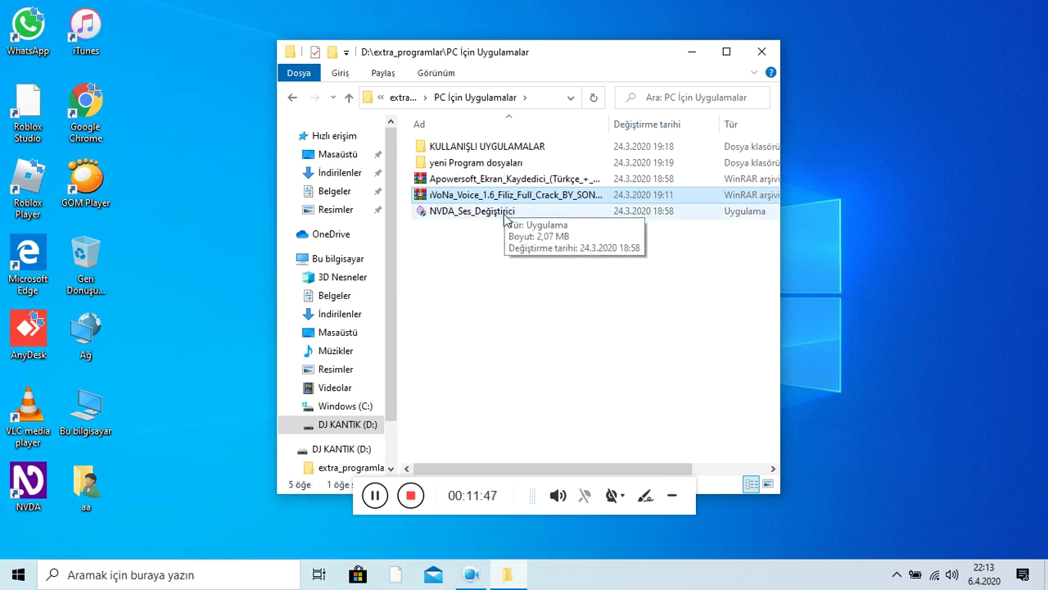
{"action": "left_click_drag", "start_coordinate": [505, 215], "coordinate": [1006, 33]}
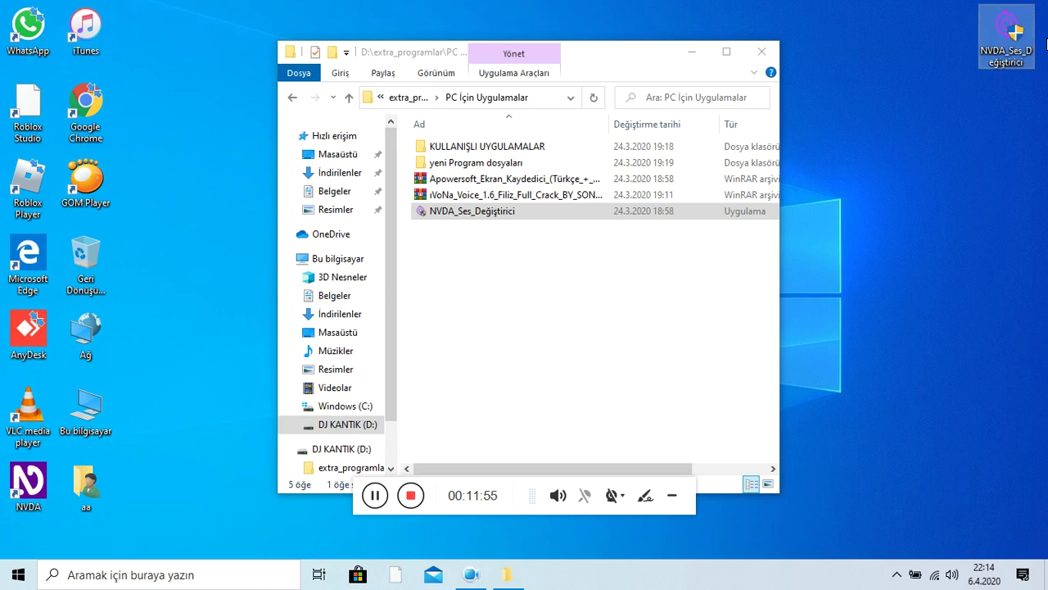
Run the desktop copy of NVDA_Ses_Değiştirici, answer its permission dialog, and permanently delete that copy from the desktop
{"action": "mouse_move", "coordinate": [1046, 42]}
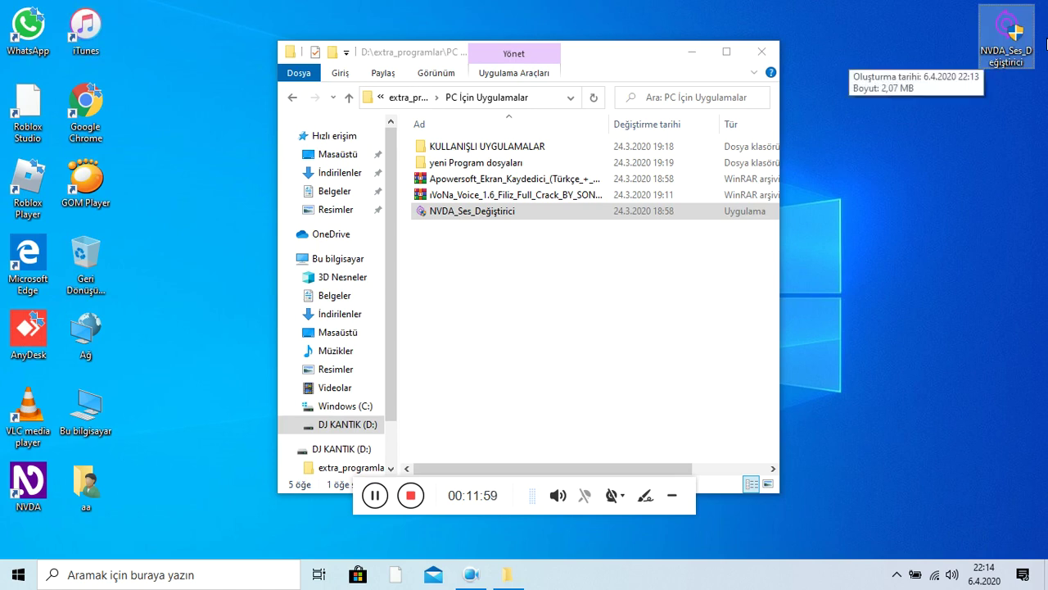
{"action": "double_click", "coordinate": [1046, 42]}
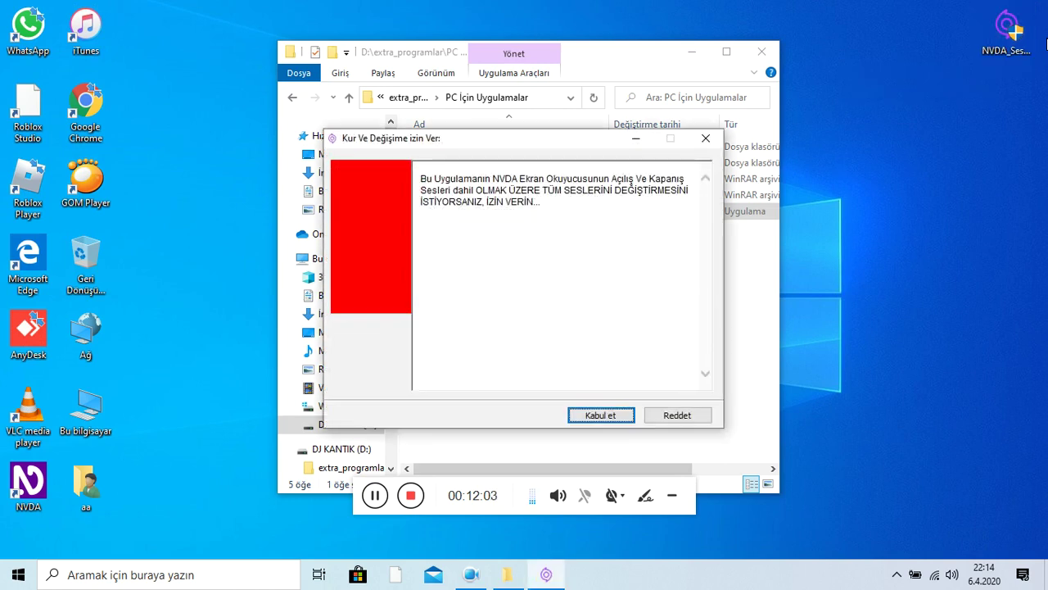
{"action": "key", "text": "Tab"}
{"action": "key", "text": "Tab"}
{"action": "key", "text": "Return"}
{"action": "key", "text": "Return"}
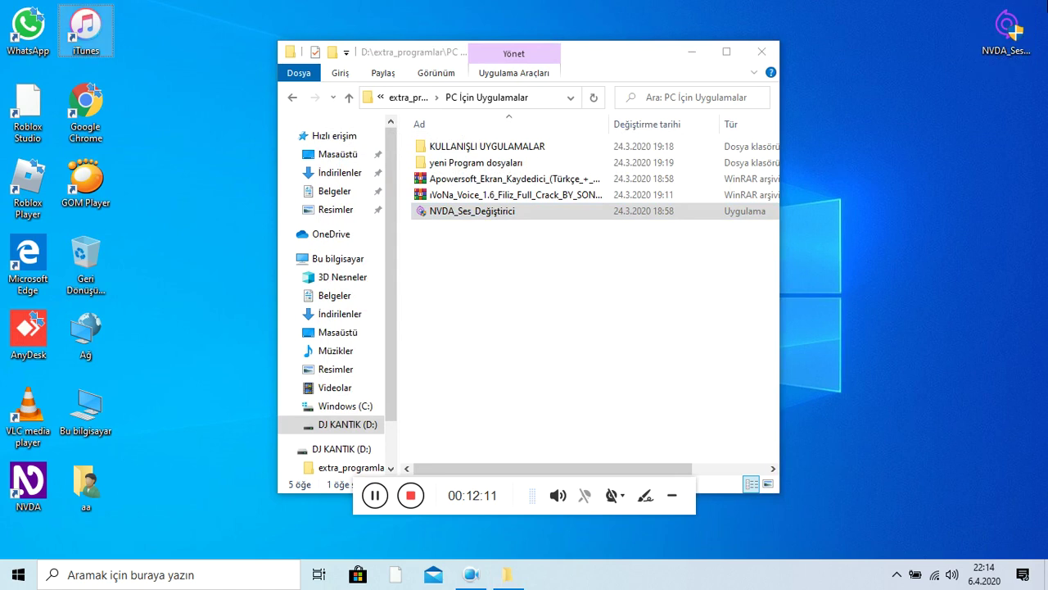
{"action": "key", "text": "shift+Delete"}
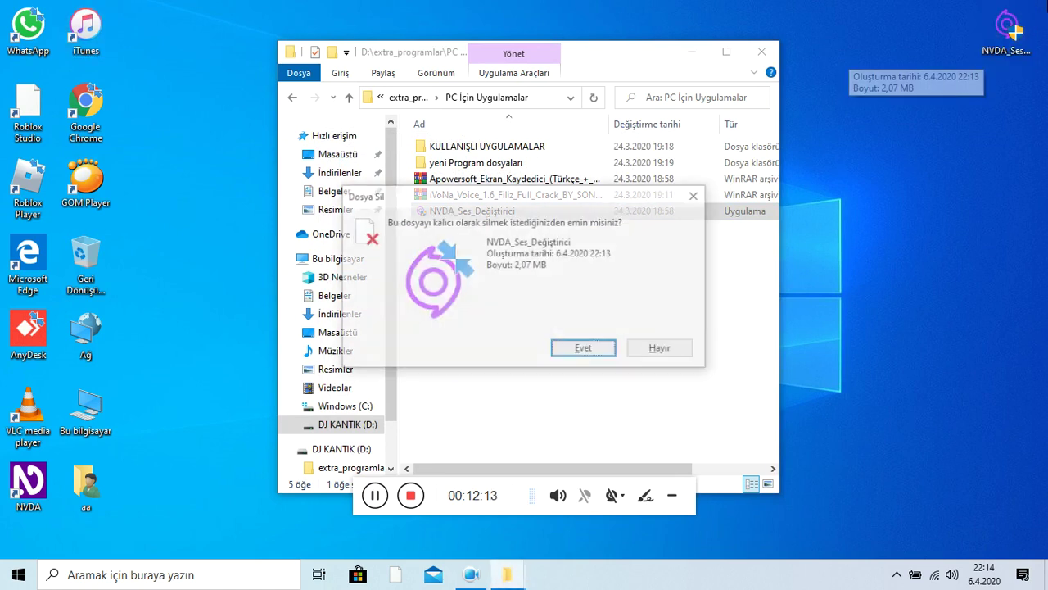
{"action": "key", "text": "Return"}
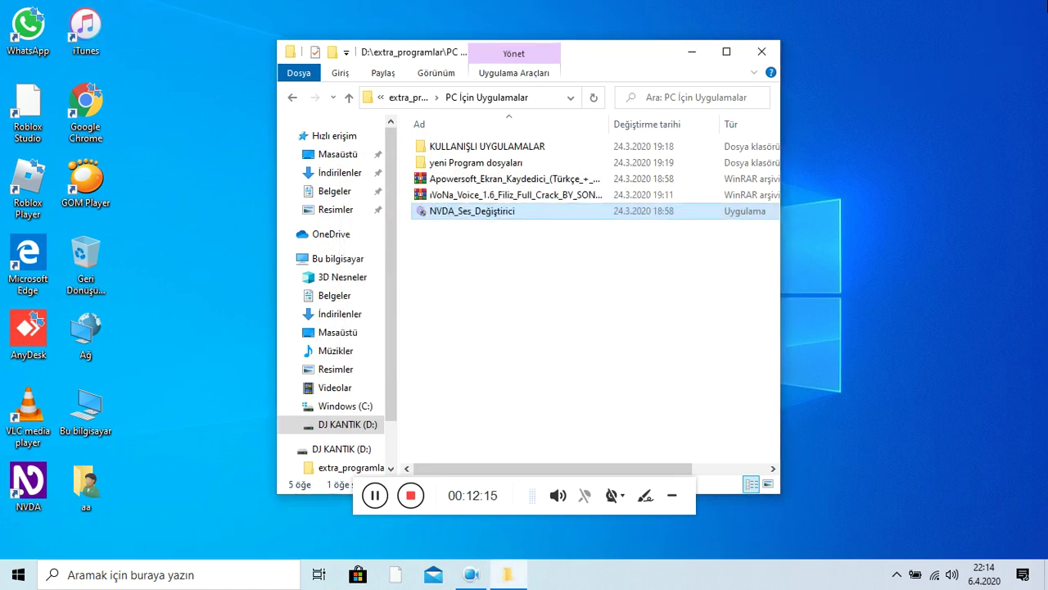
Copy the ıVoNa_Voice_1.6_Filiz archive from PC İçin Uygulamalar to the desktop and close the folder window
{"action": "left_click", "coordinate": [516, 194]}
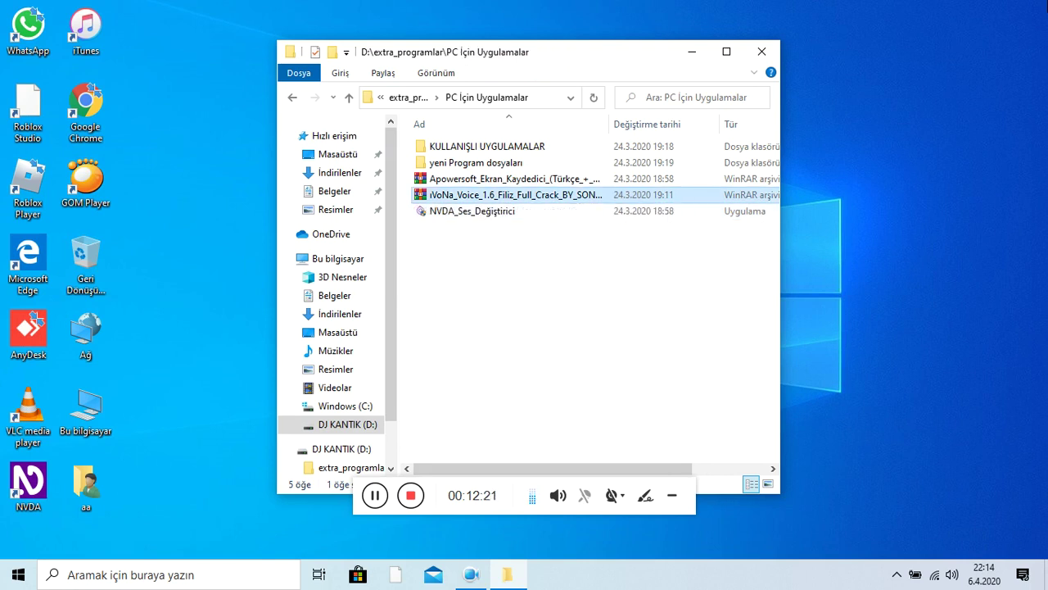
{"action": "left_click", "coordinate": [1007, 38]}
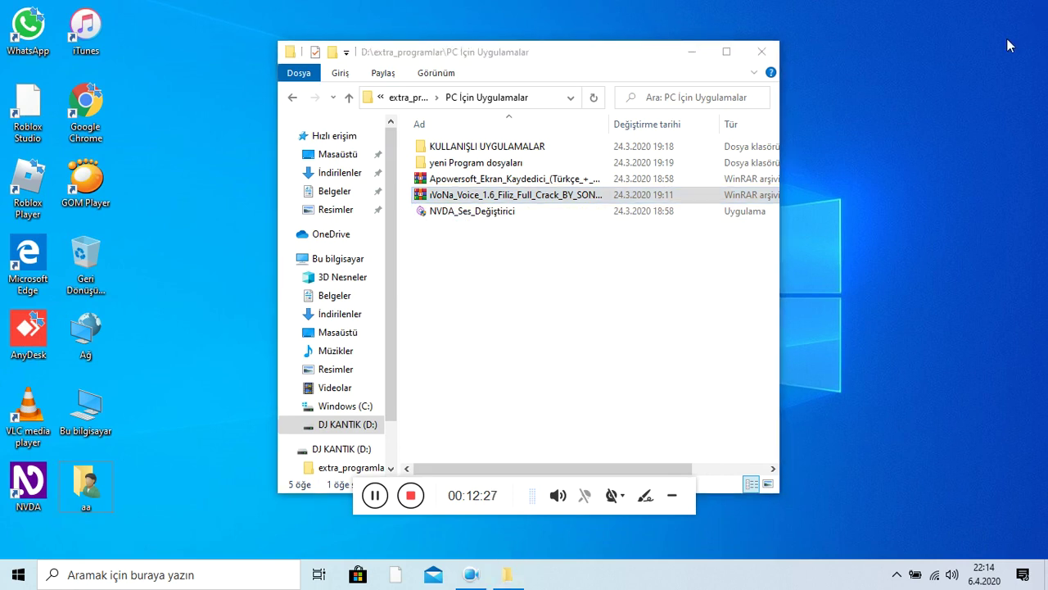
{"action": "key", "text": "ctrl+v"}
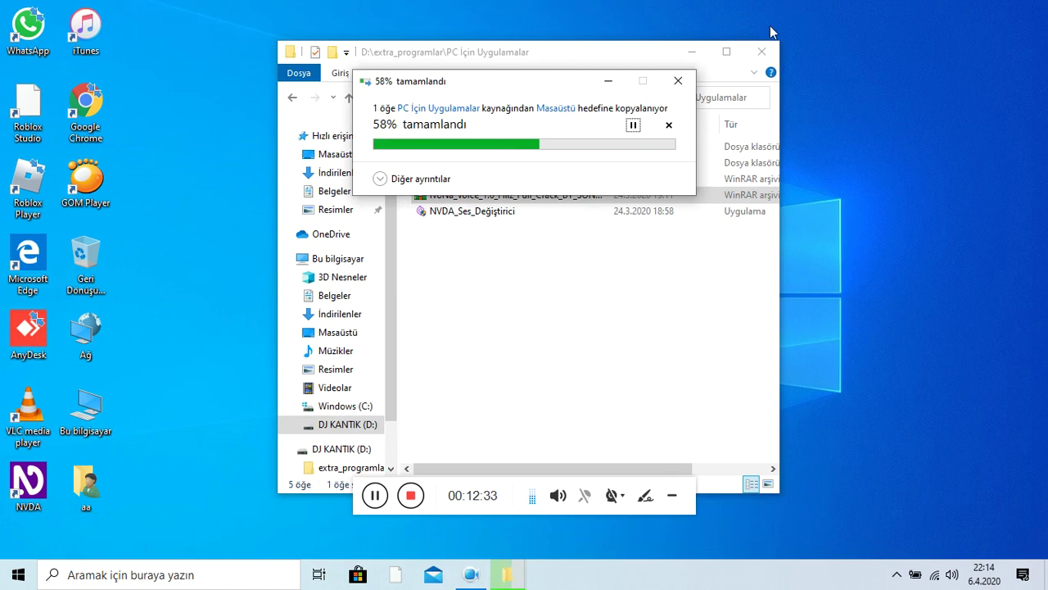
{"action": "left_click", "coordinate": [758, 49]}
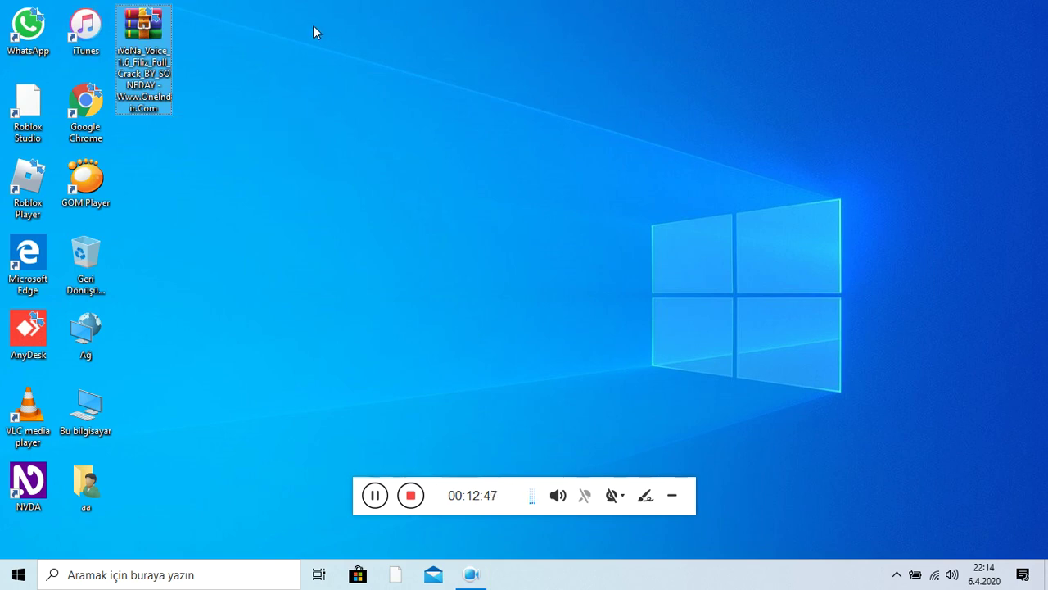
Extract the ıVoNa_Voice_1.6_Filiz archive on the desktop with WinRAR into a folder of the same name
{"action": "right_click", "coordinate": [162, 41]}
{"action": "key", "text": "Down"}
{"action": "key", "text": "Down"}
{"action": "key", "text": "Down"}
{"action": "key", "text": "Up"}
{"action": "key", "text": "Right"}
{"action": "key", "text": "Down"}
{"action": "key", "text": "Down"}
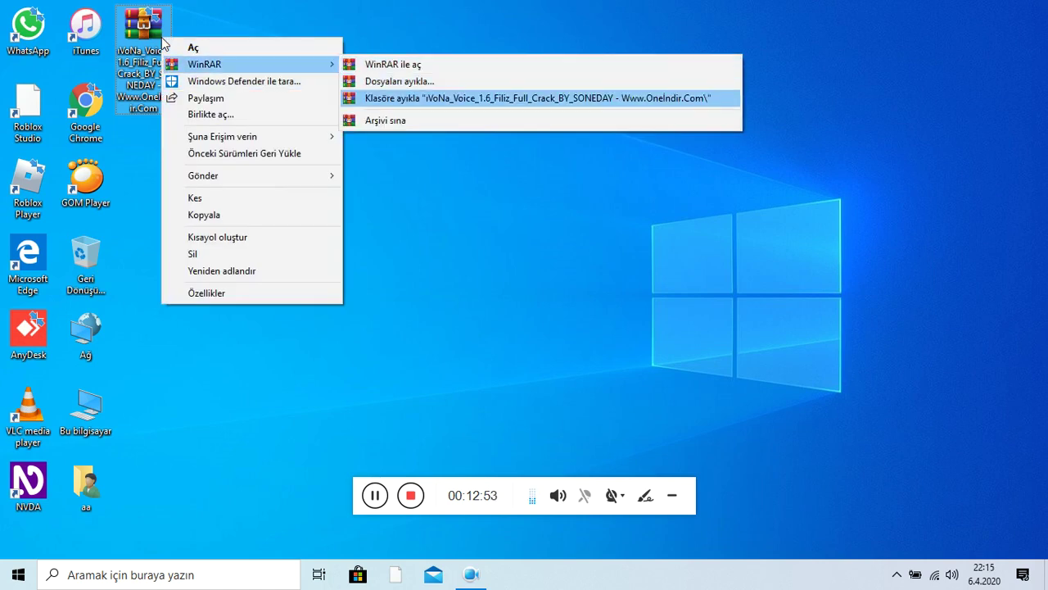
{"action": "key", "text": "Return"}
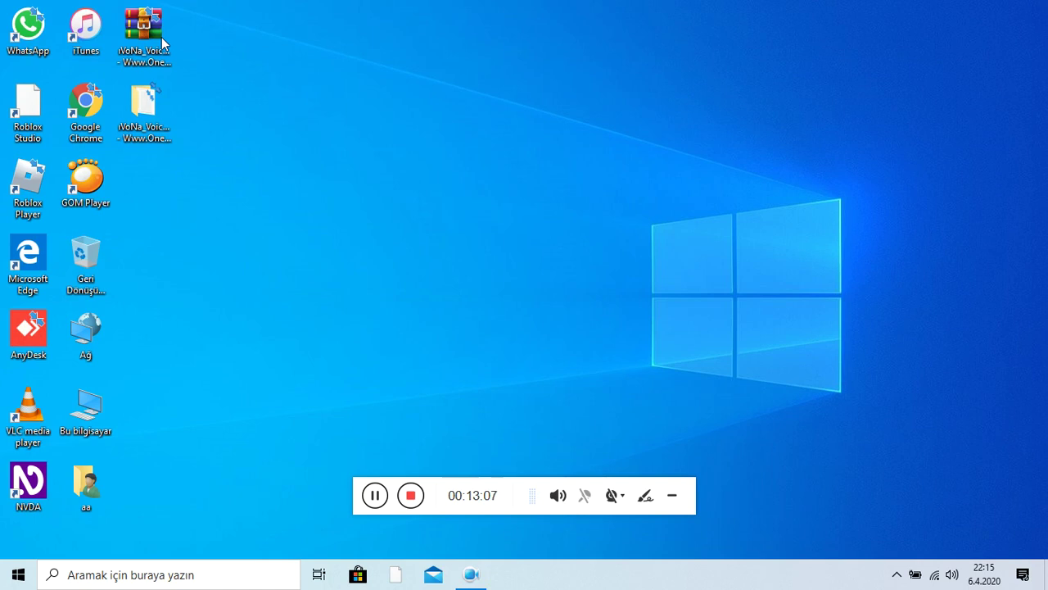
Permanently delete the ıVoNa_Voice_1.6_Filiz archive from the desktop, keeping the extracted folder
{"action": "key", "text": "Up"}
{"action": "key", "text": "Down"}
{"action": "key", "text": "Up"}
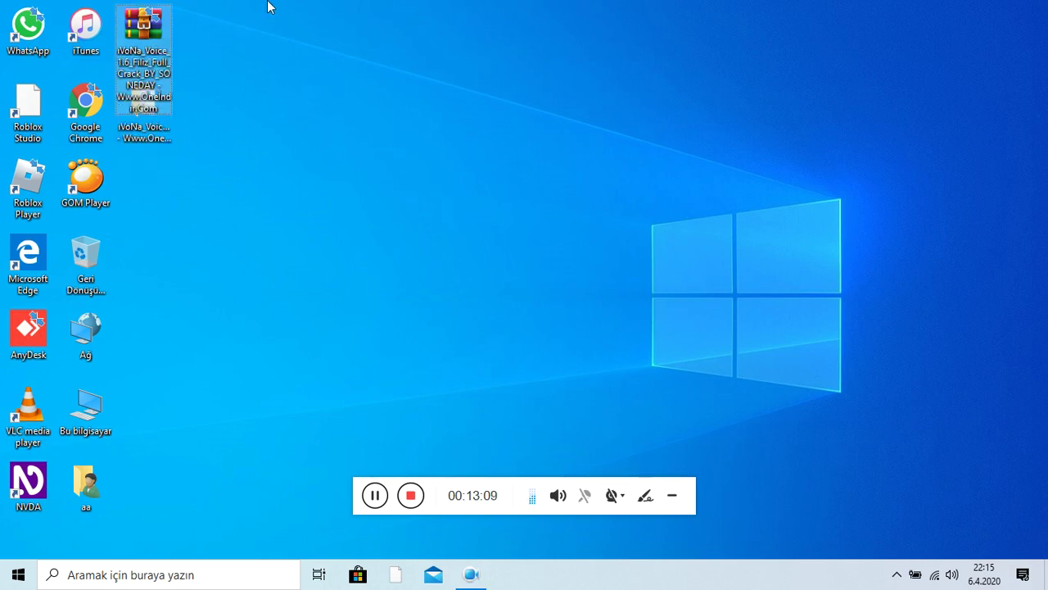
{"action": "key", "text": "shift+Delete"}
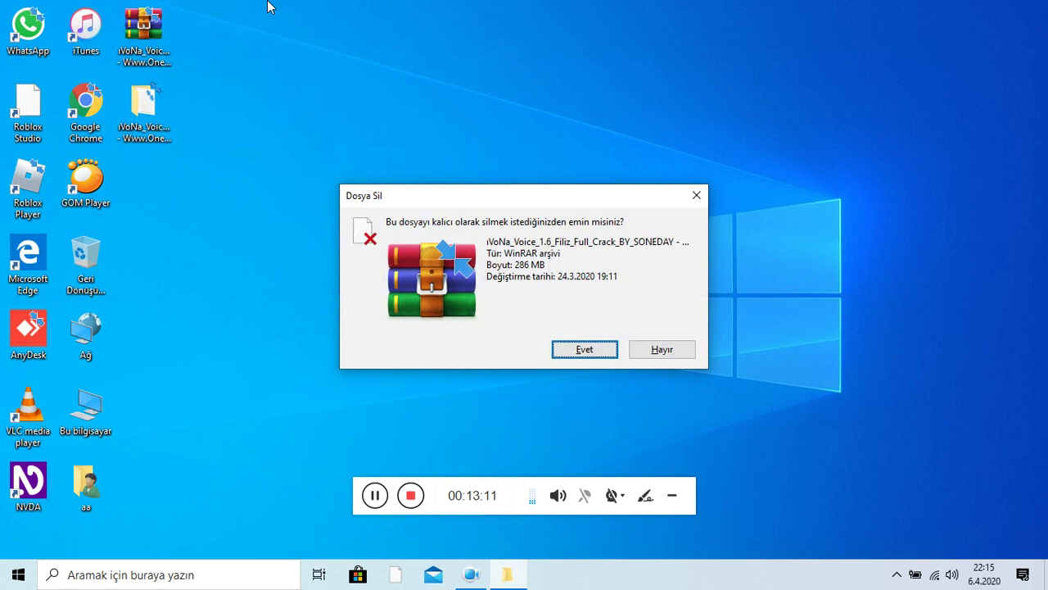
{"action": "key", "text": "Return"}
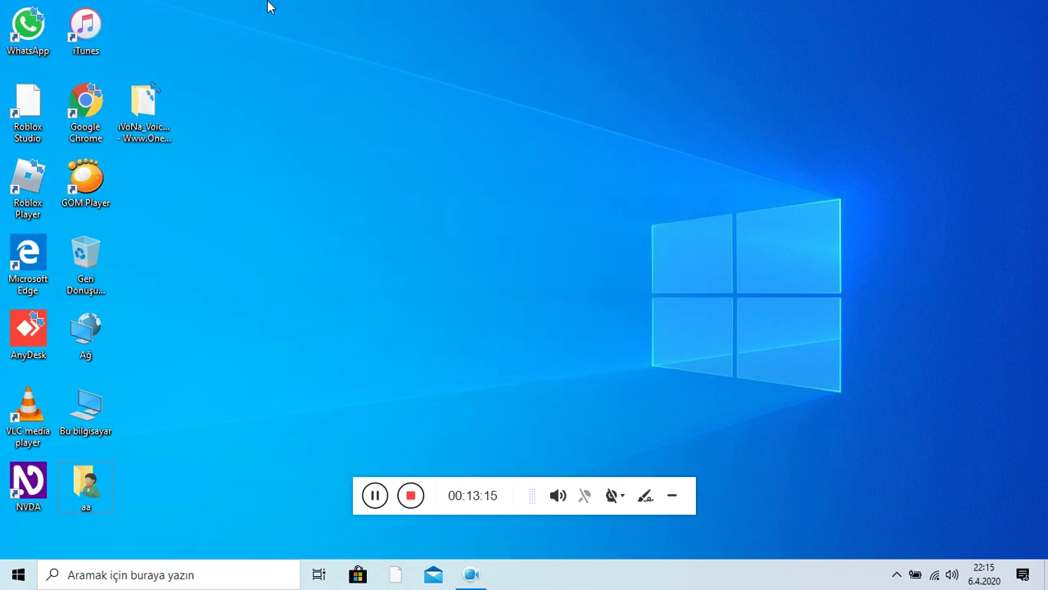
Open the extracted ıVoNa_Voice_1.6_Filiz folder on the desktop
{"action": "key", "text": "Up"}
{"action": "key", "text": "Down"}
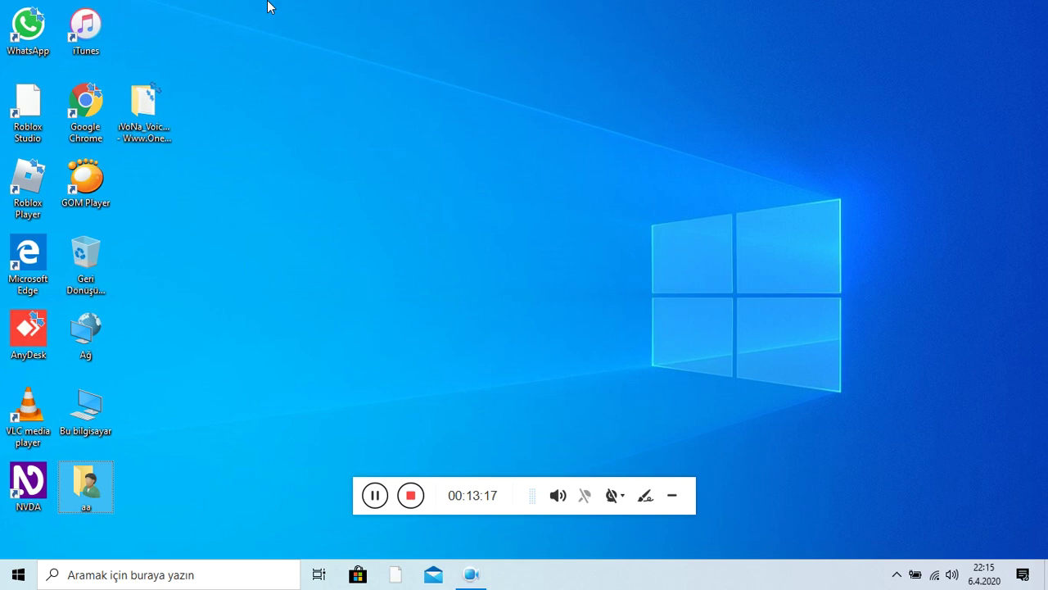
{"action": "key", "text": "Up"}
{"action": "key", "text": "Up"}
{"action": "key", "text": "Up"}
{"action": "key", "text": "Up"}
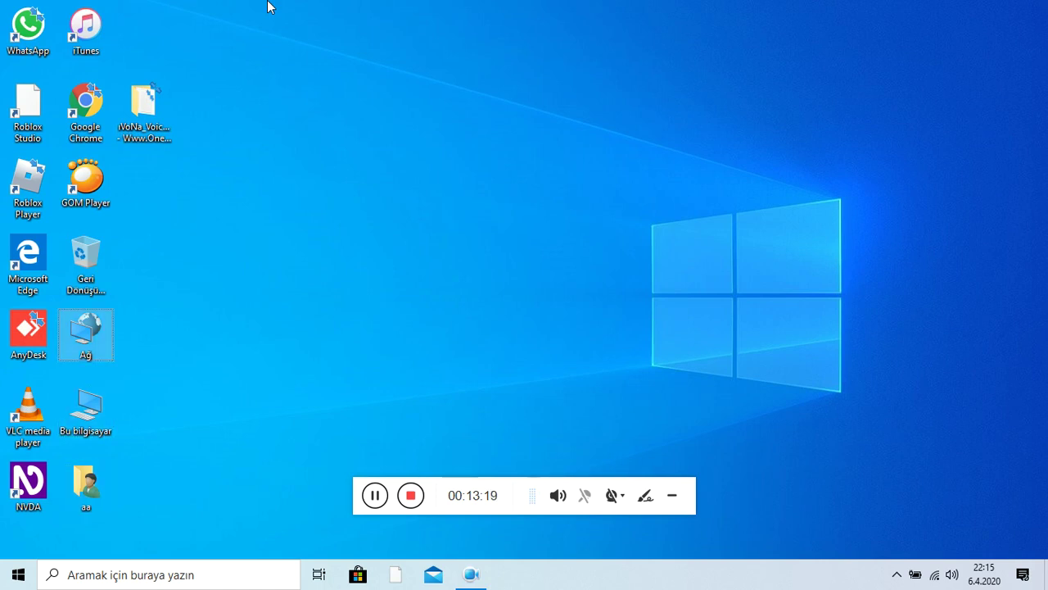
{"action": "key", "text": "Up"}
{"action": "key", "text": "Up"}
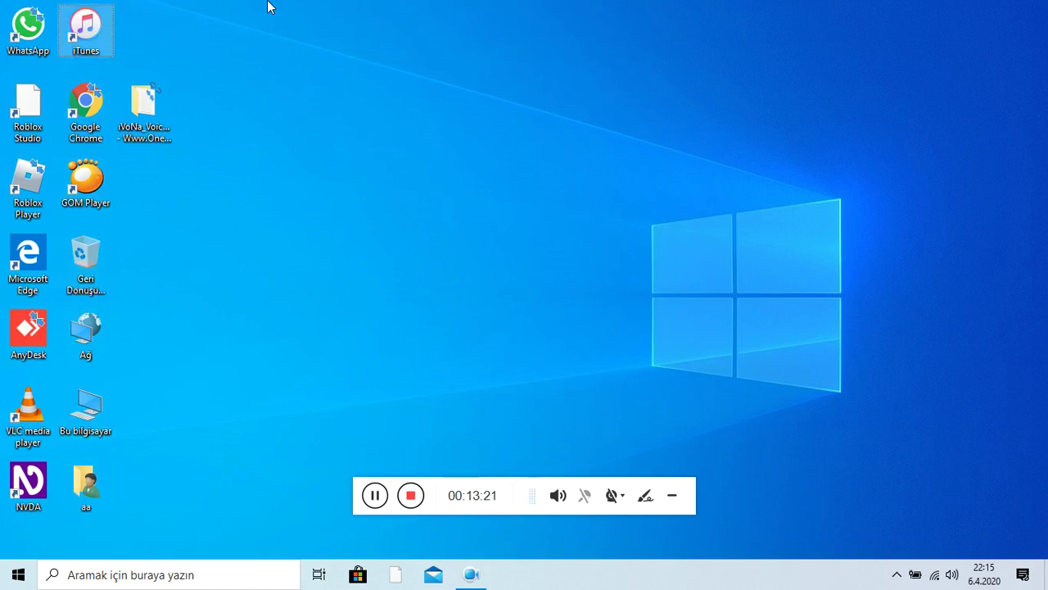
{"action": "key", "text": "Down"}
{"action": "key", "text": "Right"}
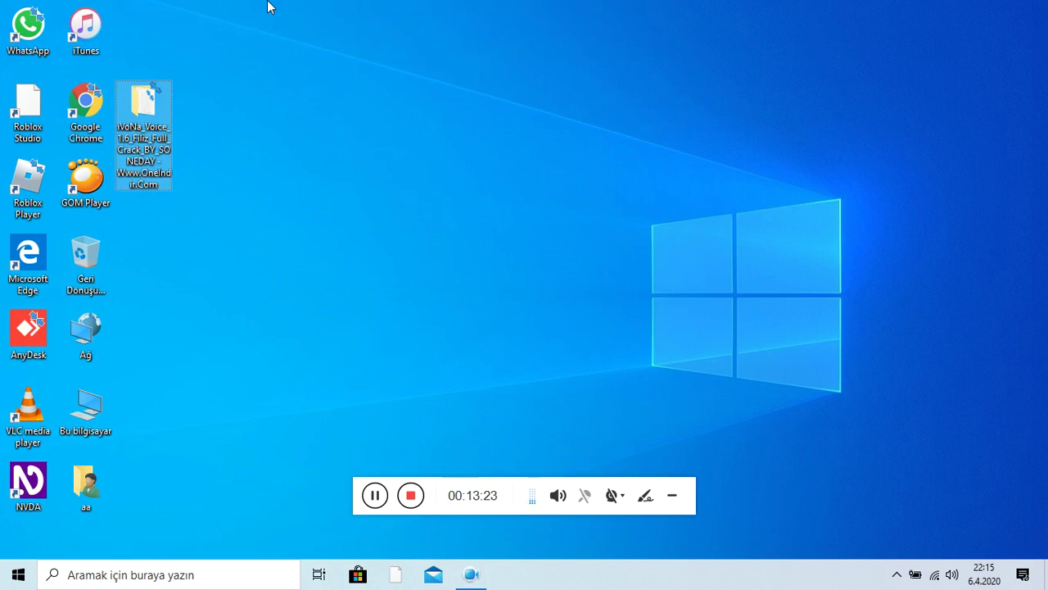
{"action": "key", "text": "Return"}
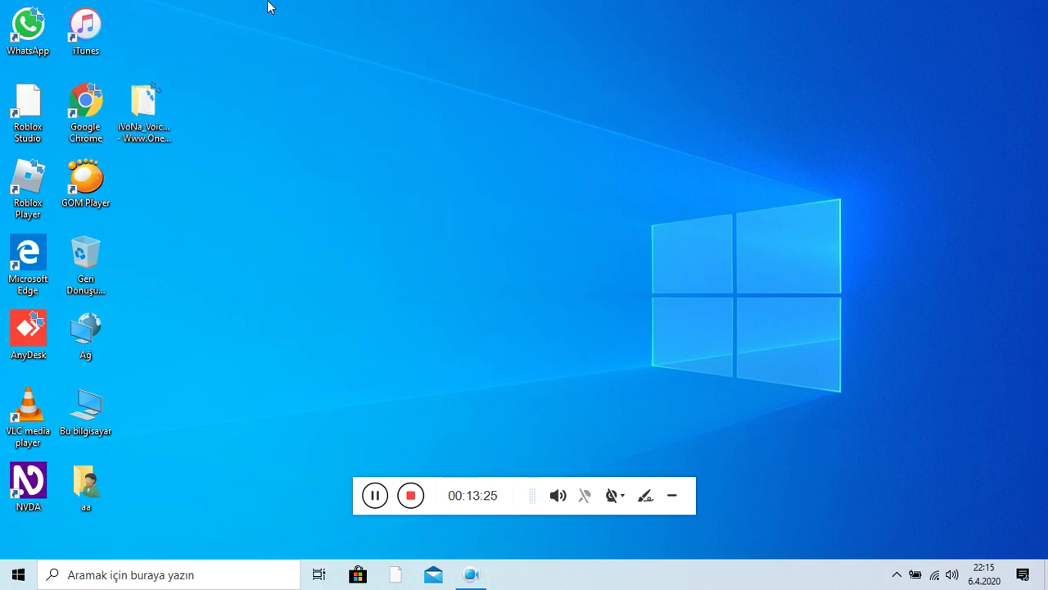
Open the ıVoNa_Voice_1.6_Filiz_22KHZ subfolder that contains the installer
{"action": "key", "text": "Down"}
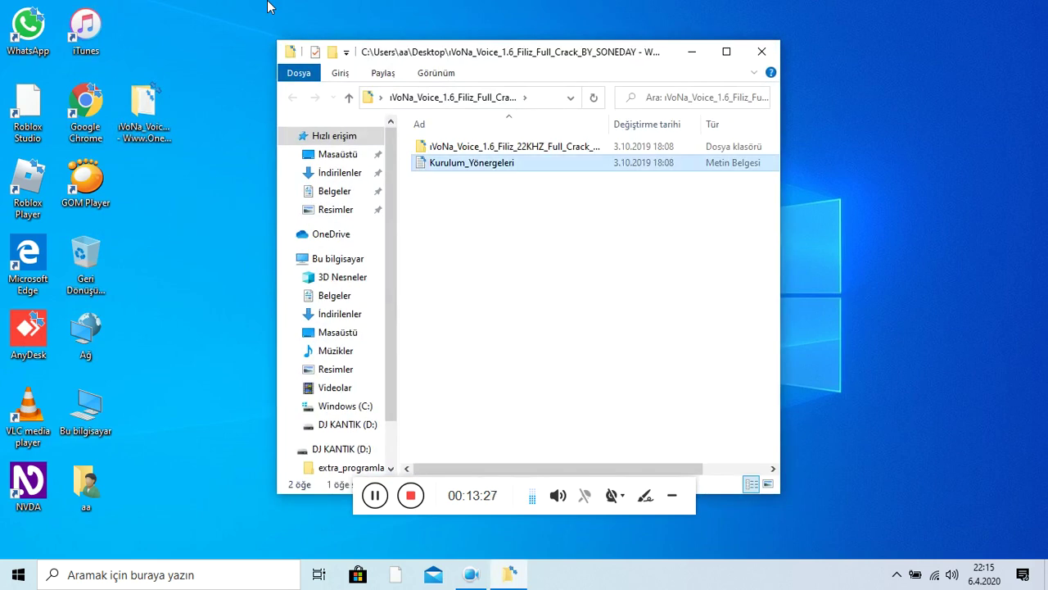
{"action": "key", "text": "Up"}
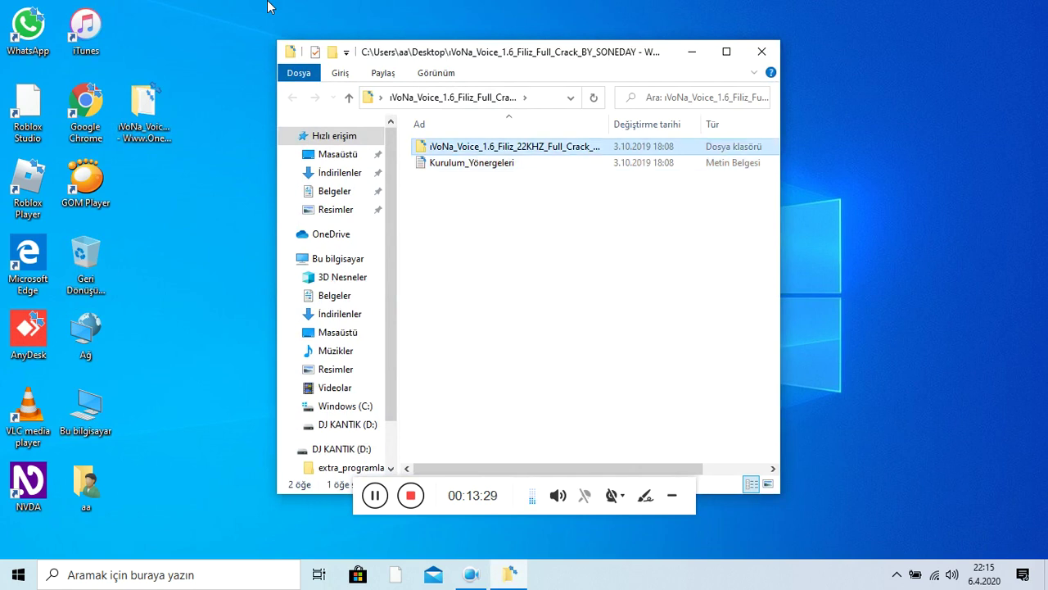
{"action": "key", "text": "Return"}
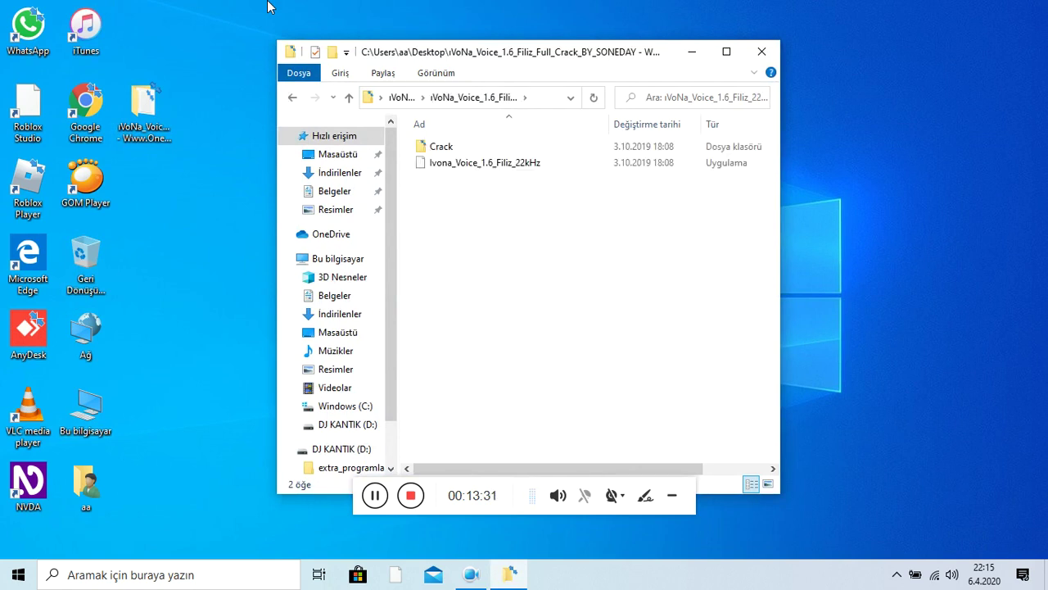
Start the Ivona_Voice_1.6_Filiz_22kHz installer and choose English as the installer language
{"action": "key", "text": "Down"}
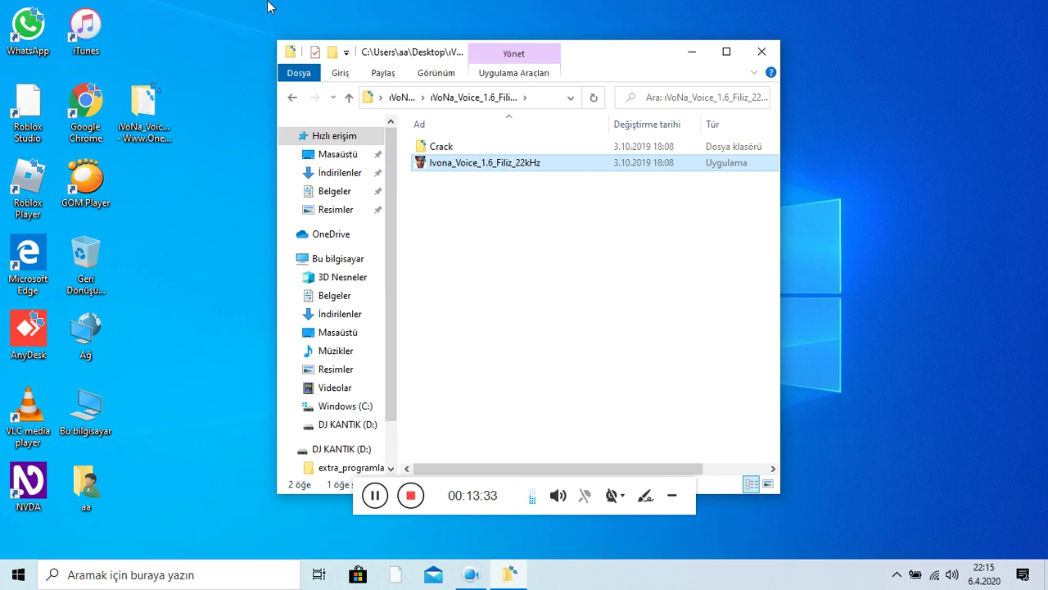
{"action": "key", "text": "Up"}
{"action": "key", "text": "Down"}
{"action": "key", "text": "Return"}
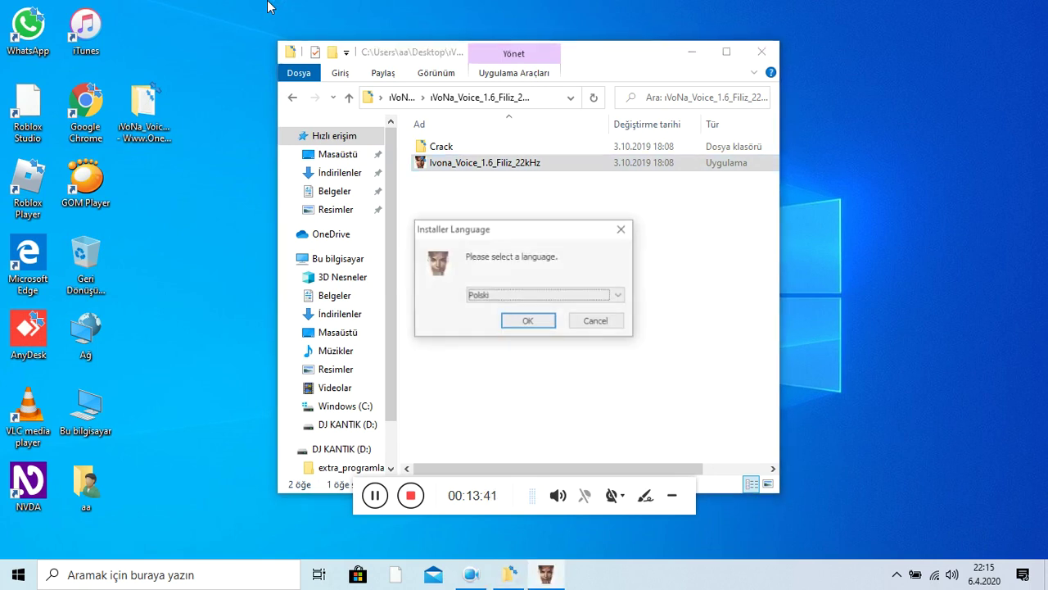
{"action": "key", "text": "Down"}
{"action": "key", "text": "Up"}
{"action": "key", "text": "Up"}
{"action": "key", "text": "Down"}
{"action": "key", "text": "Down"}
{"action": "key", "text": "Tab"}
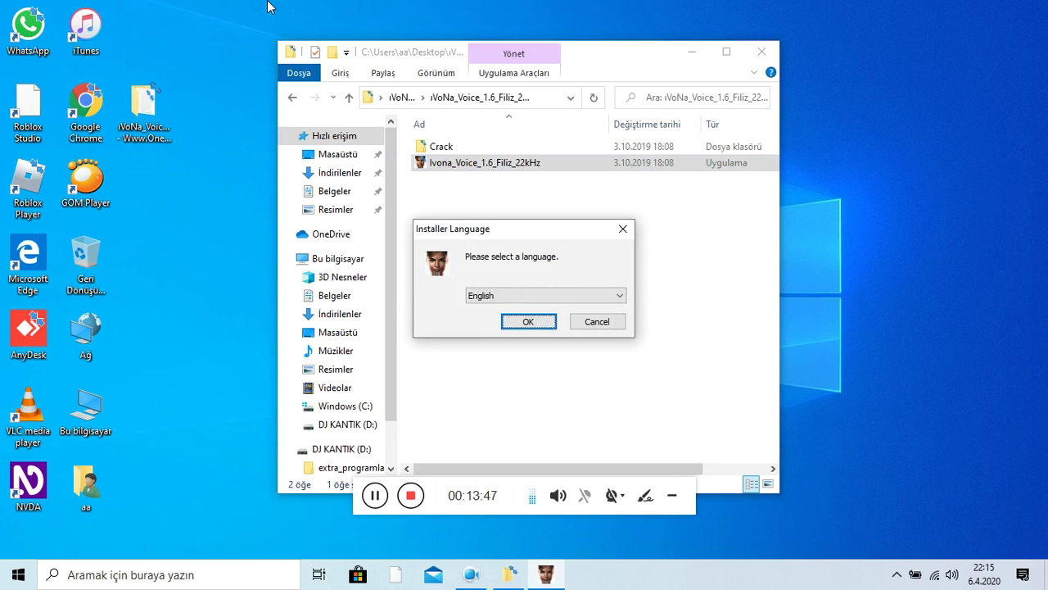
{"action": "key", "text": "Return"}
Continue past the IVONA 2 setup welcome page and accept the license agreement
{"action": "key", "text": "Tab"}
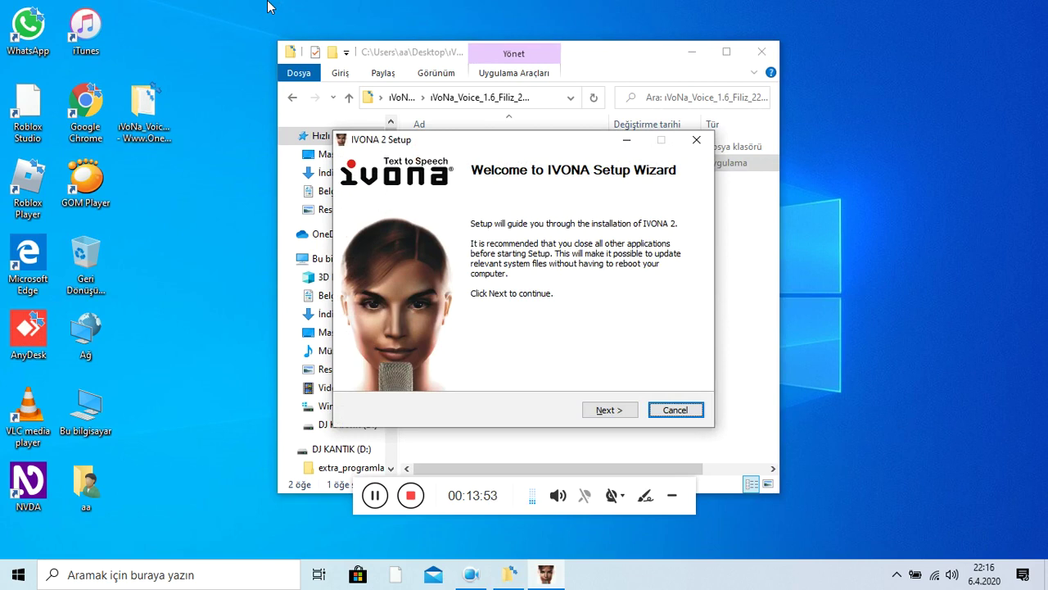
{"action": "key", "text": "Tab"}
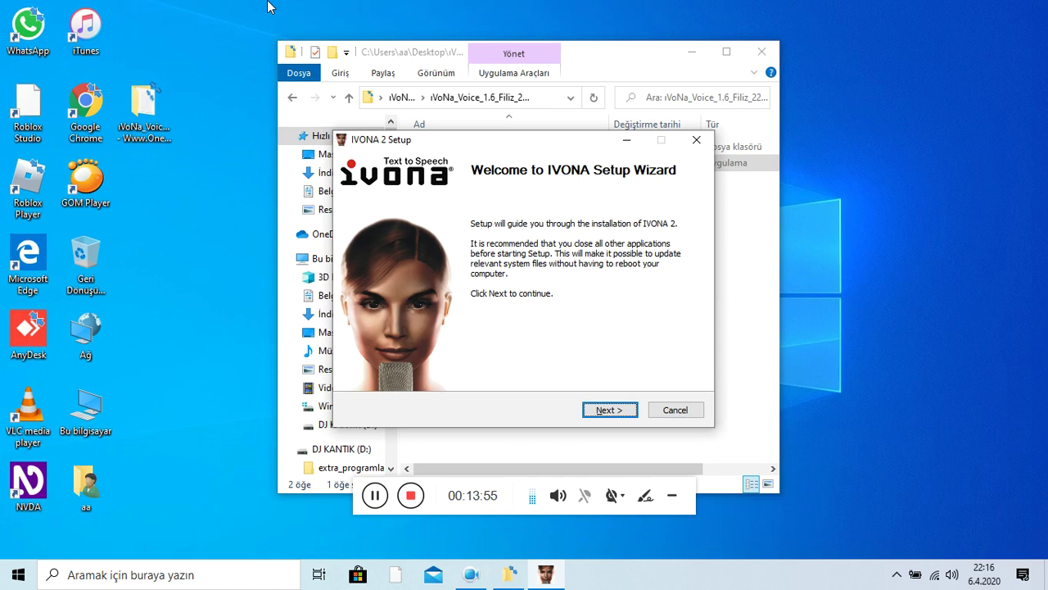
{"action": "key", "text": "Return"}
{"action": "key", "text": "shift+Tab"}
{"action": "key", "text": "Tab"}
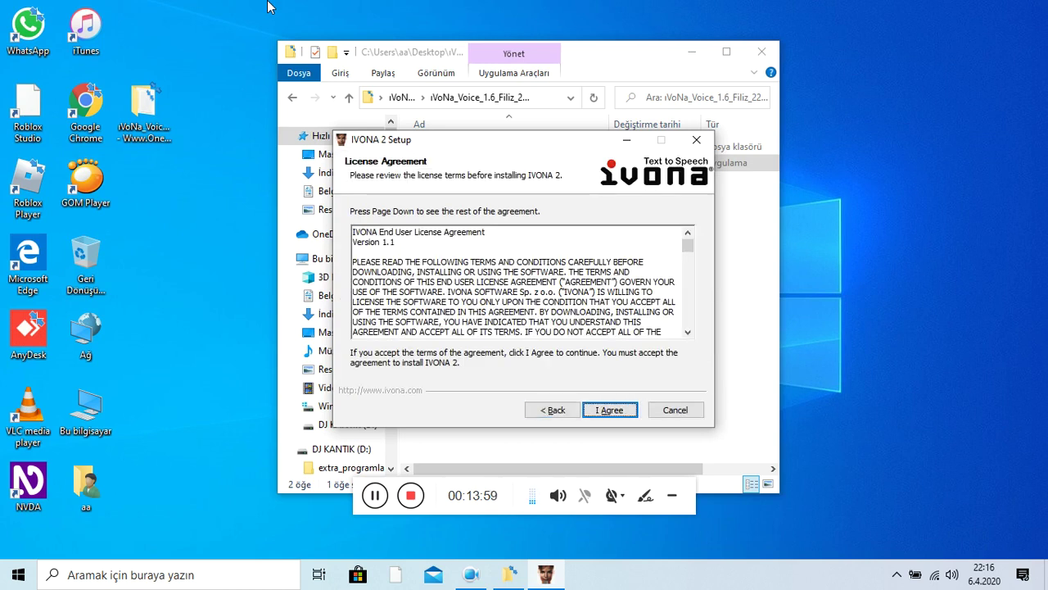
{"action": "key", "text": "Return"}
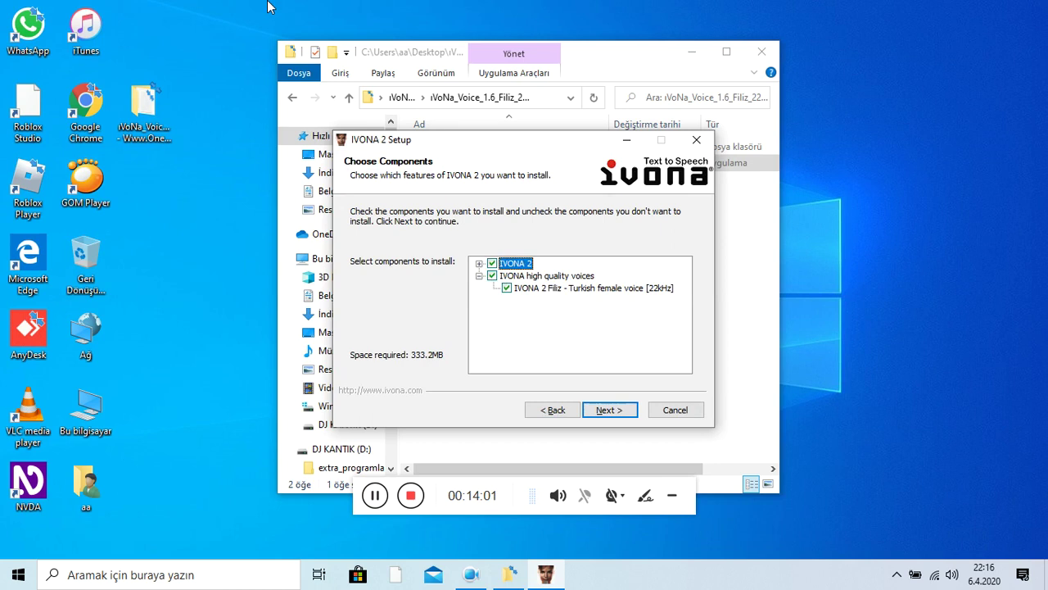
Keep all IVONA 2 components selected, including the Filiz Turkish voice, and continue to the install location
{"action": "key", "text": "Tab"}
{"action": "key", "text": "Tab"}
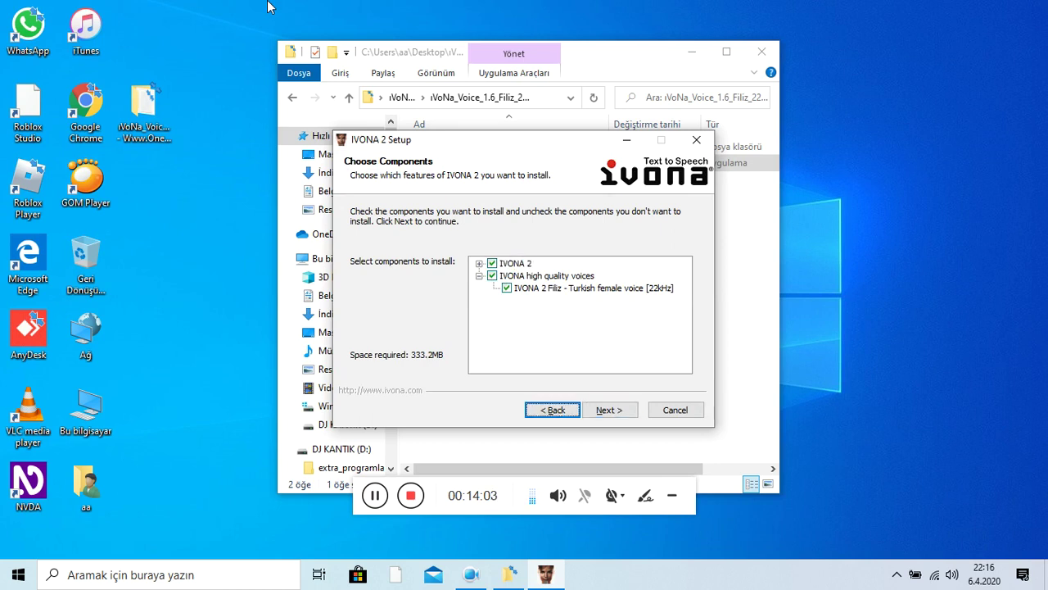
{"action": "key", "text": "Return"}
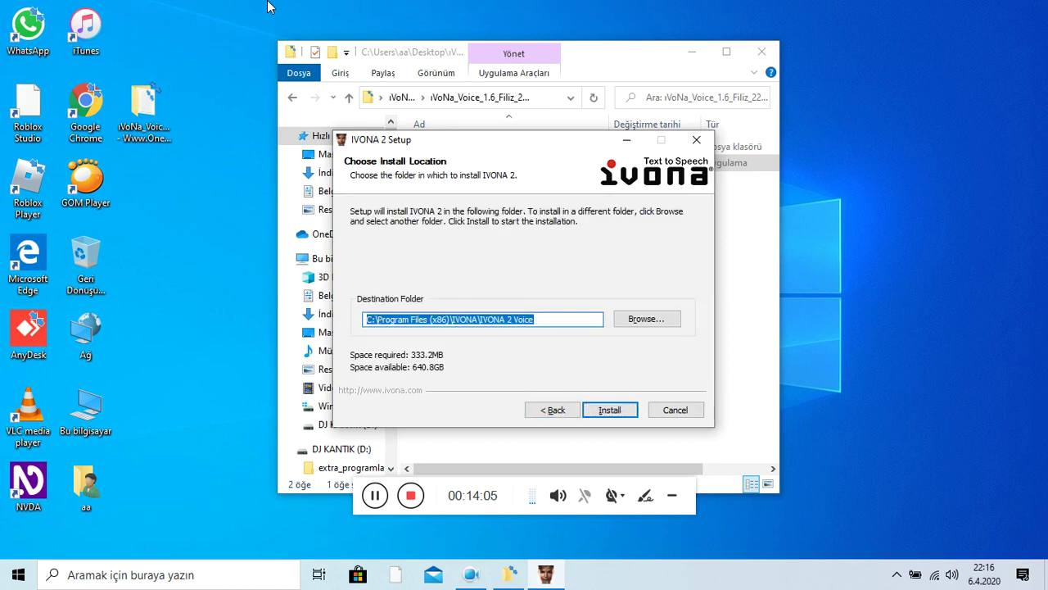
Install IVONA 2 to the default folder C:\Program Files (x86)\IVONA\IVONA 2 Voice
{"action": "key", "text": "Tab"}
{"action": "key", "text": "Tab"}
{"action": "key", "text": "Tab"}
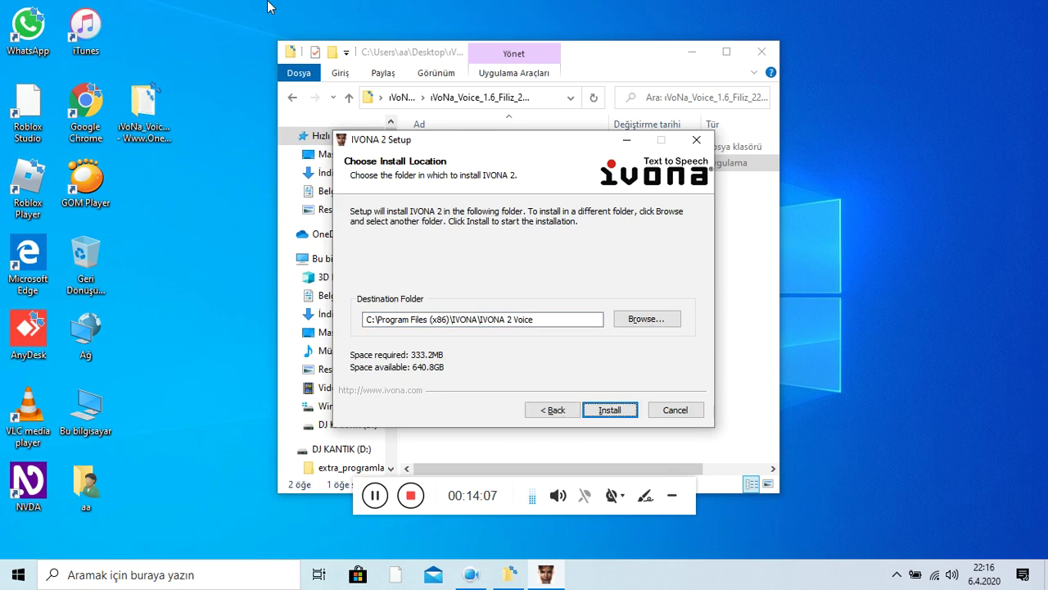
{"action": "key", "text": "Return"}
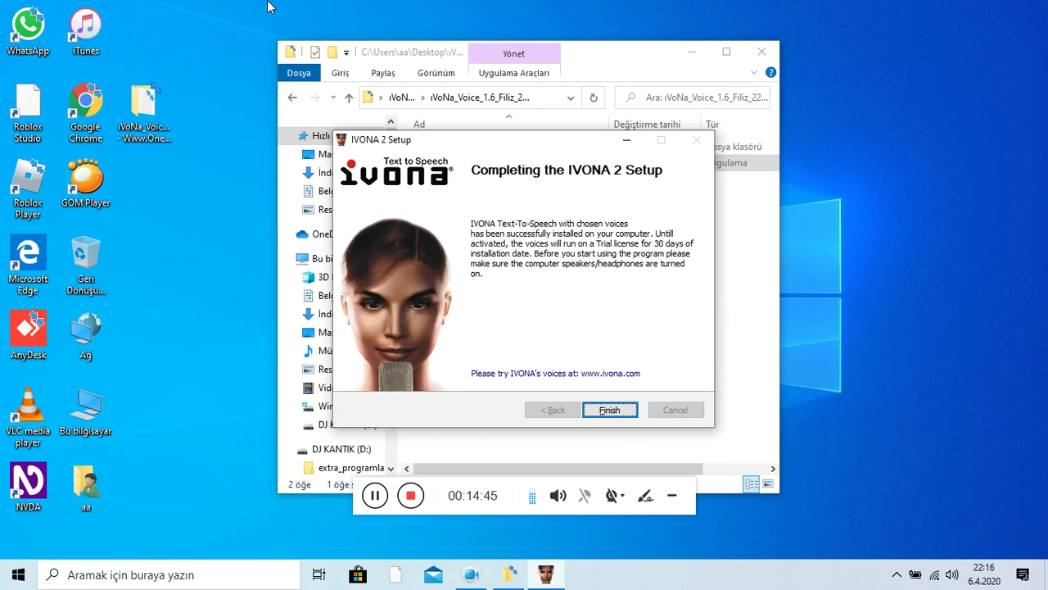
Finish the completed IVONA 2 setup and close the wizard
{"action": "key", "text": "Tab"}
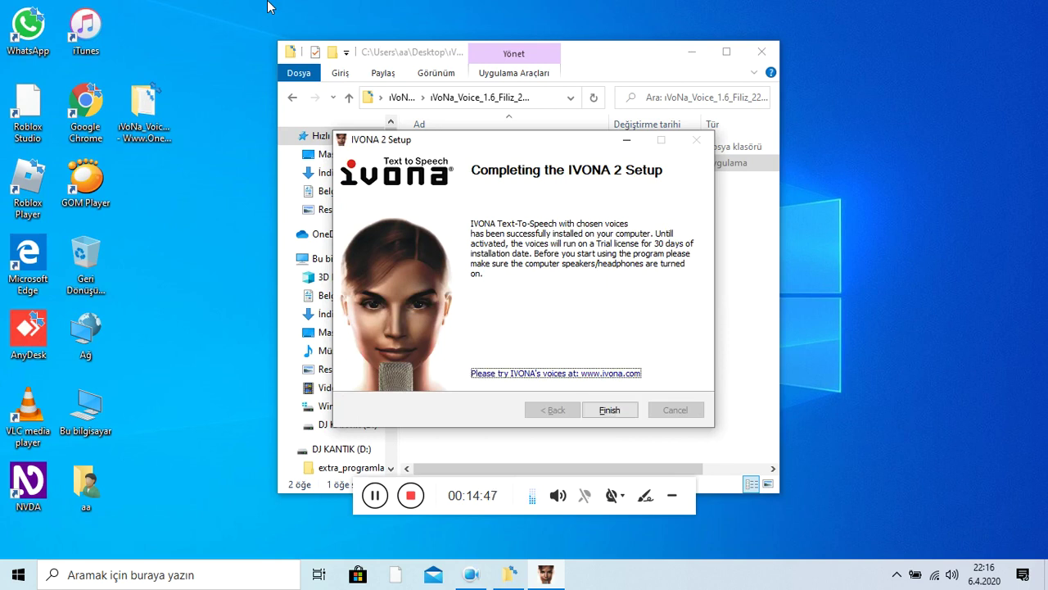
{"action": "key", "text": "Tab"}
{"action": "key", "text": "Tab"}
{"action": "key", "text": "Tab"}
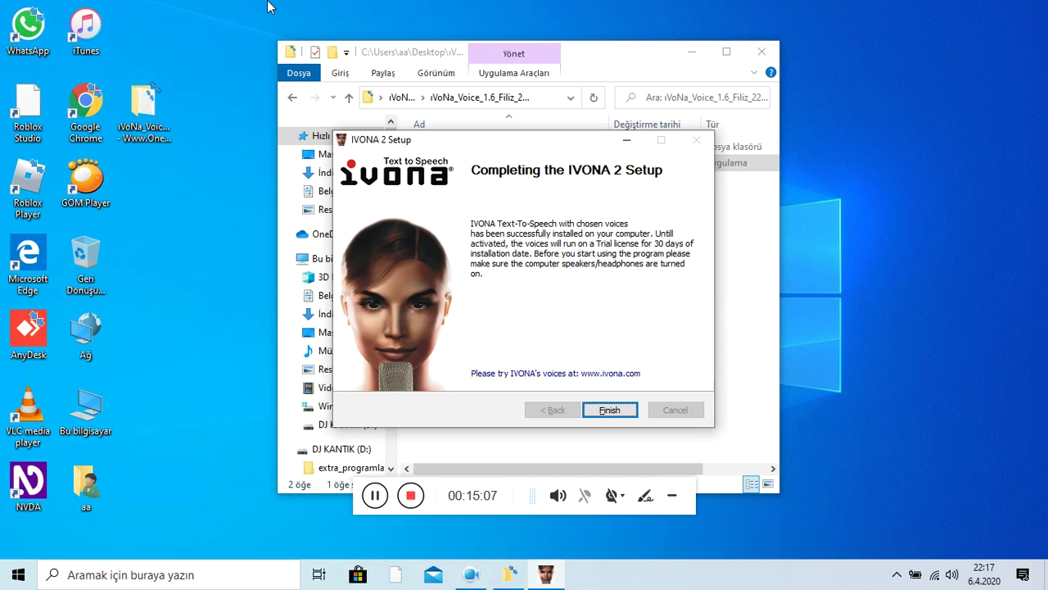
{"action": "key", "text": "Return"}
Copy ivona_sapi5_voice_v1.6.63.dll from the X86 subfolder of the Crack folder and close the folder window
{"action": "key", "text": "Up"}
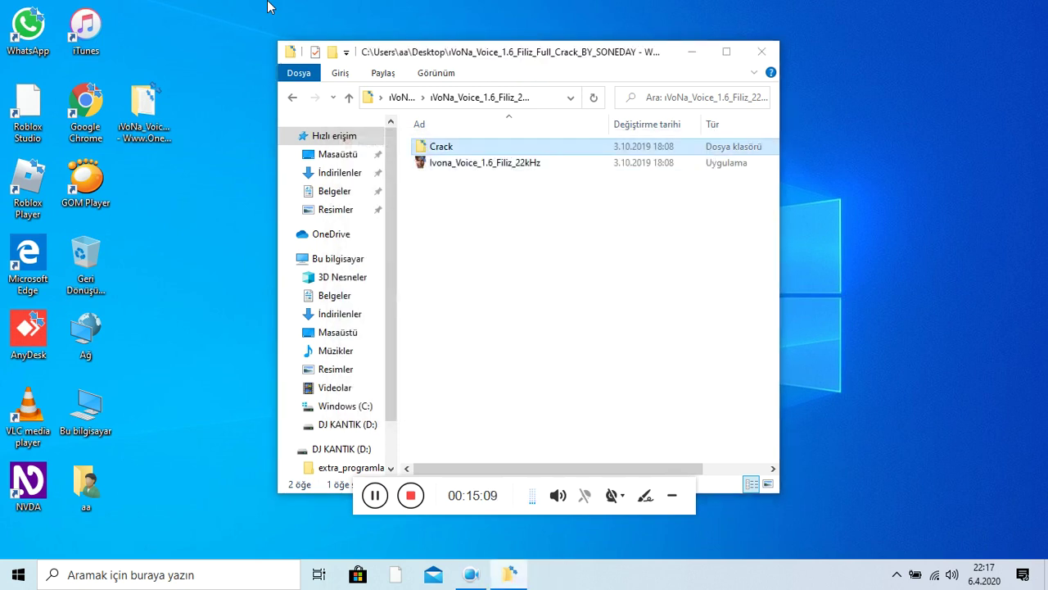
{"action": "key", "text": "Return"}
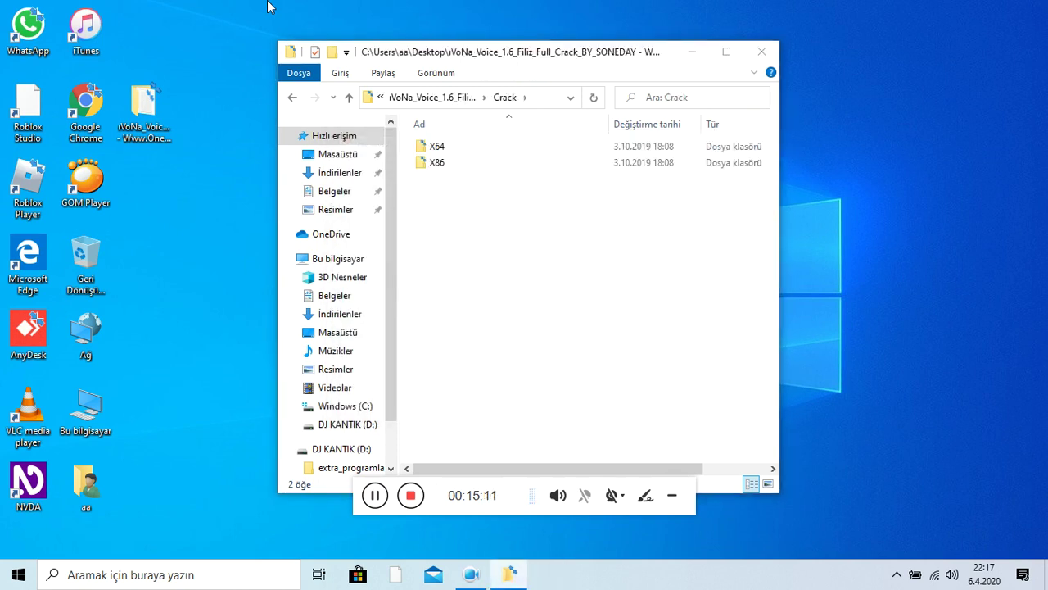
{"action": "key", "text": "Down"}
{"action": "key", "text": "Return"}
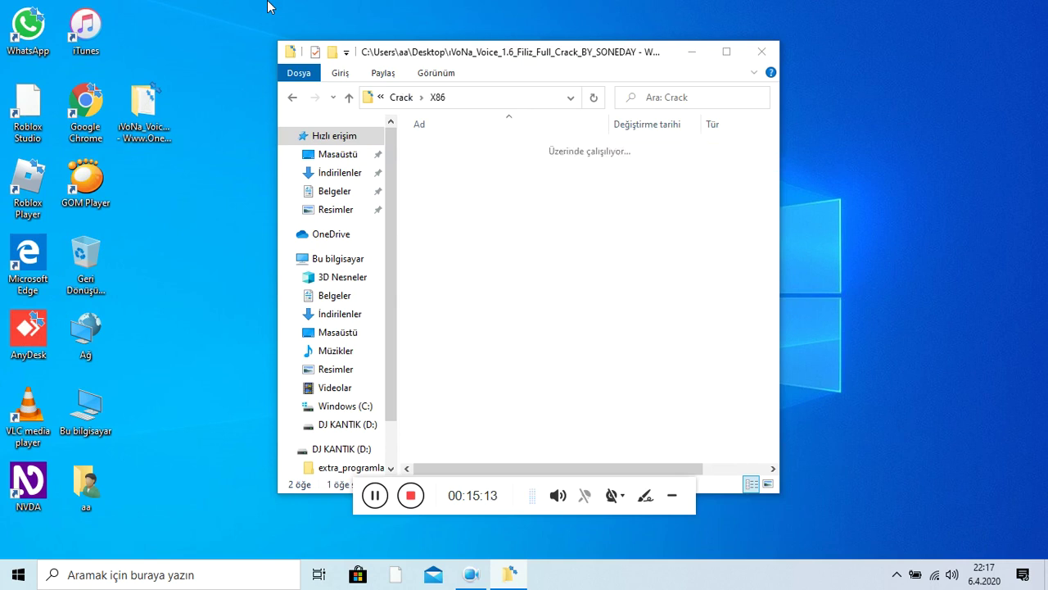
{"action": "key", "text": "Down"}
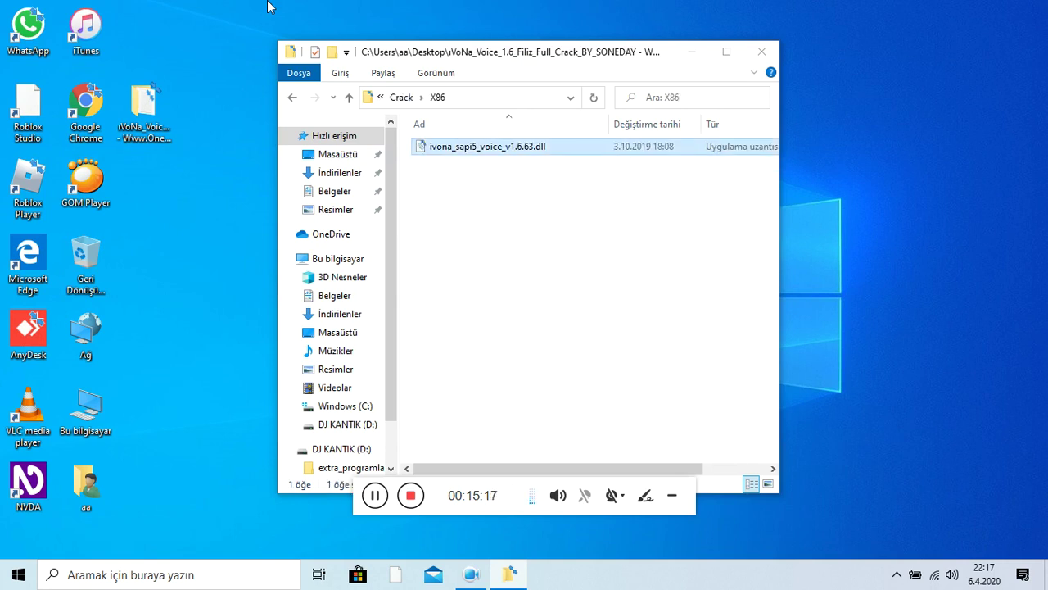
{"action": "key", "text": "alt+F4"}
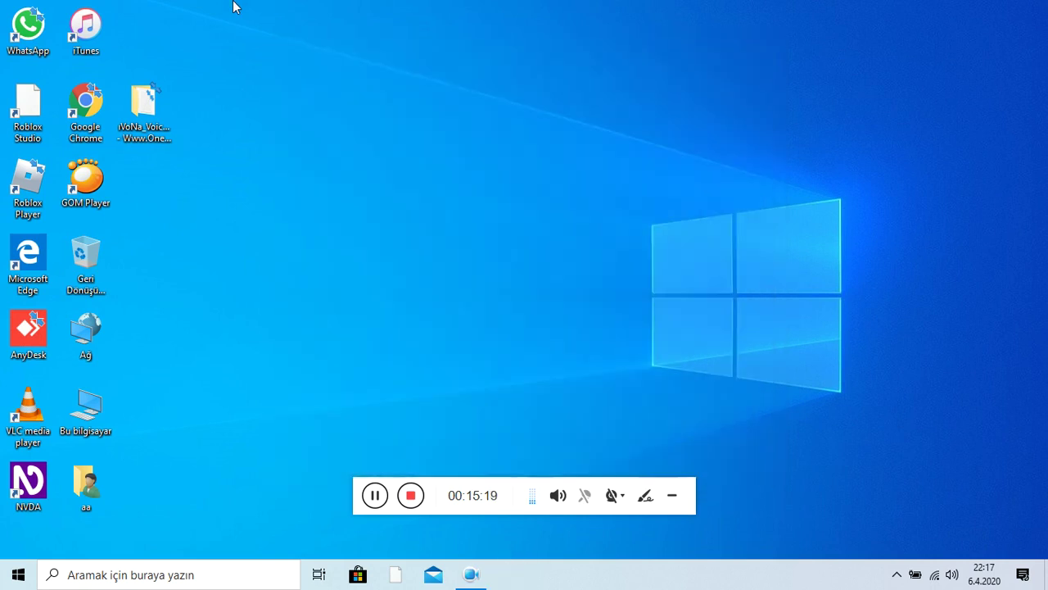
Open the Windows (C:) drive from Bu bilgisayar on the desktop
{"action": "key", "text": "Left"}
{"action": "key", "text": "Down"}
{"action": "key", "text": "Down"}
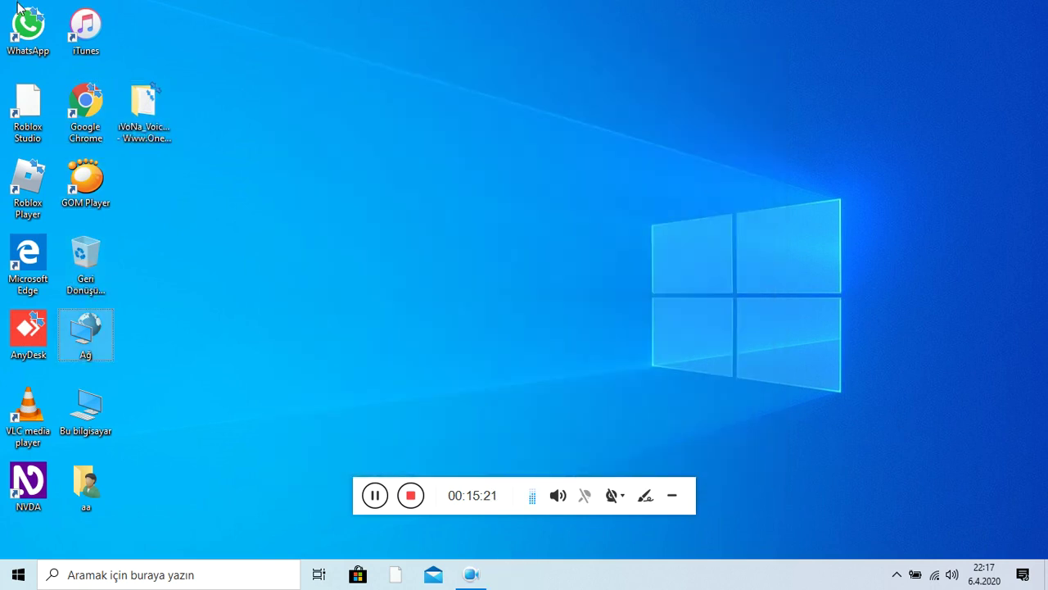
{"action": "key", "text": "Down"}
{"action": "key", "text": "Down"}
{"action": "key", "text": "Return"}
{"action": "key", "text": "Down"}
{"action": "key", "text": "Down"}
{"action": "key", "text": "Down"}
{"action": "key", "text": "Down"}
{"action": "key", "text": "Down"}
{"action": "key", "text": "Down"}
{"action": "key", "text": "Down"}
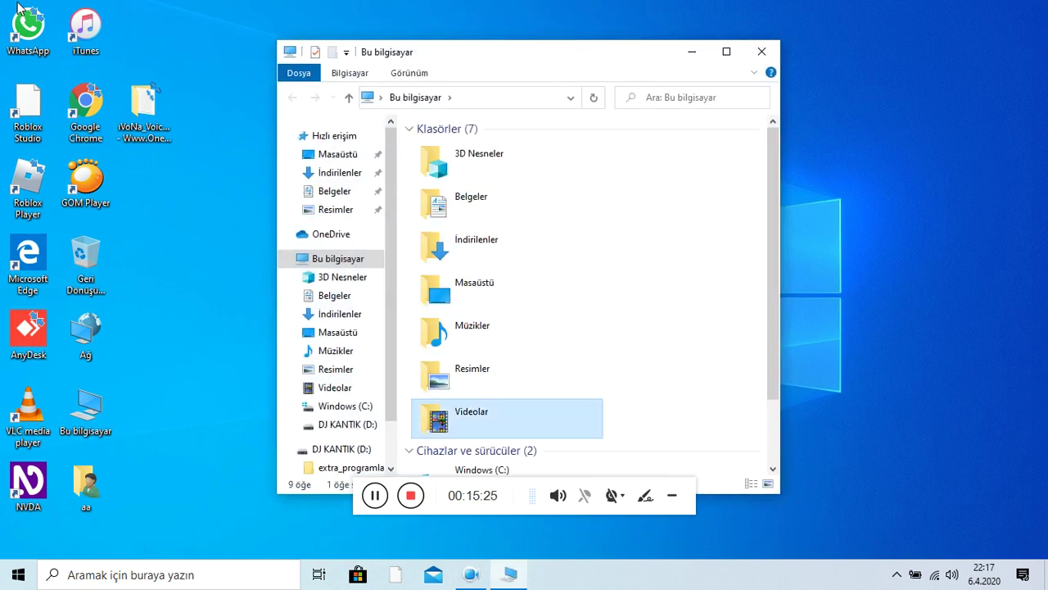
{"action": "key", "text": "Return"}
Open the Program Dosyaları (x86) folder on the C: drive
{"action": "key", "text": "Down"}
{"action": "key", "text": "Down"}
{"action": "key", "text": "Down"}
{"action": "key", "text": "Down"}
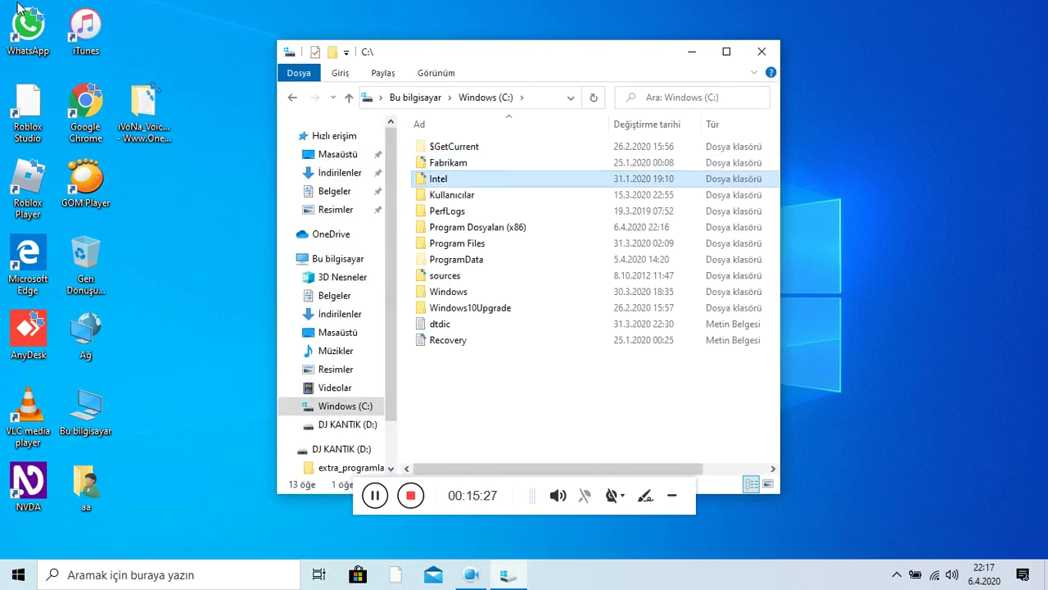
{"action": "key", "text": "Down"}
{"action": "key", "text": "Down"}
{"action": "key", "text": "Up"}
{"action": "key", "text": "Return"}
Permanently delete the eSpeak folder from Program Dosyaları (x86) and approve the deletion
{"action": "key", "text": "Down"}
{"action": "key", "text": "Down"}
{"action": "key", "text": "Down"}
{"action": "key", "text": "Down"}
{"action": "key", "text": "Down"}
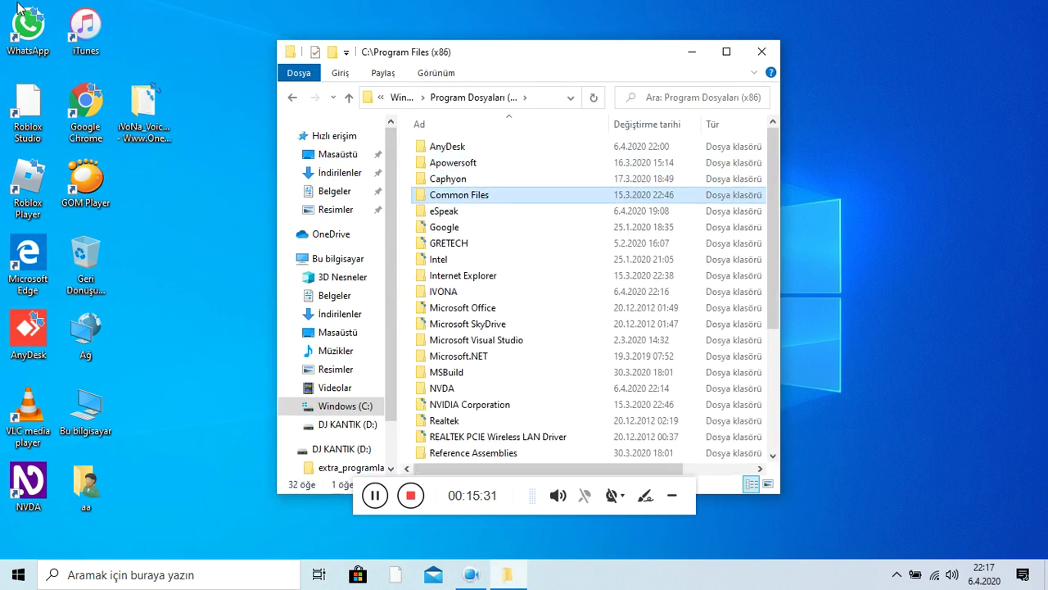
{"action": "key", "text": "Down"}
{"action": "key", "text": "Down"}
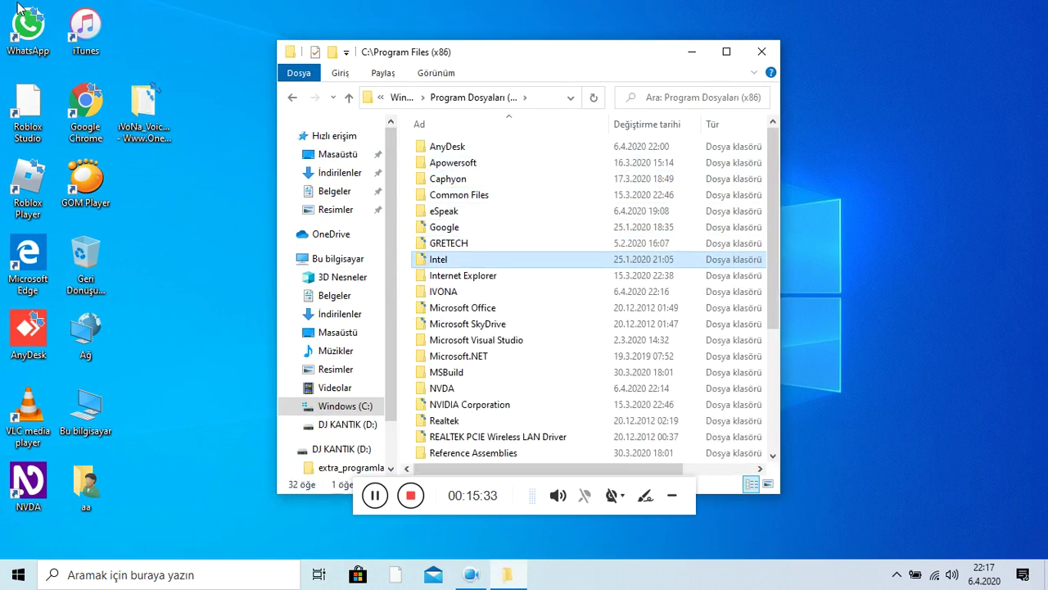
{"action": "key", "text": "Down"}
{"action": "key", "text": "Up"}
{"action": "key", "text": "Up"}
{"action": "key", "text": "Up"}
{"action": "key", "text": "Up"}
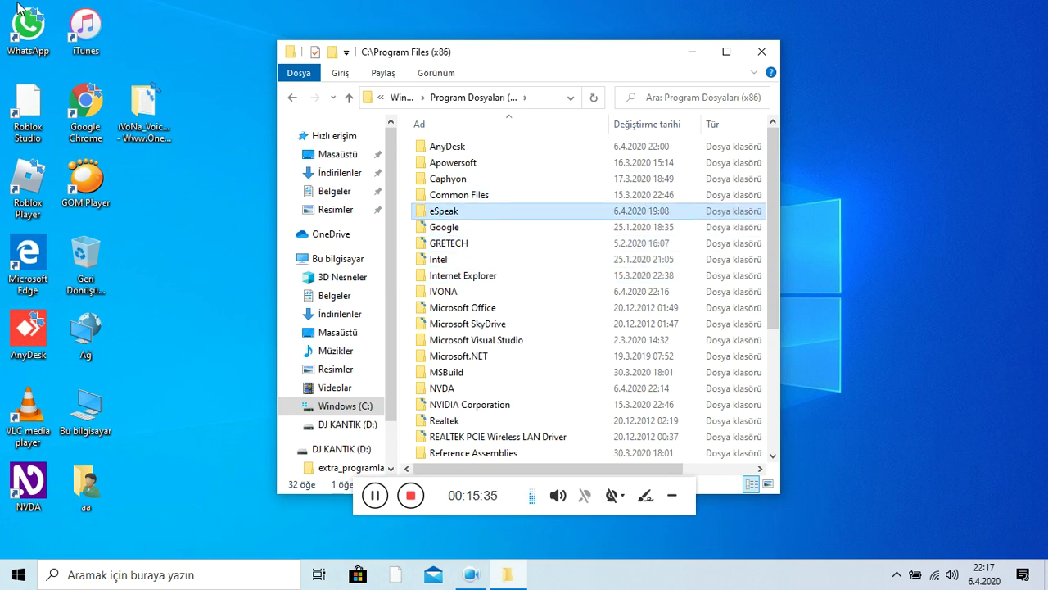
{"action": "key", "text": "shift+Delete"}
{"action": "key", "text": "Tab"}
{"action": "key", "text": "Tab"}
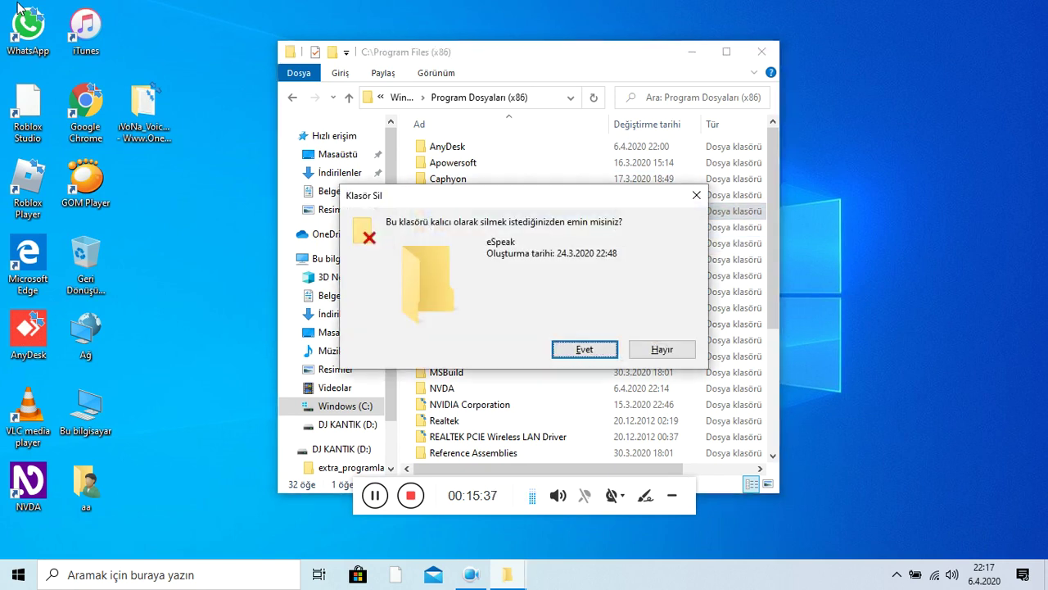
{"action": "key", "text": "Return"}
{"action": "key", "text": "Return"}
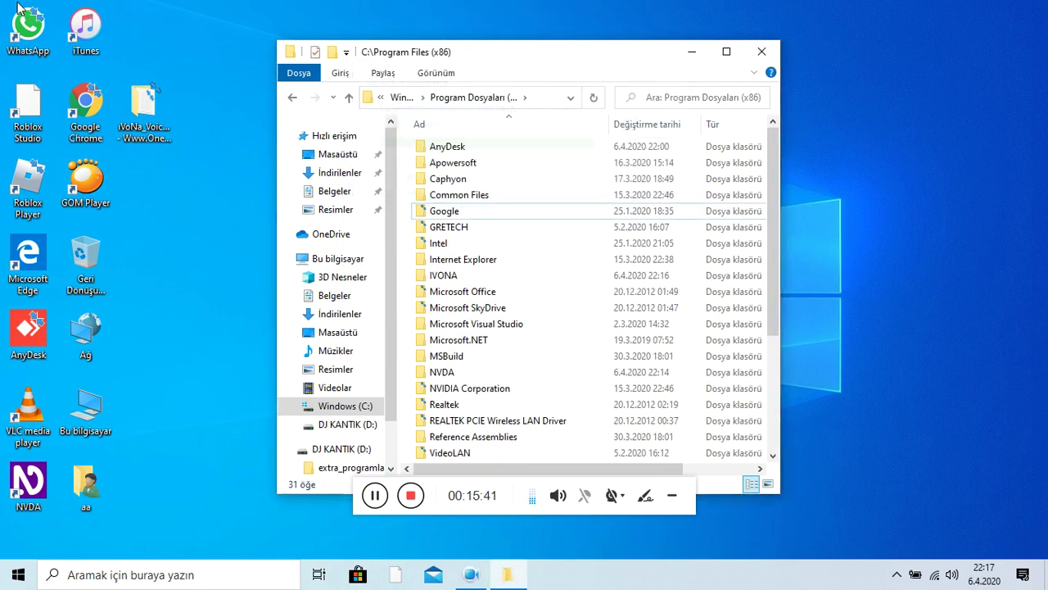
Open the IVONA folder in Program Dosyaları (x86) and go into its IVONA 2 Voice subfolder
{"action": "key", "text": "Down"}
{"action": "key", "text": "Down"}
{"action": "key", "text": "Down"}
{"action": "key", "text": "Down"}
{"action": "key", "text": "Down"}
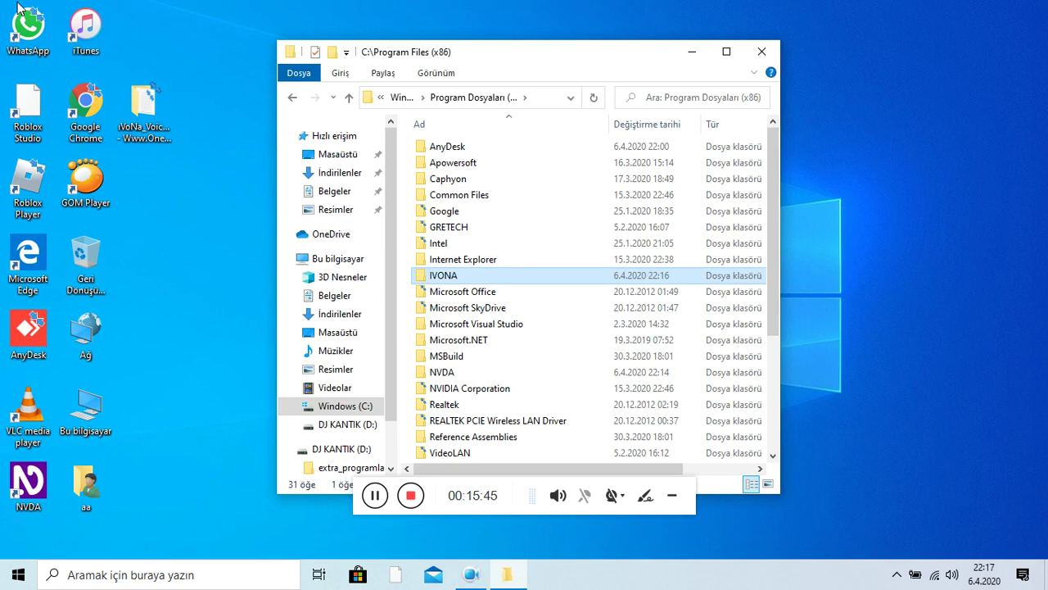
{"action": "key", "text": "Return"}
{"action": "key", "text": "Down"}
{"action": "key", "text": "Return"}
Paste the copied DLL into the x86 folder of IVONA 2 Voice, replacing the existing ivona_sapi5_voice_v1.6.63.dll with administrator permission
{"action": "key", "text": "Down"}
{"action": "key", "text": "Down"}
{"action": "key", "text": "Down"}
{"action": "key", "text": "Down"}
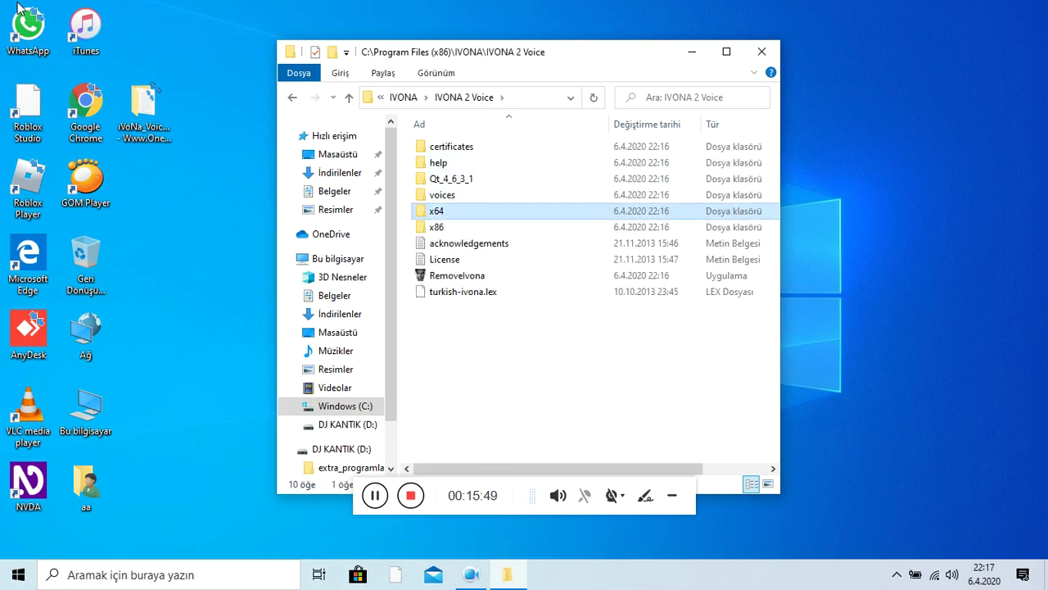
{"action": "key", "text": "Down"}
{"action": "key", "text": "Return"}
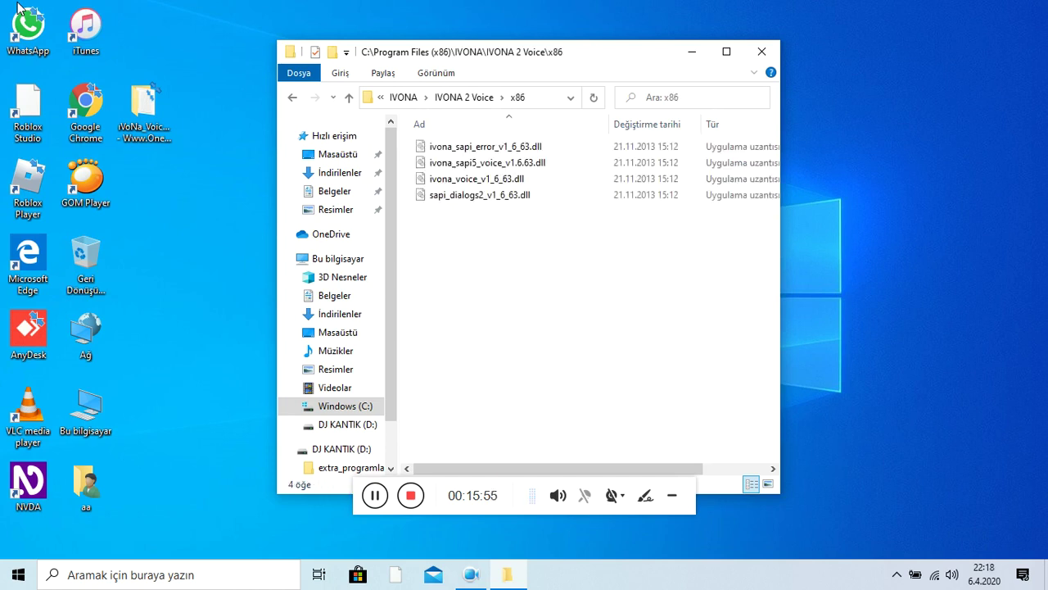
{"action": "key", "text": "ctrl+v"}
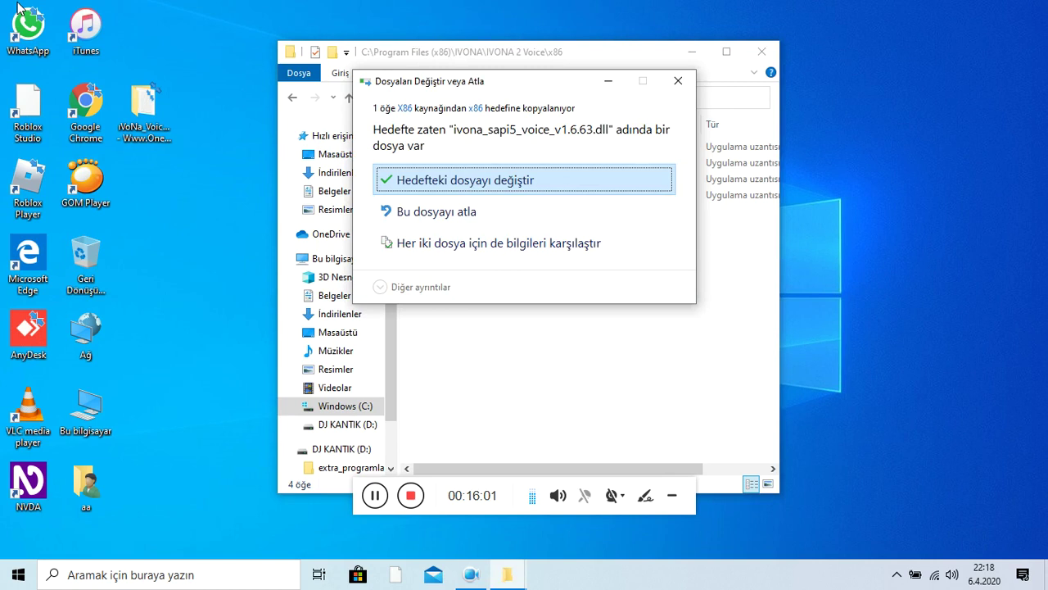
{"action": "key", "text": "Down"}
{"action": "key", "text": "Up"}
{"action": "key", "text": "Return"}
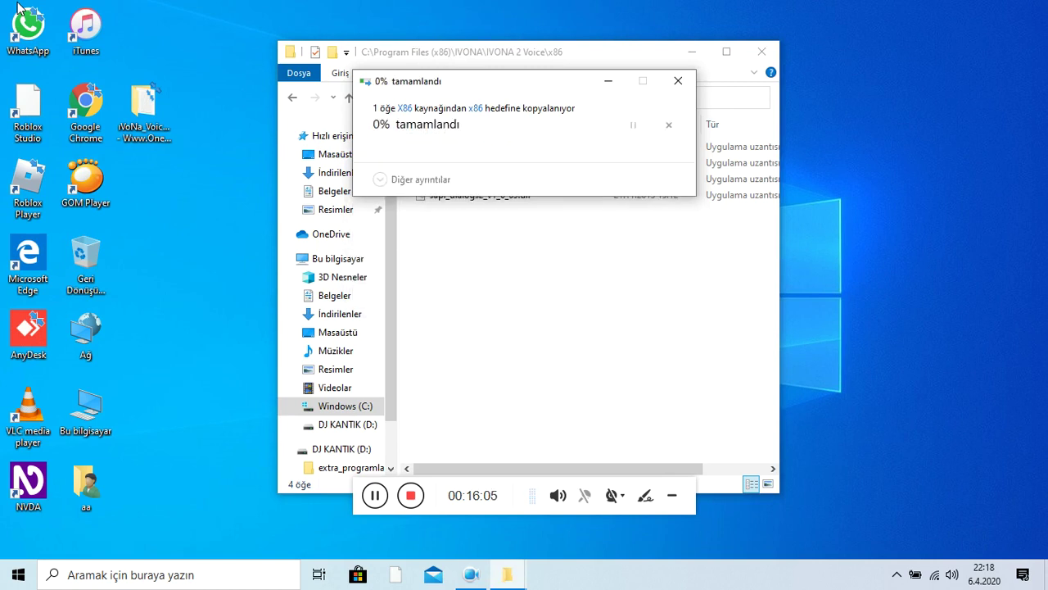
{"action": "key", "text": "Right"}
{"action": "key", "text": "Left"}
{"action": "key", "text": "Return"}
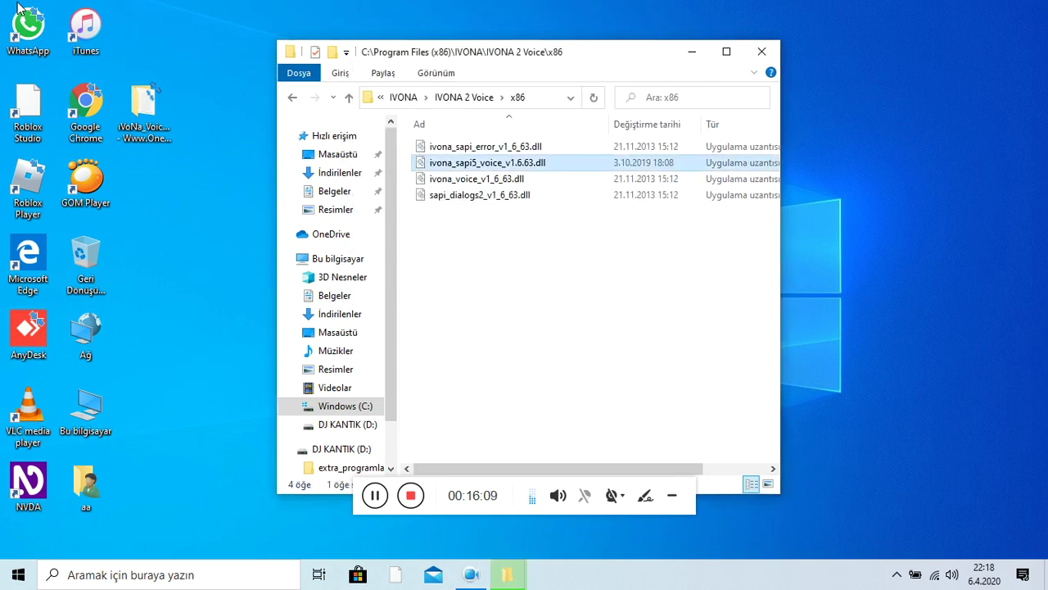
Go back to IVONA 2 Voice and open its x64 folder
{"action": "key", "text": "BackSpace"}
{"action": "key", "text": "Up"}
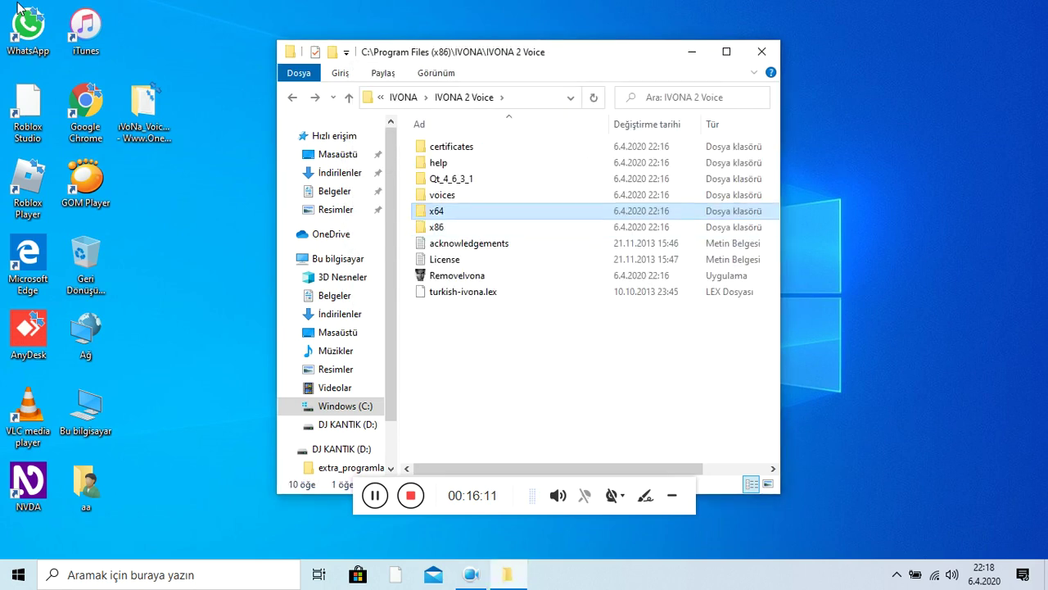
{"action": "key", "text": "Return"}
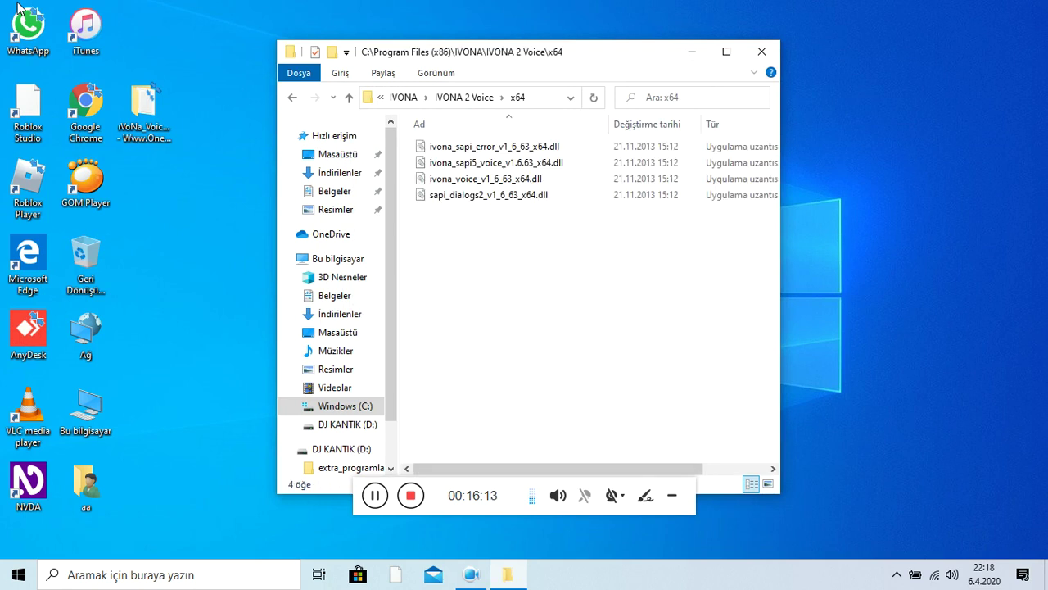
Open the ıVoNa_Voice_1.6_Filiz folder on the desktop, keeping the x64 folder window open
{"action": "left_click", "coordinate": [365, 7]}
{"action": "key", "text": "v"}
{"action": "key", "text": "Right"}
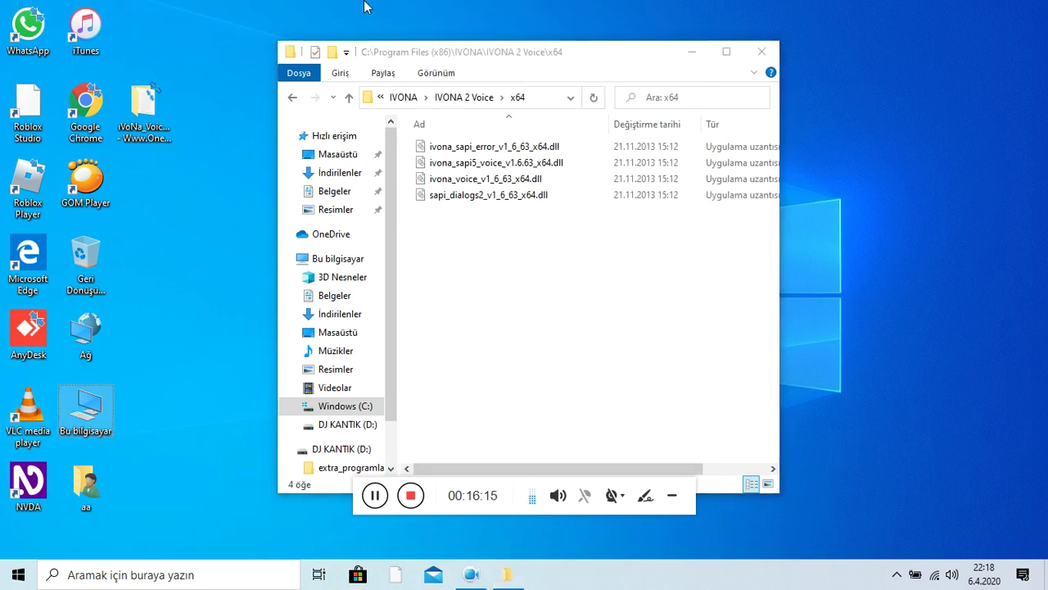
{"action": "key", "text": "Up"}
{"action": "key", "text": "Up"}
{"action": "key", "text": "Up"}
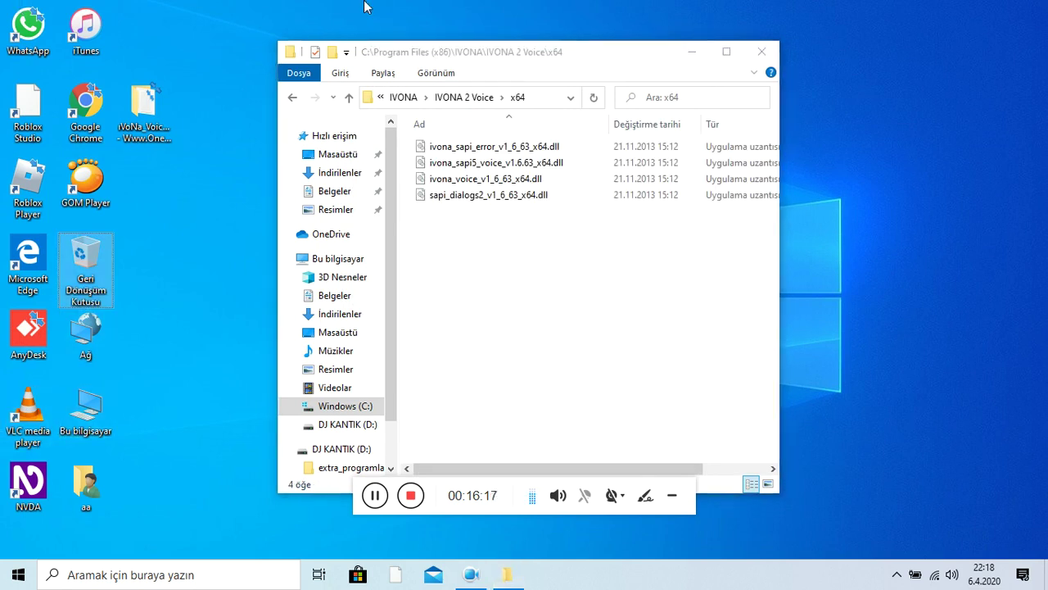
{"action": "key", "text": "Up"}
{"action": "key", "text": "Right"}
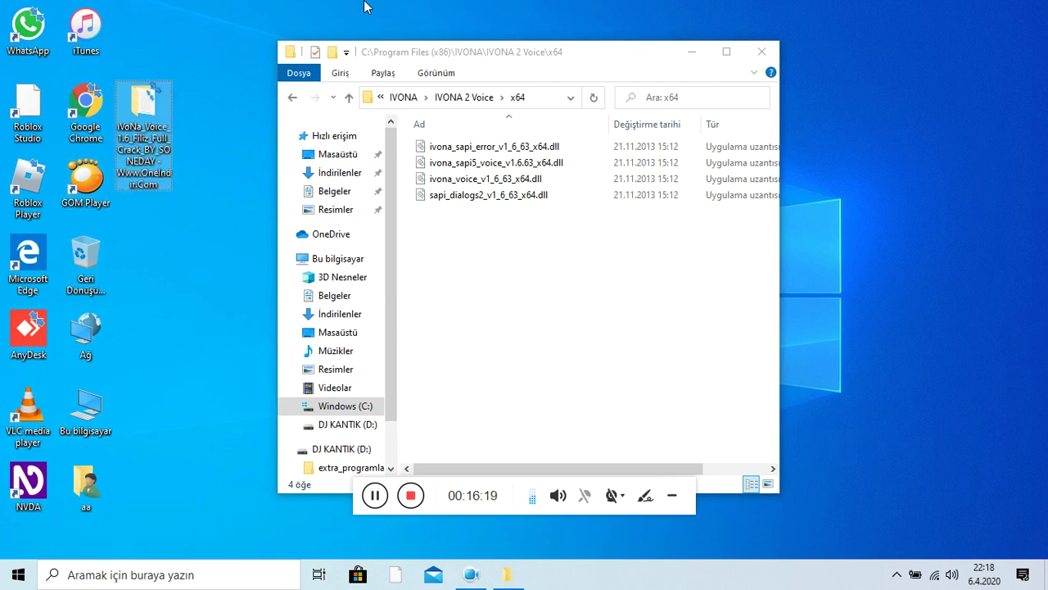
{"action": "key", "text": "Return"}
Copy ivona_sapi5_voice_v1.6.63.dll from the X64 subfolder of the Crack folder and close that window
{"action": "key", "text": "Down"}
{"action": "key", "text": "Up"}
{"action": "key", "text": "Return"}
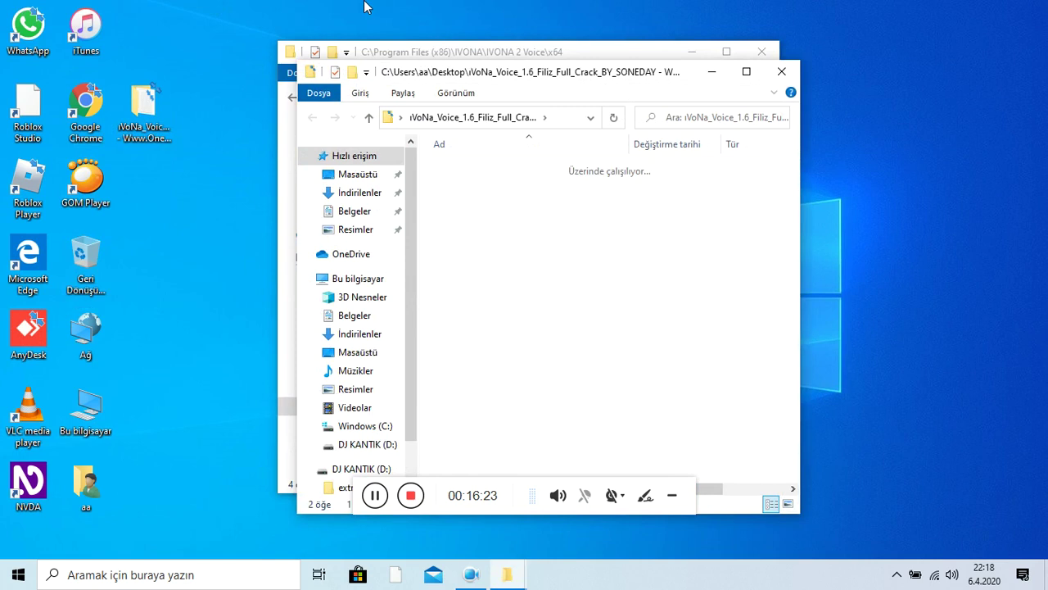
{"action": "key", "text": "Return"}
{"action": "key", "text": "Down"}
{"action": "key", "text": "Up"}
{"action": "key", "text": "Return"}
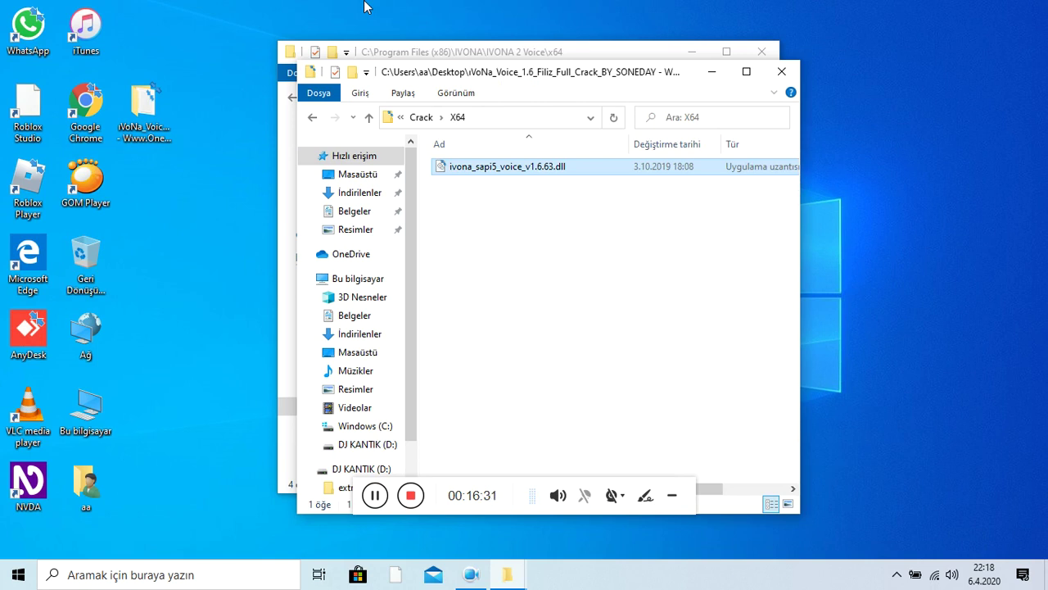
{"action": "key", "text": "alt+F4"}
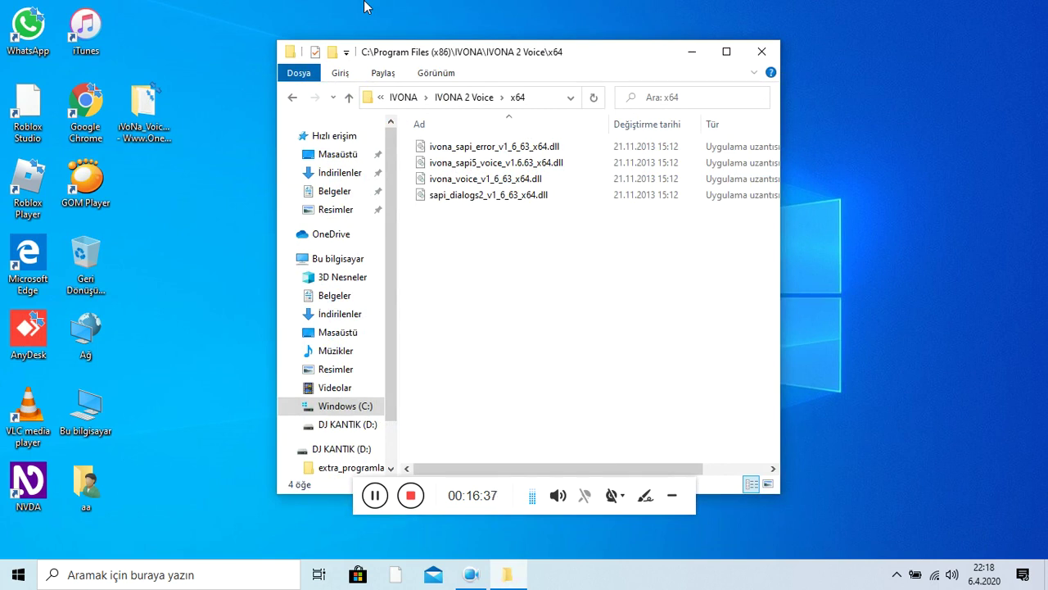
Paste the copied DLL into the x64 folder of IVONA 2 Voice with administrator permission and close the window
{"action": "key", "text": "ctrl+v"}
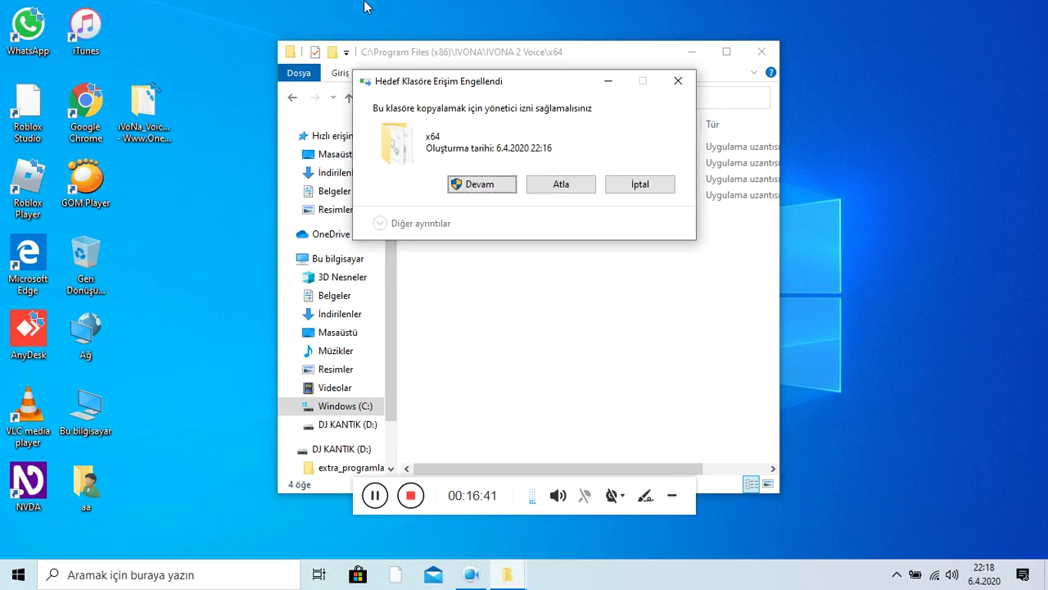
{"action": "key", "text": "Return"}
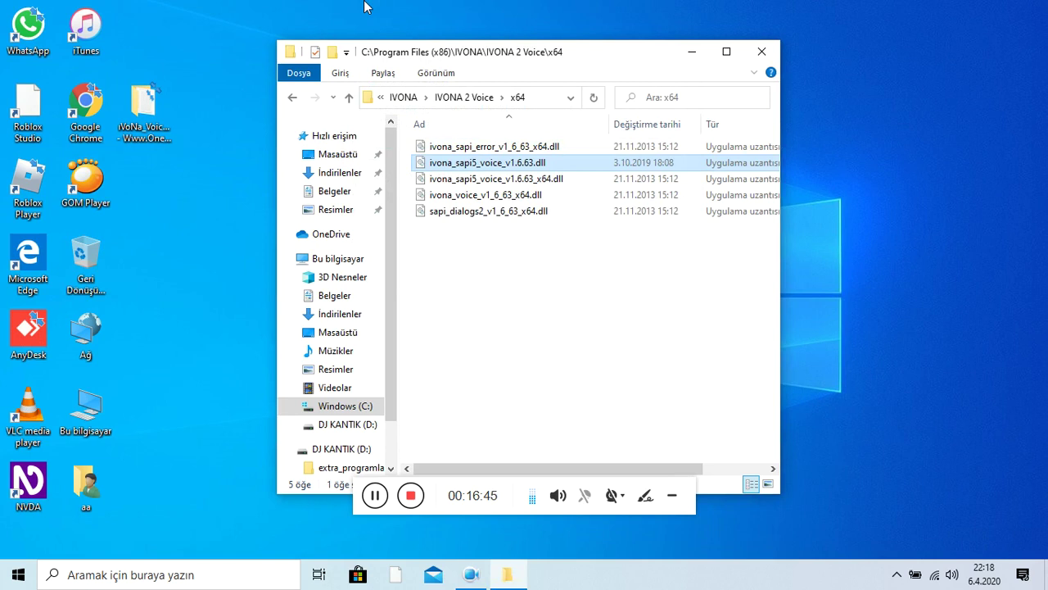
{"action": "key", "text": "alt+F4"}
Permanently delete the ıVoNa_Voice_1.6_Filiz folder from the desktop
{"action": "key", "text": "Down"}
{"action": "key", "text": "Right"}
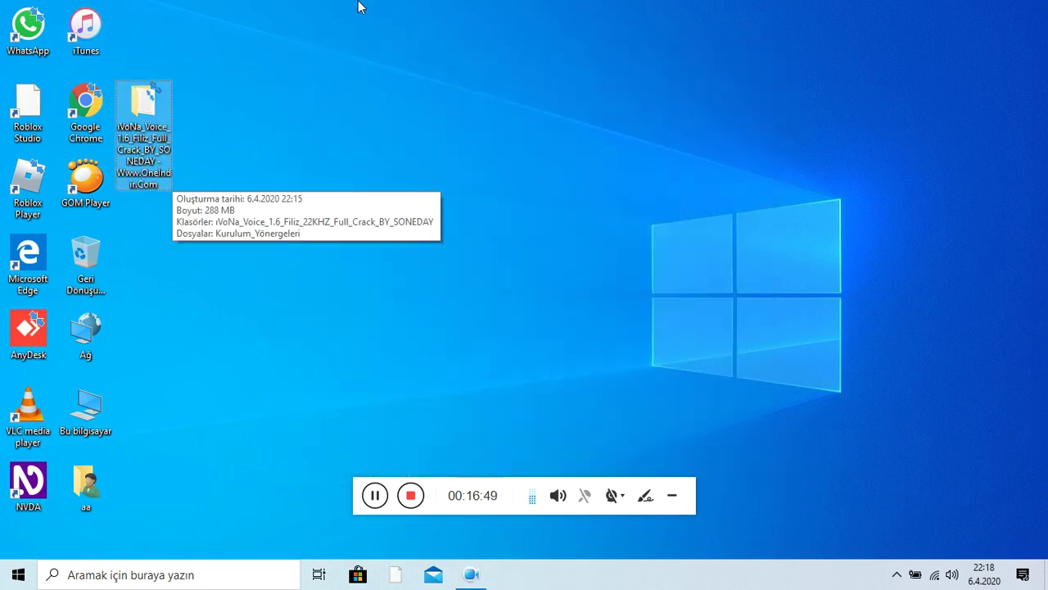
{"action": "key", "text": "shift+Delete"}
{"action": "key", "text": "Return"}
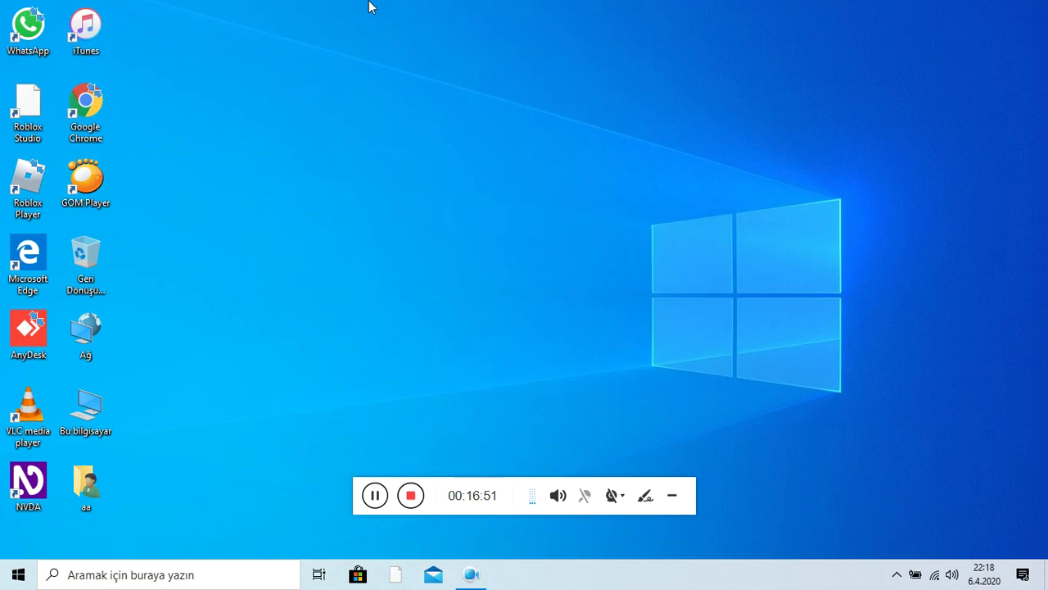
Open the DJ KANTIK (D:) drive through Bu bilgisayar on the desktop
{"action": "key", "text": "Down"}
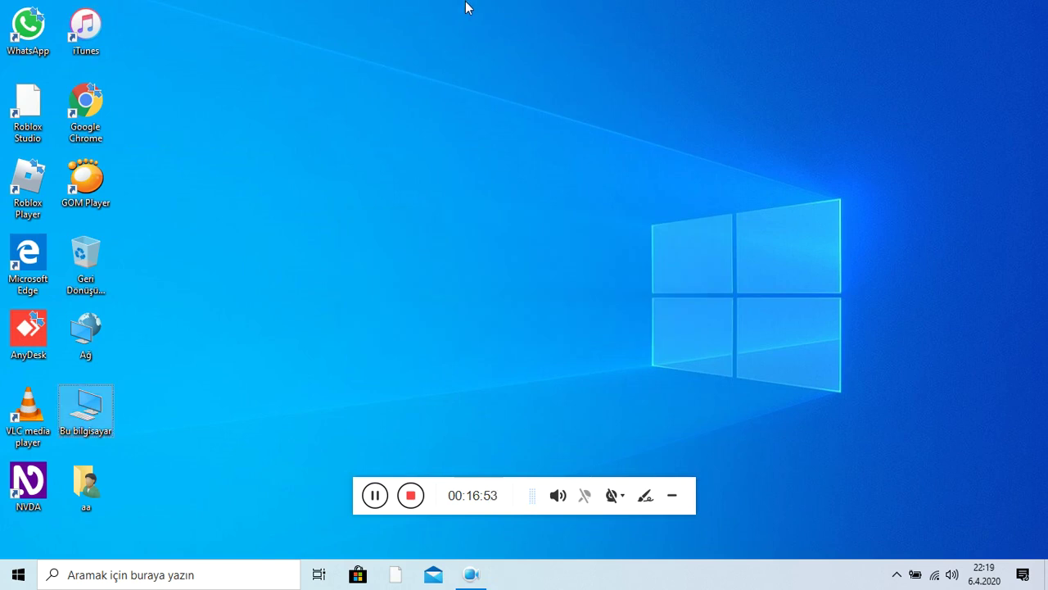
{"action": "key", "text": "Return"}
{"action": "key", "text": "Down"}
{"action": "key", "text": "Down"}
{"action": "key", "text": "Down"}
{"action": "key", "text": "Down"}
{"action": "key", "text": "Down"}
{"action": "key", "text": "Down"}
{"action": "key", "text": "Down"}
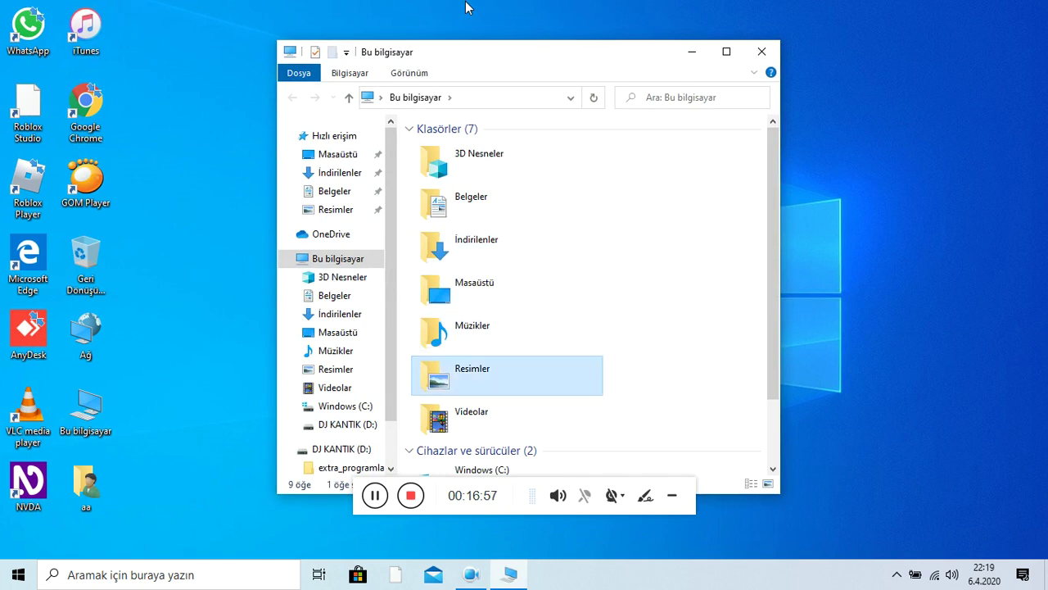
{"action": "key", "text": "Down"}
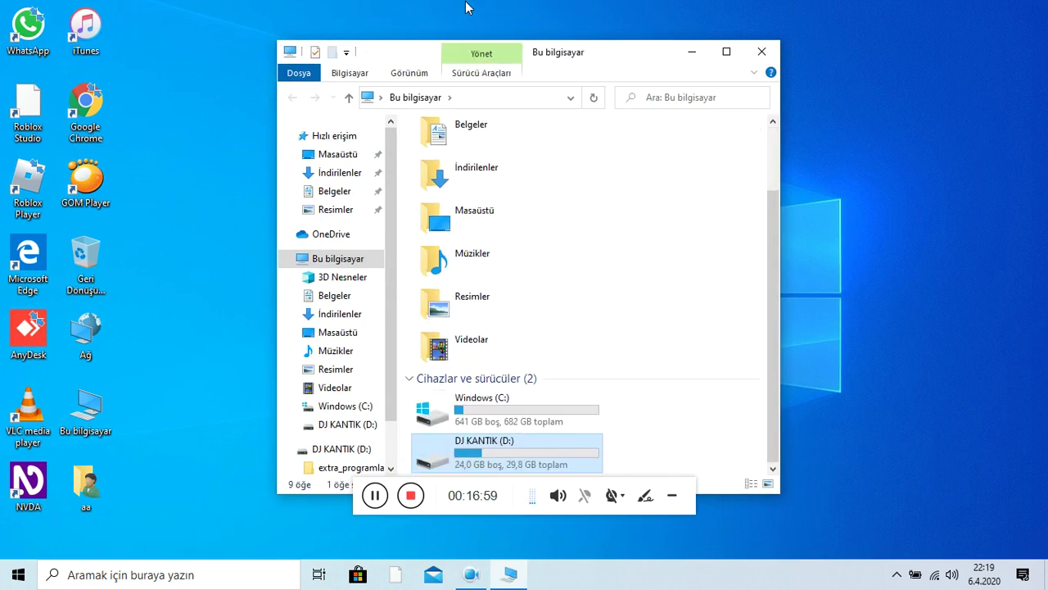
{"action": "key", "text": "Return"}
Open the PC İçin Uygulamalar folder inside extra_programlar on the D: drive
{"action": "key", "text": "Down"}
{"action": "key", "text": "Up"}
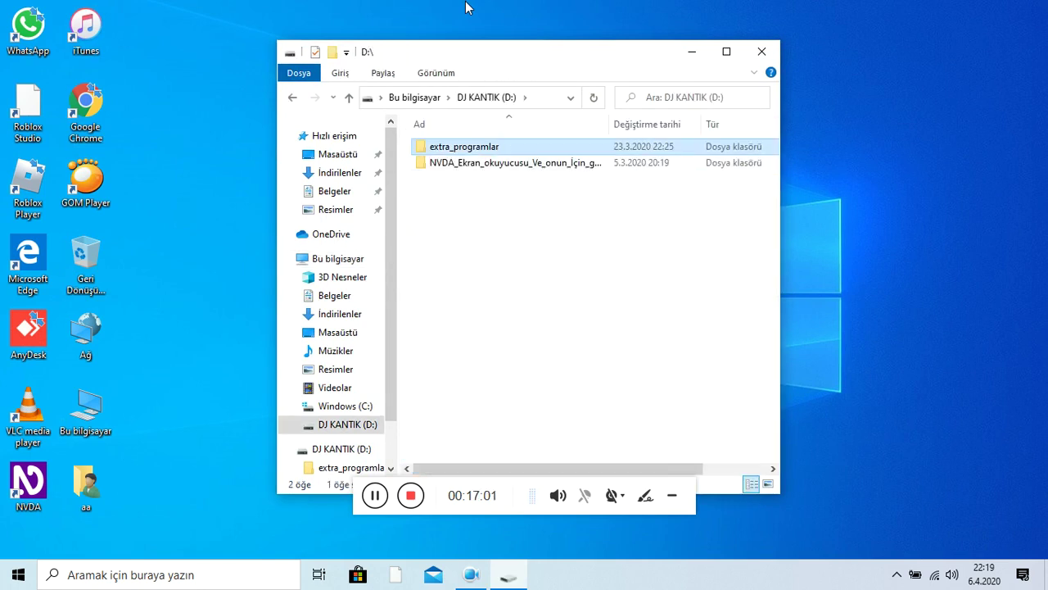
{"action": "key", "text": "Return"}
{"action": "key", "text": "Down"}
{"action": "key", "text": "Up"}
{"action": "key", "text": "Return"}
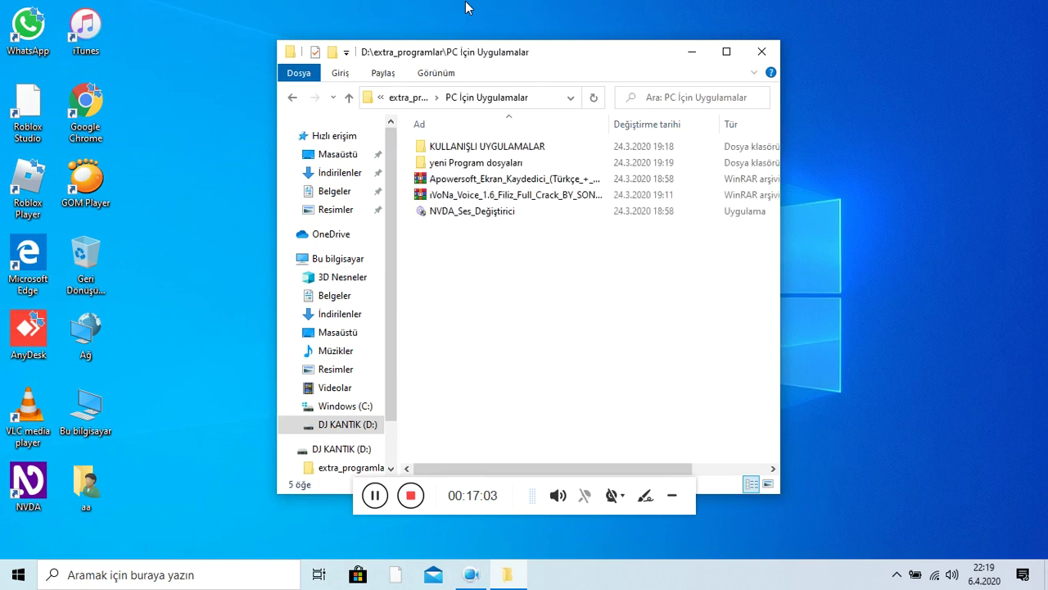
Look through the files in the KULLANIŞLI UYGULAMALAR folder and return to PC İçin Uygulamalar
{"action": "key", "text": "Down"}
{"action": "key", "text": "Up"}
{"action": "key", "text": "Return"}
{"action": "key", "text": "Down"}
{"action": "key", "text": "Up"}
{"action": "key", "text": "Down"}
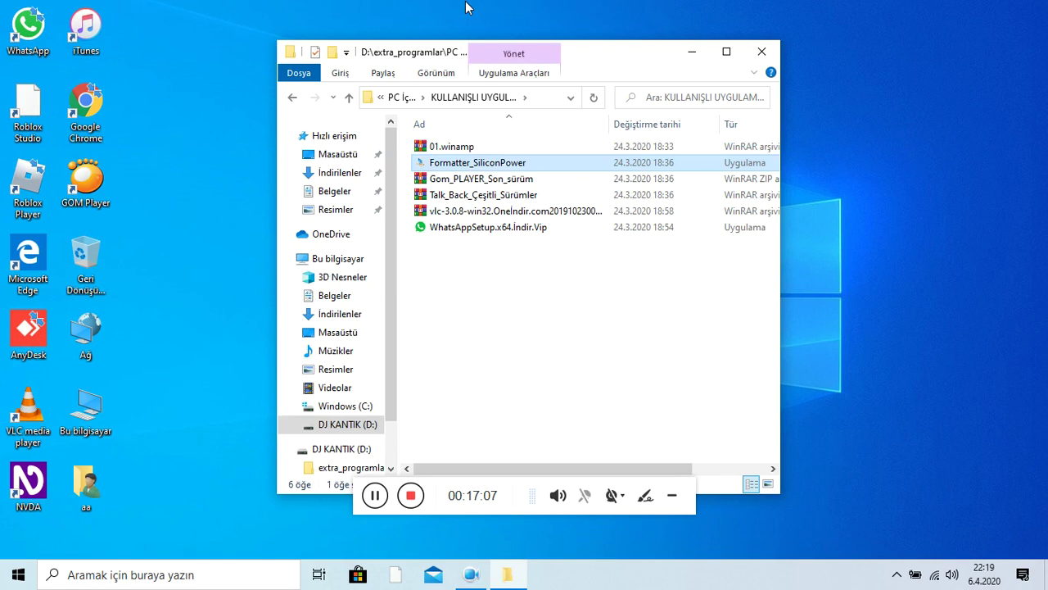
{"action": "key", "text": "Down"}
{"action": "key", "text": "Down"}
{"action": "key", "text": "Down"}
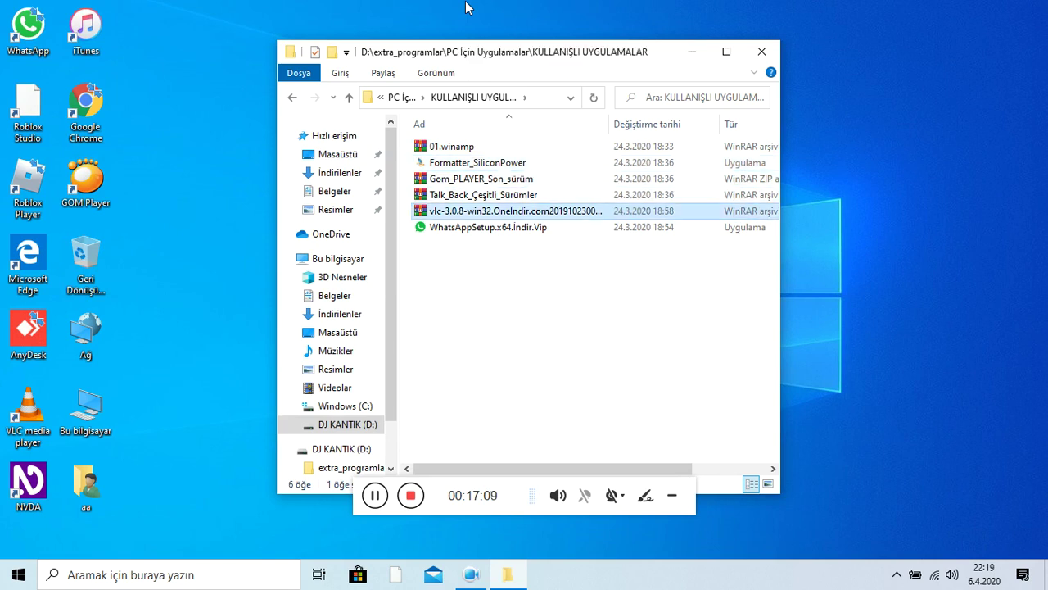
{"action": "key", "text": "Down"}
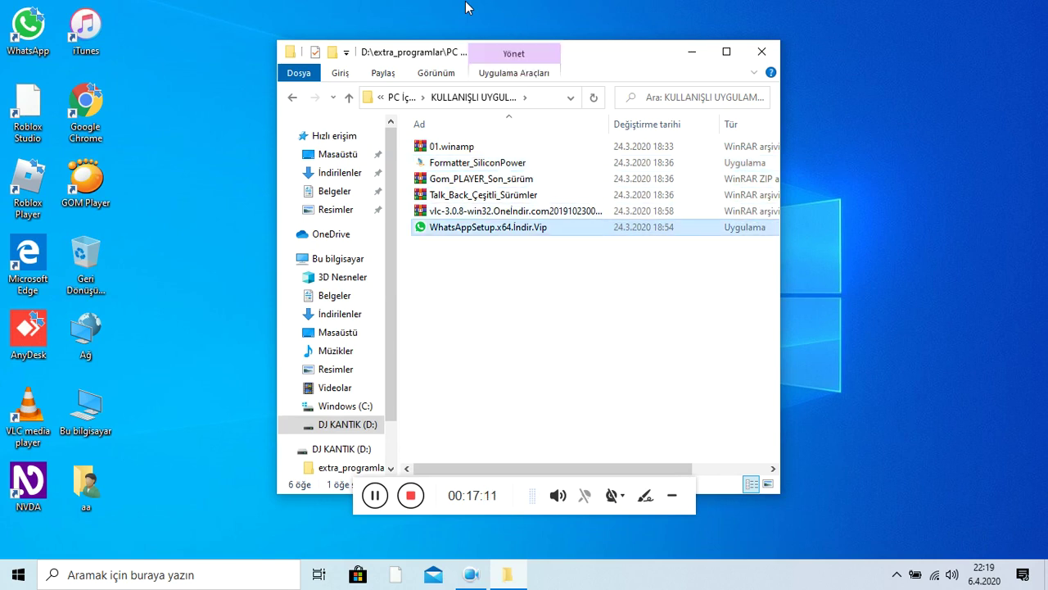
{"action": "key", "text": "BackSpace"}
Copy the Acapela_İnfovox_3_TTS_İpek archive from the yeni Program dosyaları folder to the desktop and close the folder window
{"action": "key", "text": "Down"}
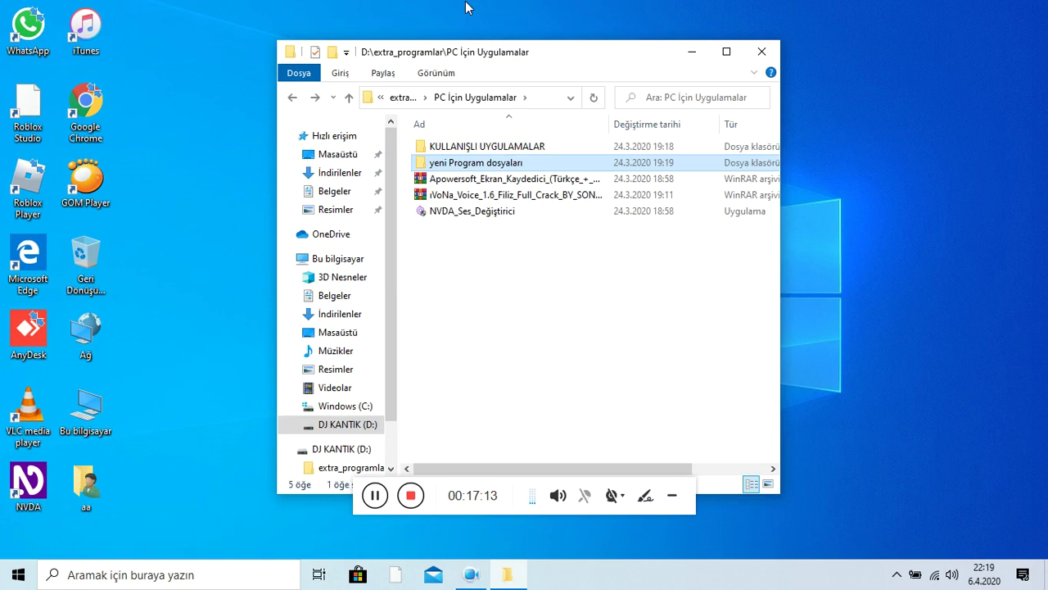
{"action": "key", "text": "Return"}
{"action": "key", "text": "Down"}
{"action": "key", "text": "Down"}
{"action": "key", "text": "Up"}
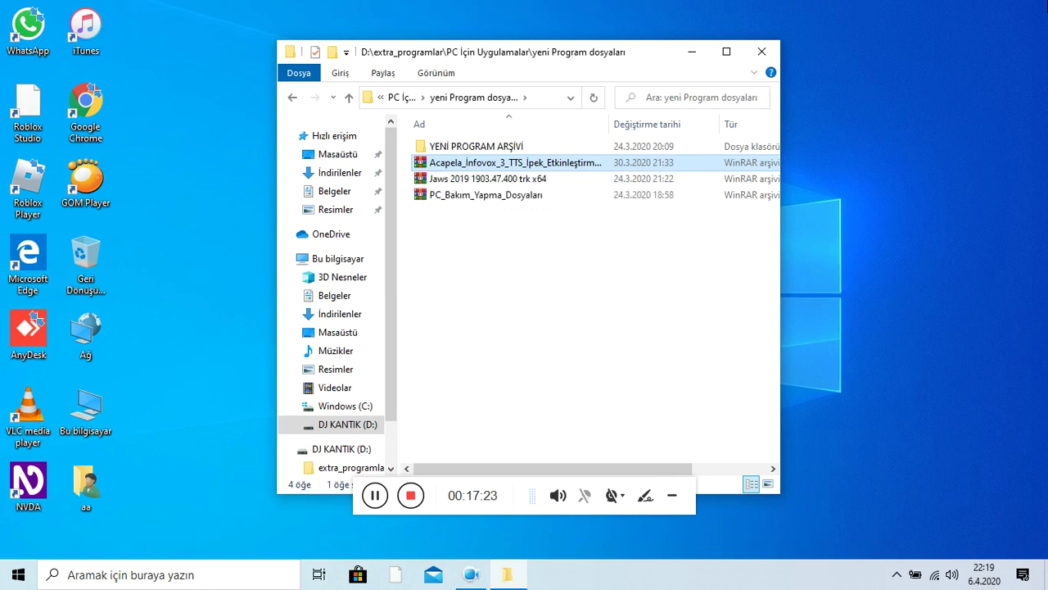
{"action": "left_click", "coordinate": [1036, 12]}
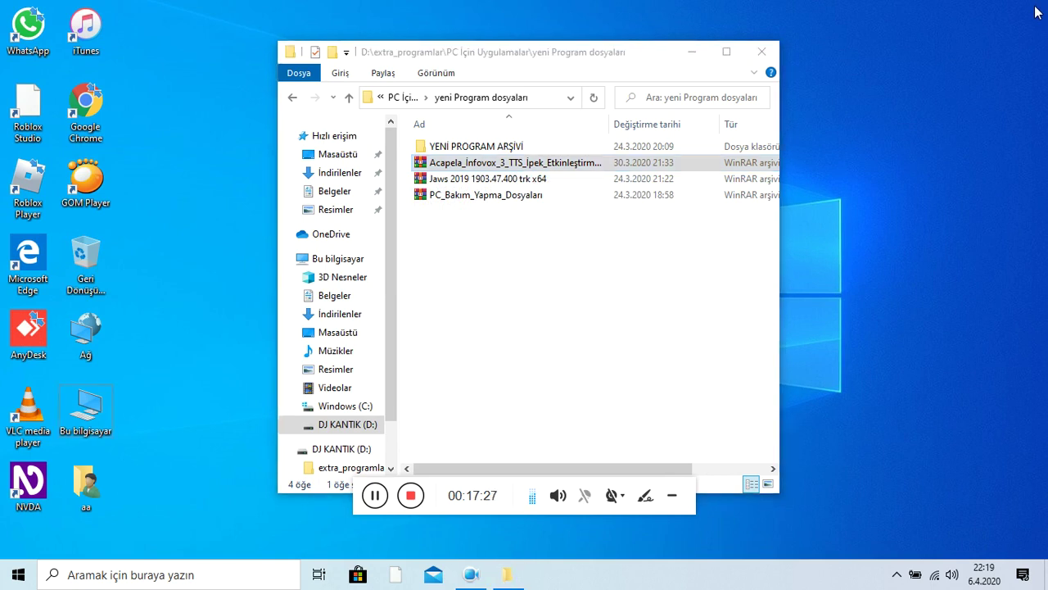
{"action": "key", "text": "ctrl+v"}
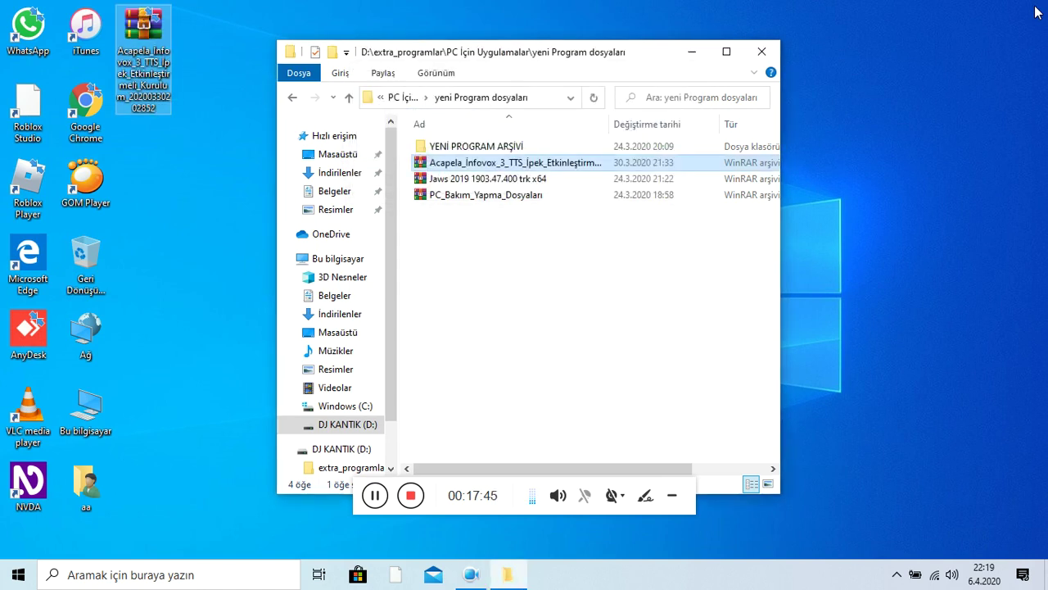
{"action": "key", "text": "alt+F4"}
Extract the Acapela_İnfovox_3_TTS_İpek archive on the desktop into a folder of the same name with WinRAR
{"action": "key", "text": "Left"}
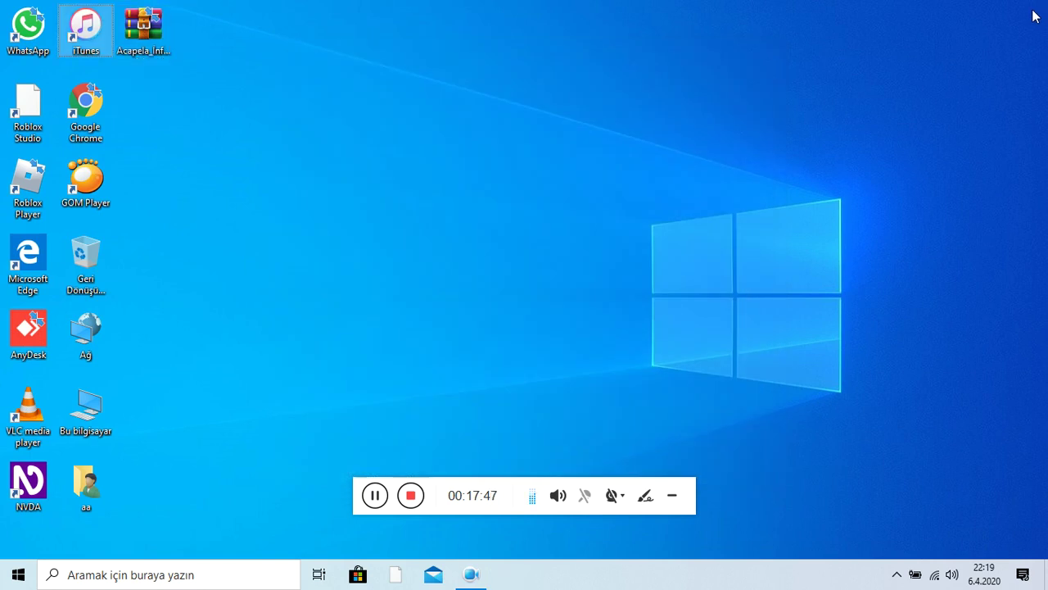
{"action": "key", "text": "Right"}
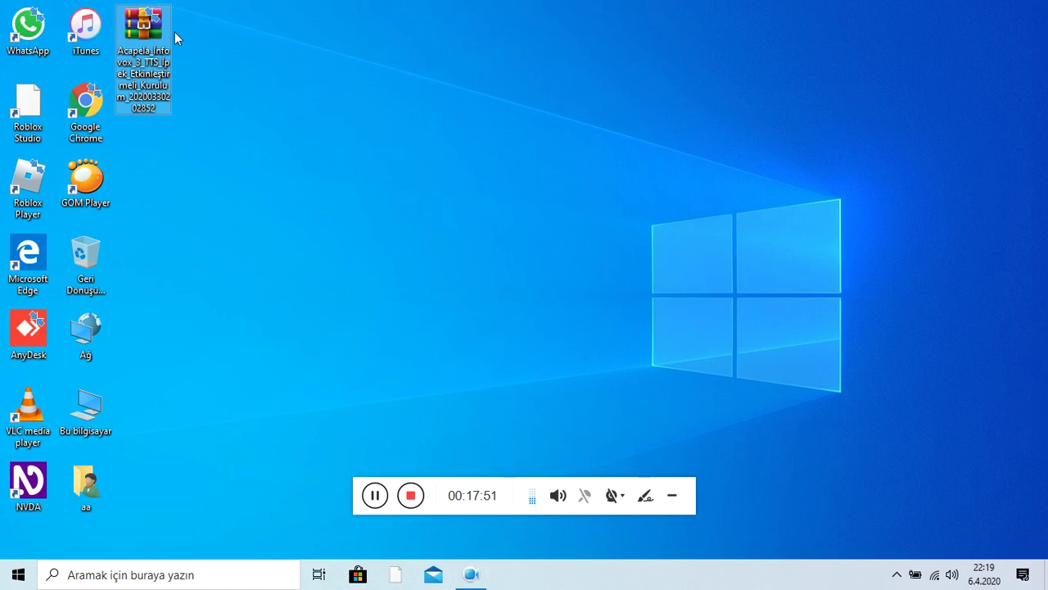
{"action": "right_click", "coordinate": [145, 37]}
{"action": "key", "text": "Down"}
{"action": "key", "text": "Up"}
{"action": "key", "text": "Right"}
{"action": "key", "text": "Down"}
{"action": "key", "text": "Down"}
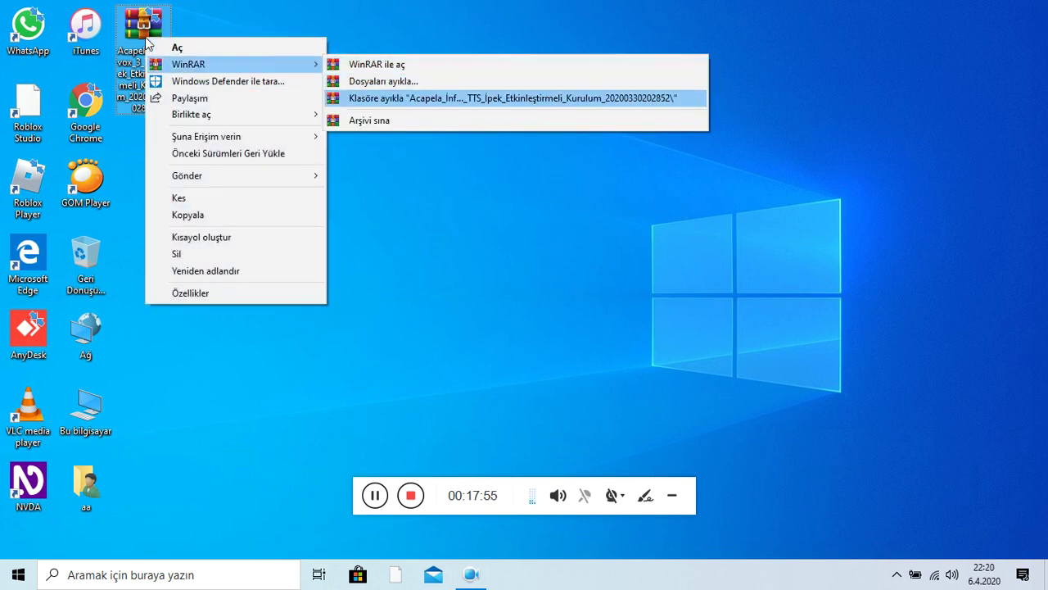
{"action": "key", "text": "Return"}
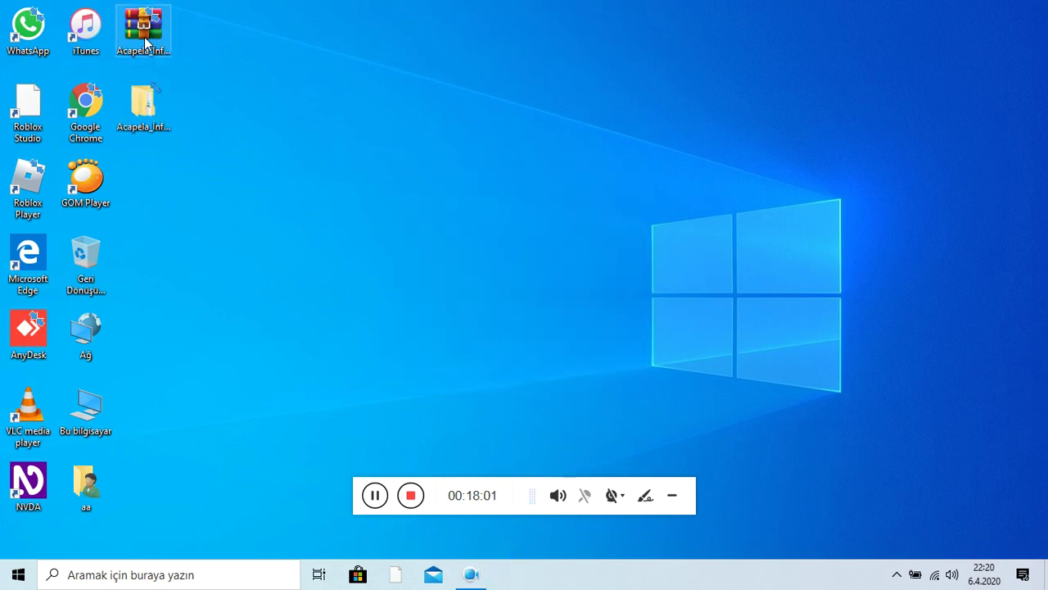
Permanently delete the Acapela_İnfovox_3_TTS_İpek archive from the desktop, keeping the extracted folder
{"action": "key", "text": "Left"}
{"action": "key", "text": "Right"}
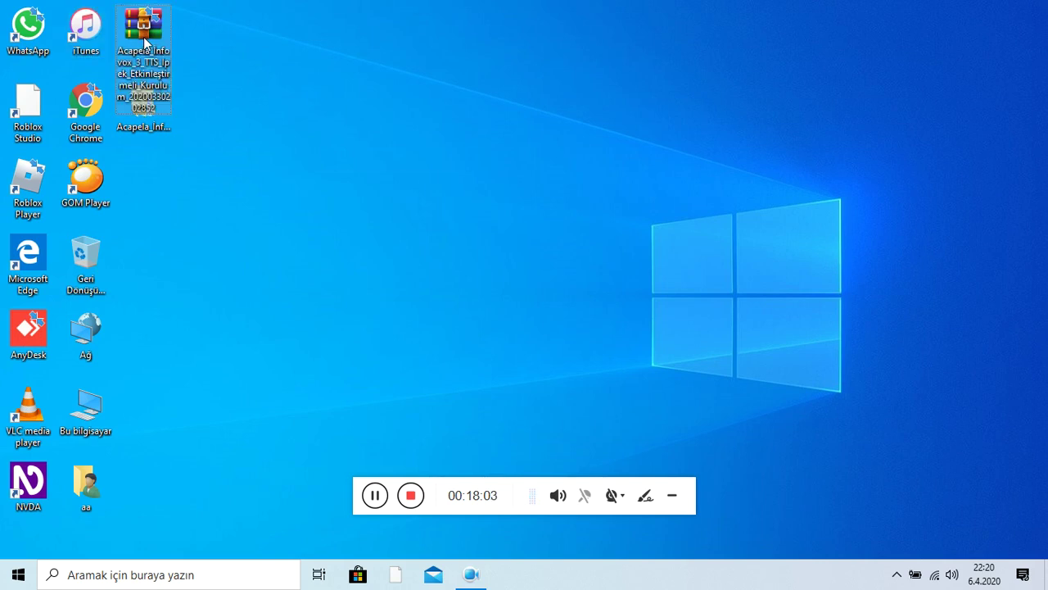
{"action": "key", "text": "shift+Delete"}
{"action": "key", "text": "Return"}
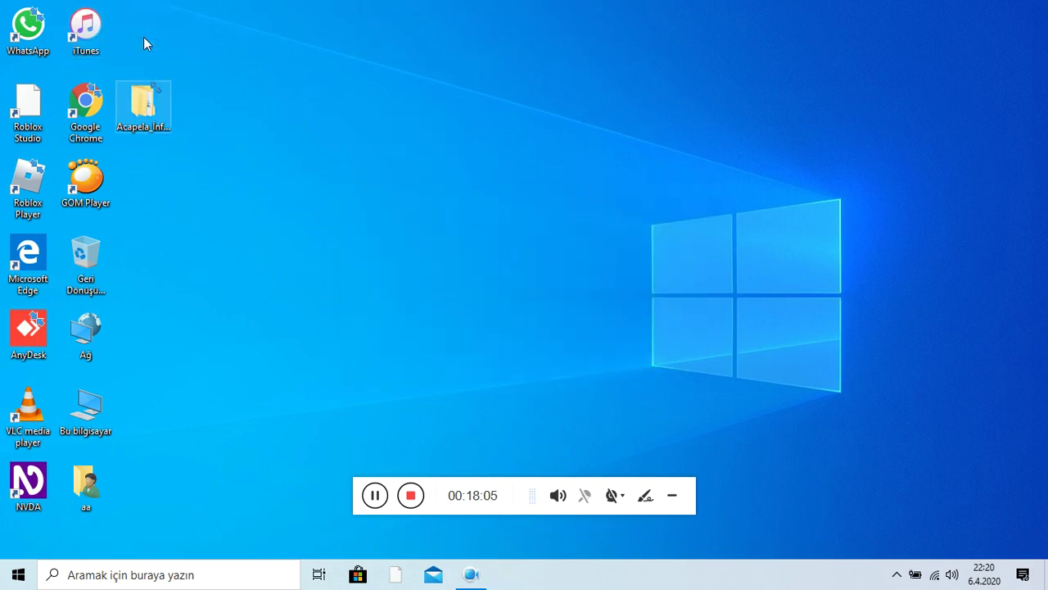
{"action": "left_click", "coordinate": [142, 38]}
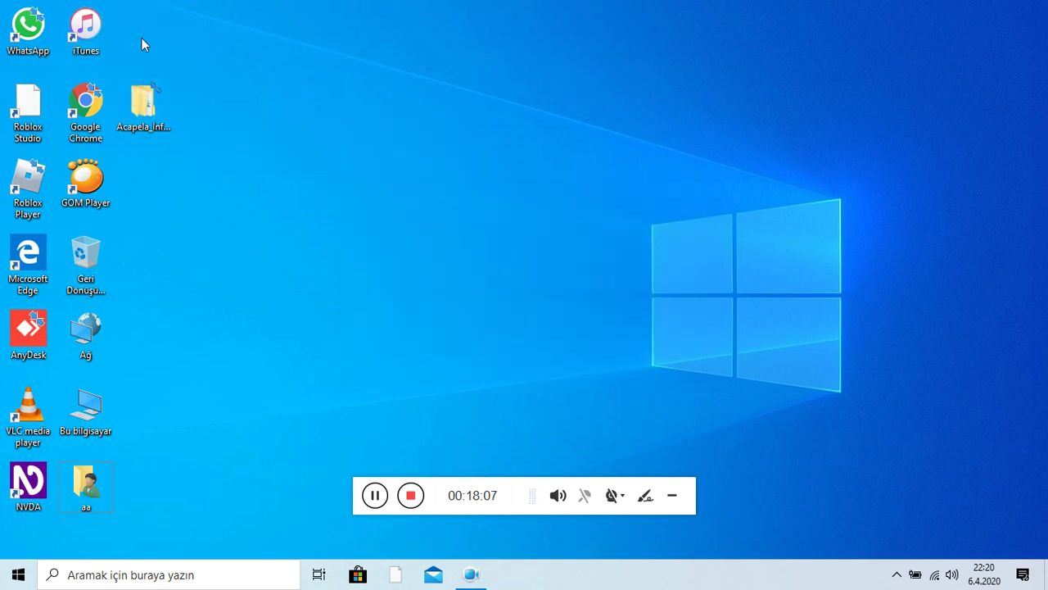
Open the infovox_(İPEK)_3333_(Full_Crack) subfolder of the extracted Acapela_İnfovox_3_TTS_İpek folder on the desktop
{"action": "key", "text": "Up"}
{"action": "key", "text": "Left"}
{"action": "key", "text": "Up"}
{"action": "key", "text": "Up"}
{"action": "key", "text": "Up"}
{"action": "key", "text": "Up"}
{"action": "key", "text": "Right"}
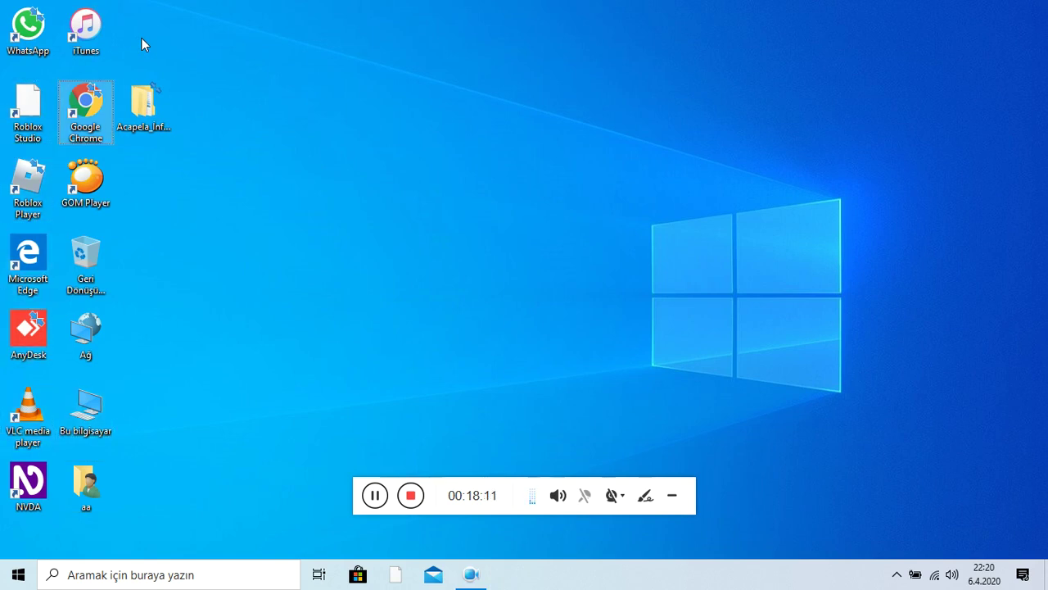
{"action": "key", "text": "Right"}
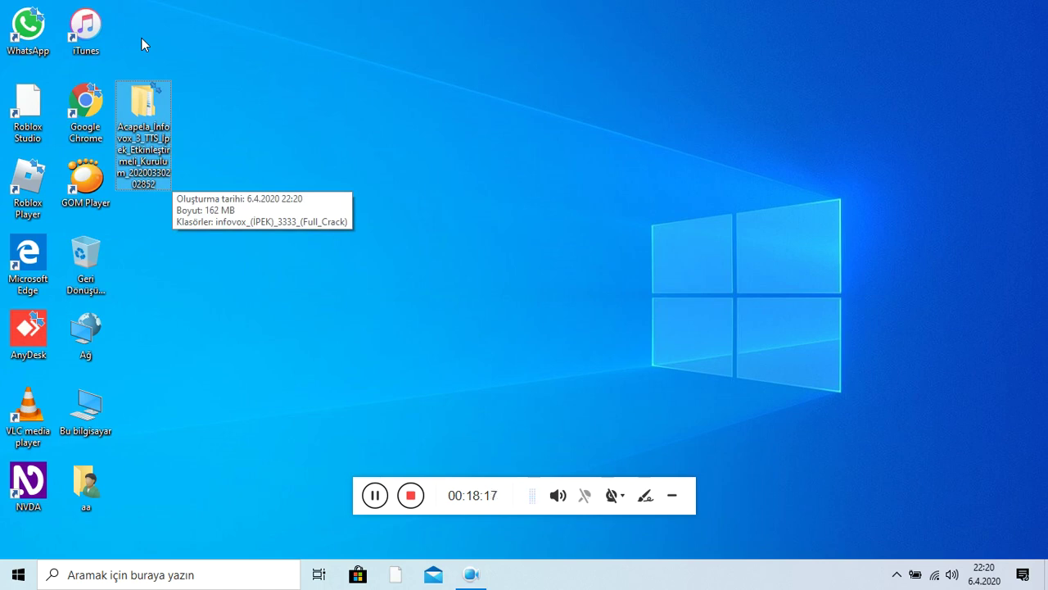
{"action": "key", "text": "Return"}
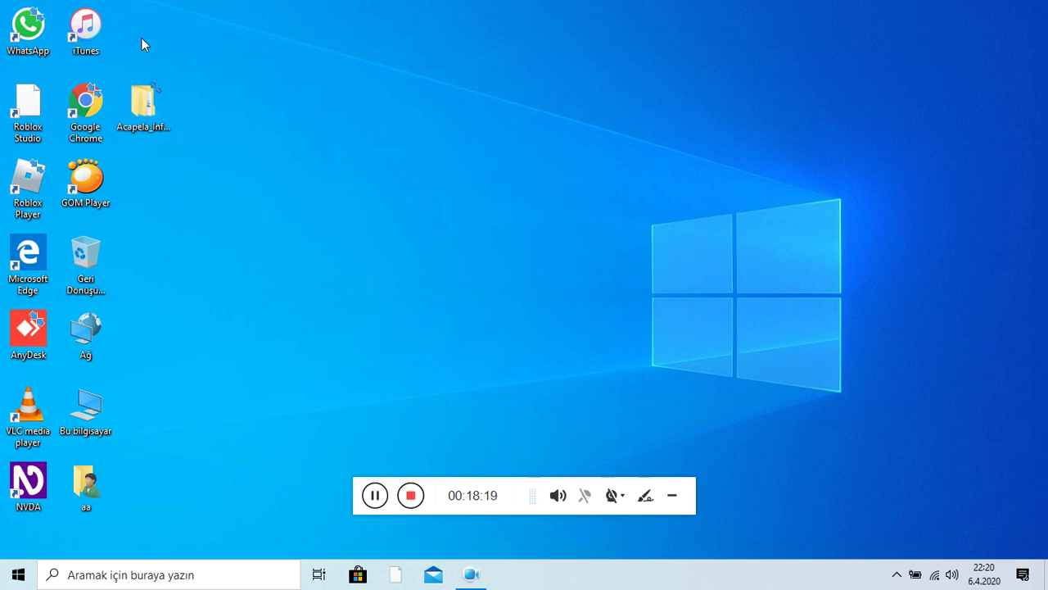
{"action": "key", "text": "Down"}
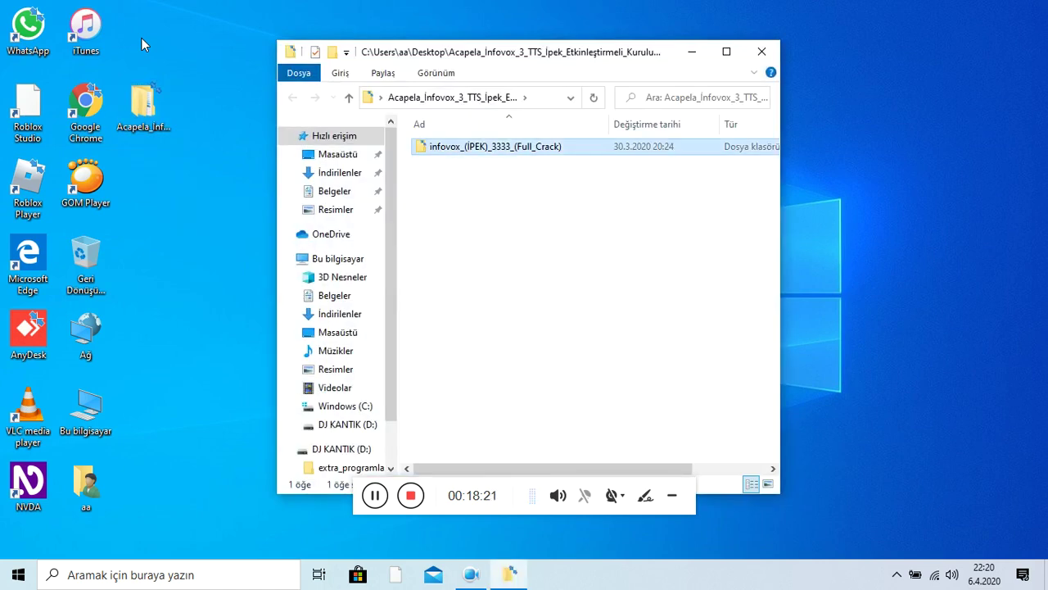
{"action": "key", "text": "Return"}
{"action": "key", "text": "Down"}
{"action": "key", "text": "Up"}
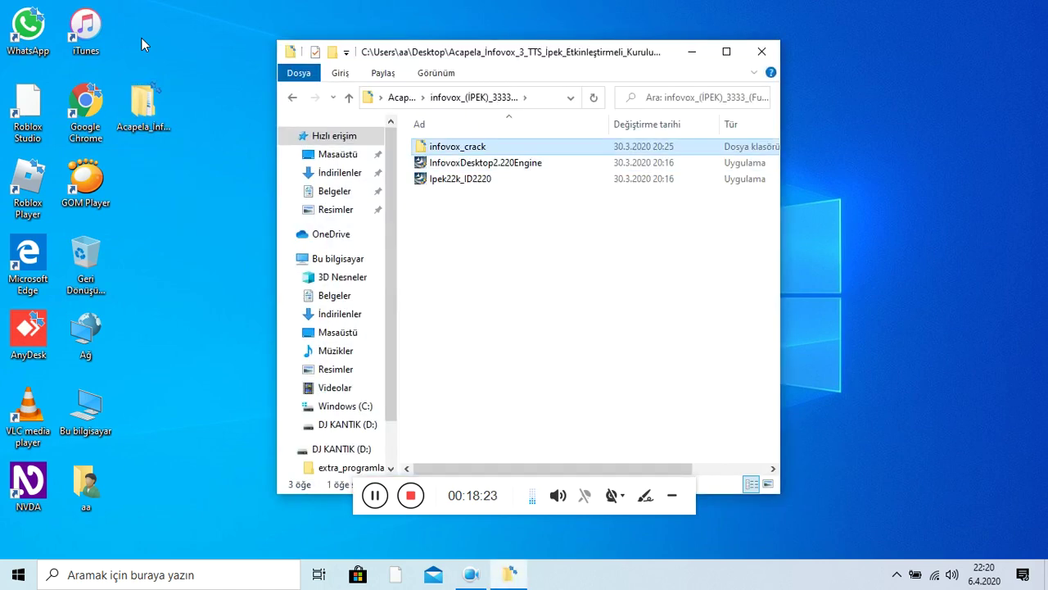
Launch the InfovoxDesktop2.220Engine installer in English, agree to uninstall the previous version and continue to the license agreement
{"action": "key", "text": "Down"}
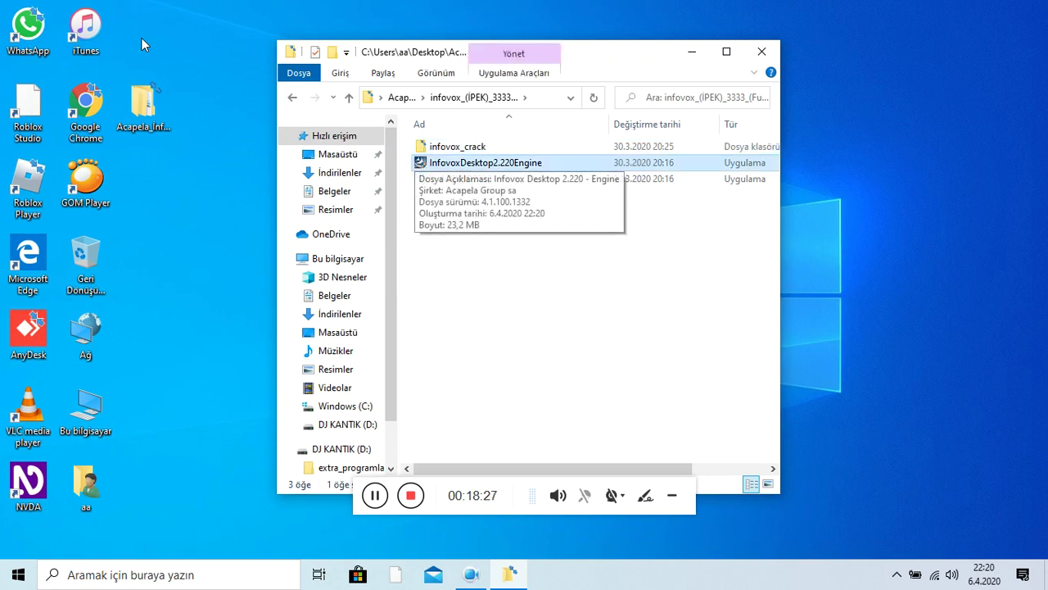
{"action": "key", "text": "Return"}
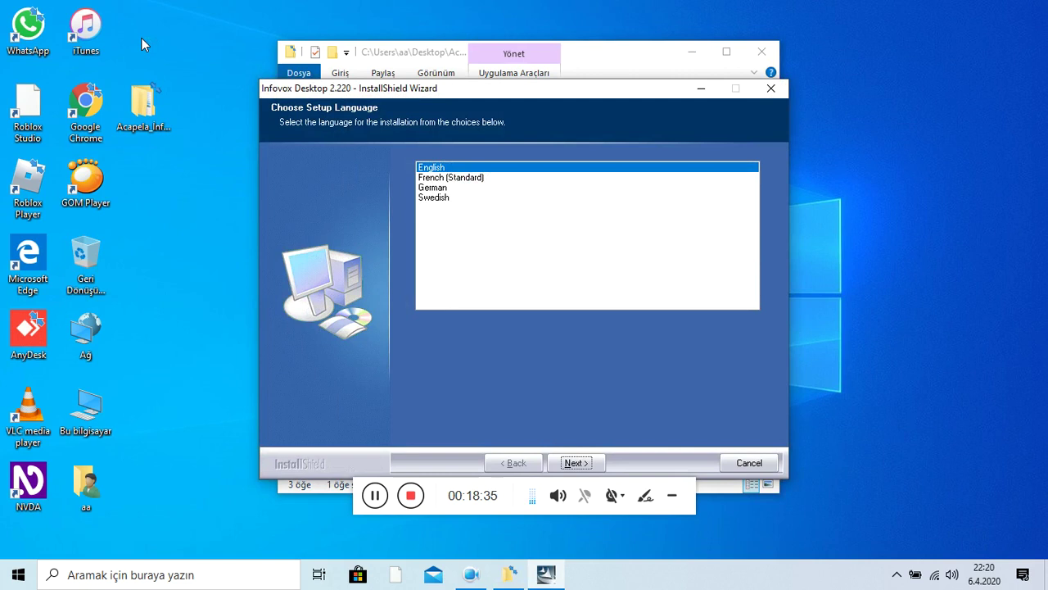
{"action": "key", "text": "Return"}
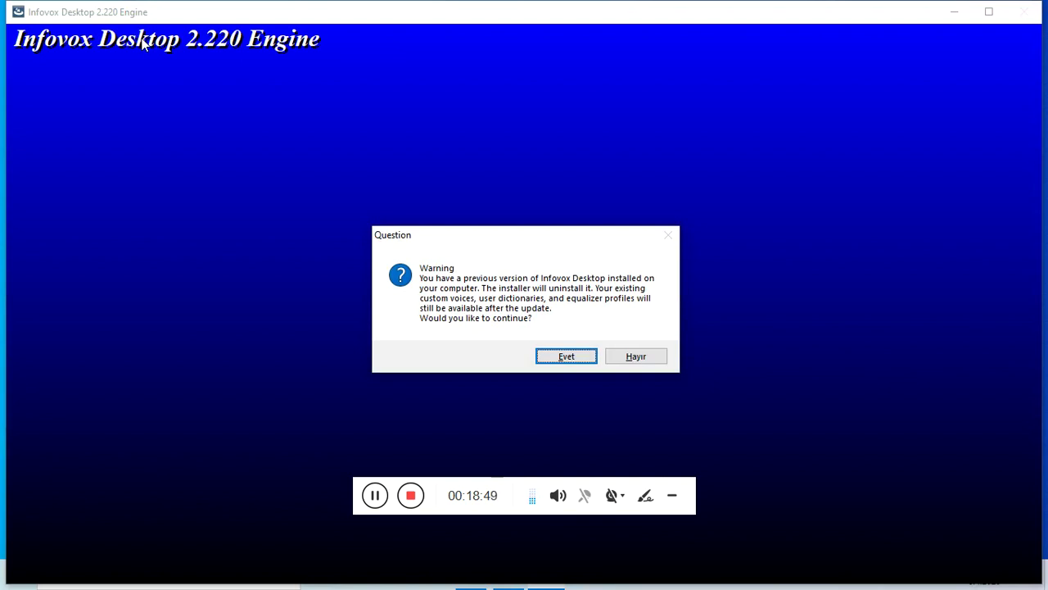
{"action": "key", "text": "Tab"}
{"action": "key", "text": "Tab"}
{"action": "key", "text": "Return"}
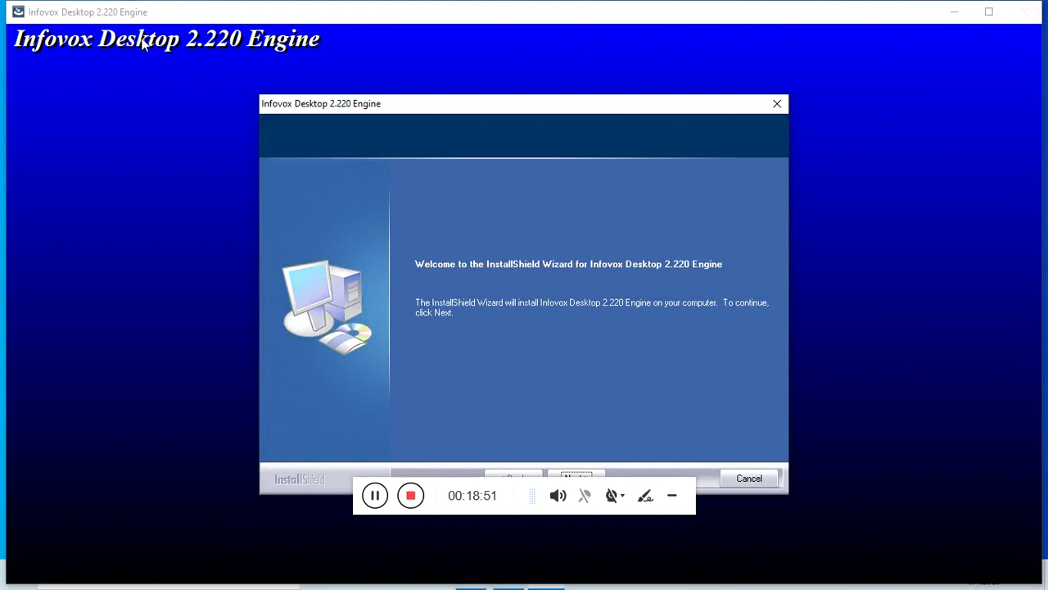
{"action": "key", "text": "Return"}
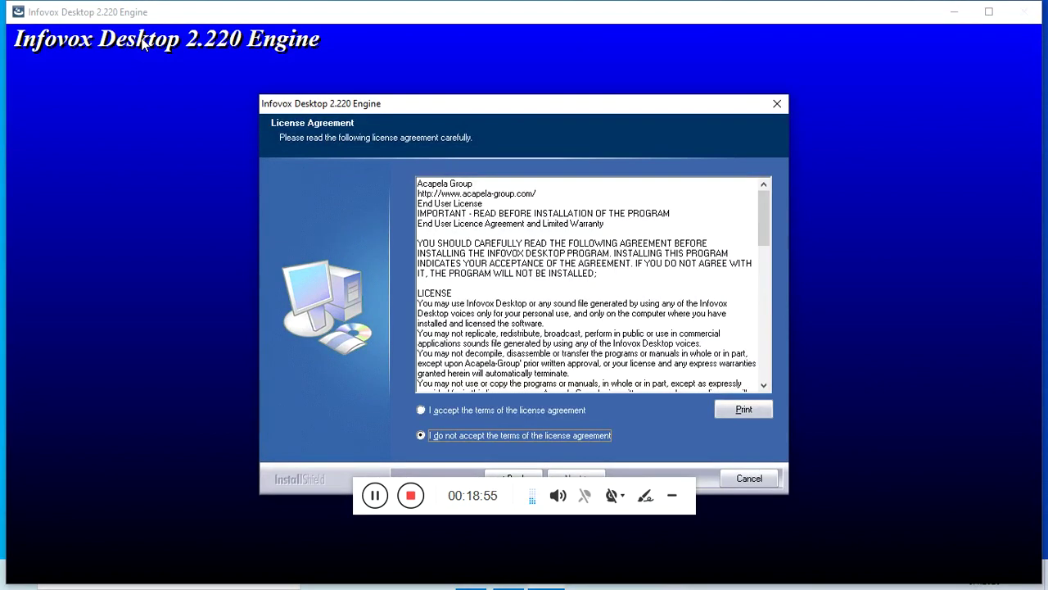
Accept the terms of the Infovox Desktop 2.220 Engine license agreement and continue the setup
{"action": "key", "text": "Tab"}
{"action": "key", "text": "Tab"}
{"action": "key", "text": "Tab"}
{"action": "key", "text": "Tab"}
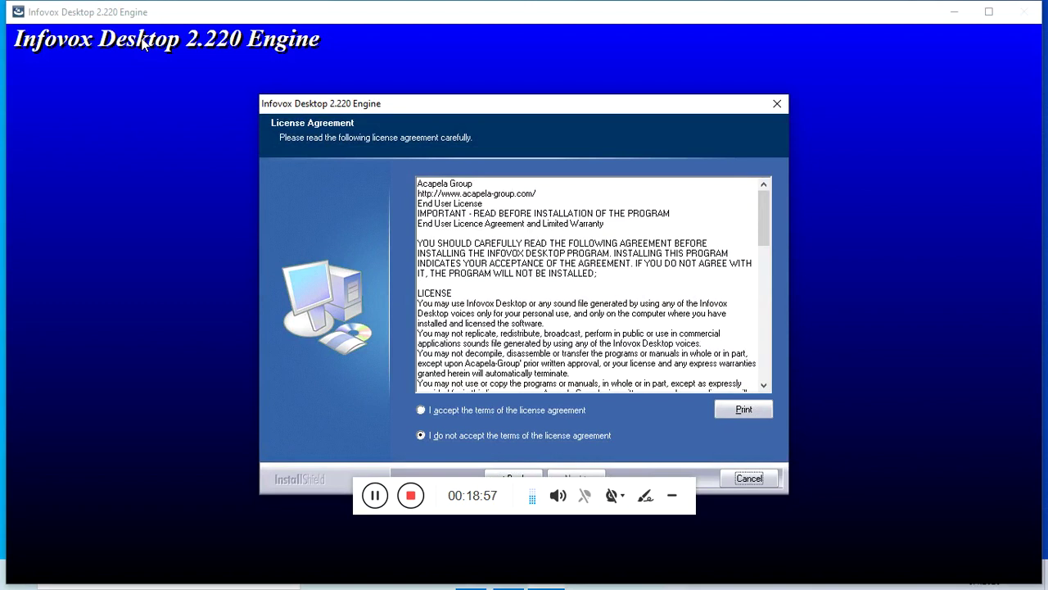
{"action": "key", "text": "Tab"}
{"action": "key", "text": "shift+Tab"}
{"action": "key", "text": "Tab"}
{"action": "key", "text": "Down"}
{"action": "key", "text": "Up"}
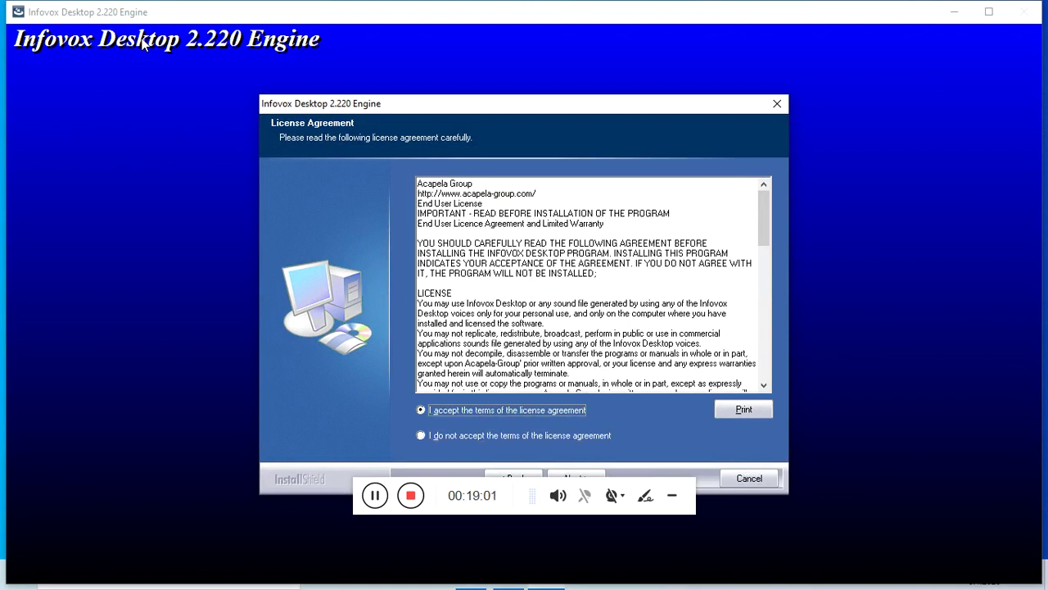
{"action": "key", "text": "Tab"}
{"action": "key", "text": "Tab"}
{"action": "key", "text": "Tab"}
{"action": "key", "text": "Return"}
Run the Infovox Desktop 2.220 Engine installation through to completion and finish the wizard
{"action": "key", "text": "Tab"}
{"action": "key", "text": "Tab"}
{"action": "key", "text": "Tab"}
{"action": "key", "text": "Tab"}
{"action": "key", "text": "Return"}
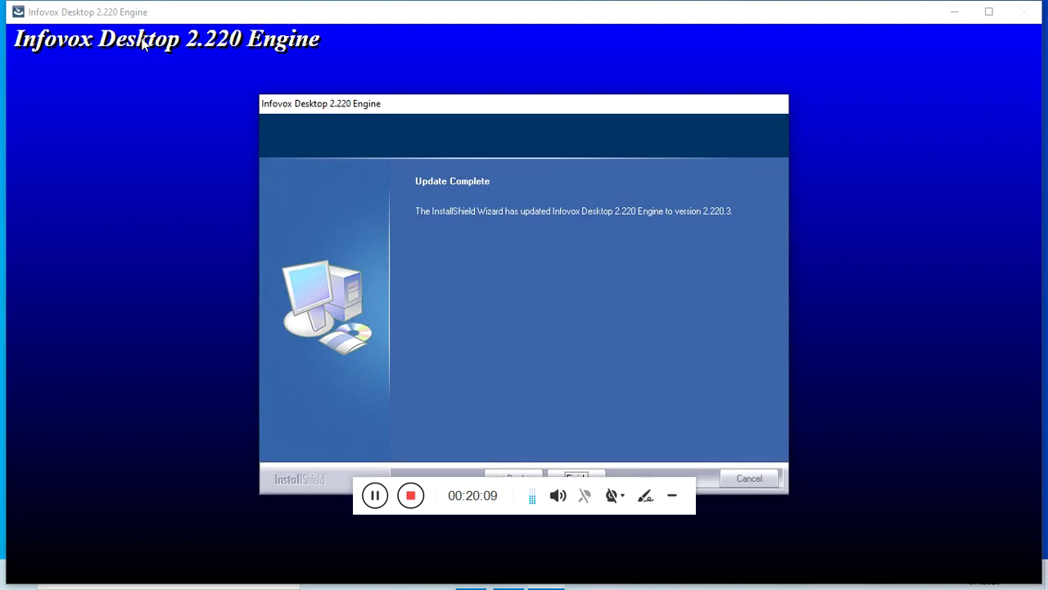
{"action": "key", "text": "Return"}
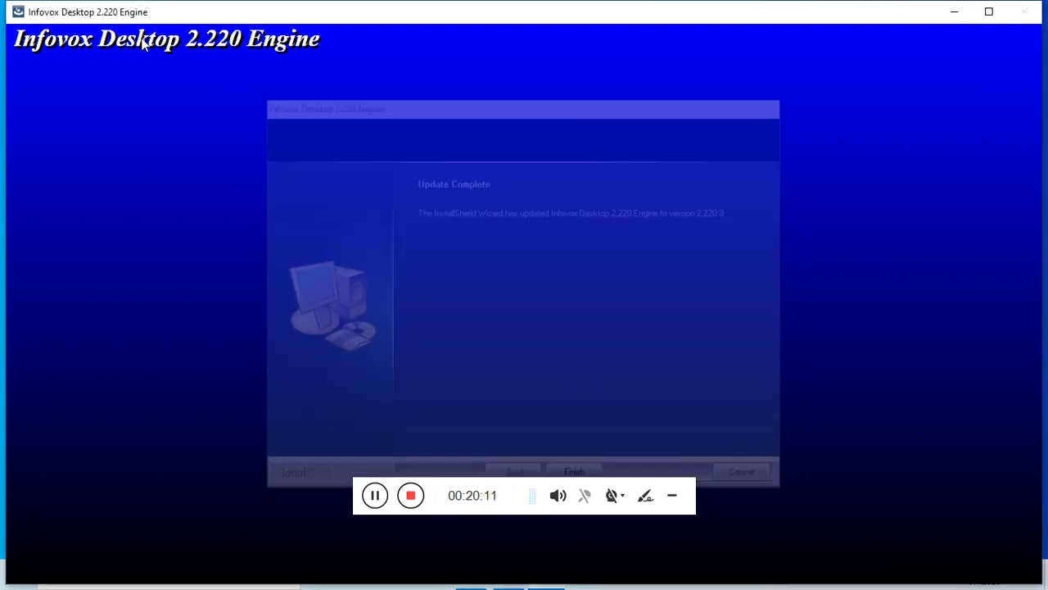
Launch the Ipek22k_ID2220 voice installer from the infovox_(İPEK)_3333_(Full_Crack) folder
{"action": "key", "text": "Down"}
{"action": "key", "text": "Down"}
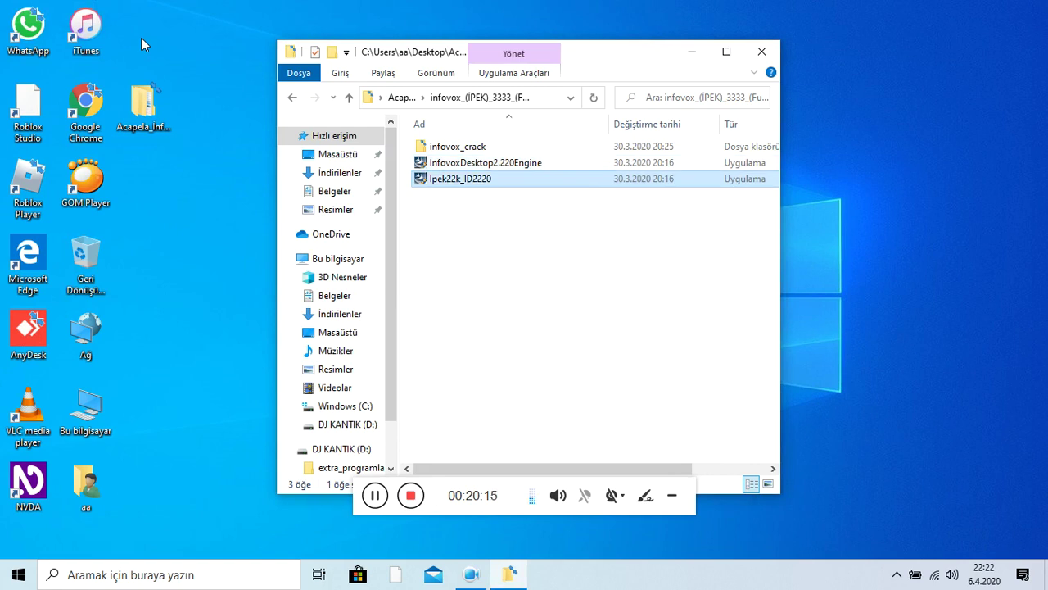
{"action": "key", "text": "Return"}
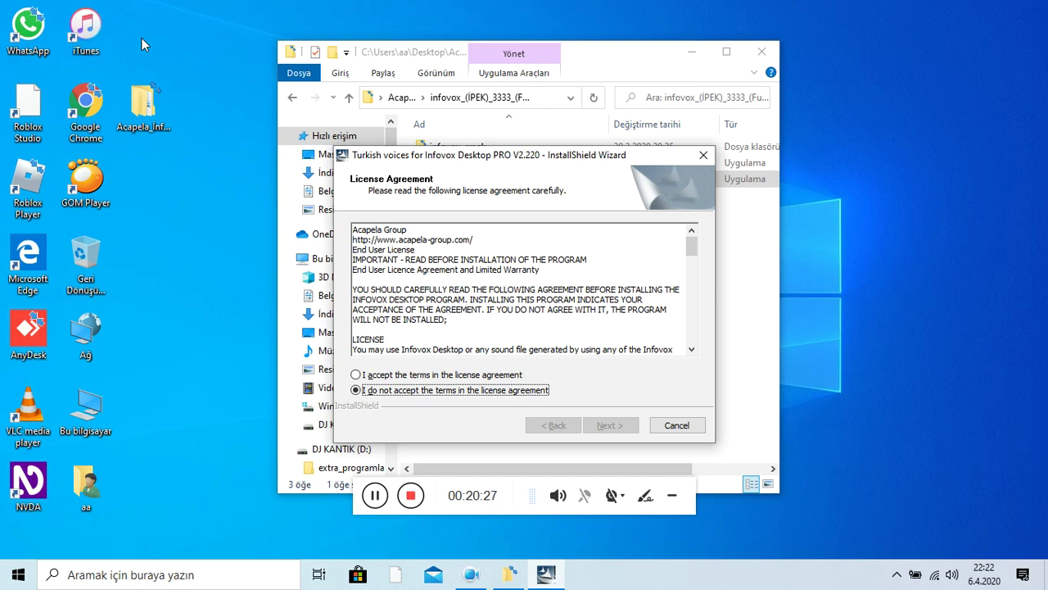
Accept the license agreement of the Turkish voices for Infovox Desktop PRO V2.220 and continue the setup
{"action": "key", "text": "Tab"}
{"action": "key", "text": "Tab"}
{"action": "key", "text": "Tab"}
{"action": "key", "text": "Tab"}
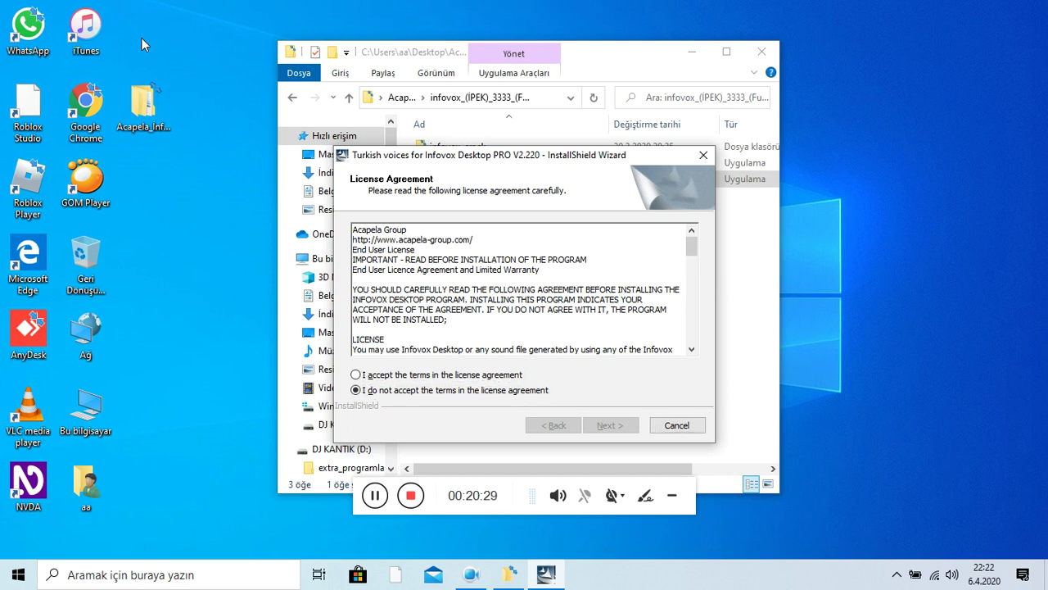
{"action": "key", "text": "Tab"}
{"action": "key", "text": "Tab"}
{"action": "key", "text": "Tab"}
{"action": "key", "text": "Tab"}
{"action": "key", "text": "Tab"}
{"action": "key", "text": "Tab"}
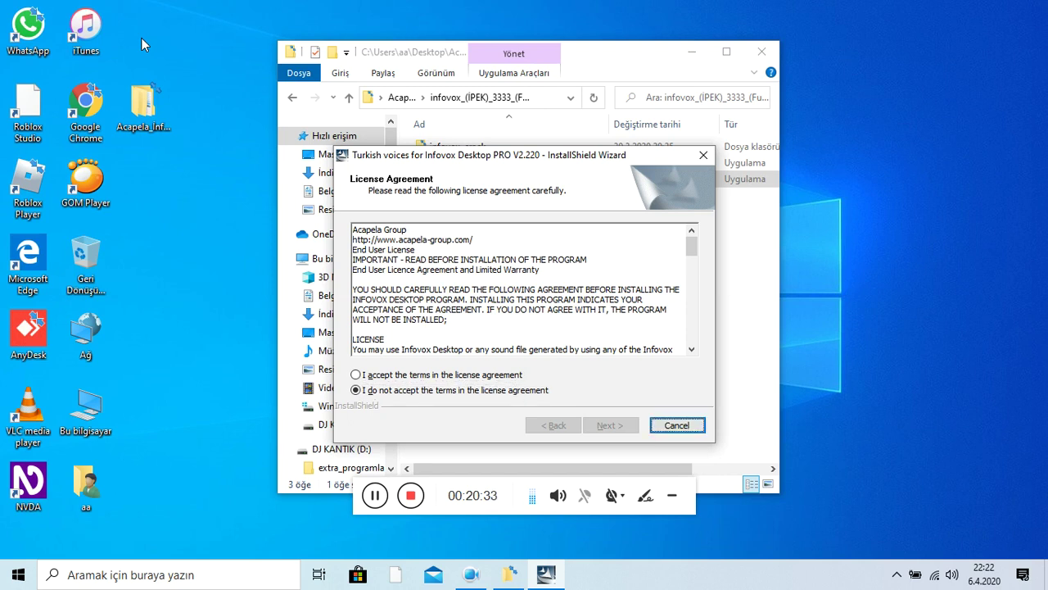
{"action": "key", "text": "Tab"}
{"action": "key", "text": "Tab"}
{"action": "key", "text": "Tab"}
{"action": "key", "text": "Tab"}
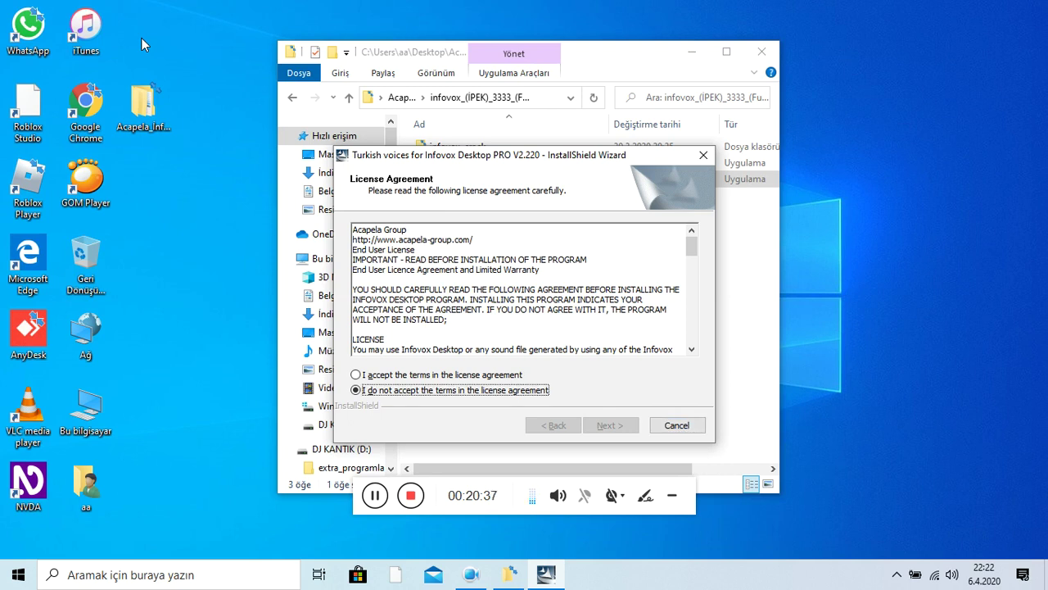
{"action": "key", "text": "Up"}
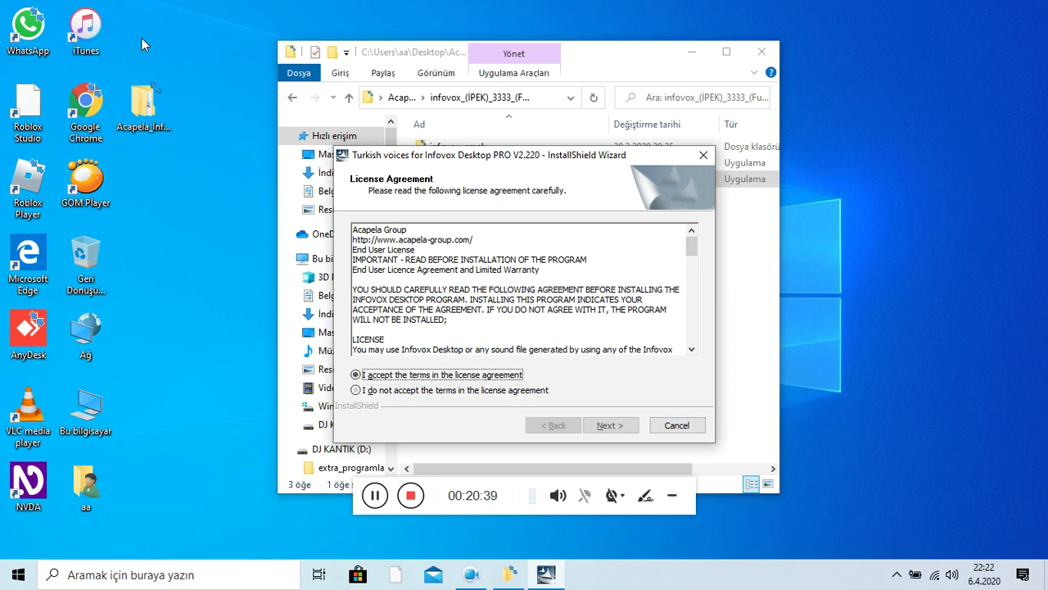
{"action": "key", "text": "Tab"}
{"action": "key", "text": "Tab"}
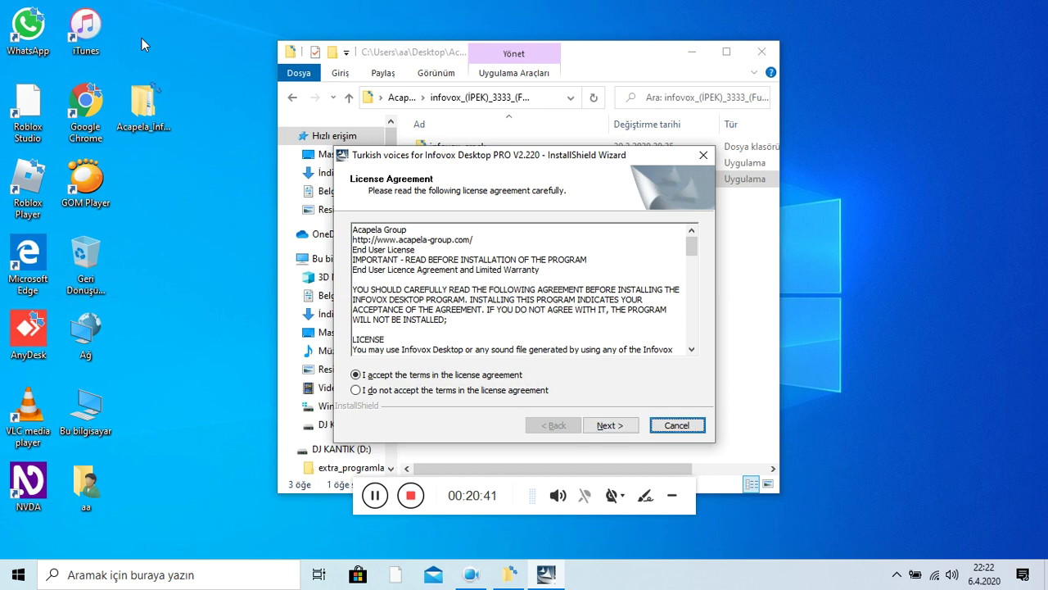
{"action": "key", "text": "shift+Tab"}
{"action": "key", "text": "Return"}
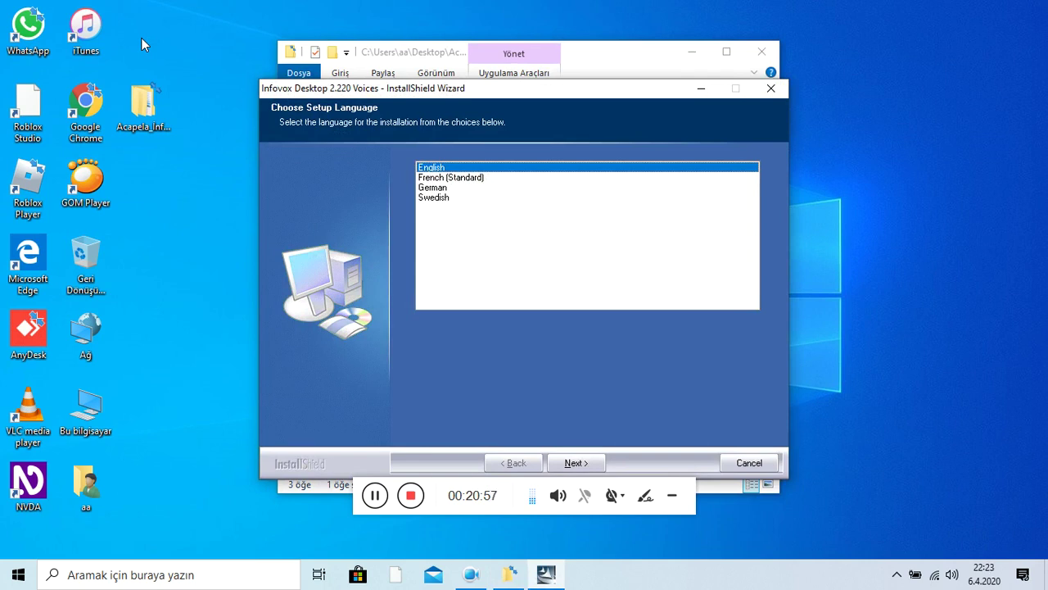
Choose English as the setup language and continue past the welcome and information pages to the voice selection
{"action": "key", "text": "Tab"}
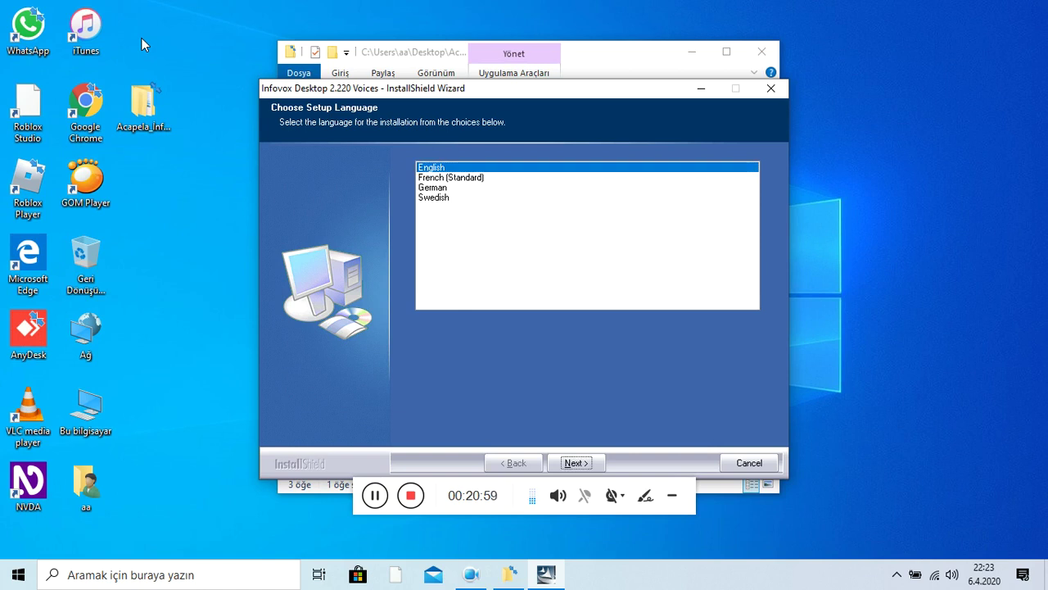
{"action": "key", "text": "Return"}
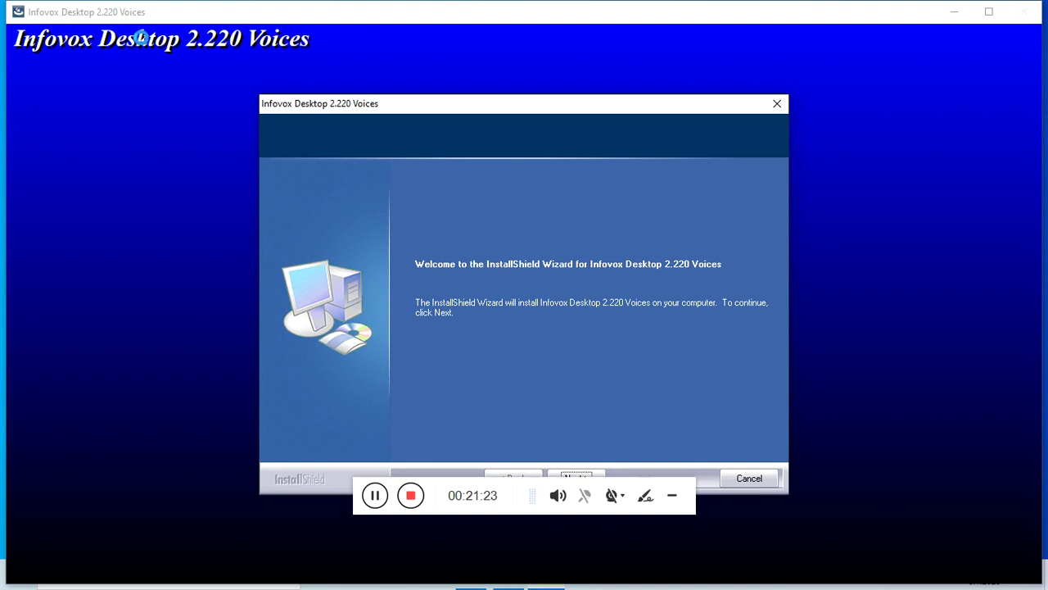
{"action": "key", "text": "Return"}
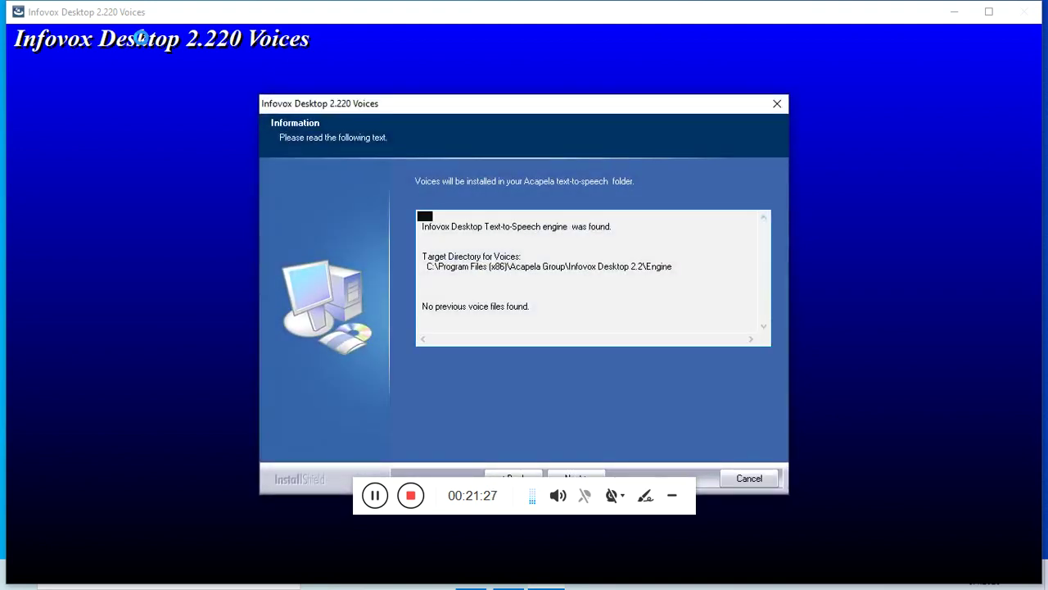
{"action": "key", "text": "Return"}
Install the selected Ipek22k, Turkish voice, finish the wizard and dismiss the voice license notice
{"action": "key", "text": "Tab"}
{"action": "key", "text": "Tab"}
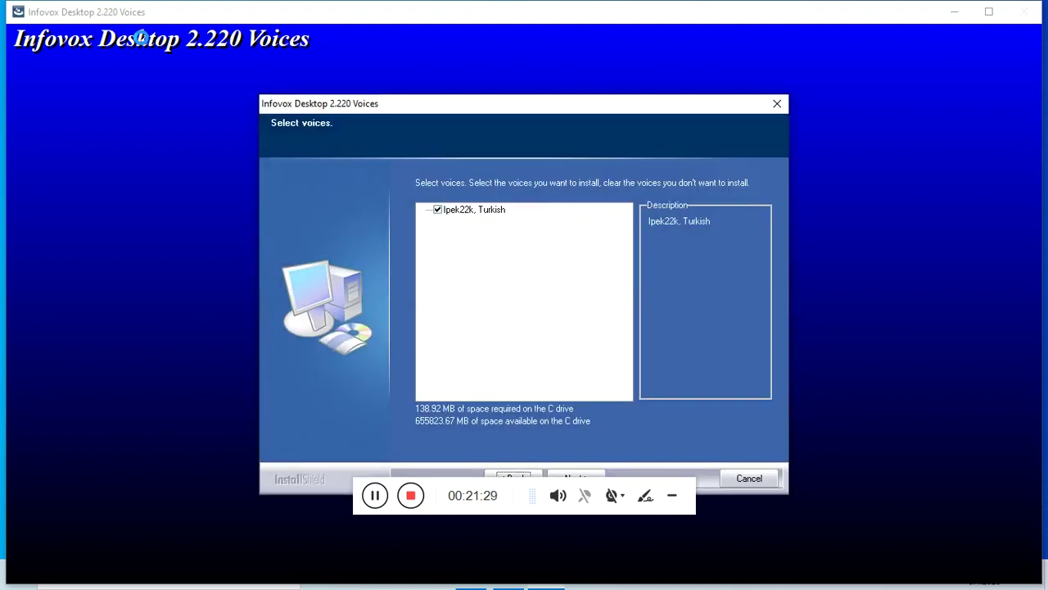
{"action": "key", "text": "Return"}
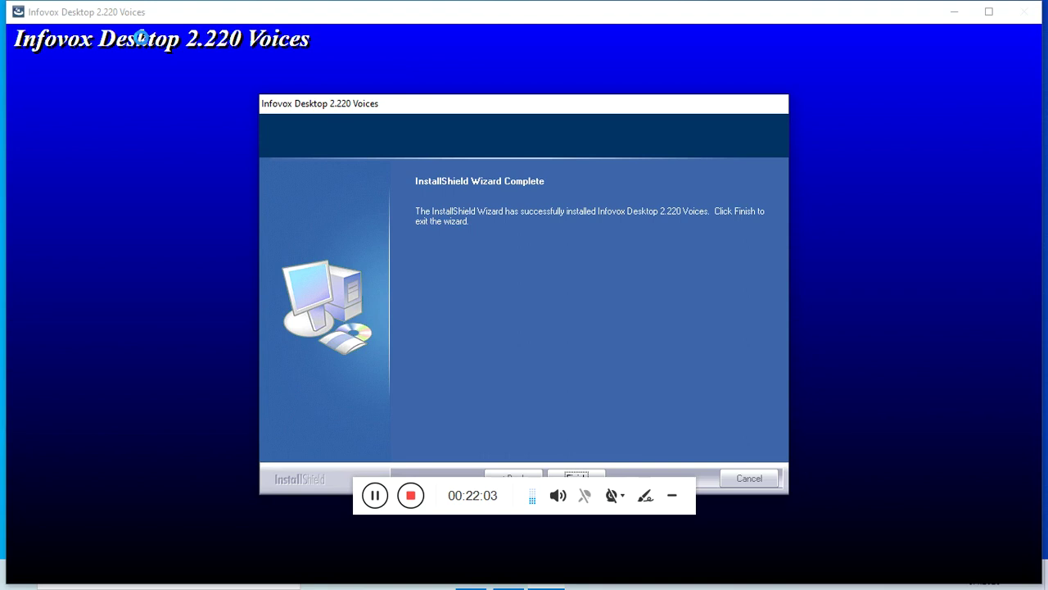
{"action": "key", "text": "Return"}
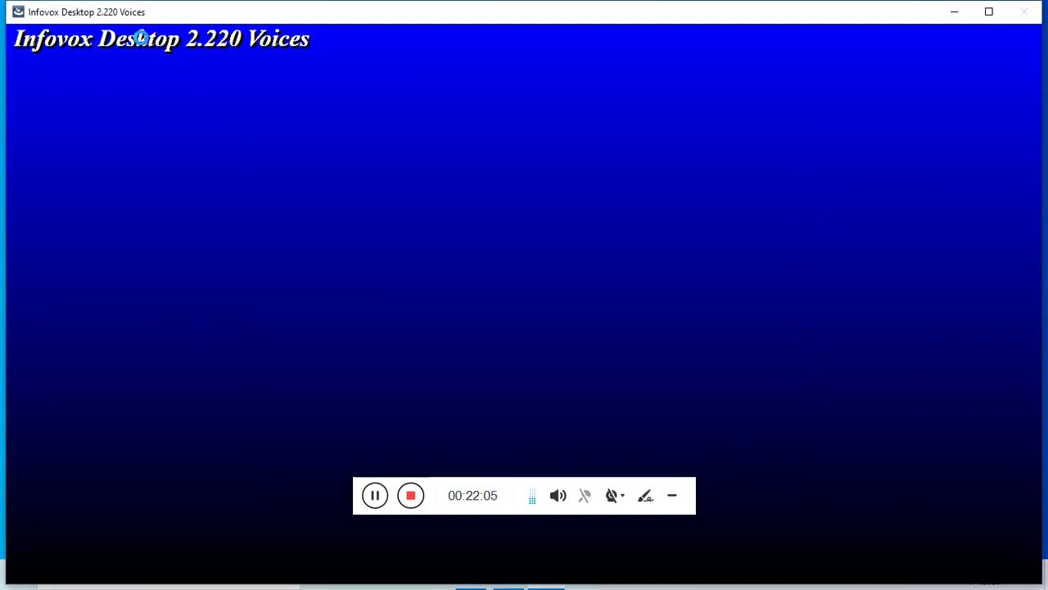
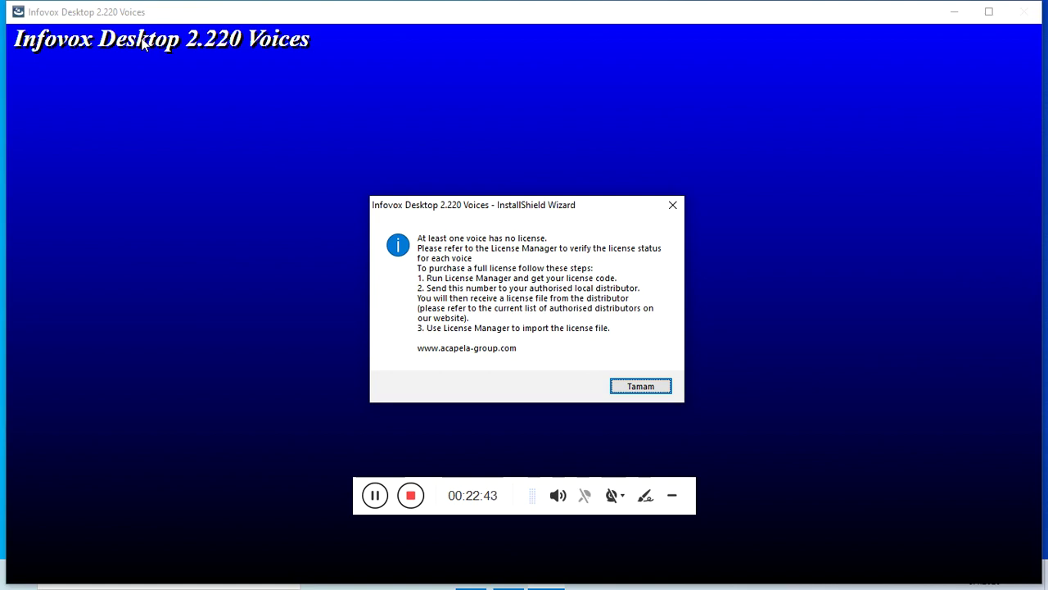
{"action": "key", "text": "Return"}
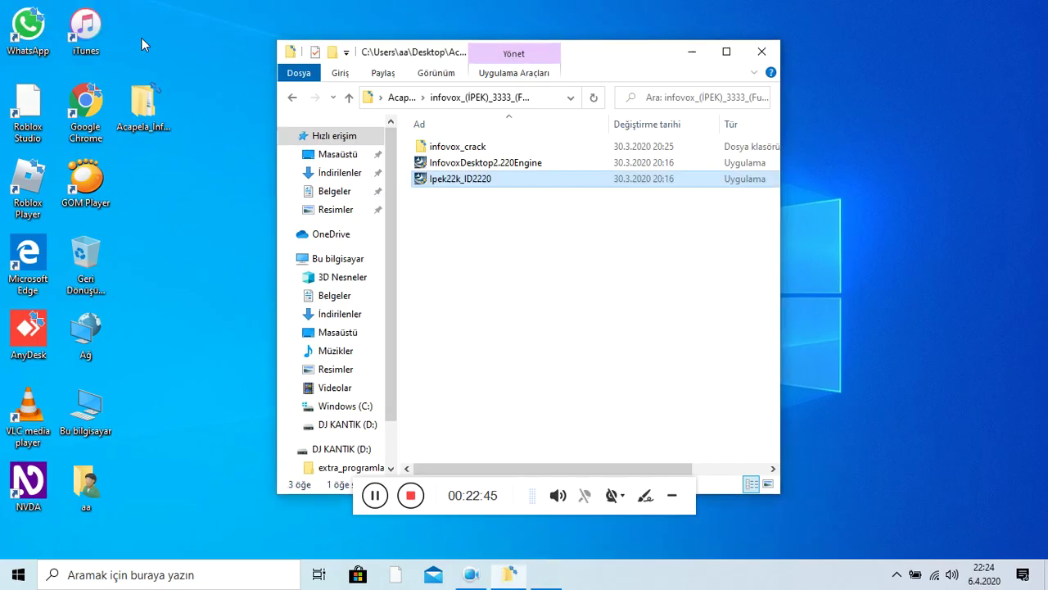
Open the infovox_crack folder and select the Lisans_Almak_İçin_Gerekli_Olan_Araçlar archive
{"action": "key", "text": "Up"}
{"action": "key", "text": "Up"}
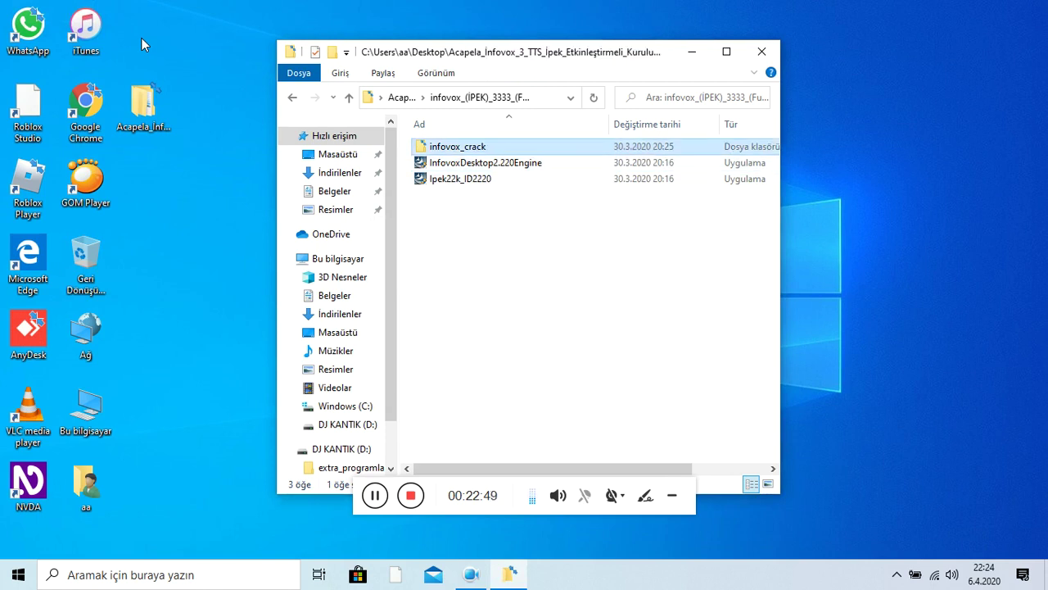
{"action": "key", "text": "Return"}
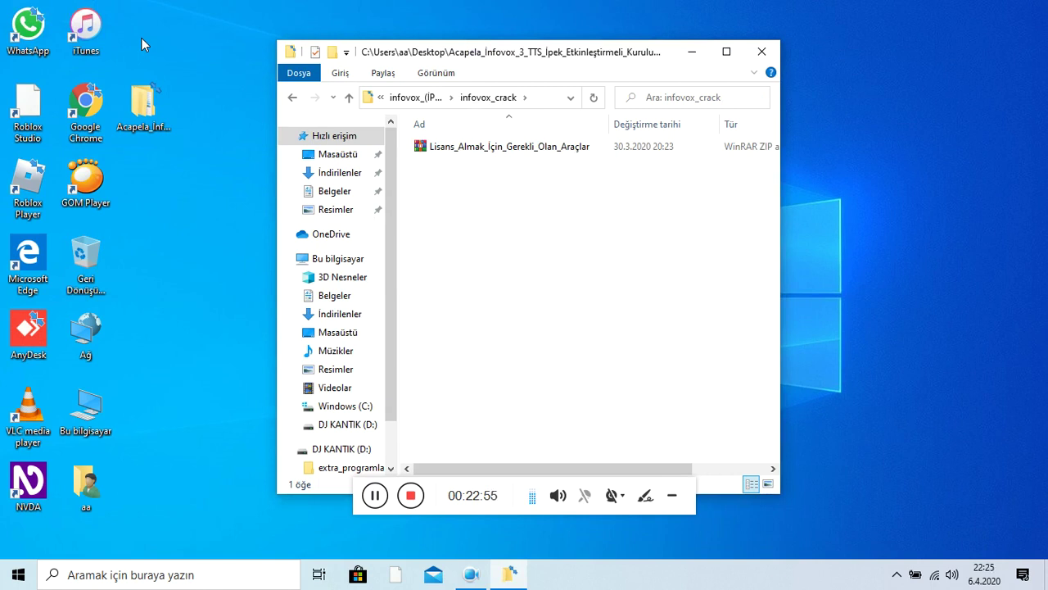
{"action": "key", "text": "Down"}
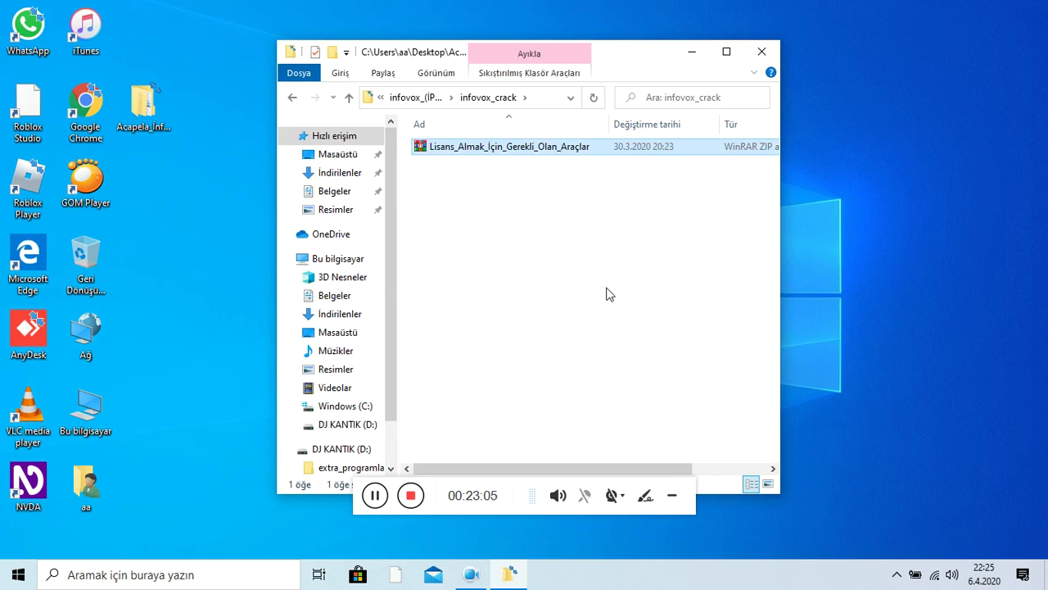
{"action": "right_click", "coordinate": [546, 157]}
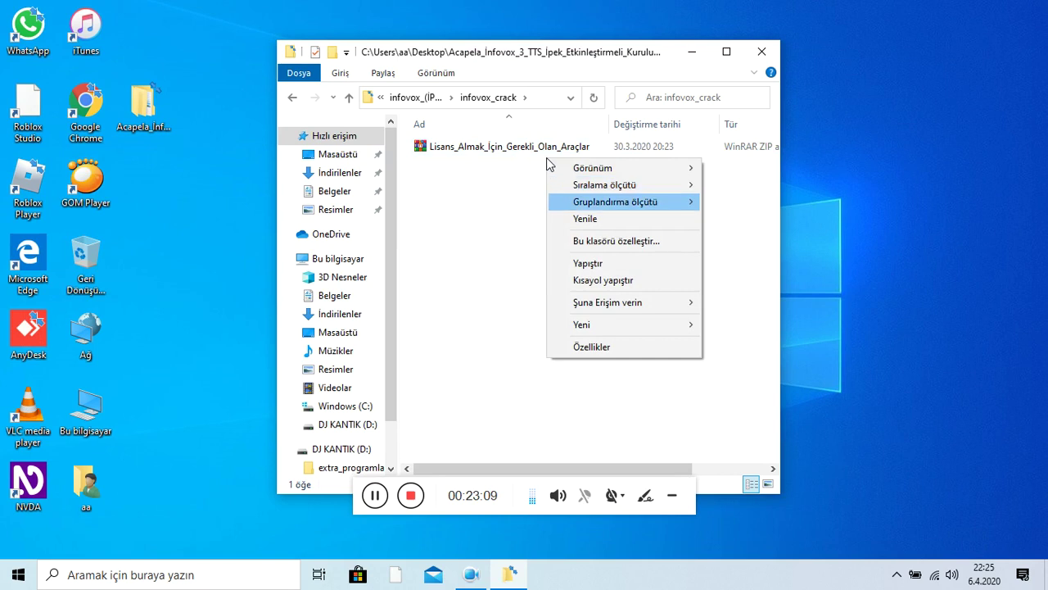
Extract the Lisans_Almak_İçin_Gerekli_Olan_Araçlar archive with WinRAR into a folder of the same name
{"action": "key", "text": "Return"}
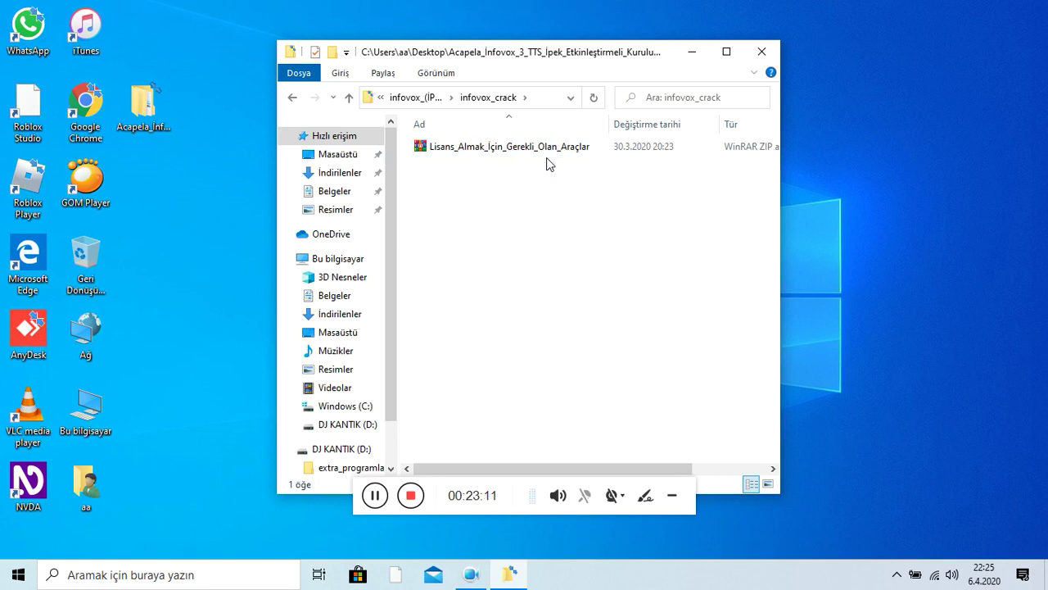
{"action": "right_click", "coordinate": [546, 155]}
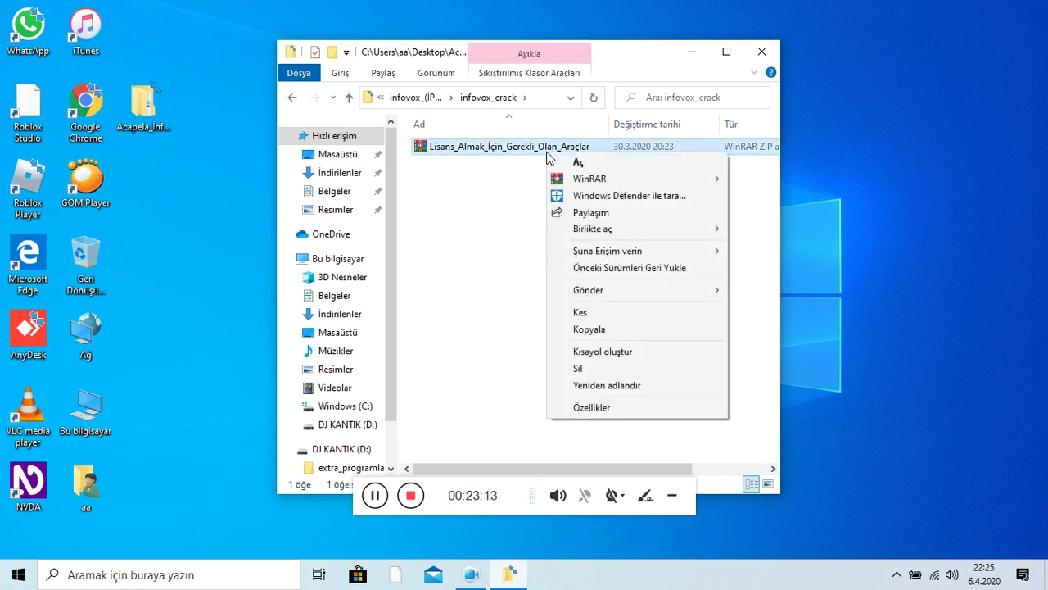
{"action": "key", "text": "Down"}
{"action": "key", "text": "Down"}
{"action": "key", "text": "Down"}
{"action": "key", "text": "Up"}
{"action": "key", "text": "Up"}
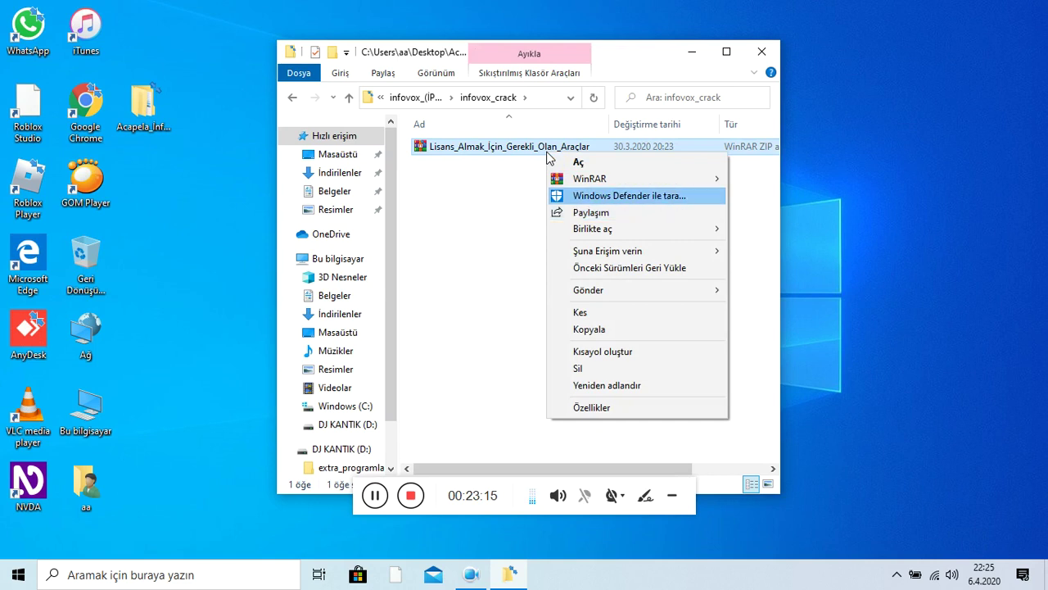
{"action": "key", "text": "Right"}
{"action": "key", "text": "Down"}
{"action": "key", "text": "Down"}
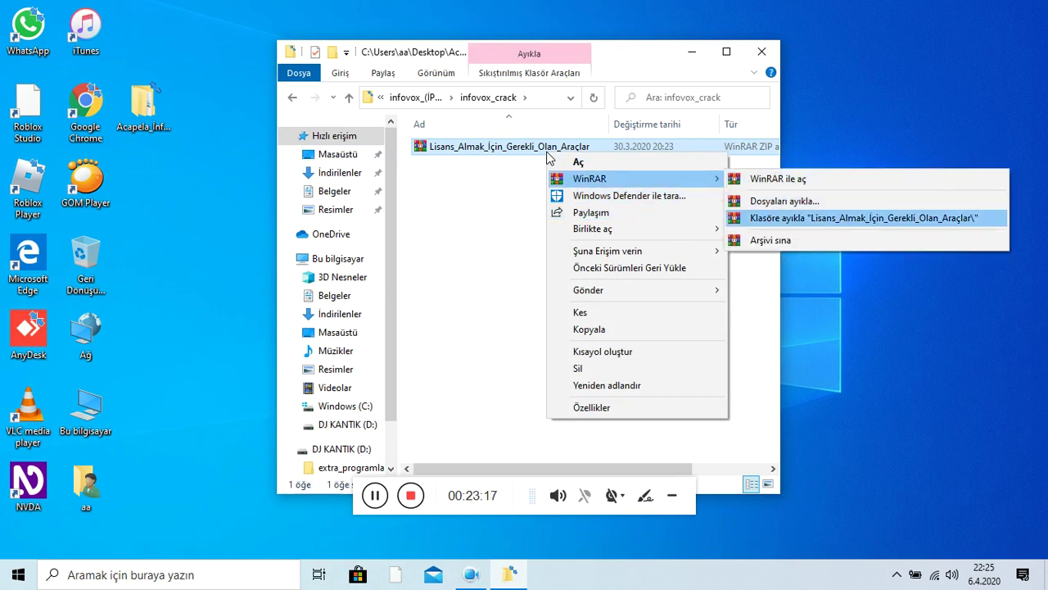
{"action": "key", "text": "Return"}
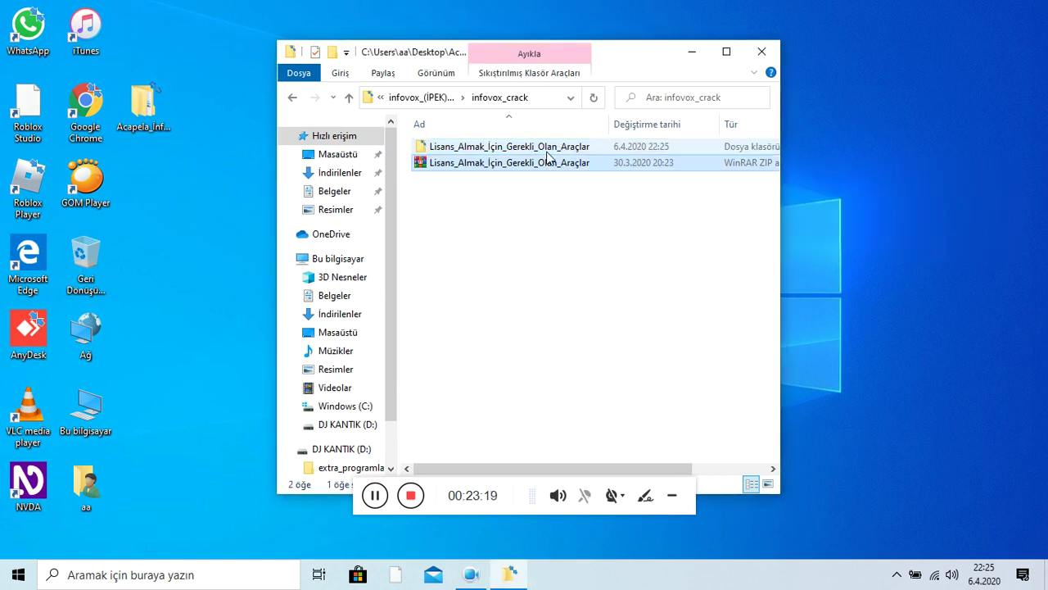
Permanently delete the Lisans_Almak_İçin_Gerekli_Olan_Araçlar ZIP archive, keeping the extracted folder
{"action": "key", "text": "Up"}
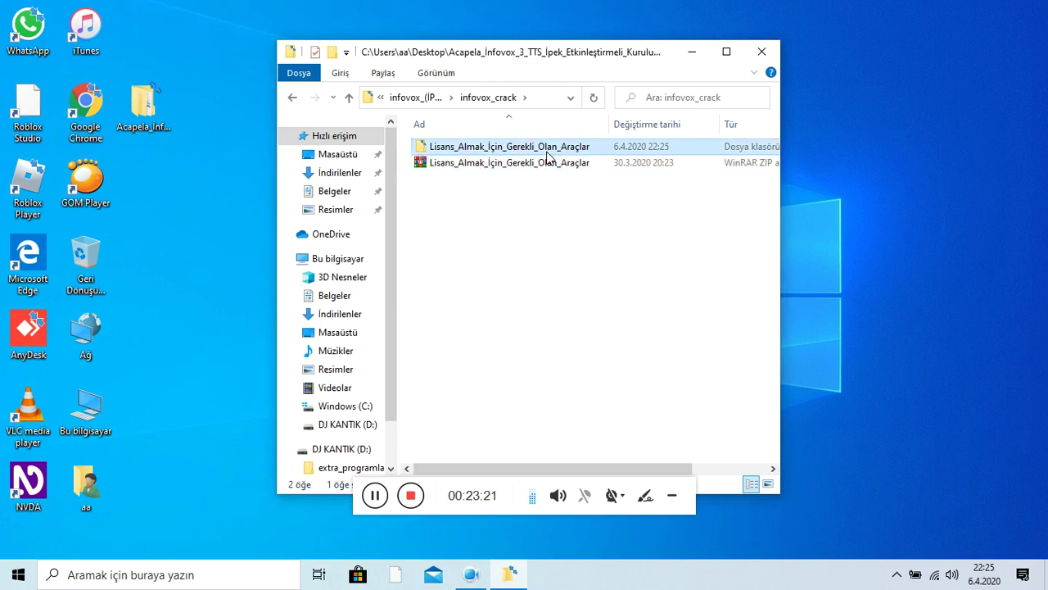
{"action": "key", "text": "Down"}
{"action": "key", "text": "shift+Delete"}
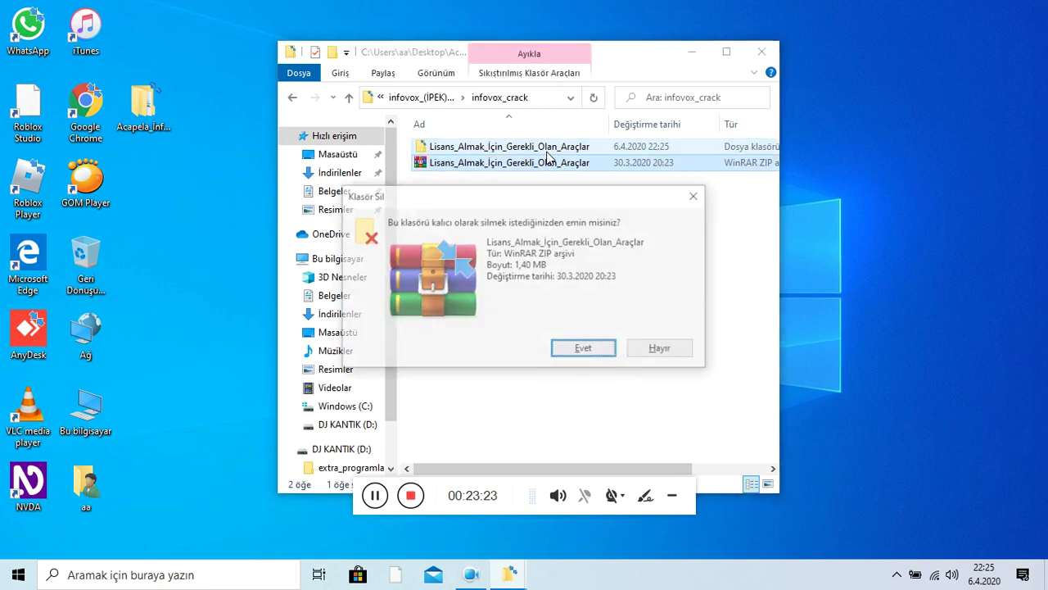
{"action": "key", "text": "Return"}
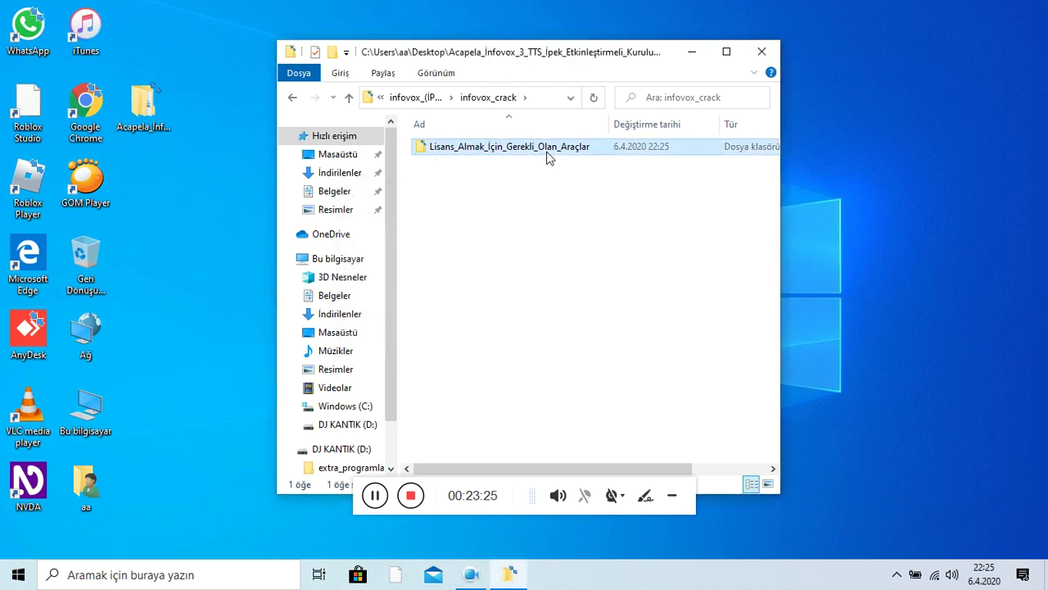
Open the extracted Lisans_Almak_İçin_Gerekli_Olan_Araçlar folder and launch the SP_203 installer
{"action": "key", "text": "Return"}
{"action": "key", "text": "Down"}
{"action": "key", "text": "Up"}
{"action": "key", "text": "Down"}
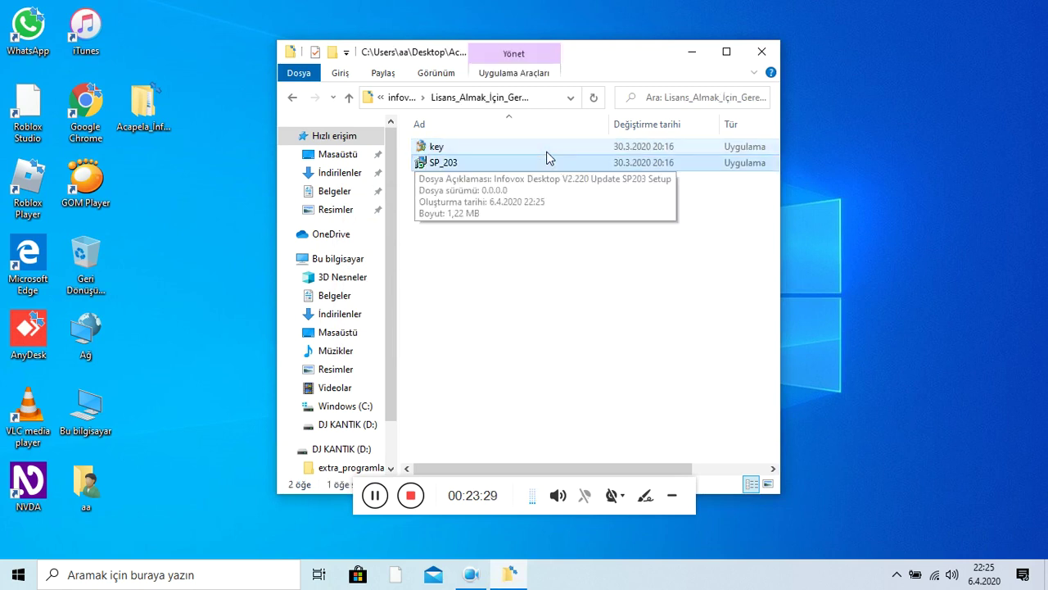
{"action": "key", "text": "Return"}
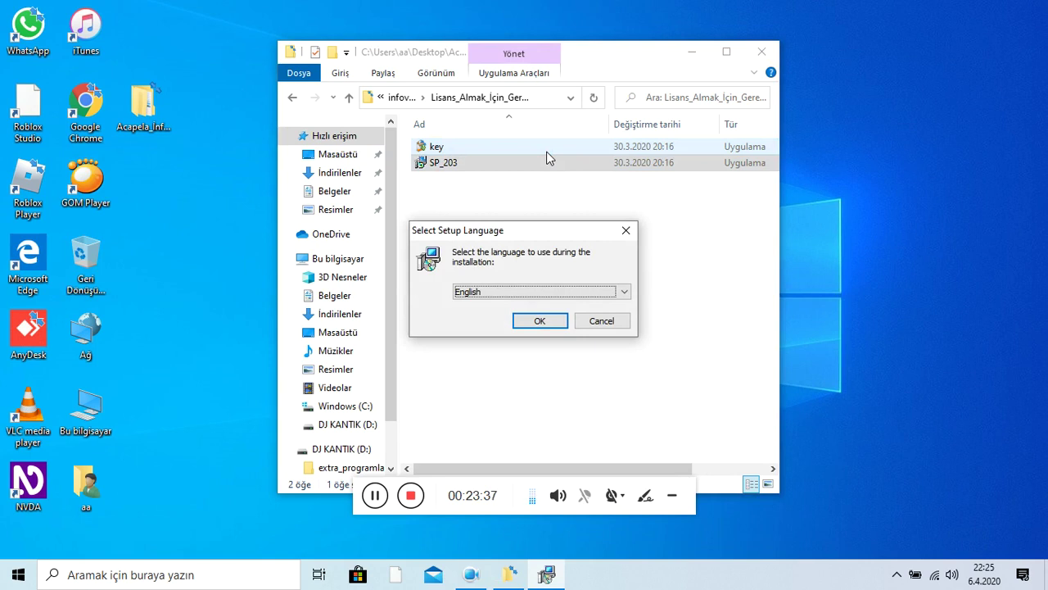
Install Infovox Desktop V2.220 Update SP203 with English as the setup language and finish the wizard
{"action": "key", "text": "Tab"}
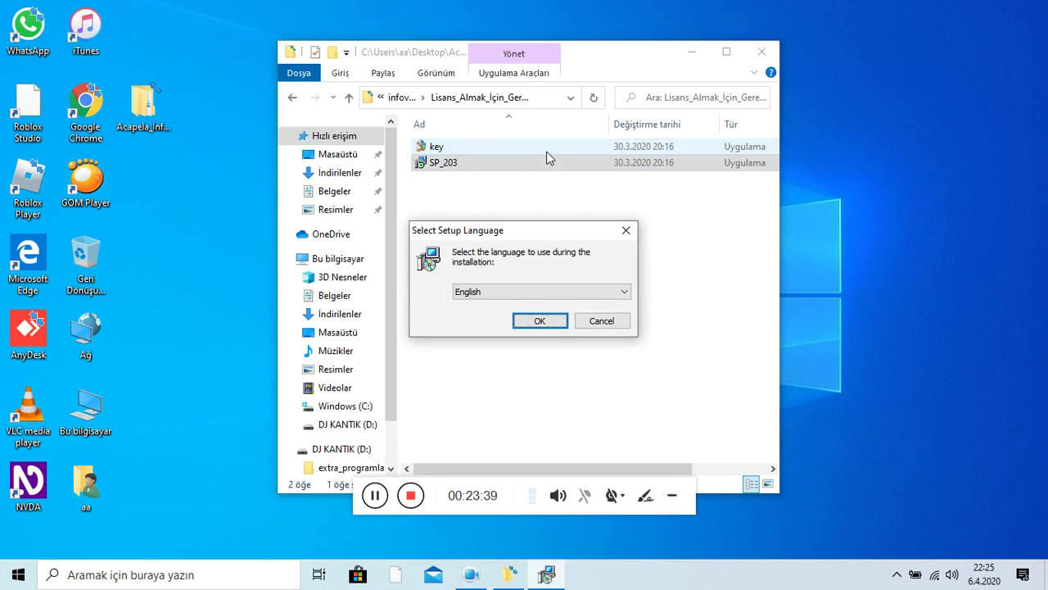
{"action": "key", "text": "Return"}
{"action": "key", "text": "Tab"}
{"action": "key", "text": "Tab"}
{"action": "key", "text": "Return"}
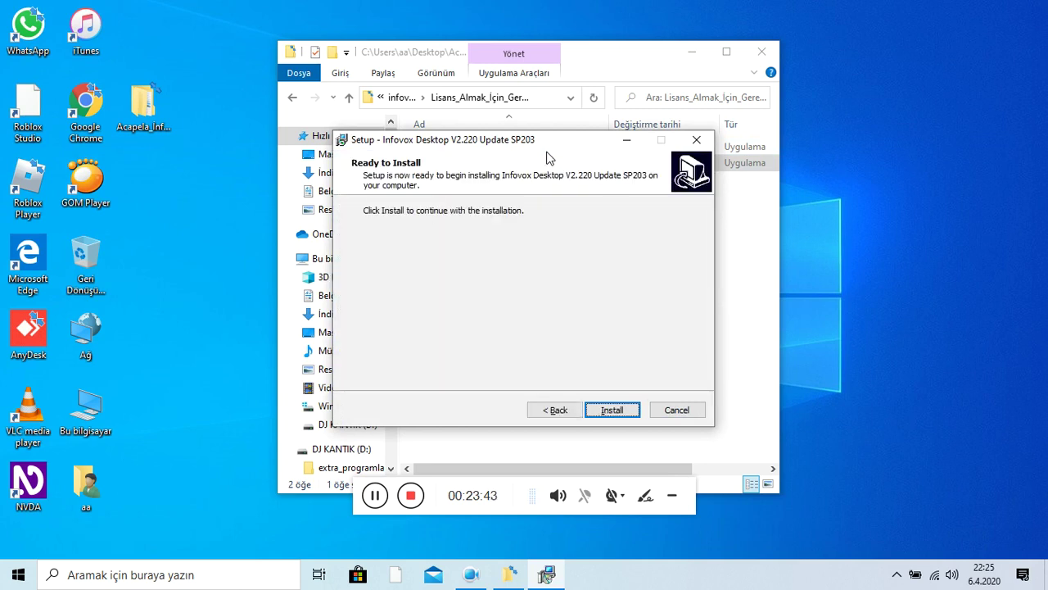
{"action": "key", "text": "Return"}
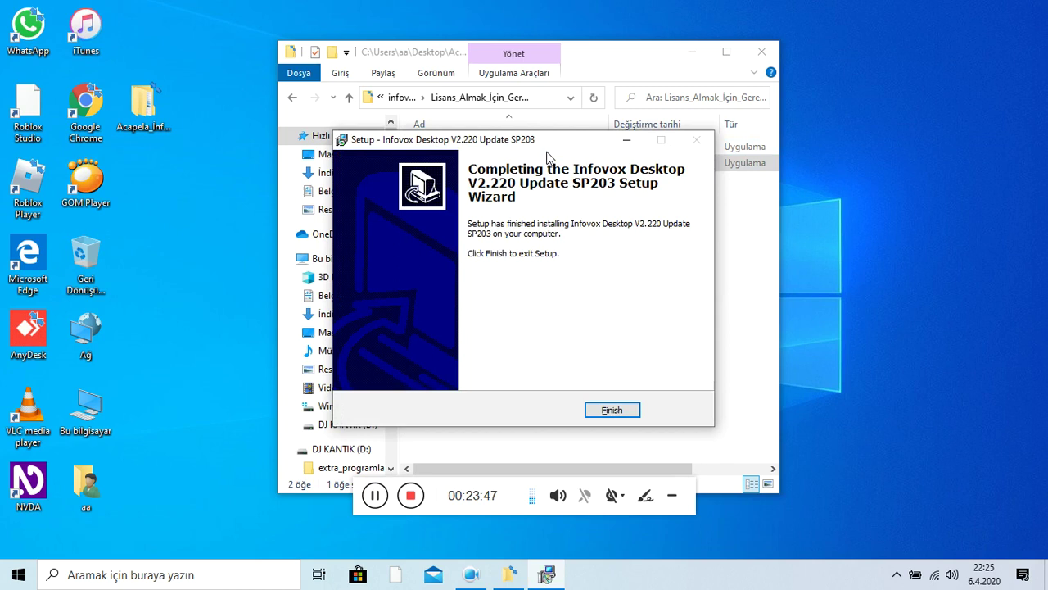
{"action": "key", "text": "Return"}
Run the key application to save the Infovox.lic license file to the desktop, and close the folder window
{"action": "left_click", "coordinate": [547, 151]}
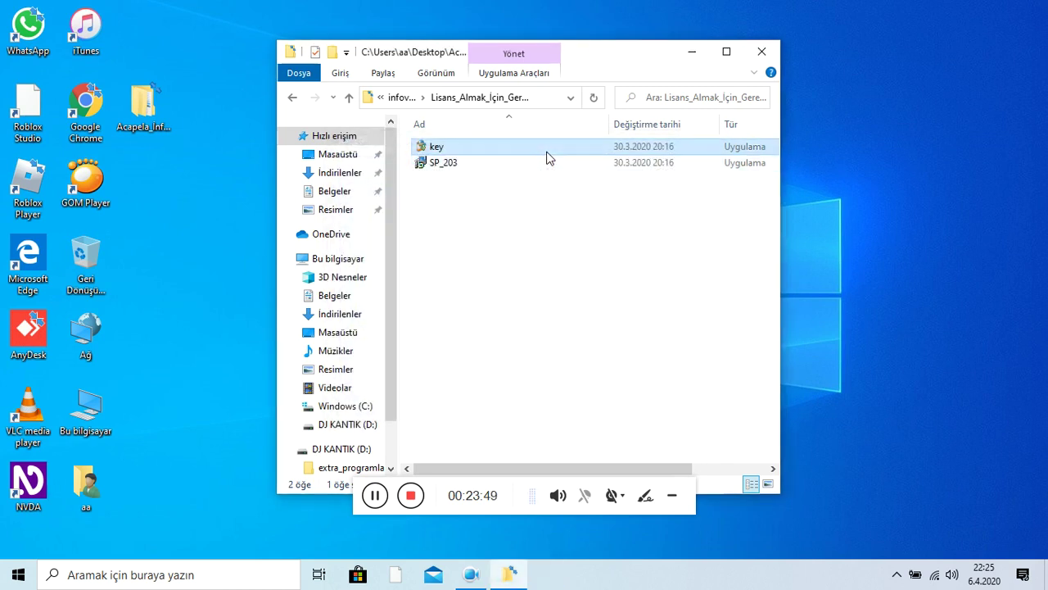
{"action": "double_click", "coordinate": [547, 158]}
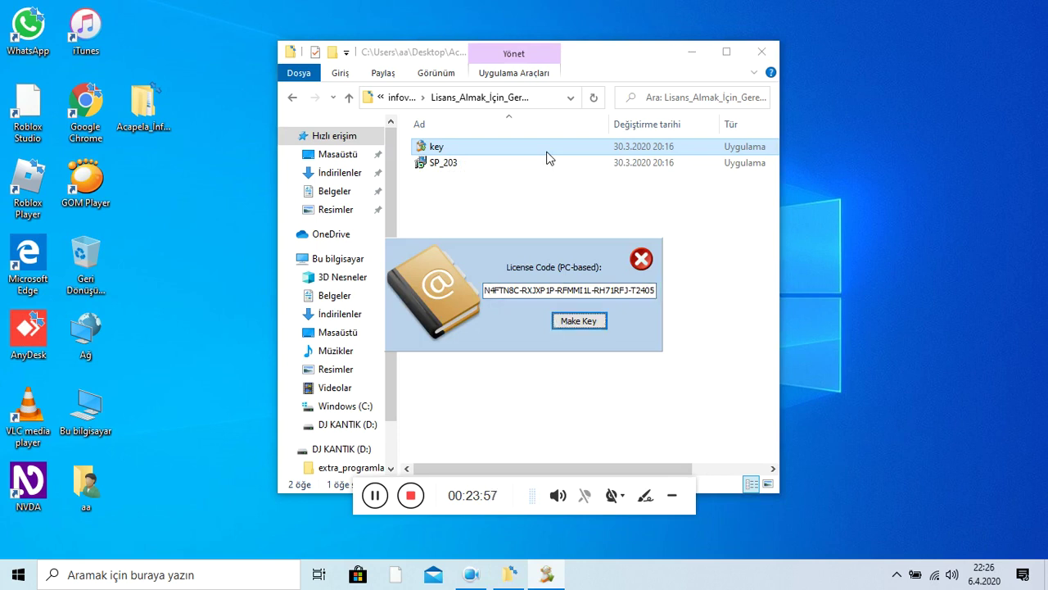
{"action": "key", "text": "Return"}
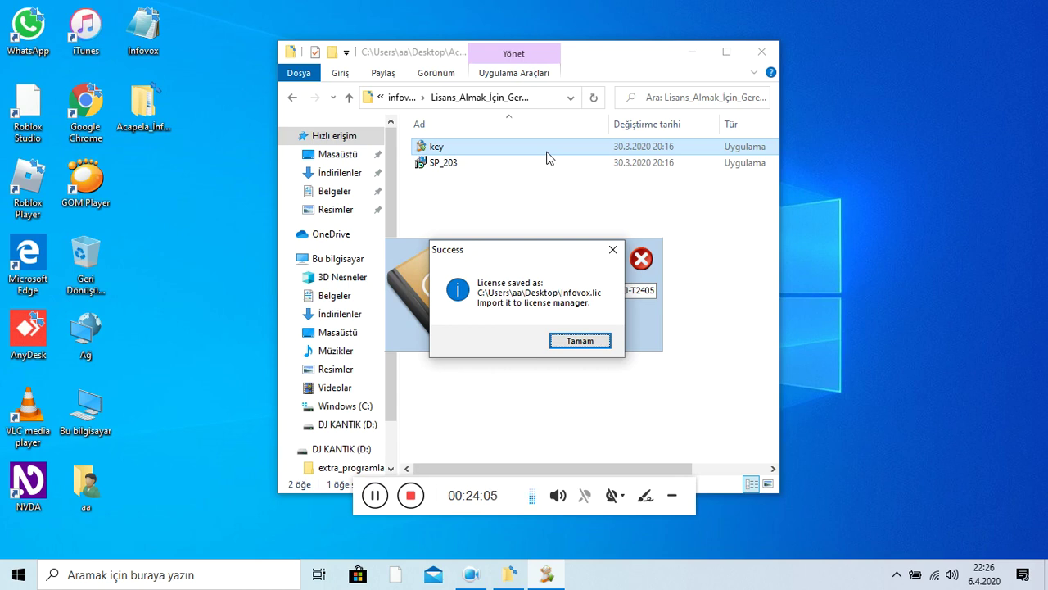
{"action": "key", "text": "Return"}
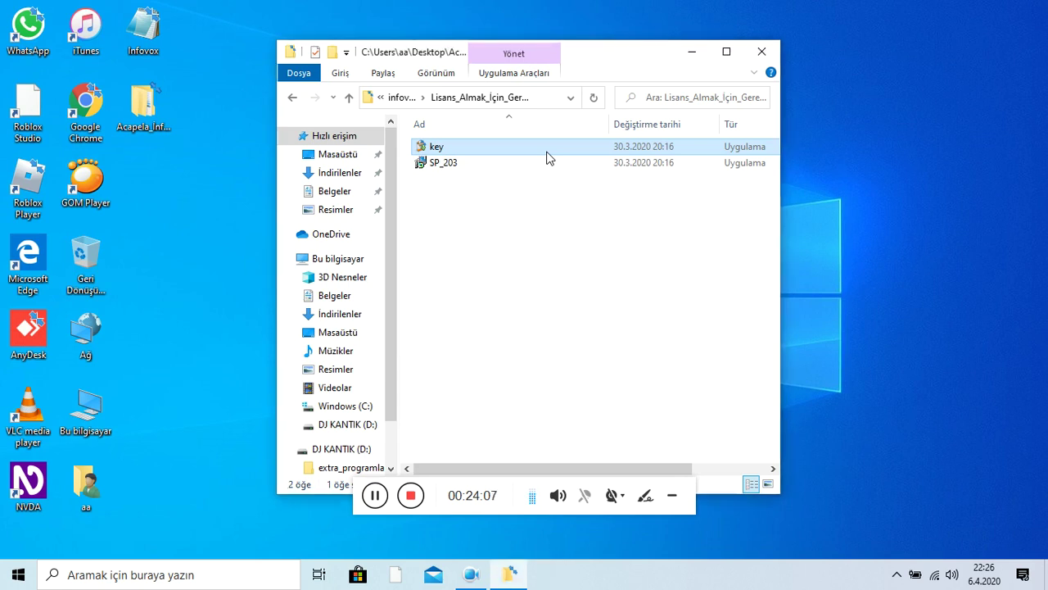
{"action": "key", "text": "alt+F4"}
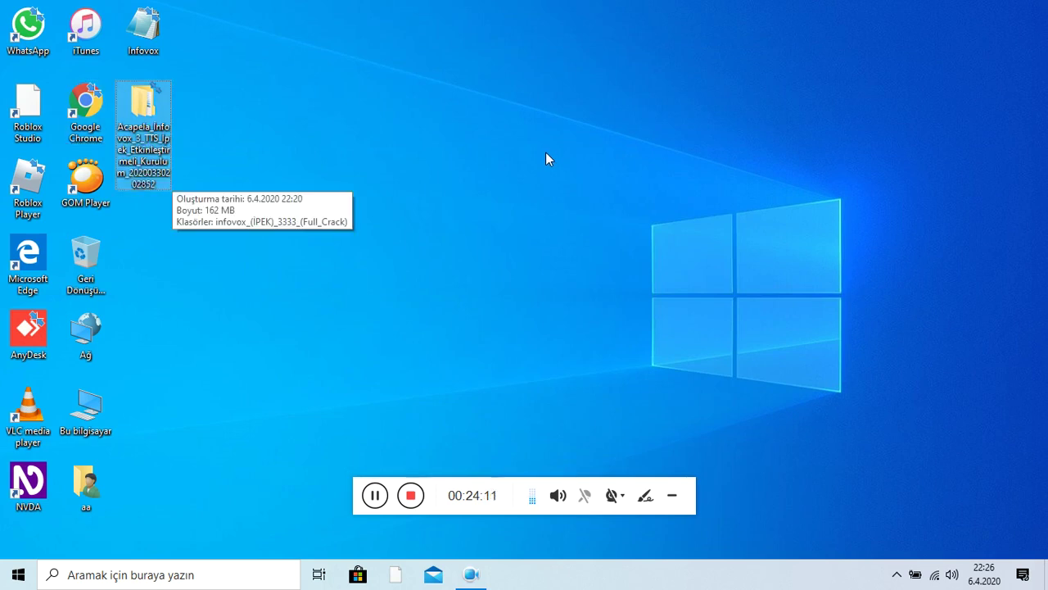
Try to permanently delete the Acapela_İnfovox_3_TTS setup folder from the desktop
{"action": "key", "text": "shift+Delete"}
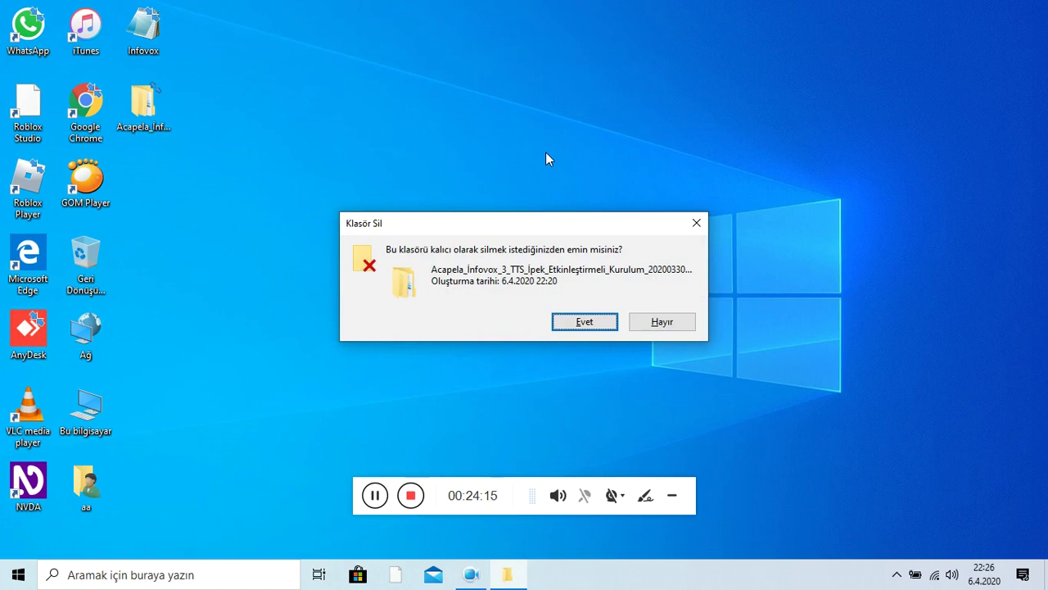
{"action": "key", "text": "Return"}
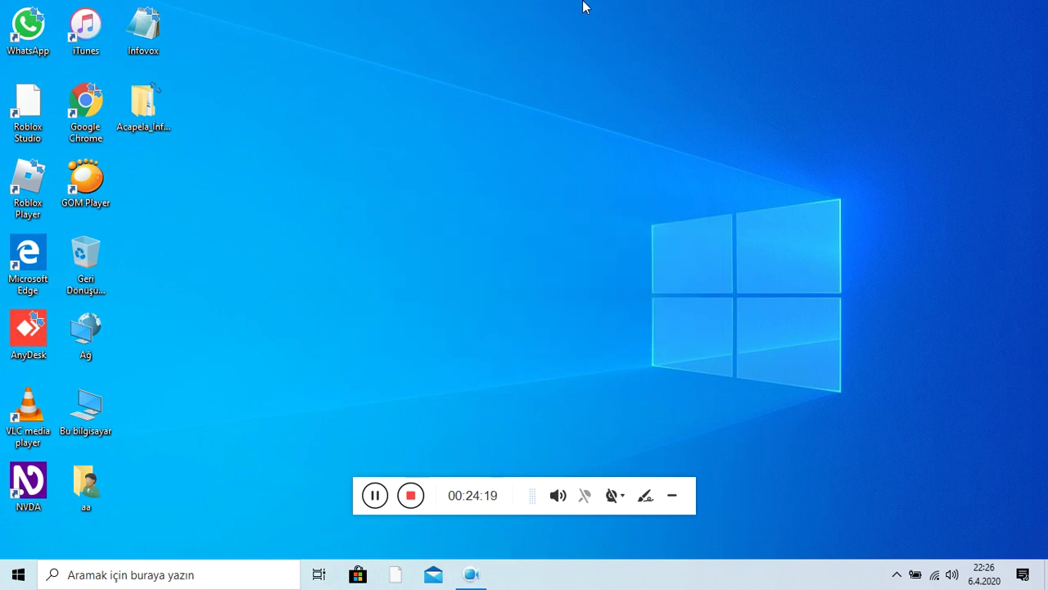
Select the Acapela_İnfovox_3_TTS setup folder on the desktop and delete it permanently, leaving the Infovox license file
{"action": "key", "text": "Down"}
{"action": "key", "text": "Down"}
{"action": "key", "text": "Down"}
{"action": "key", "text": "Down"}
{"action": "key", "text": "Down"}
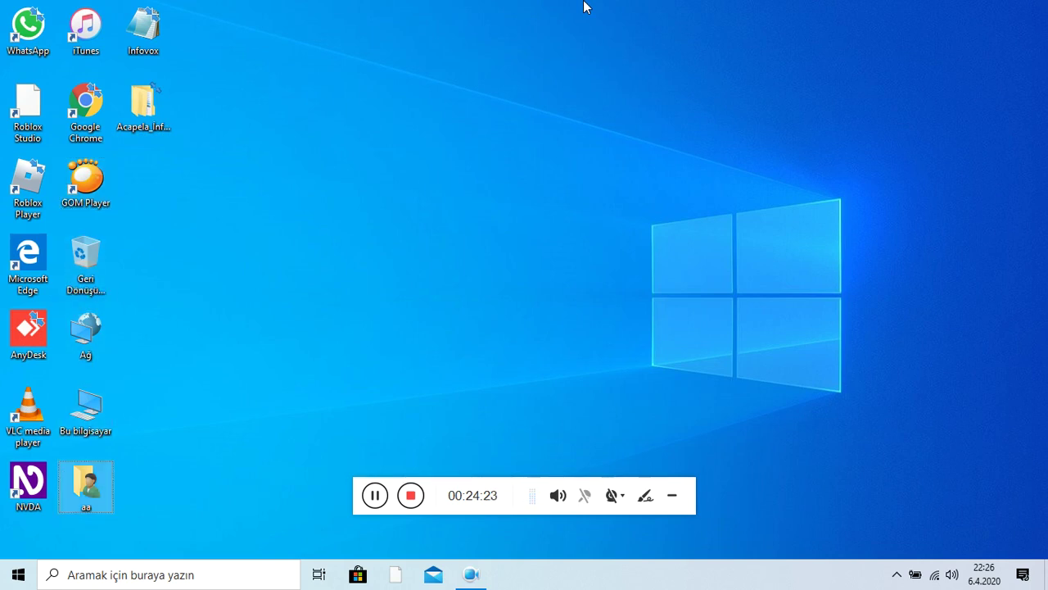
{"action": "key", "text": "Up"}
{"action": "key", "text": "Down"}
{"action": "key", "text": "Left"}
{"action": "key", "text": "Up"}
{"action": "key", "text": "Down"}
{"action": "key", "text": "Right"}
{"action": "key", "text": "Up"}
{"action": "key", "text": "Up"}
{"action": "key", "text": "Up"}
{"action": "key", "text": "Up"}
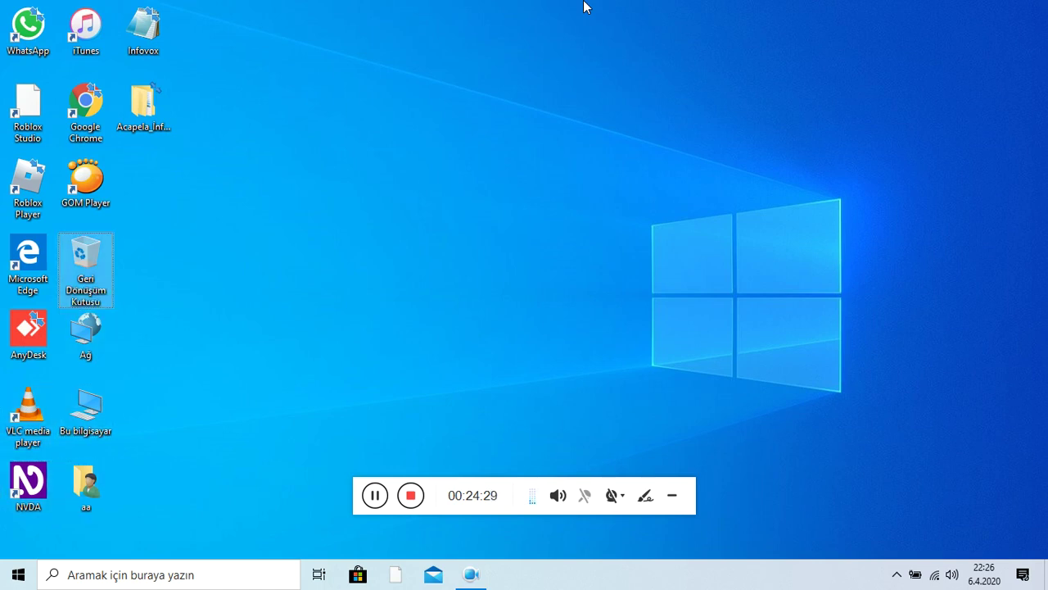
{"action": "key", "text": "Up"}
{"action": "key", "text": "Up"}
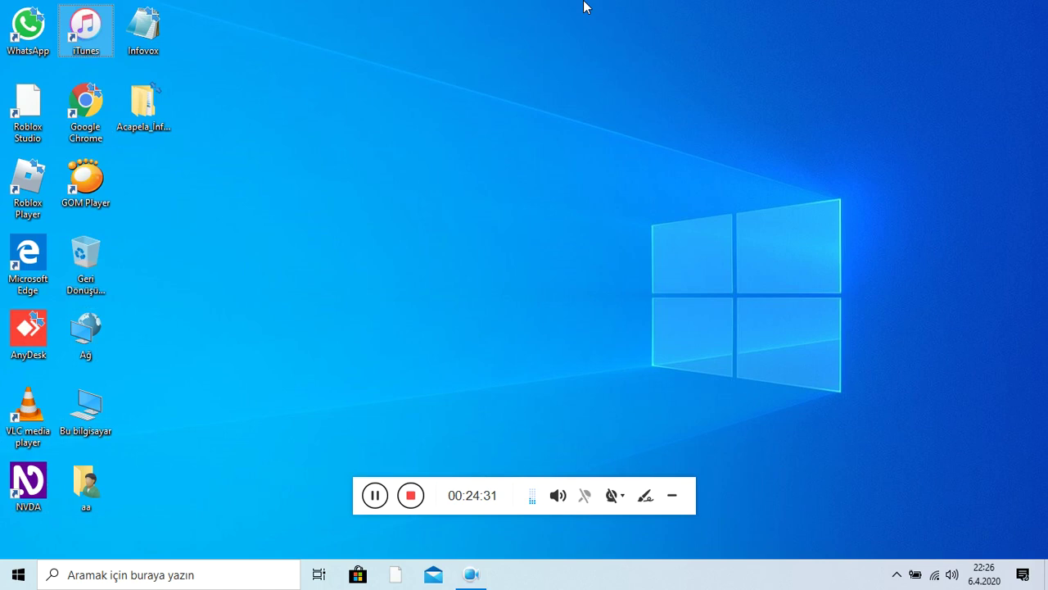
{"action": "key", "text": "Right"}
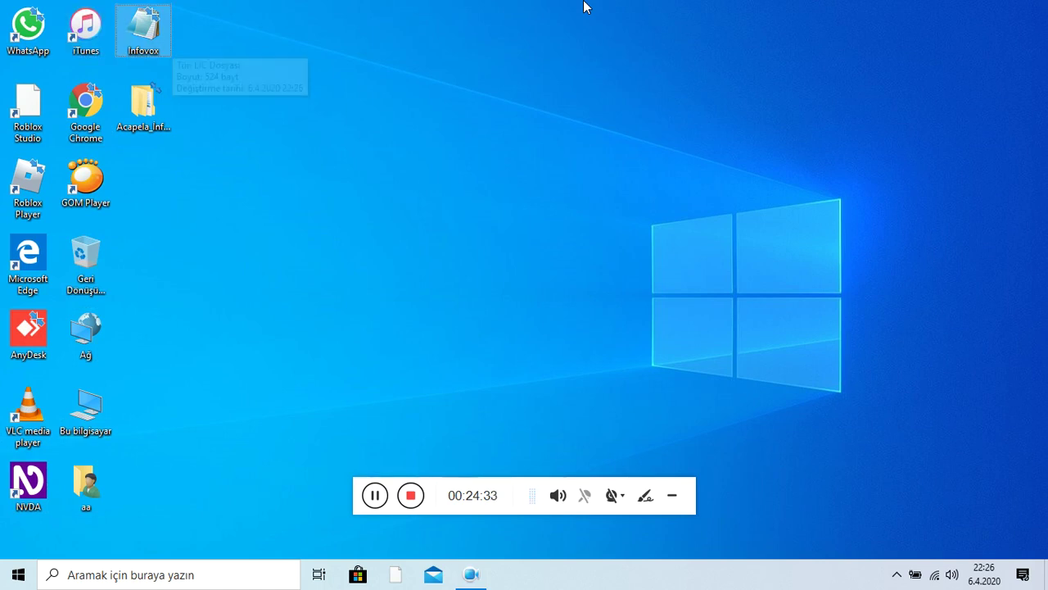
{"action": "key", "text": "Down"}
{"action": "key", "text": "Up"}
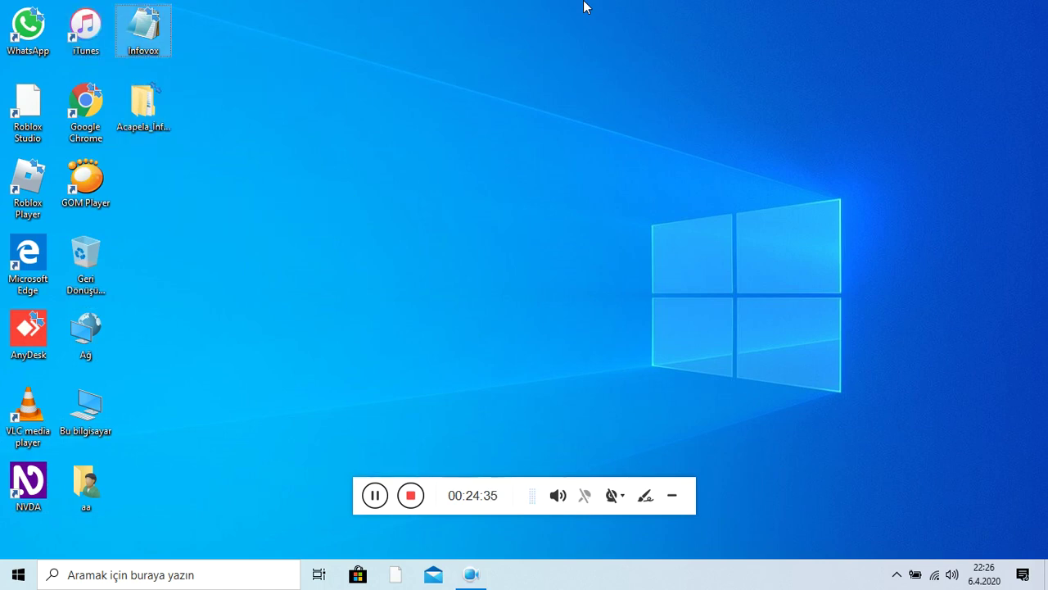
{"action": "key", "text": "Down"}
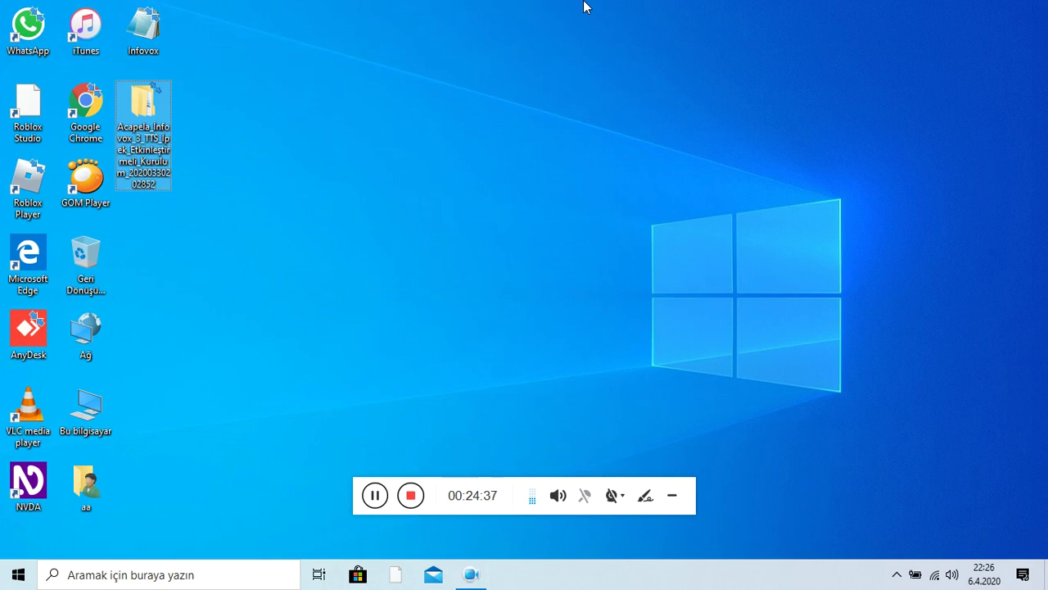
{"action": "key", "text": "shift+Delete"}
{"action": "key", "text": "Tab"}
{"action": "key", "text": "shift+Tab"}
{"action": "key", "text": "Return"}
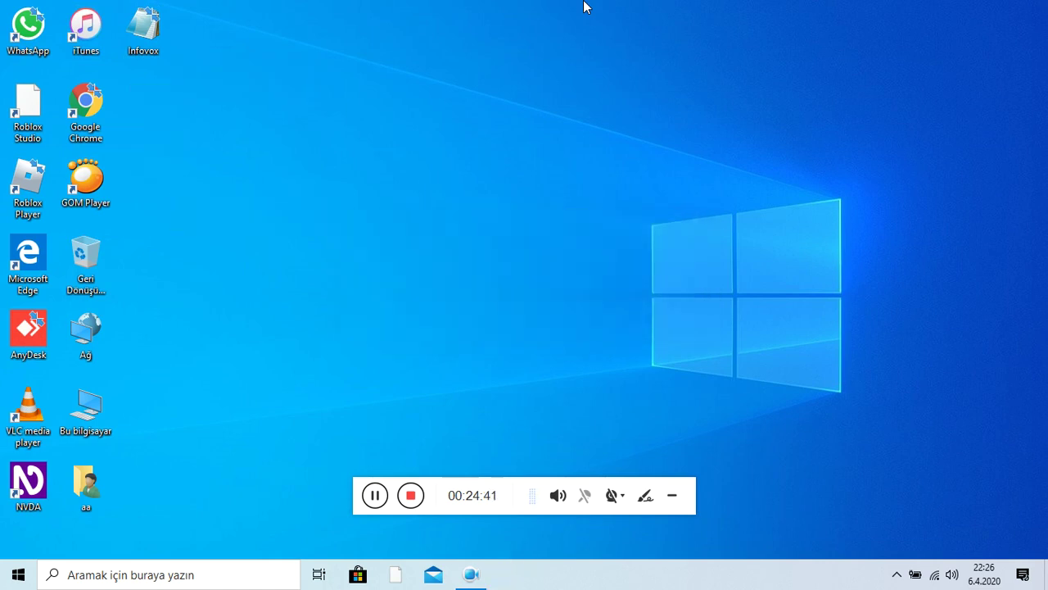
Expand the Acapela Group folder in the Start list of installed apps
{"action": "key", "text": "super"}
{"action": "key", "text": "Down"}
{"action": "key", "text": "Down"}
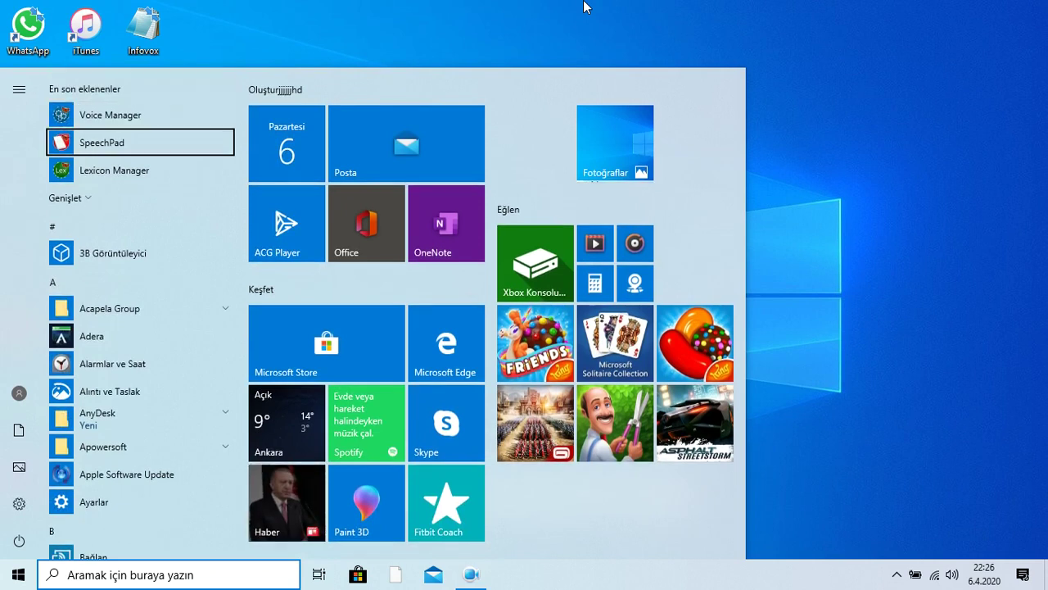
{"action": "key", "text": "Down"}
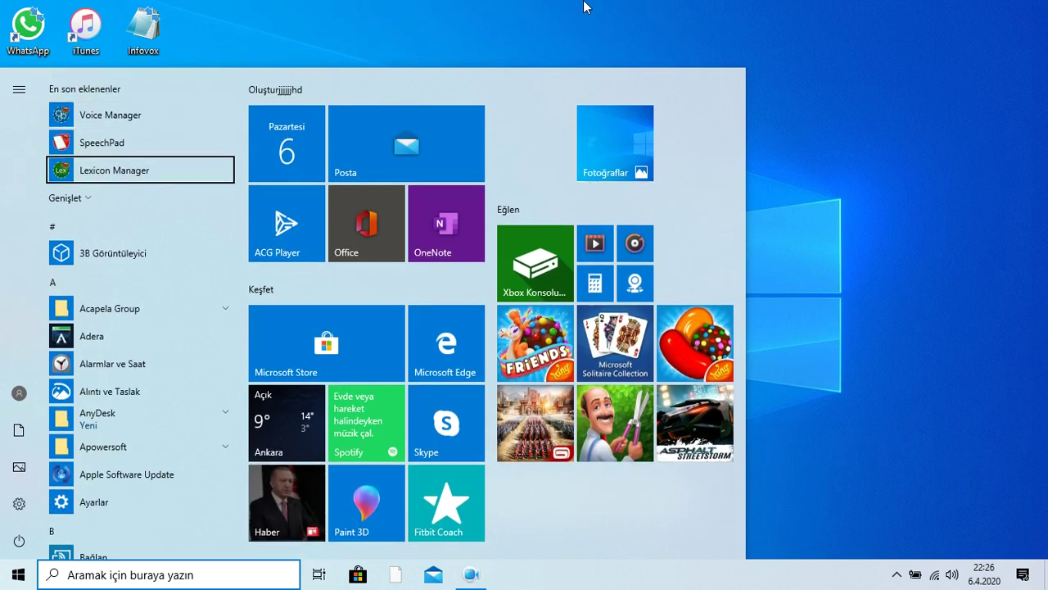
{"action": "key", "text": "Down"}
{"action": "key", "text": "Up"}
{"action": "key", "text": "Up"}
{"action": "key", "text": "Up"}
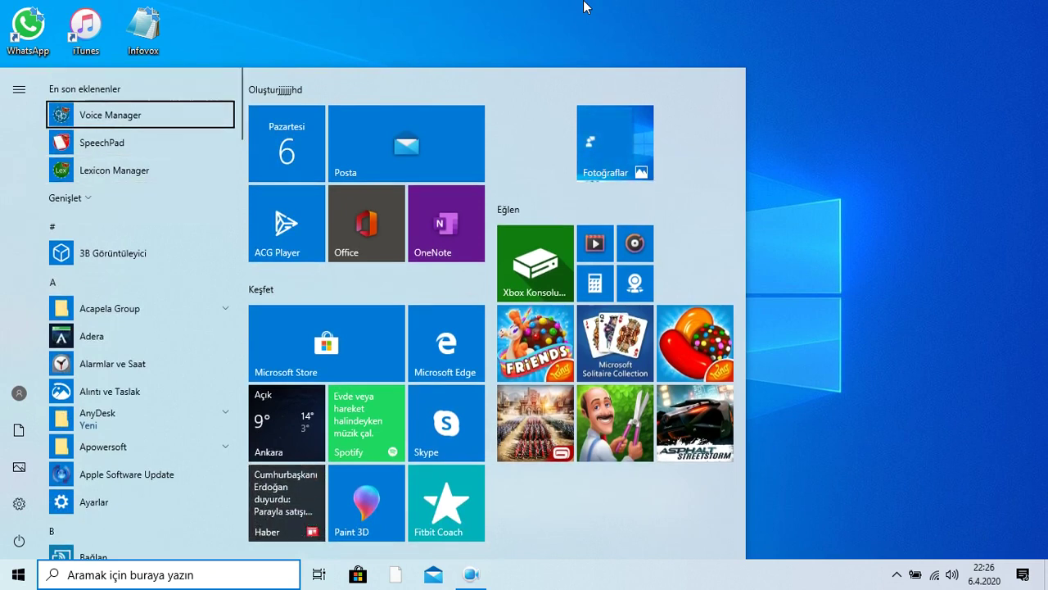
{"action": "key", "text": "Up"}
{"action": "key", "text": "Down"}
{"action": "key", "text": "Down"}
{"action": "key", "text": "Down"}
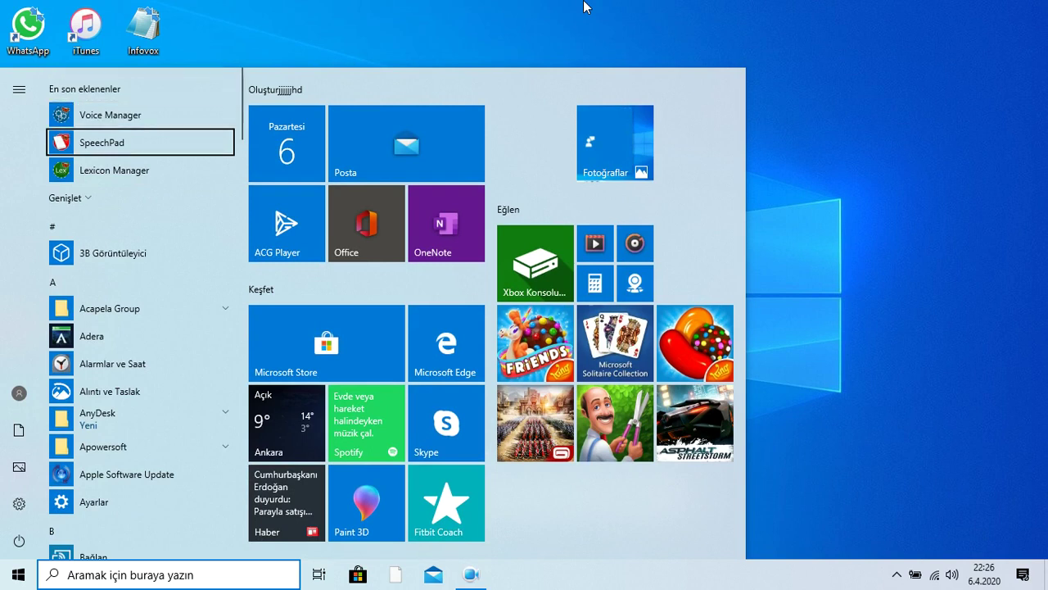
{"action": "key", "text": "Down"}
{"action": "key", "text": "Down"}
{"action": "key", "text": "Down"}
{"action": "key", "text": "Down"}
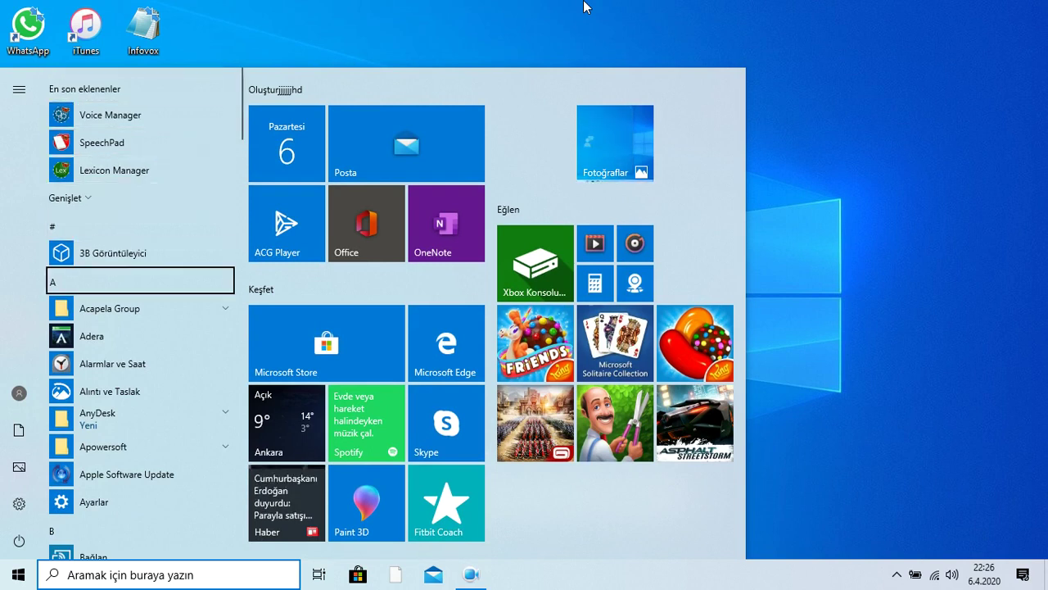
{"action": "key", "text": "Down"}
{"action": "key", "text": "Return"}
Launch License Manager from the Acapela Group folder in the Start list of installed apps
{"action": "key", "text": "Down"}
{"action": "key", "text": "Down"}
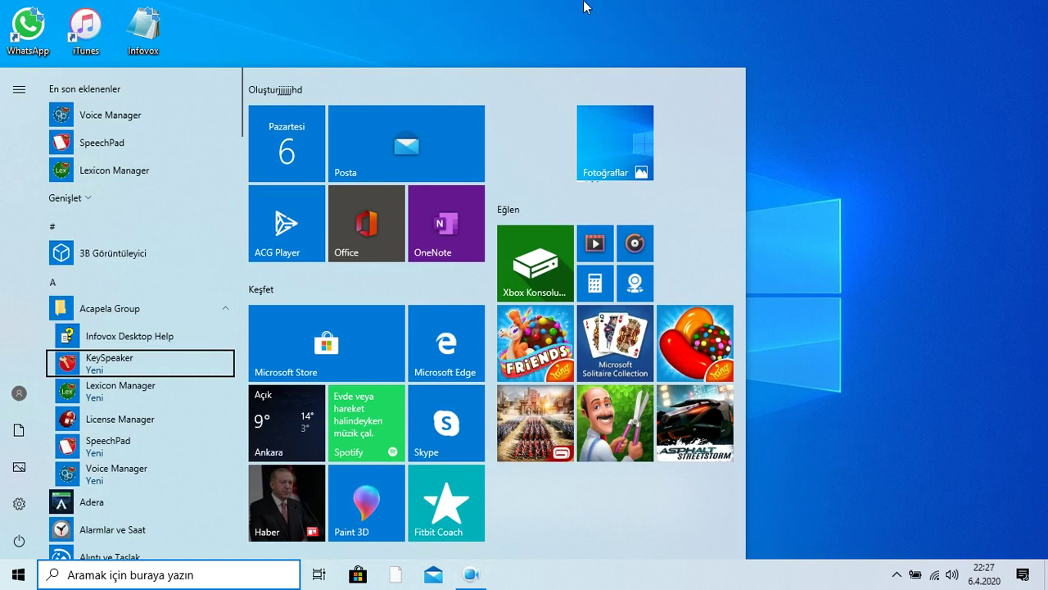
{"action": "key", "text": "Up"}
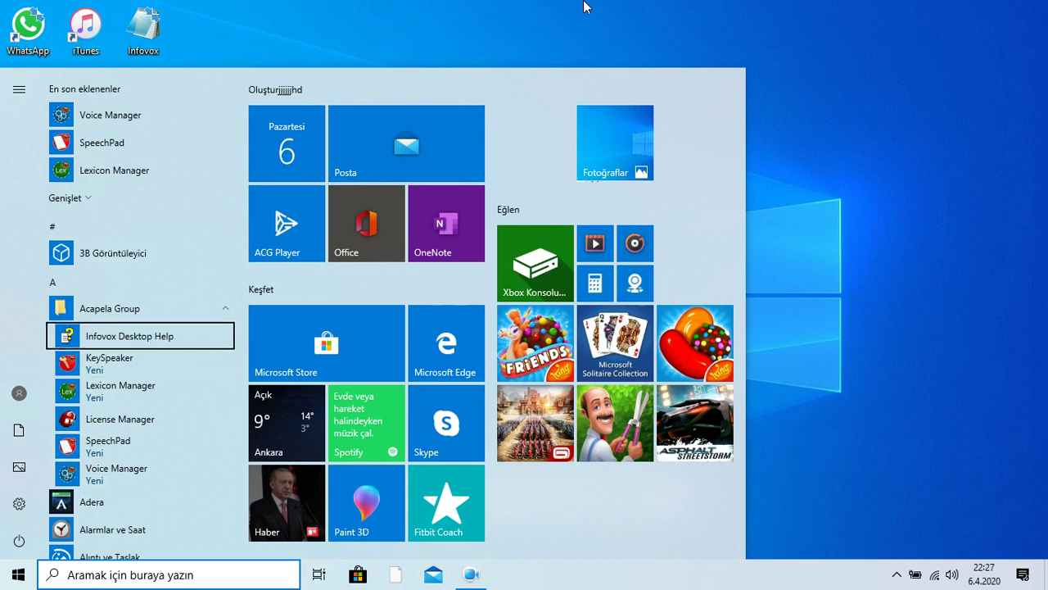
{"action": "key", "text": "Down"}
{"action": "key", "text": "Down"}
{"action": "key", "text": "Down"}
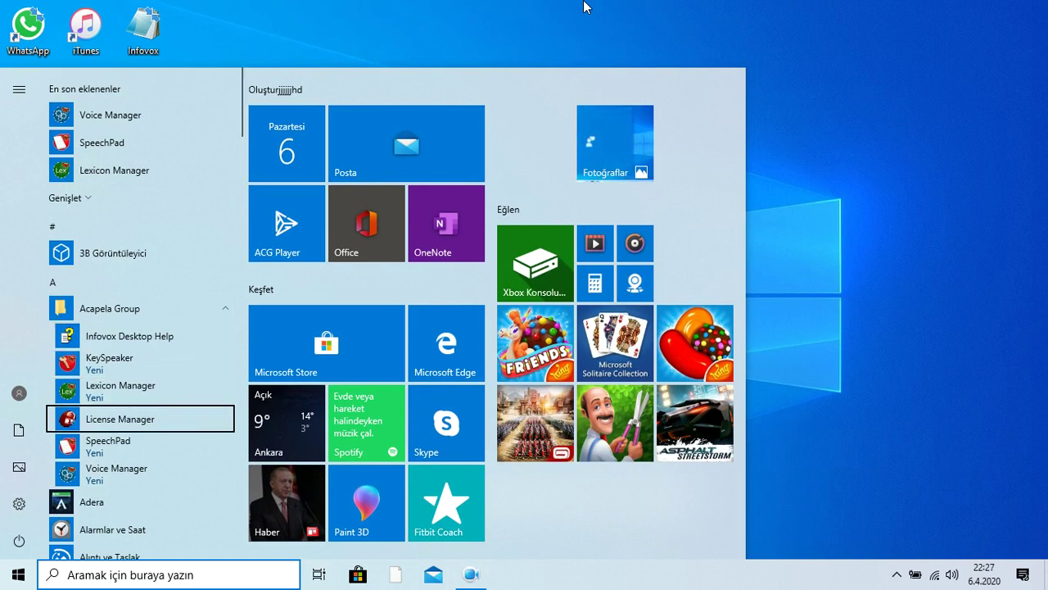
{"action": "key", "text": "Return"}
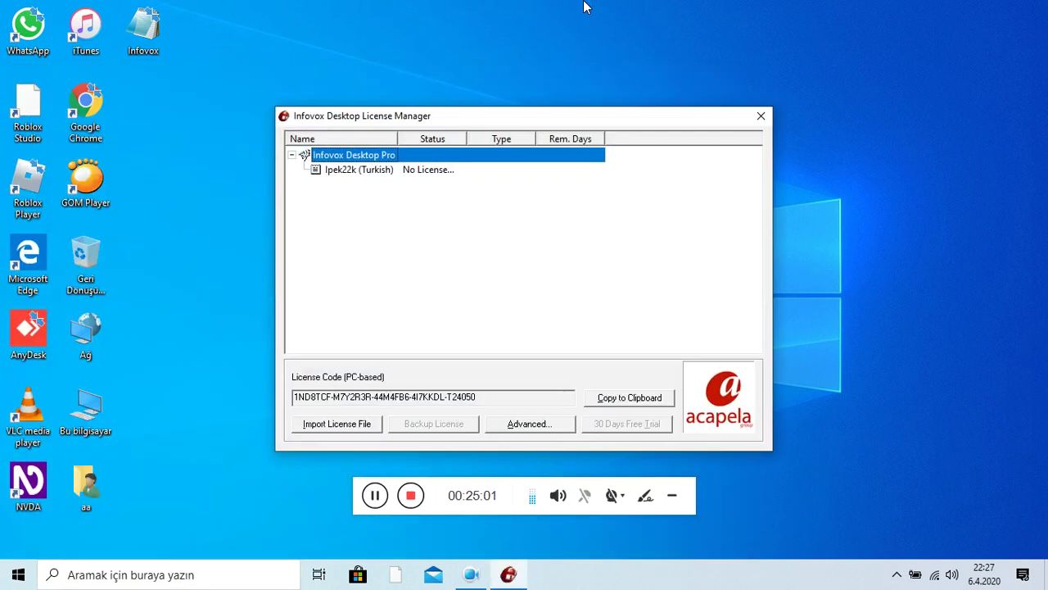
Import the Infovox license file from the desktop (Masaüstü) into Infovox Desktop License Manager
{"action": "key", "text": "Tab"}
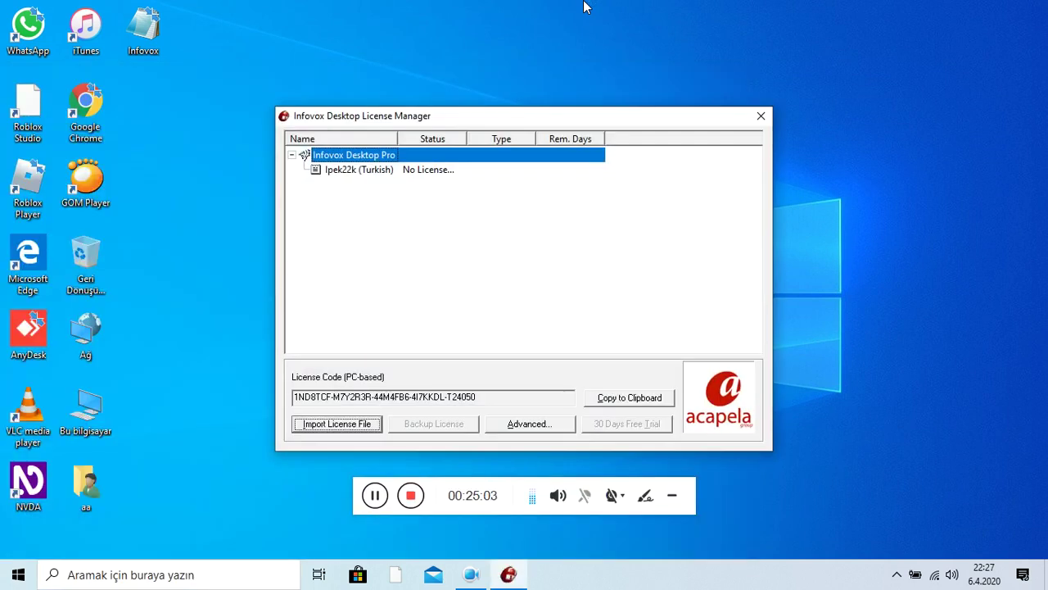
{"action": "key", "text": "Return"}
{"action": "key", "text": "Tab"}
{"action": "key", "text": "Tab"}
{"action": "key", "text": "Tab"}
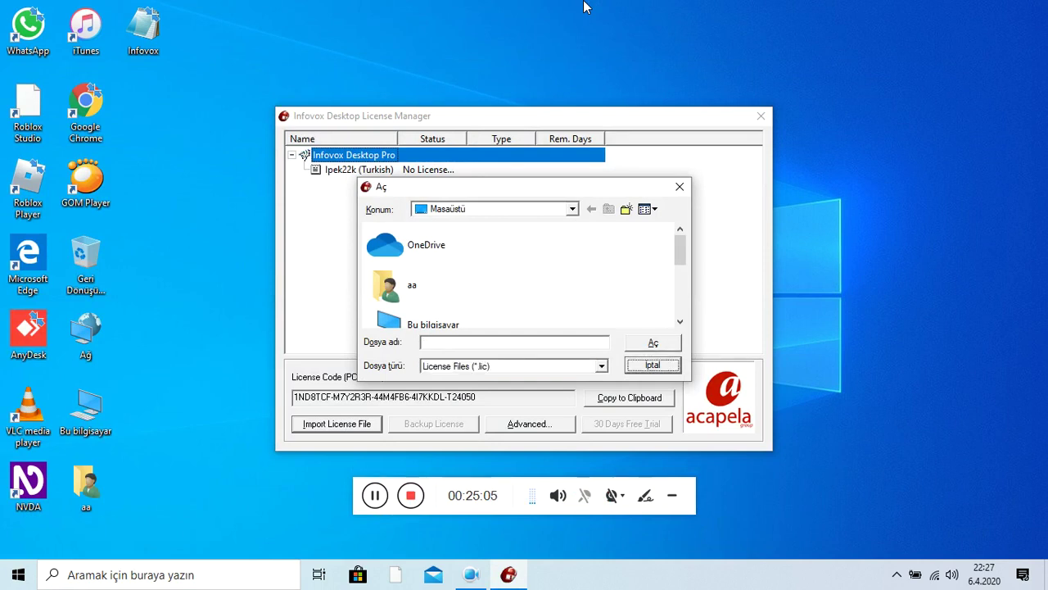
{"action": "key", "text": "Tab"}
{"action": "key", "text": "Tab"}
{"action": "key", "text": "Down"}
{"action": "key", "text": "Down"}
{"action": "key", "text": "Down"}
{"action": "key", "text": "Down"}
{"action": "key", "text": "Down"}
{"action": "key", "text": "Down"}
{"action": "key", "text": "Down"}
{"action": "key", "text": "Up"}
{"action": "key", "text": "Down"}
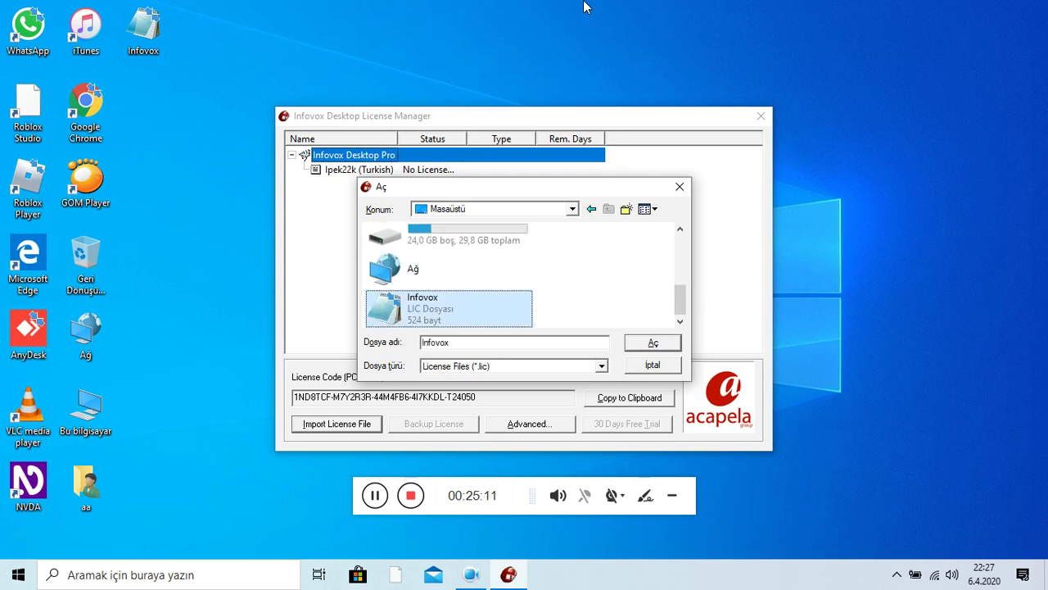
{"action": "key", "text": "Return"}
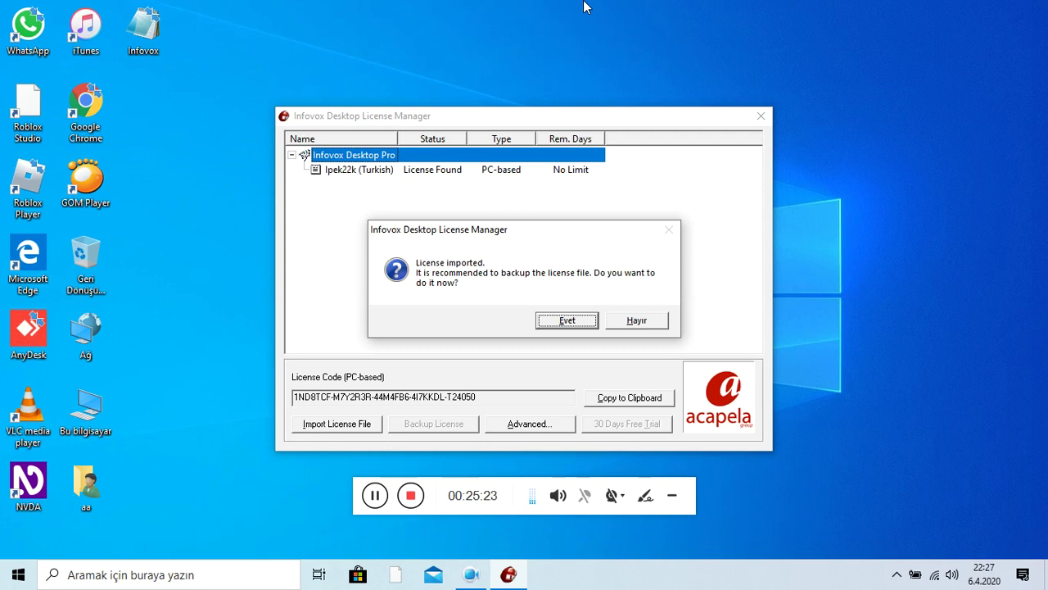
Back up the imported license to the desktop as Backup and close License Manager
{"action": "key", "text": "Return"}
{"action": "key", "text": "Tab"}
{"action": "key", "text": "Tab"}
{"action": "key", "text": "Return"}
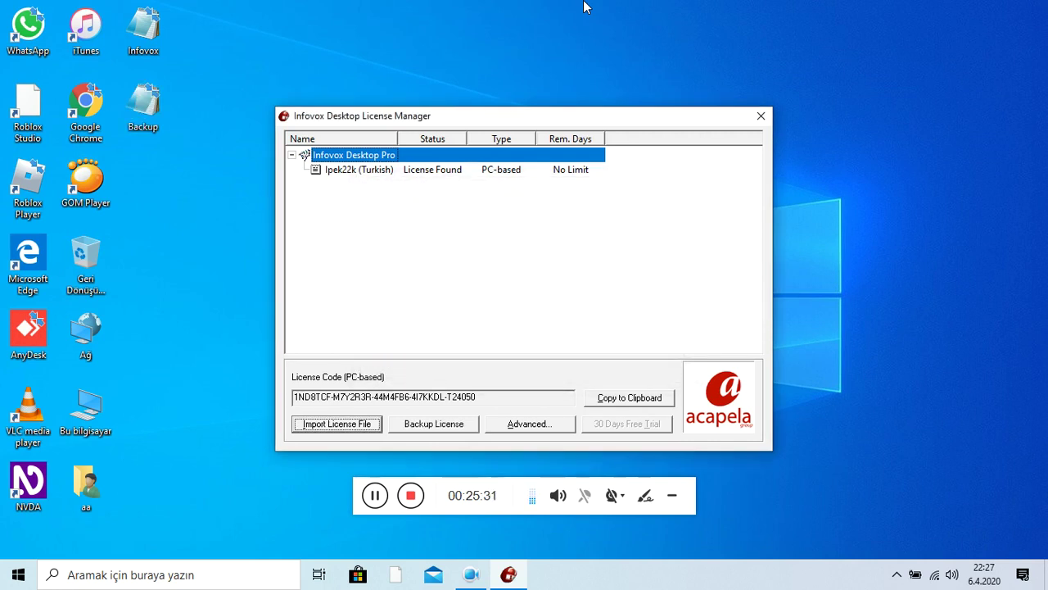
{"action": "key", "text": "alt+F4"}
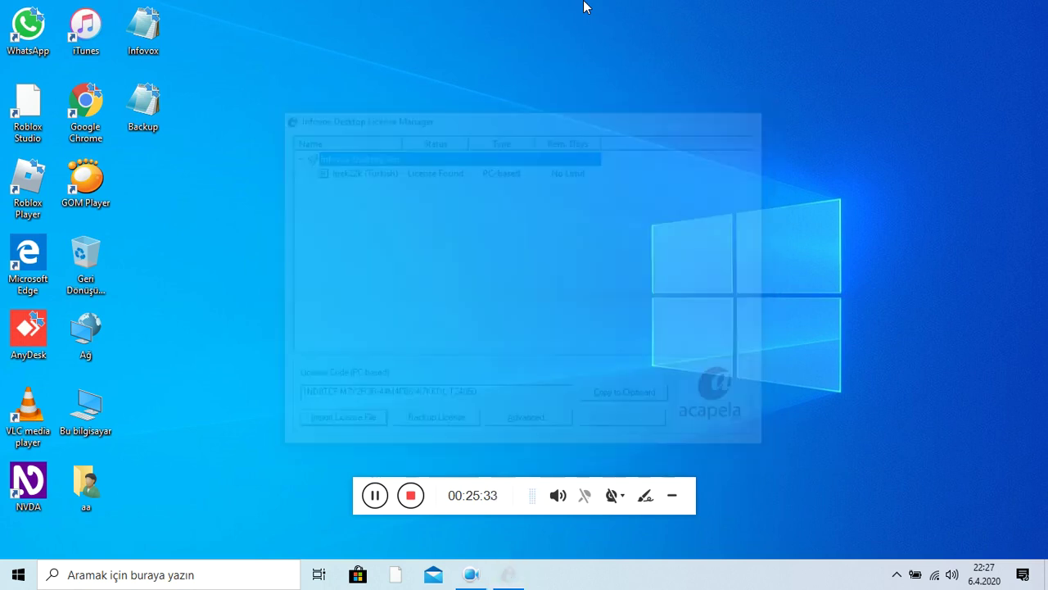
Open the NVDA settings at the speech category (Konuşma)
{"action": "key", "text": "insert+n"}
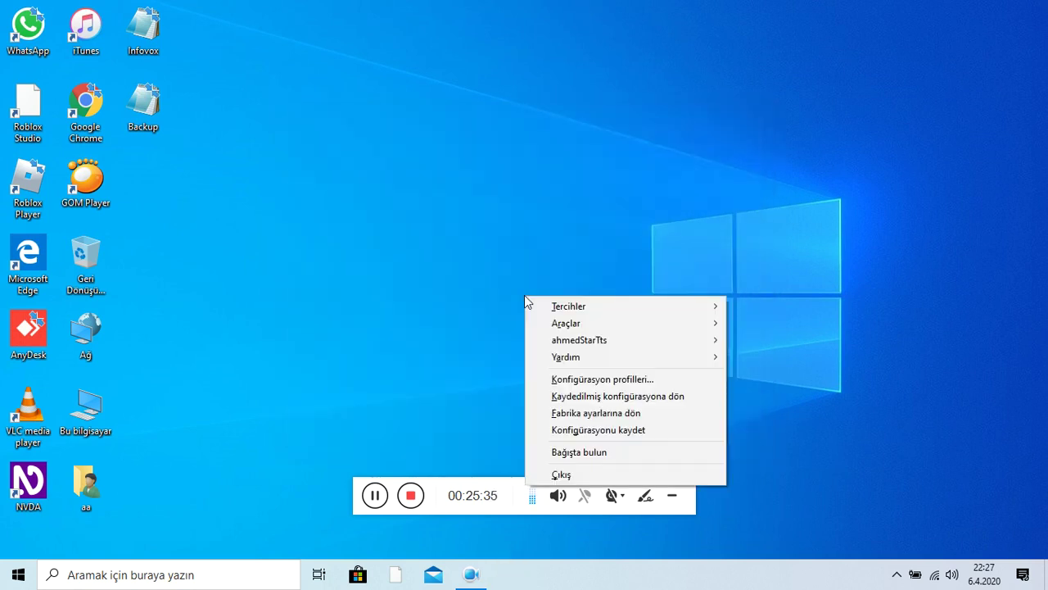
{"action": "key", "text": "Down"}
{"action": "key", "text": "Right"}
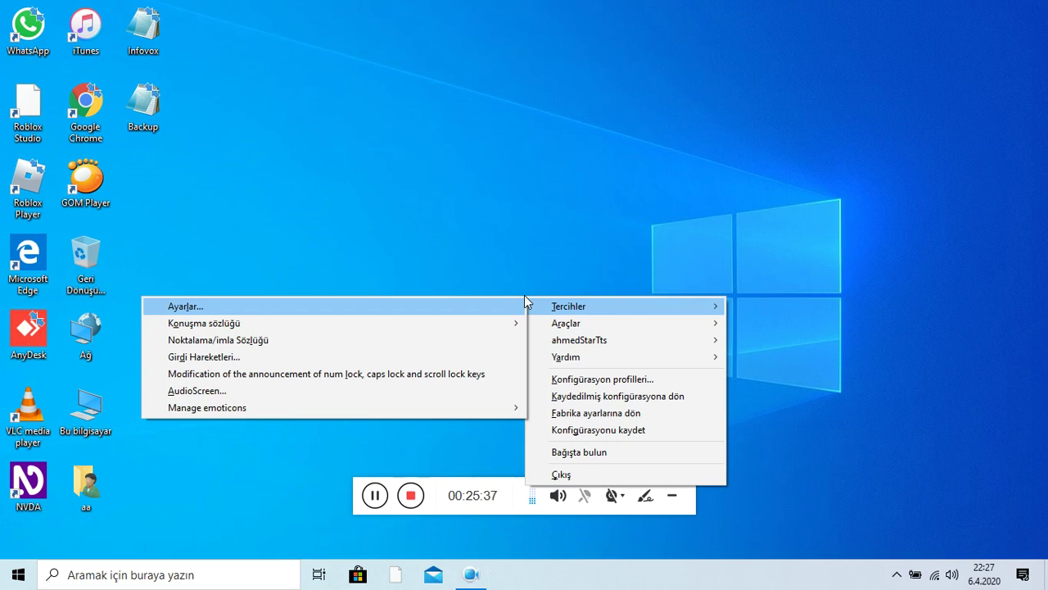
{"action": "key", "text": "Return"}
{"action": "key", "text": "Down"}
{"action": "key", "text": "Tab"}
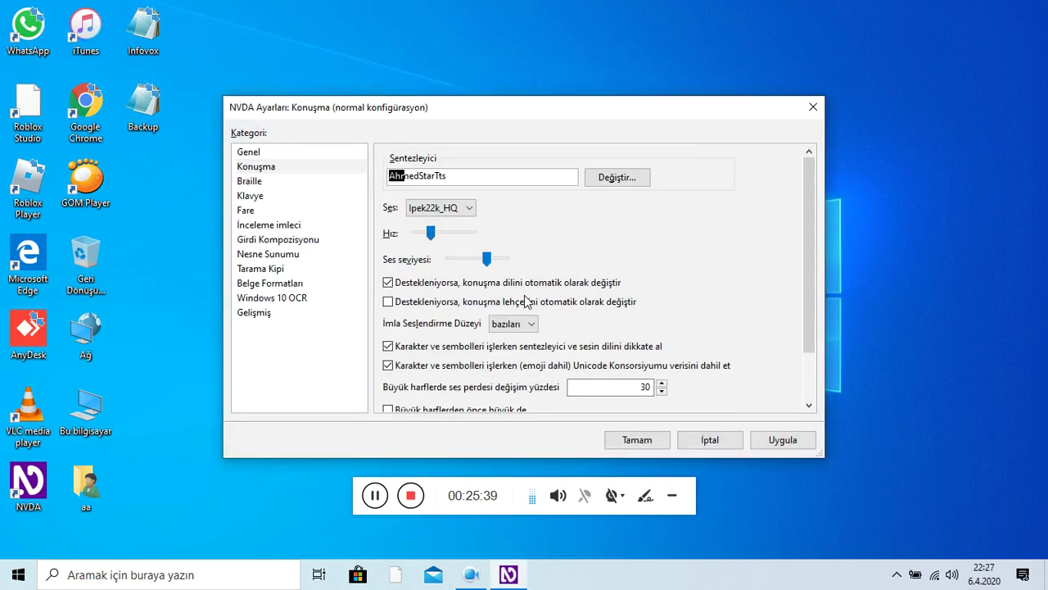
Change the NVDA synthesizer to Microsoft Speech API version 4 and confirm the settings
{"action": "key", "text": "Tab"}
{"action": "key", "text": "Return"}
{"action": "key", "text": "Down"}
{"action": "key", "text": "Down"}
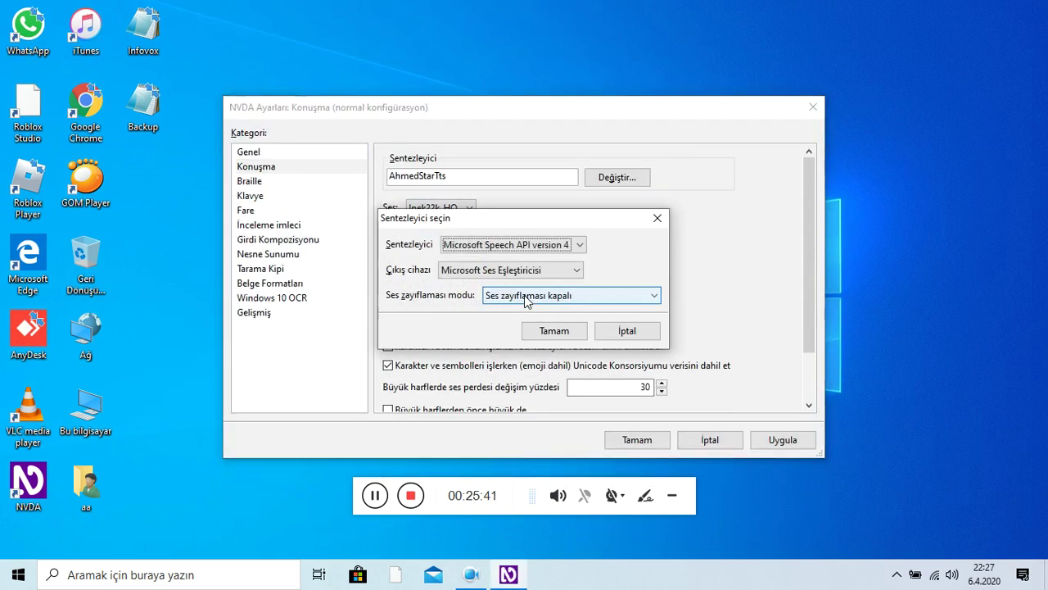
{"action": "key", "text": "Return"}
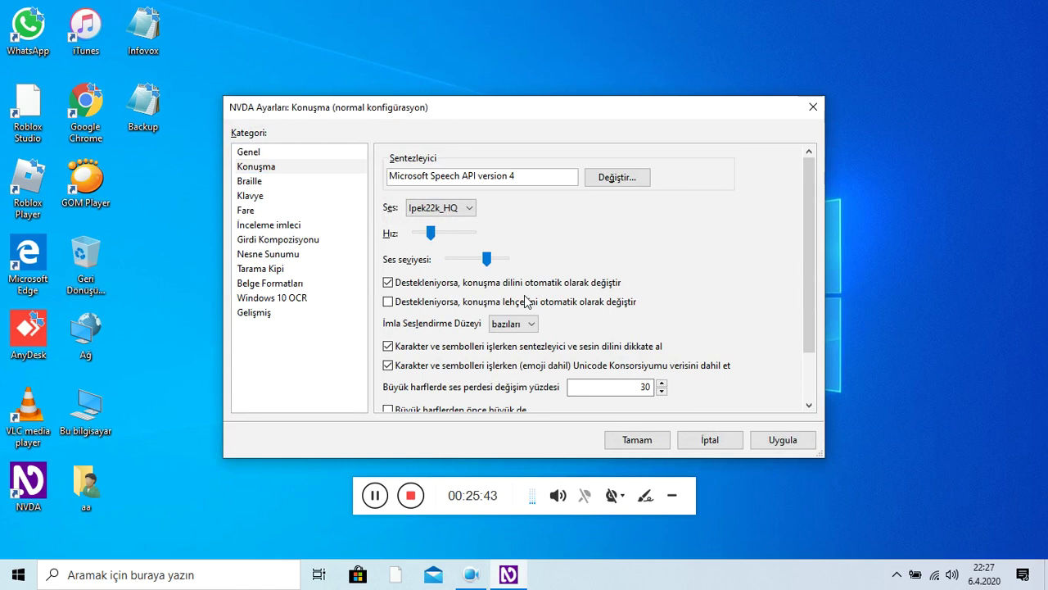
{"action": "key", "text": "Tab"}
{"action": "key", "text": "Tab"}
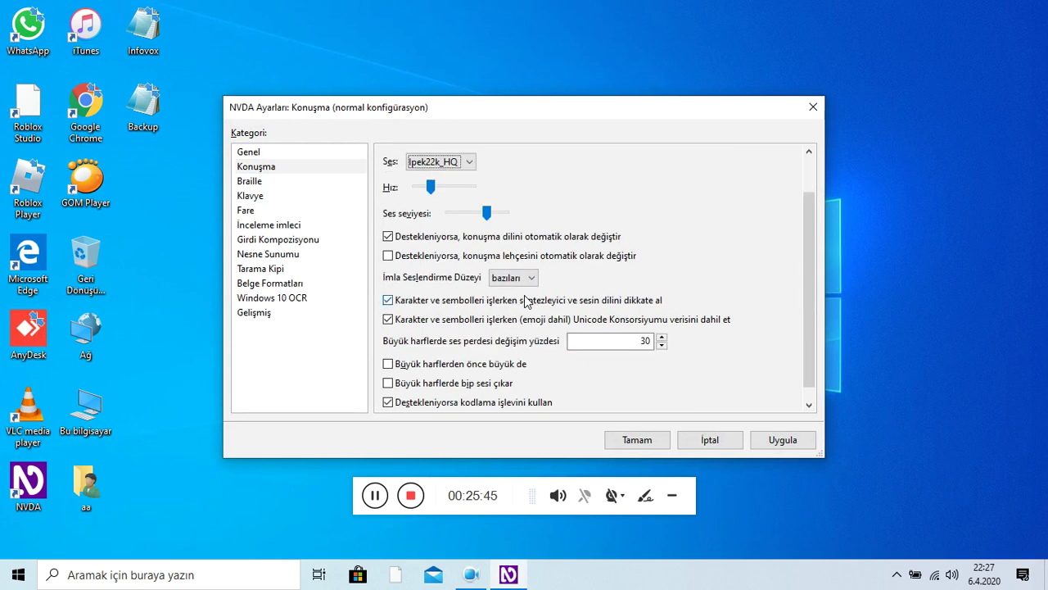
{"action": "key", "text": "Return"}
Reopen the NVDA speech settings to check the voice selected for the synthesizer, and dismiss them without saving
{"action": "key", "text": "Insert+n"}
{"action": "key", "text": "Down"}
{"action": "key", "text": "Right"}
{"action": "key", "text": "Return"}
{"action": "key", "text": "Tab"}
{"action": "key", "text": "Down"}
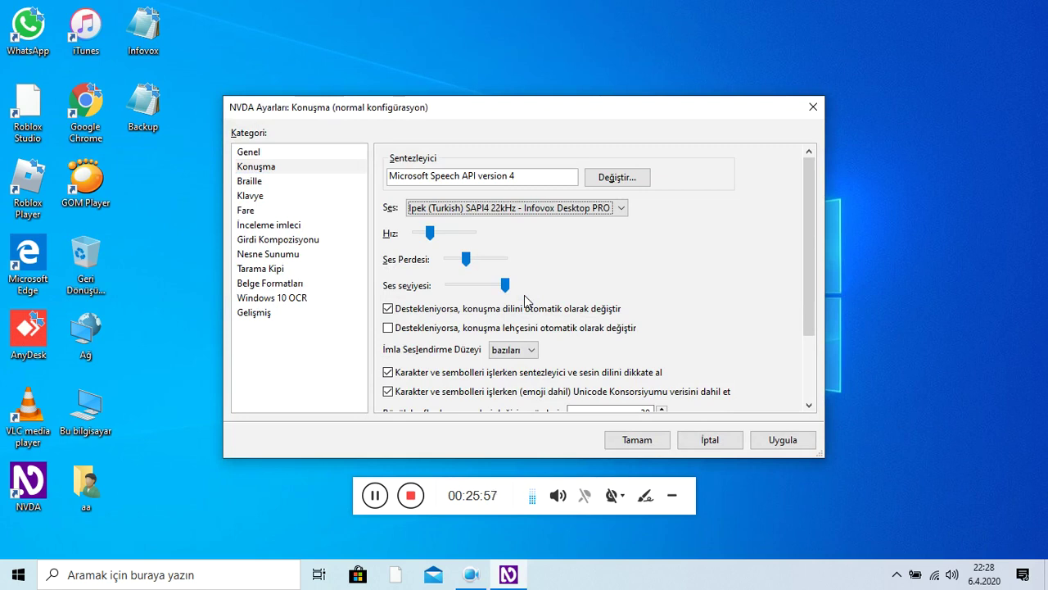
{"action": "key", "text": "Tab"}
{"action": "key", "text": "Escape"}
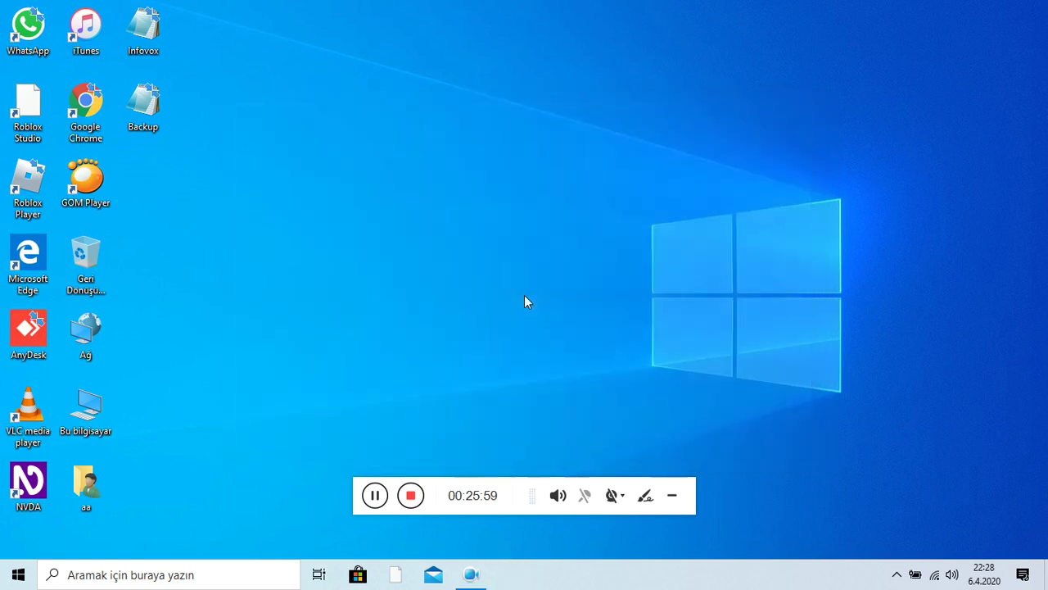
Go through the NVDA preferences (Tercihler) and open the Activation settings under Manage emoticons
{"action": "key", "text": "Insert+n"}
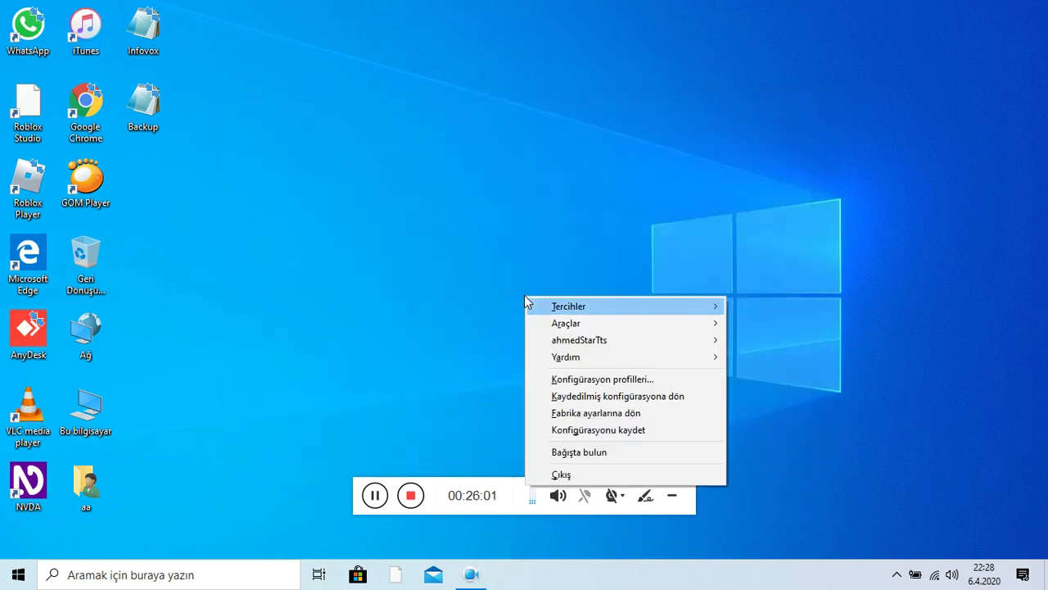
{"action": "key", "text": "Right"}
{"action": "key", "text": "Down"}
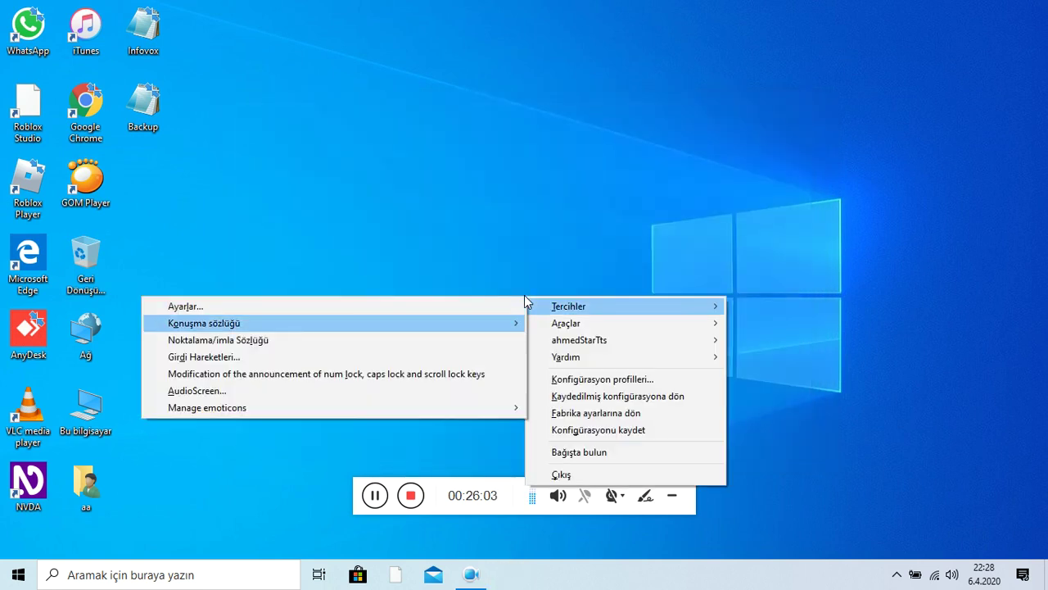
{"action": "key", "text": "Down"}
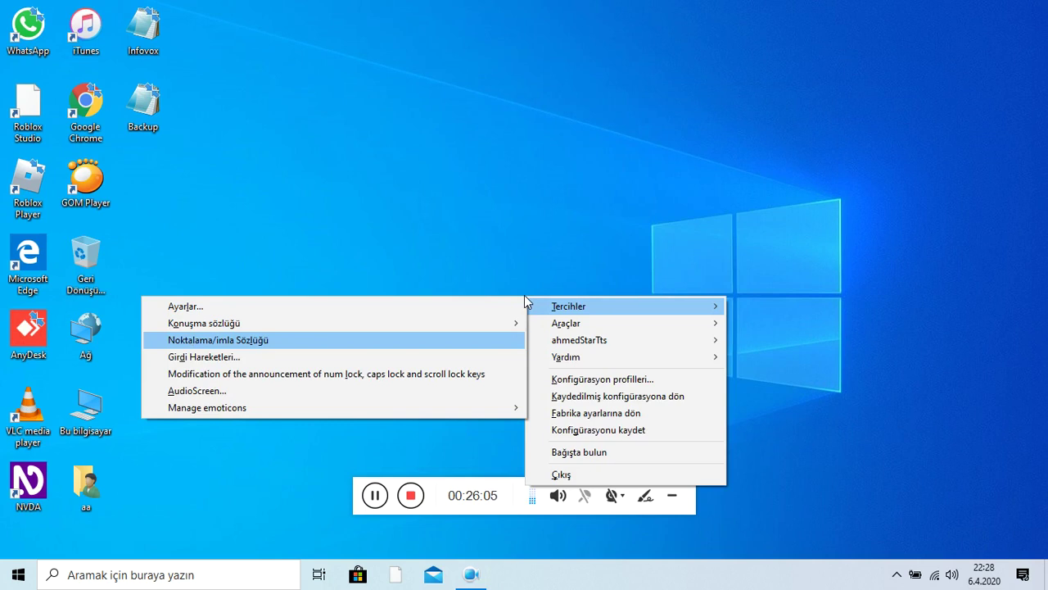
{"action": "key", "text": "Down"}
{"action": "key", "text": "Down"}
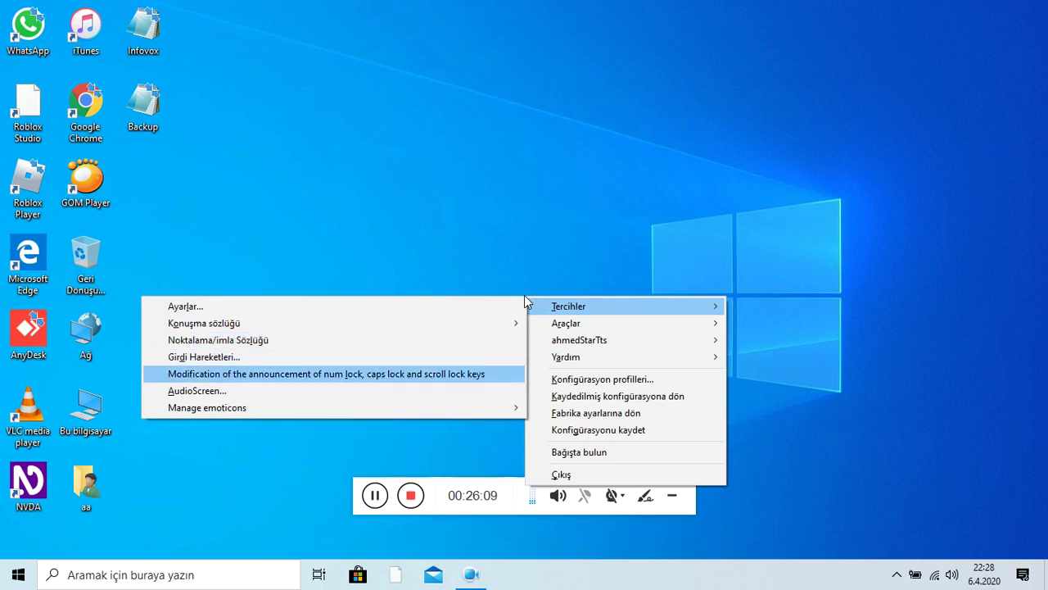
{"action": "key", "text": "Down"}
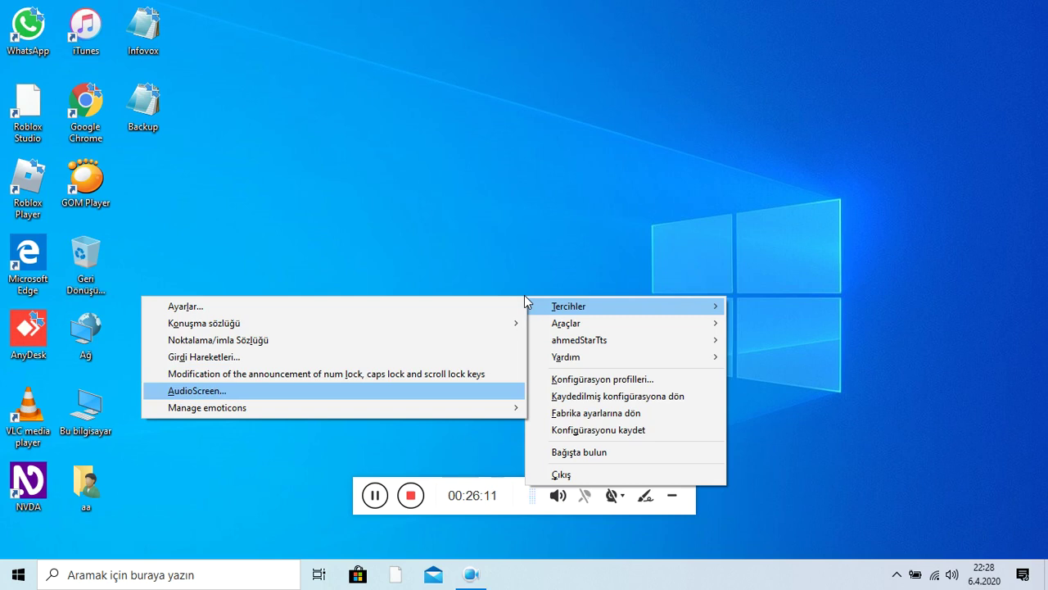
{"action": "key", "text": "Down"}
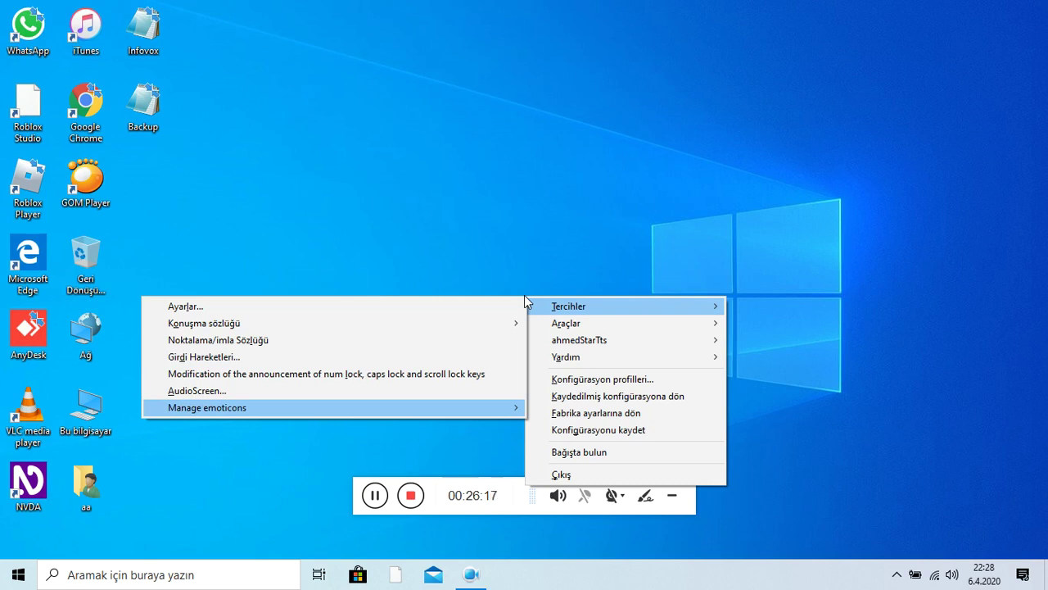
{"action": "key", "text": "Right"}
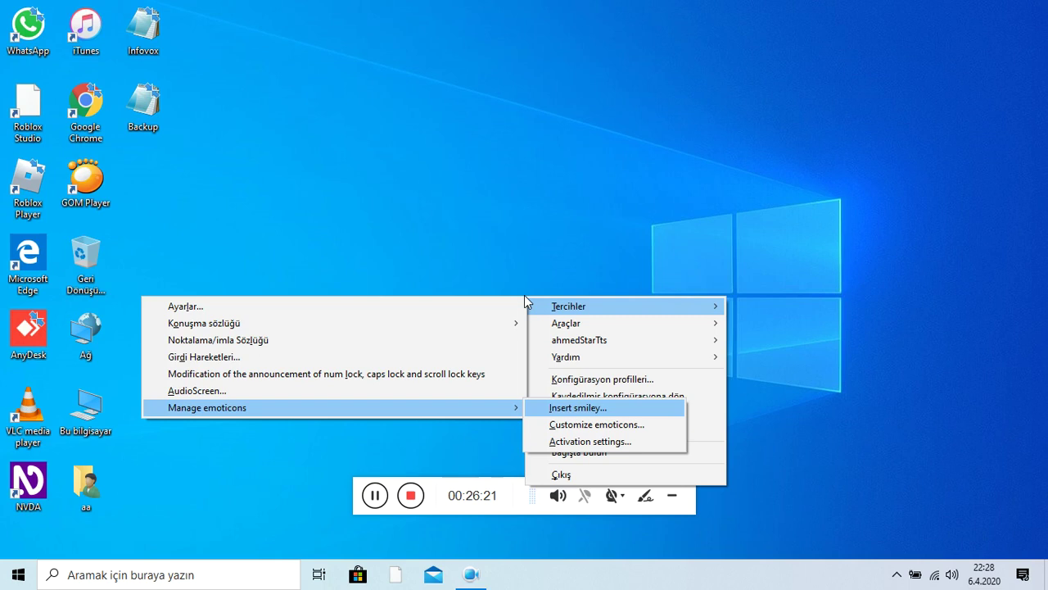
{"action": "key", "text": "Up"}
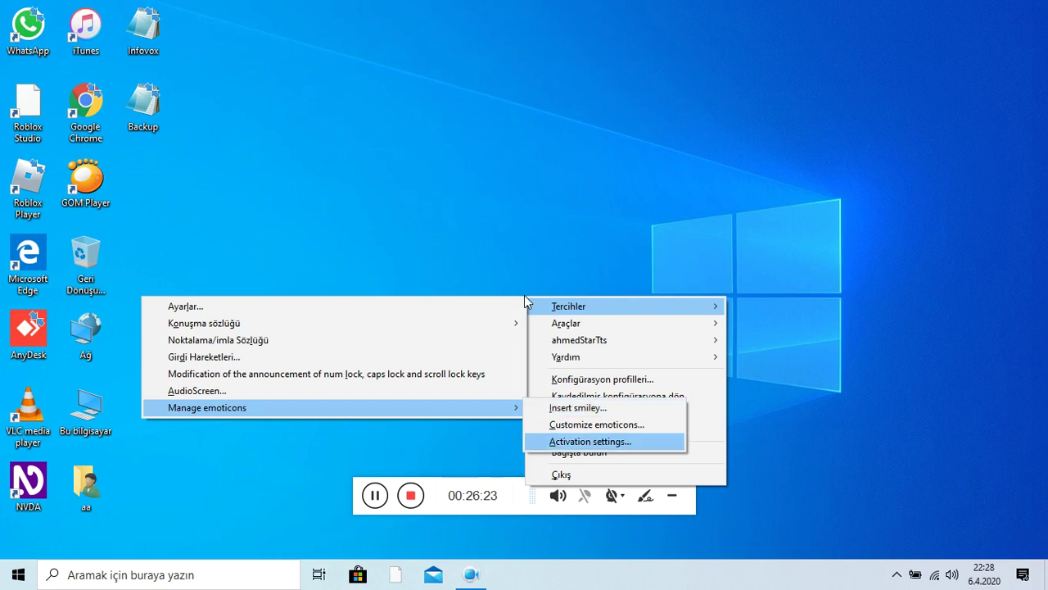
{"action": "key", "text": "Up"}
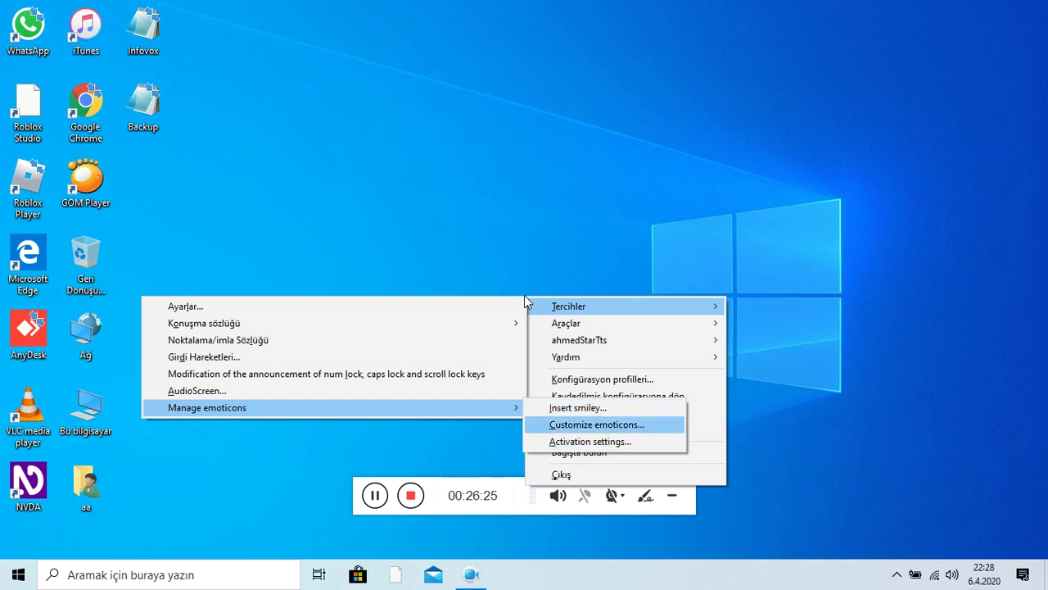
{"action": "key", "text": "Down"}
{"action": "key", "text": "Return"}
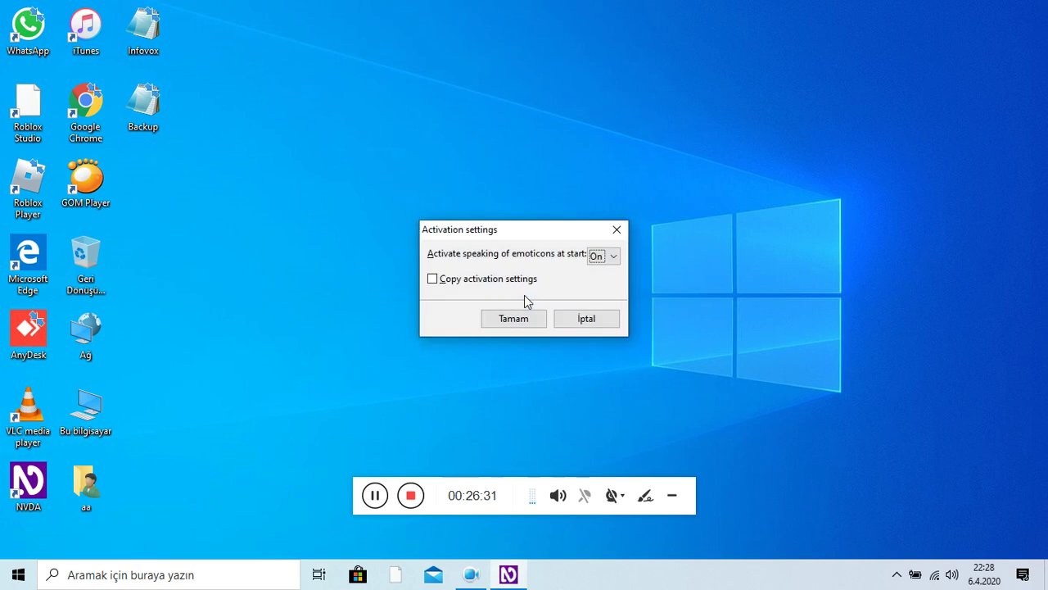
Turn on Copy activation settings for the emoticons and confirm the dialog
{"action": "key", "text": "Tab"}
{"action": "key", "text": "space"}
{"action": "key", "text": "Return"}
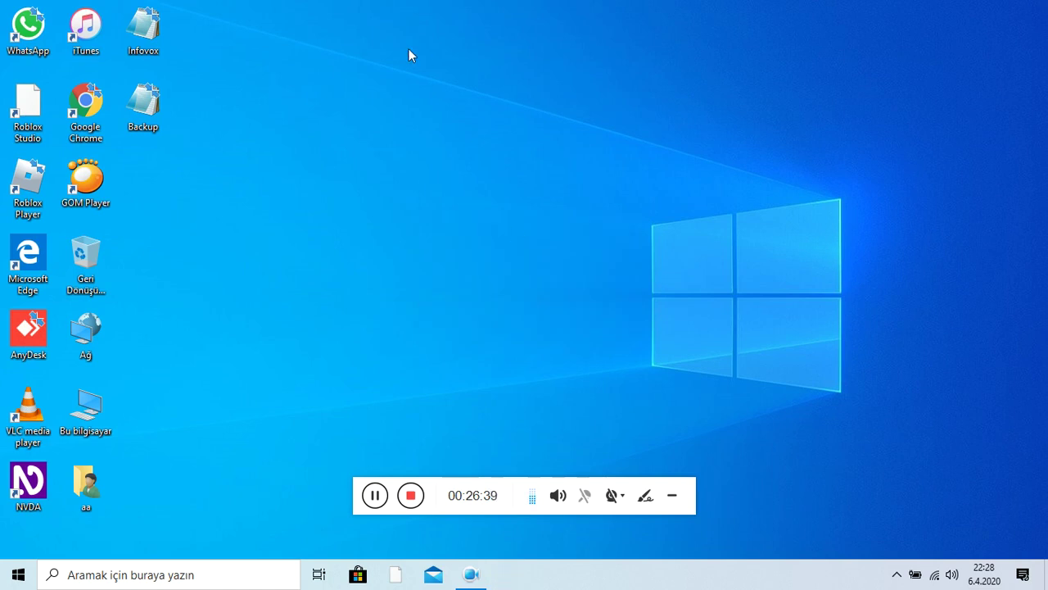
Open This PC (Bu bilgisayar) from the desktop and open the D: drive
{"action": "key", "text": "Up"}
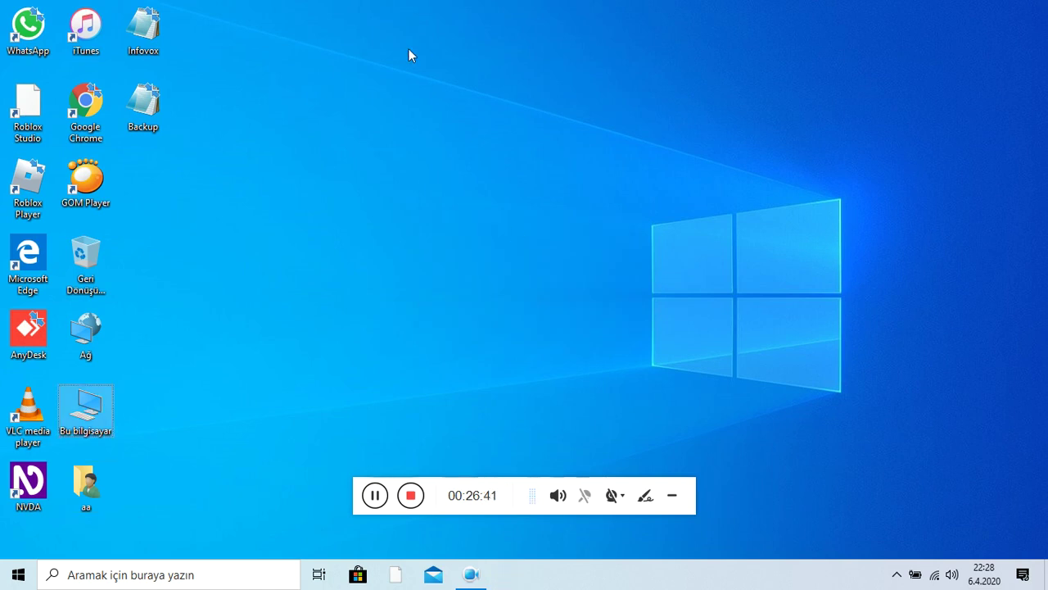
{"action": "key", "text": "Return"}
{"action": "key", "text": "Down"}
{"action": "key", "text": "Down"}
{"action": "key", "text": "Down"}
{"action": "key", "text": "Down"}
{"action": "key", "text": "Down"}
{"action": "key", "text": "Down"}
{"action": "key", "text": "Down"}
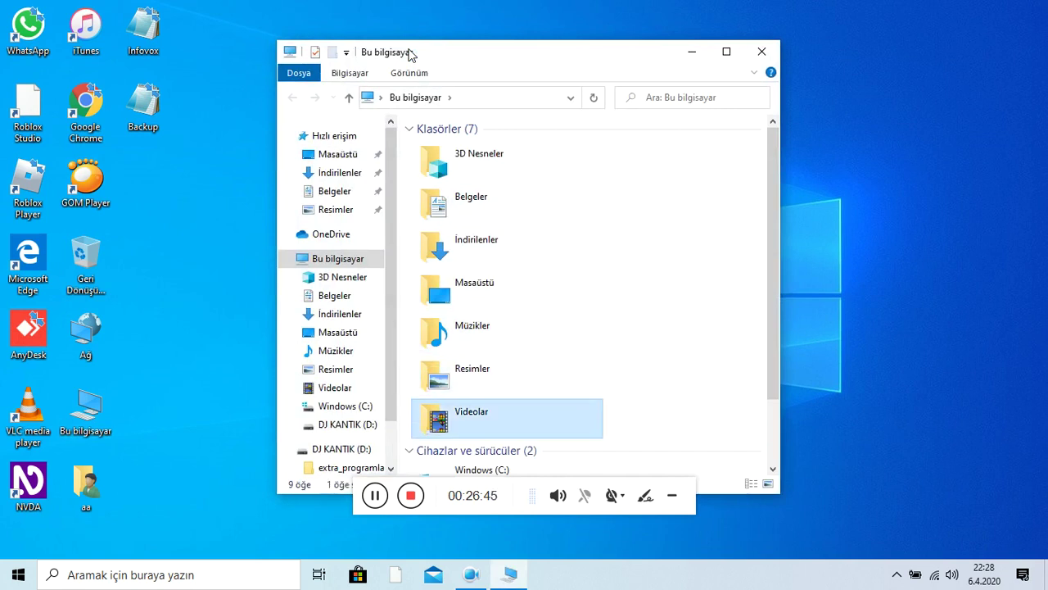
{"action": "key", "text": "Down"}
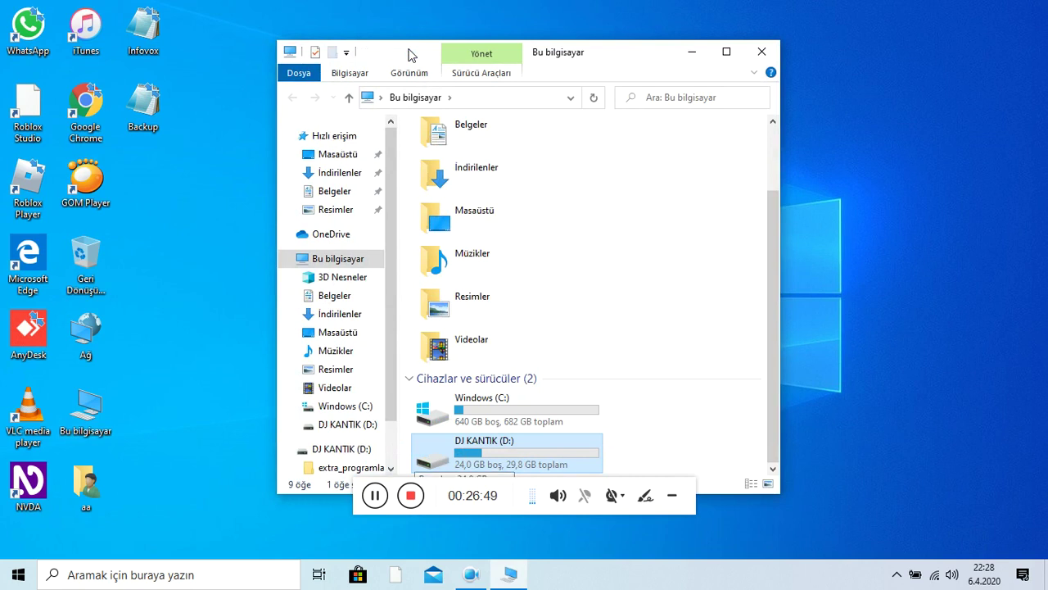
{"action": "key", "text": "Return"}
Open the extra_programlar folder on the D: drive and its subfolder PC İçin Uygulamalar
{"action": "key", "text": "Down"}
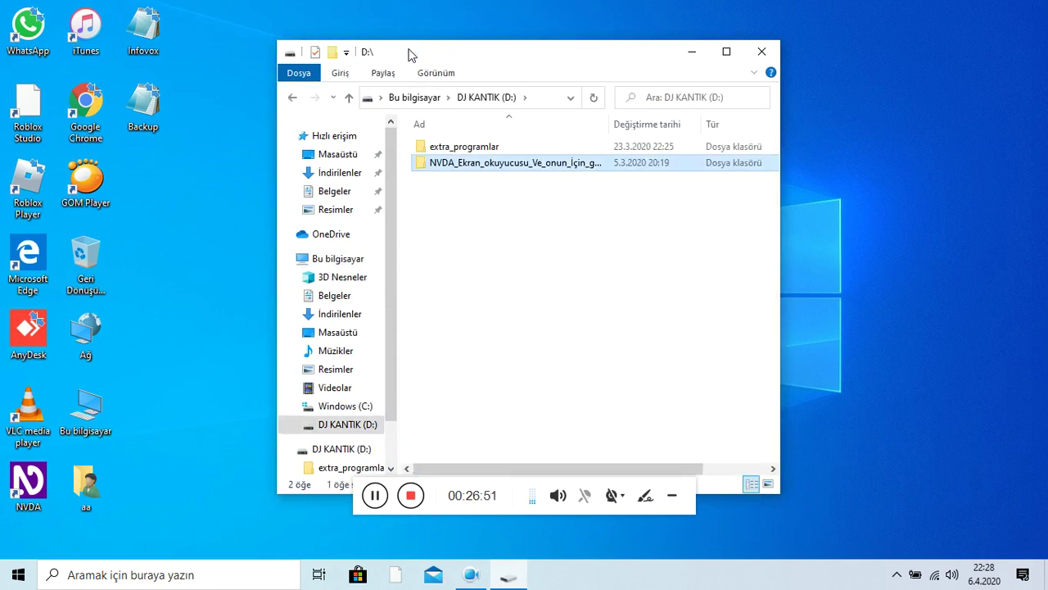
{"action": "key", "text": "Up"}
{"action": "key", "text": "Return"}
{"action": "key", "text": "Down"}
{"action": "key", "text": "Up"}
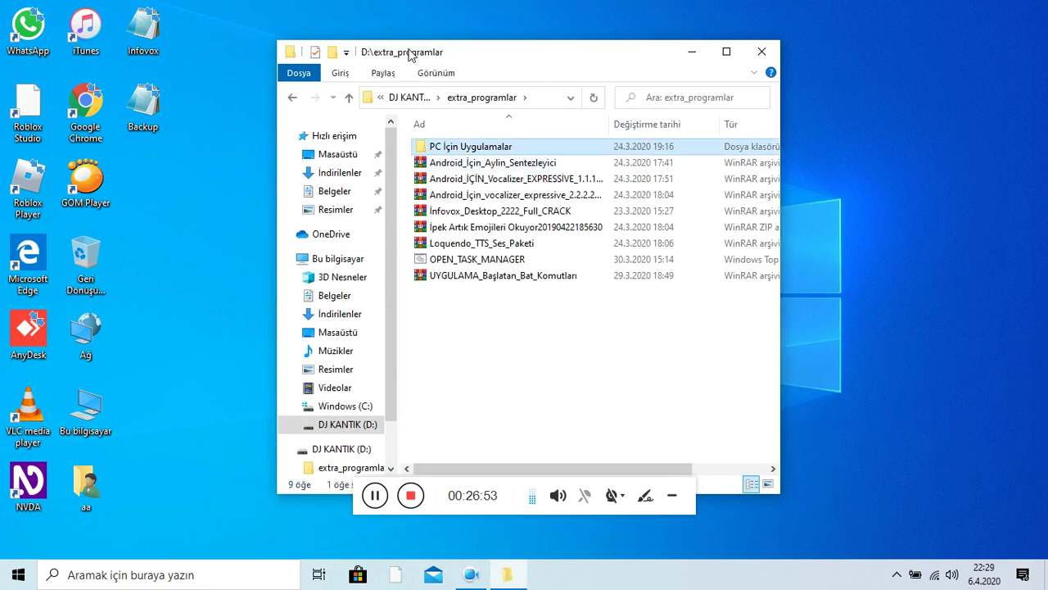
{"action": "key", "text": "Return"}
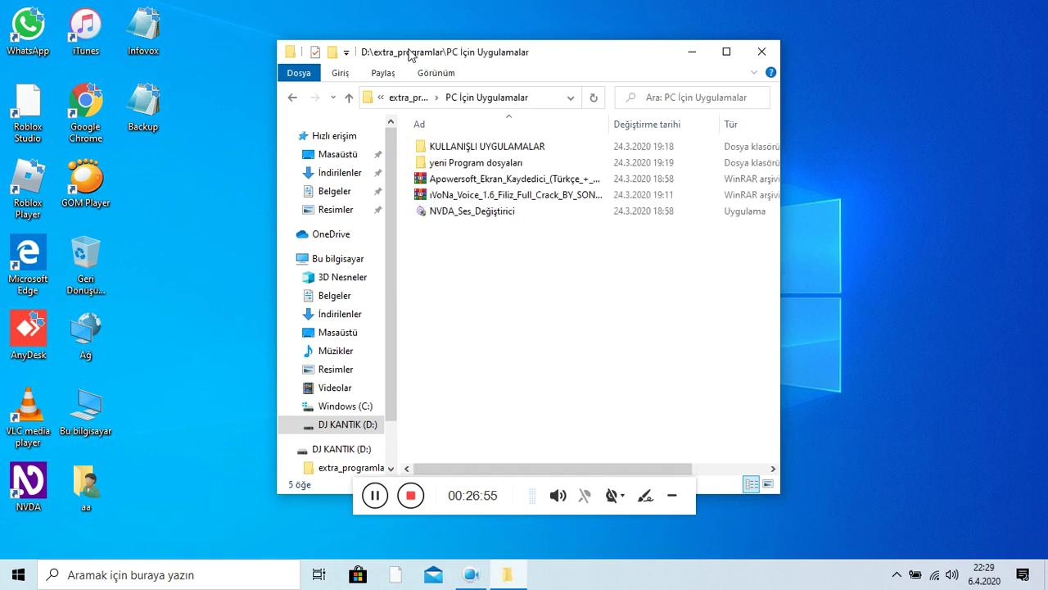
Go back up to the extra_programlar folder and look through the archives and files it contains
{"action": "key", "text": "Down"}
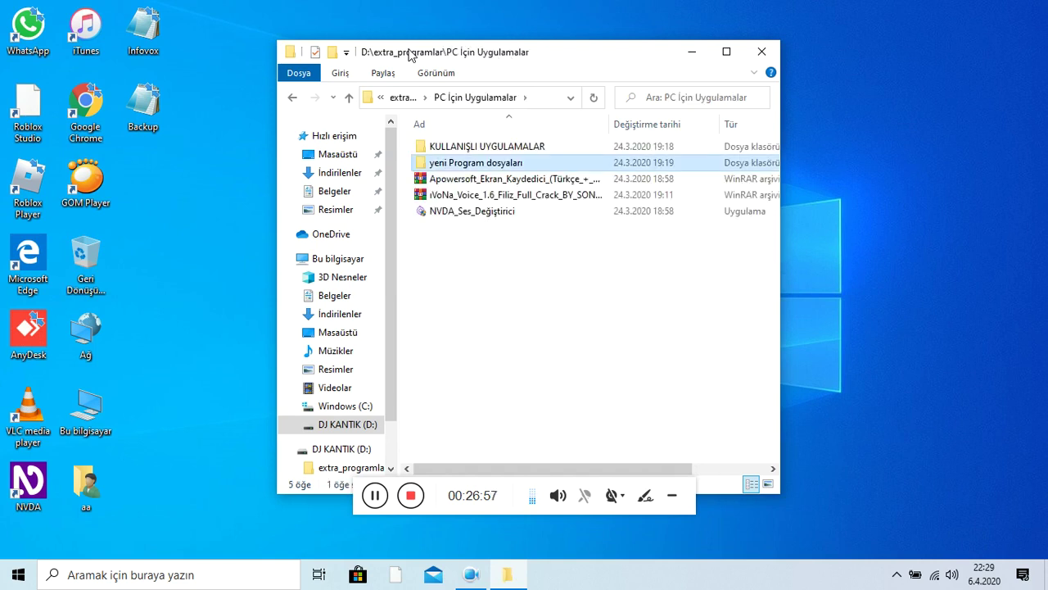
{"action": "key", "text": "BackSpace"}
{"action": "key", "text": "Down"}
{"action": "key", "text": "Down"}
{"action": "key", "text": "Down"}
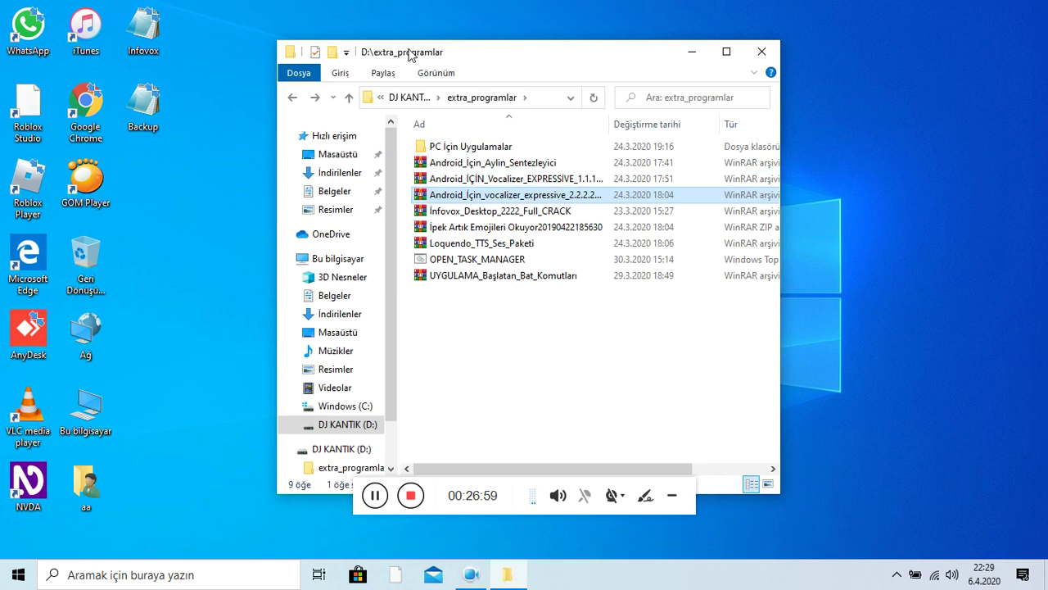
{"action": "key", "text": "Down"}
{"action": "key", "text": "Down"}
{"action": "key", "text": "Up"}
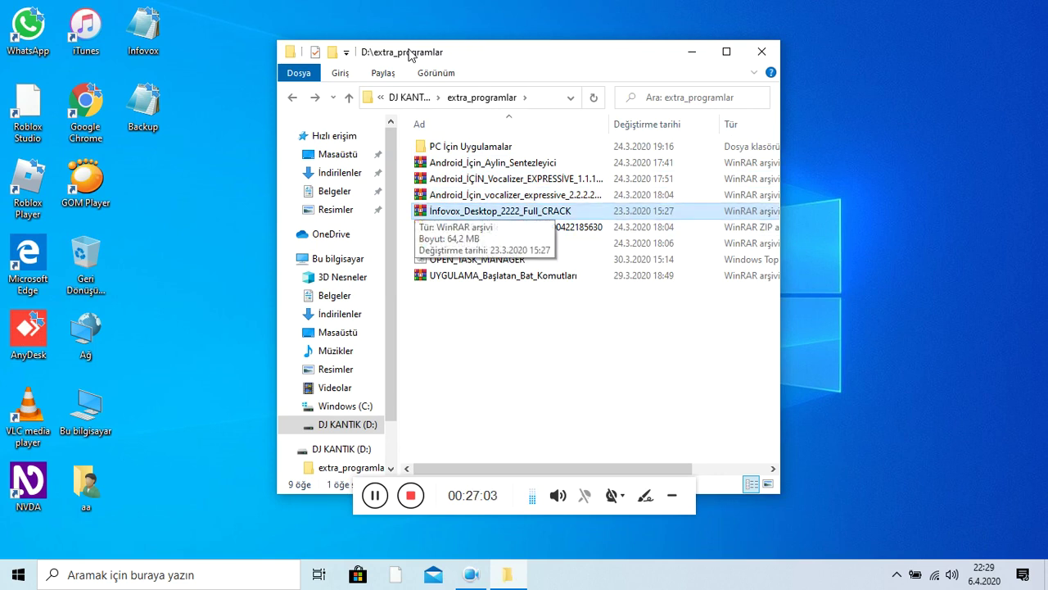
{"action": "key", "text": "Down"}
{"action": "key", "text": "Down"}
{"action": "key", "text": "Down"}
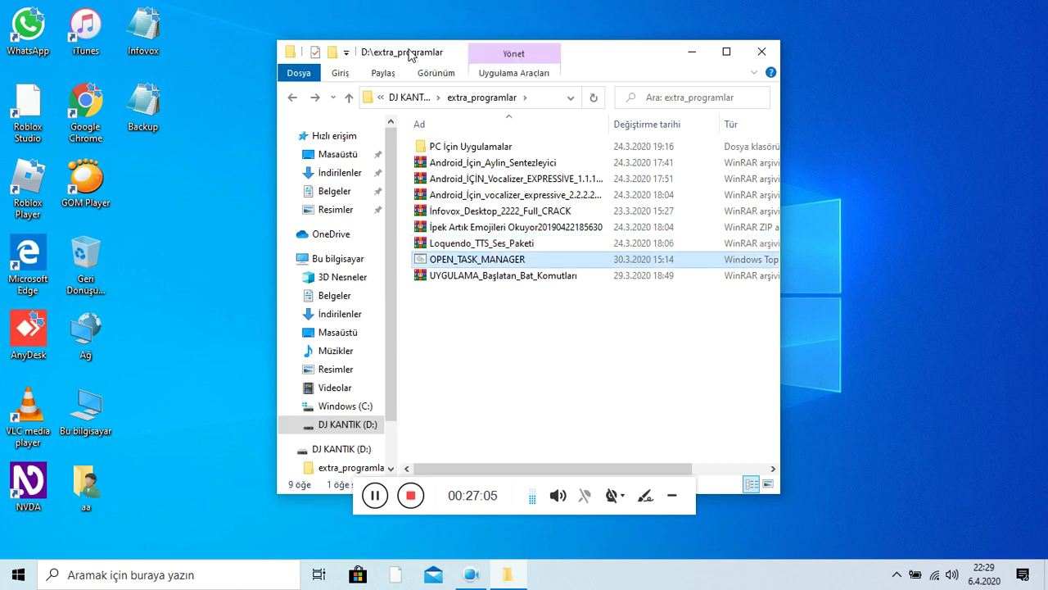
{"action": "key", "text": "Down"}
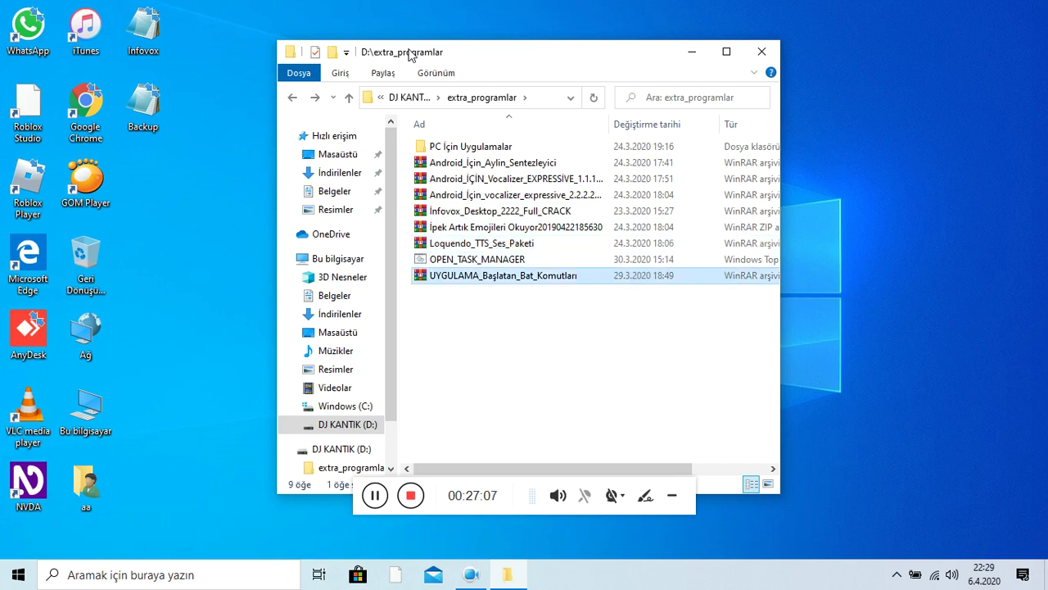
{"action": "key", "text": "Up"}
{"action": "key", "text": "Up"}
{"action": "key", "text": "Up"}
{"action": "key", "text": "Up"}
{"action": "key", "text": "Up"}
{"action": "key", "text": "Up"}
{"action": "key", "text": "Up"}
{"action": "key", "text": "Up"}
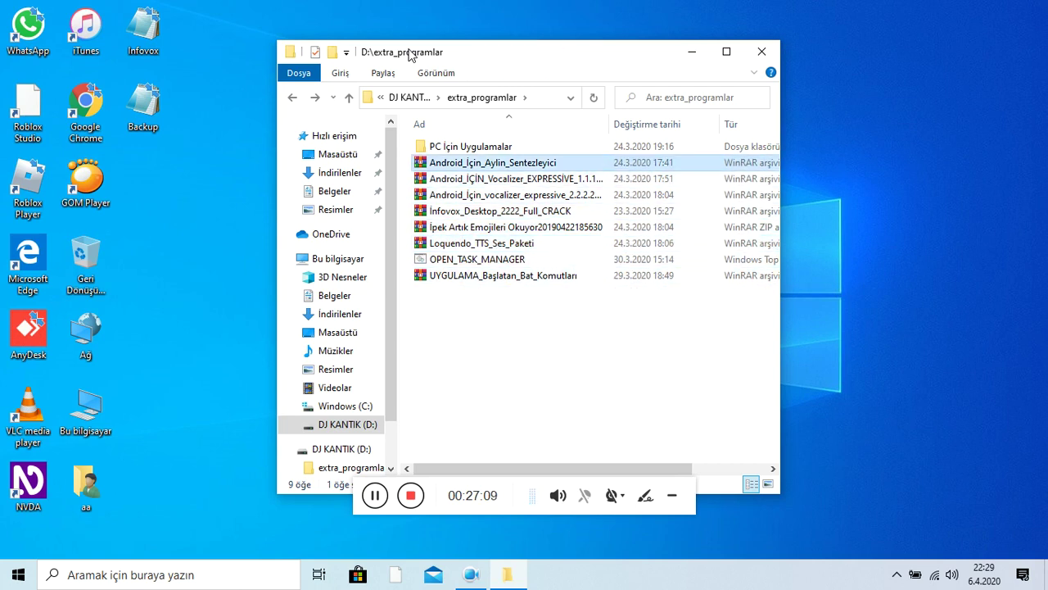
Reopen the PC İçin Uygulamalar folder and look through its subfolders and program files
{"action": "key", "text": "Return"}
{"action": "key", "text": "Down"}
{"action": "key", "text": "Down"}
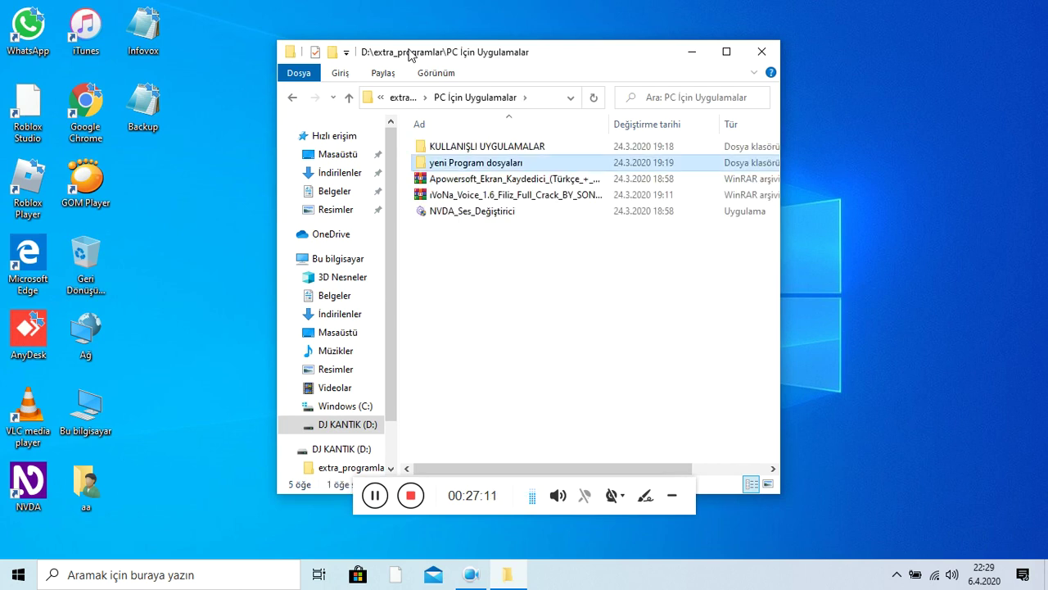
{"action": "key", "text": "Down"}
{"action": "key", "text": "Down"}
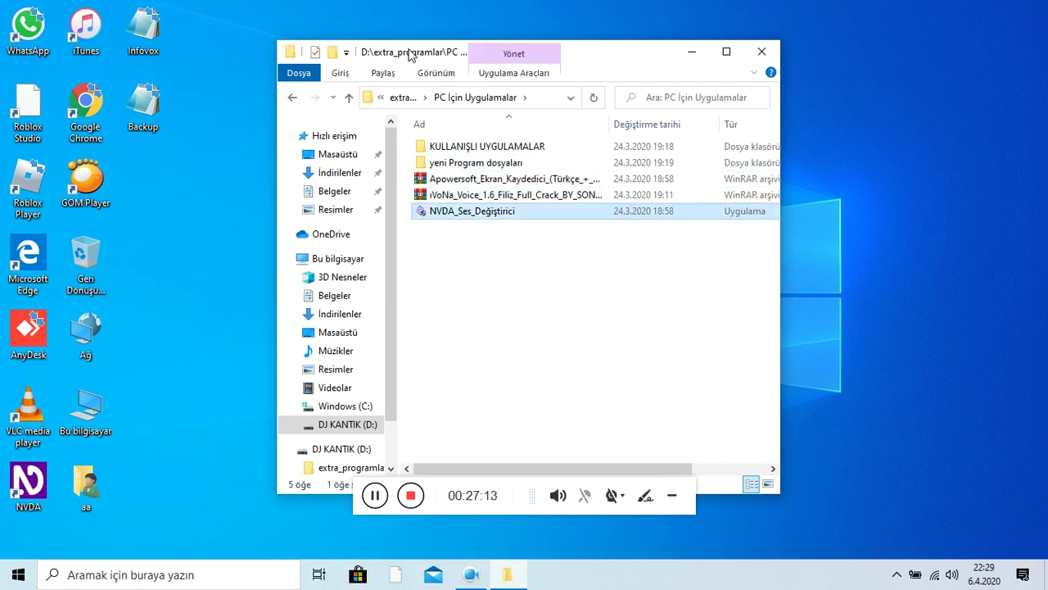
{"action": "key", "text": "Up"}
{"action": "key", "text": "Up"}
{"action": "key", "text": "Up"}
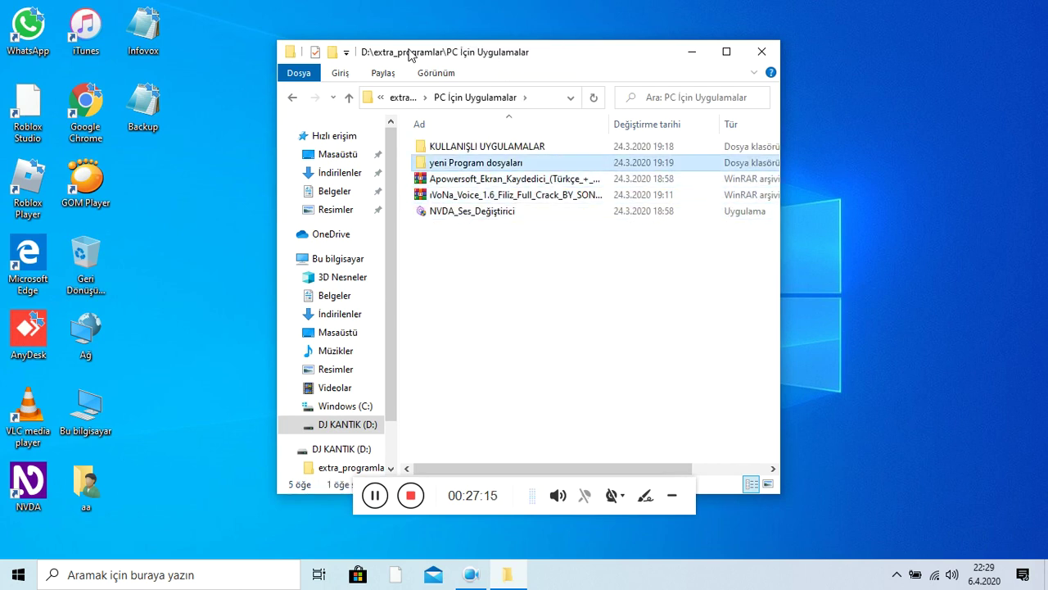
{"action": "key", "text": "Up"}
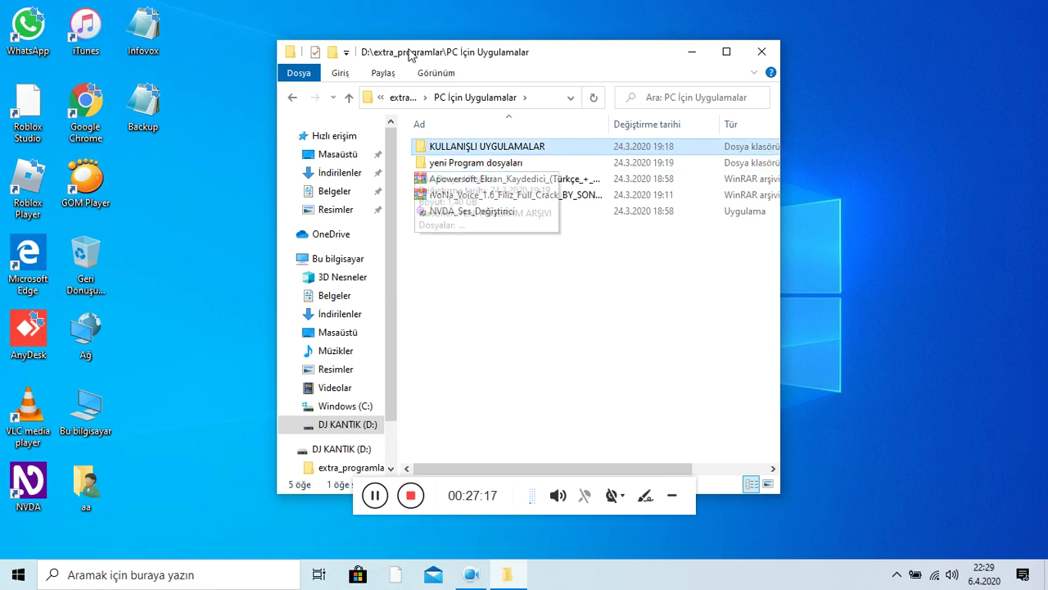
Open the yeni Program dosyaları folder and its subfolder YENİ PROGRAM ARŞİVİ
{"action": "key", "text": "Down"}
{"action": "key", "text": "Return"}
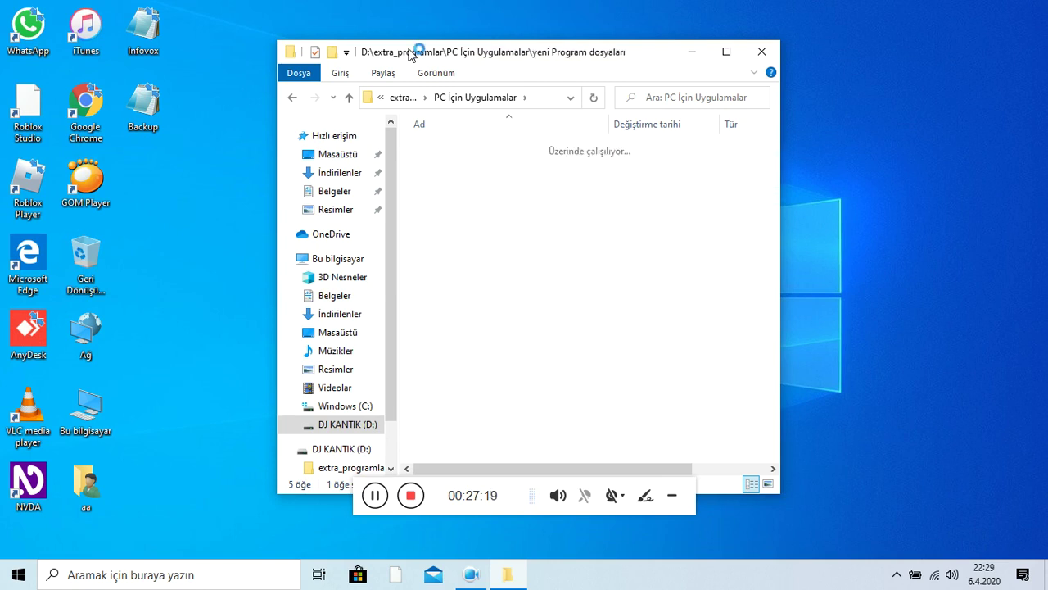
{"action": "key", "text": "Down"}
{"action": "key", "text": "Up"}
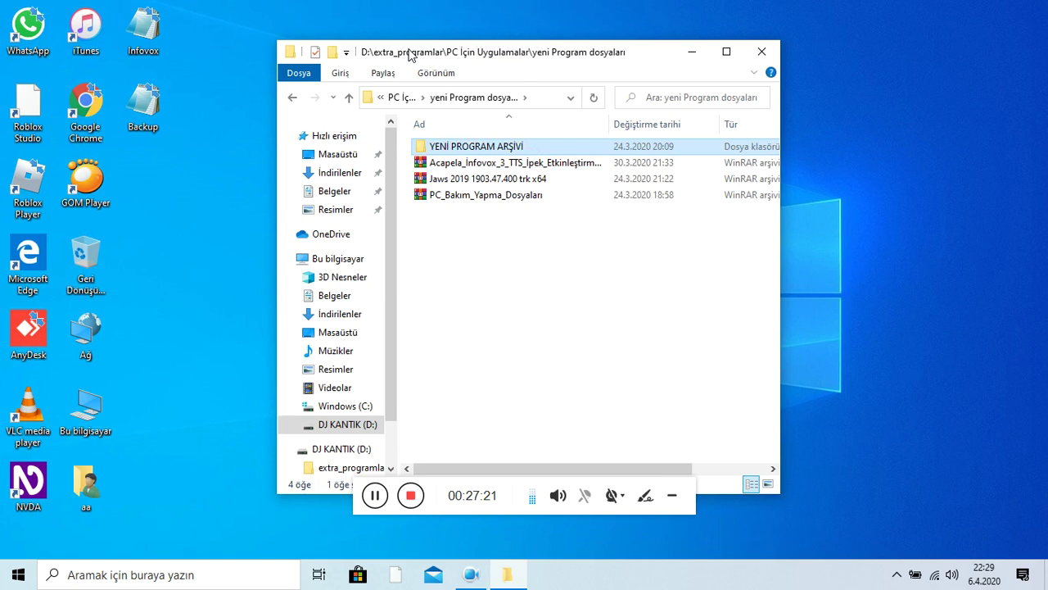
{"action": "key", "text": "Return"}
Open the eSpeak_kur folder on the D: drive and try to run setup_espeak from there
{"action": "key", "text": "Down"}
{"action": "key", "text": "Up"}
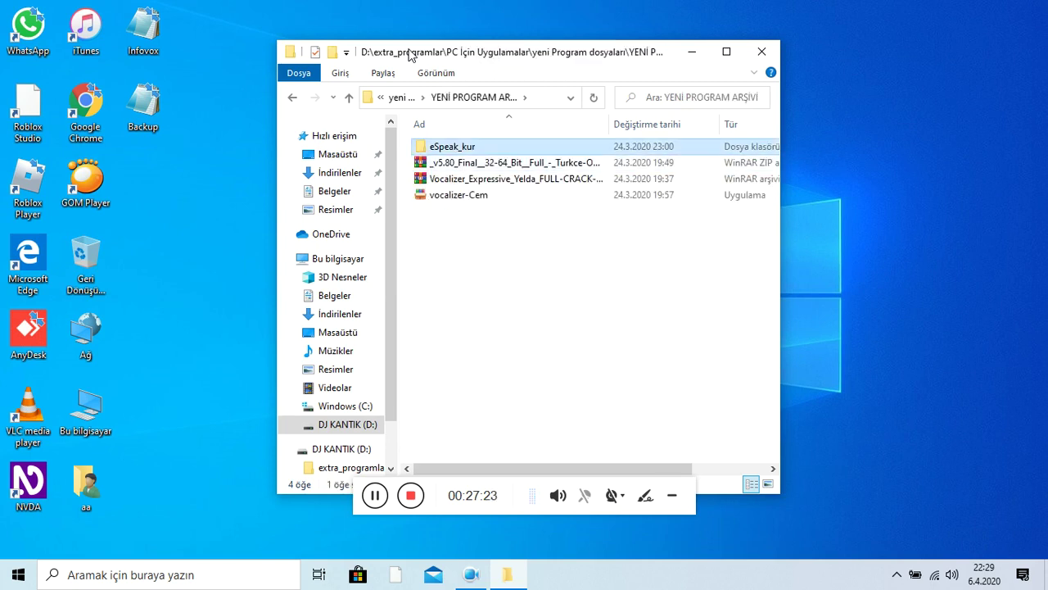
{"action": "key", "text": "Return"}
{"action": "key", "text": "Down"}
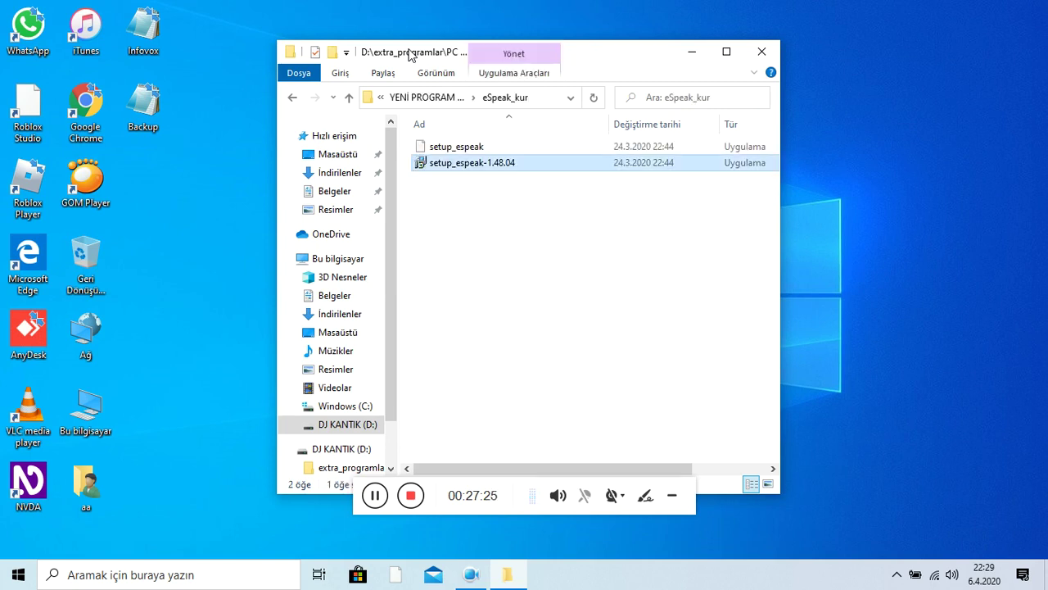
{"action": "key", "text": "Up"}
{"action": "key", "text": "Return"}
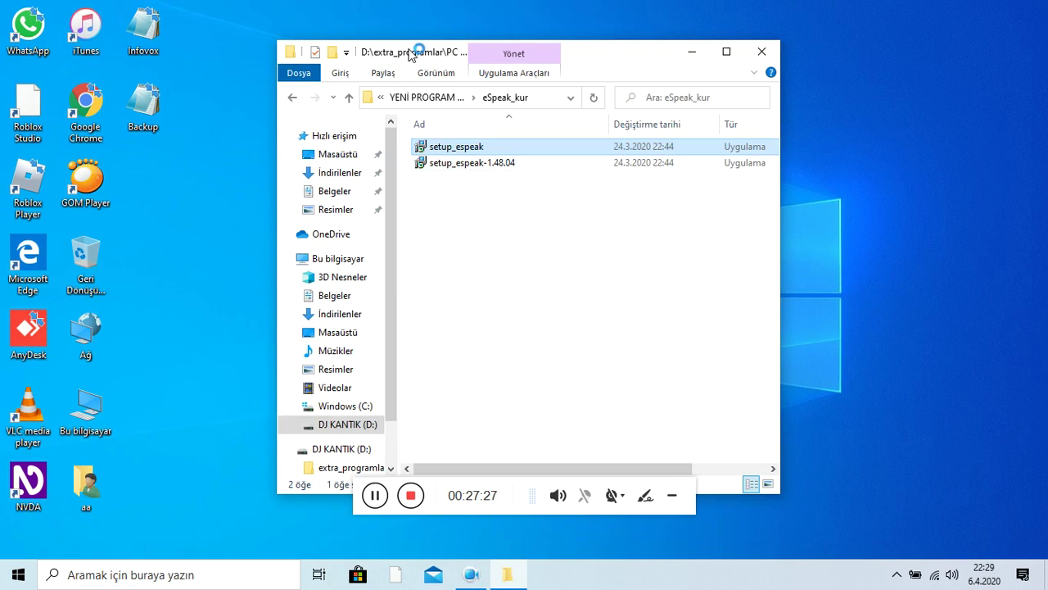
{"action": "key", "text": "Return"}
Go back to YENİ PROGRAM ARŞİVİ, copy the eSpeak_kur folder to the desktop and close the folder window
{"action": "key", "text": "BackSpace"}
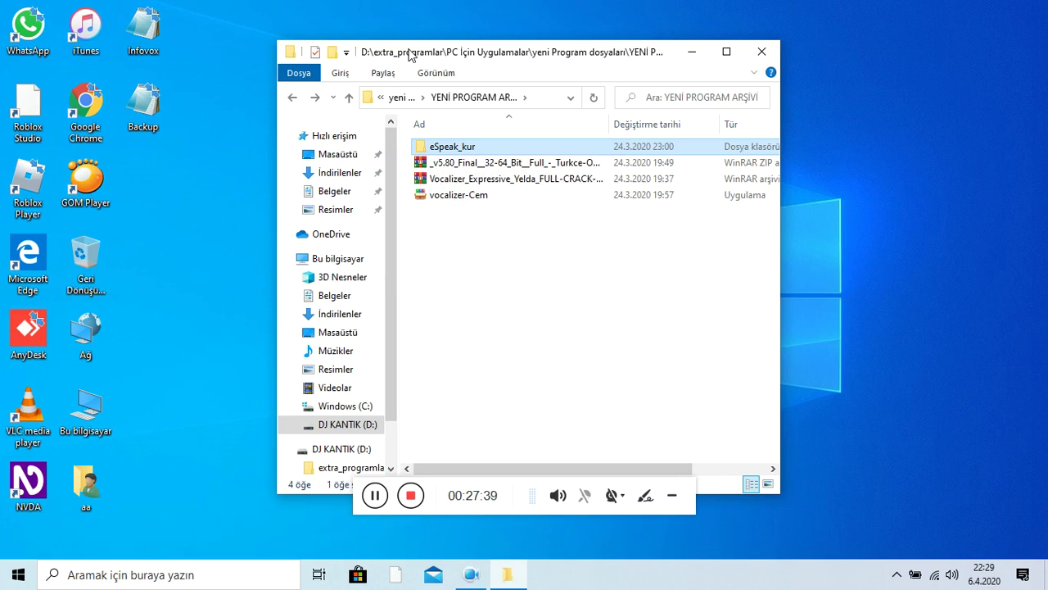
{"action": "left_click", "coordinate": [1002, 22]}
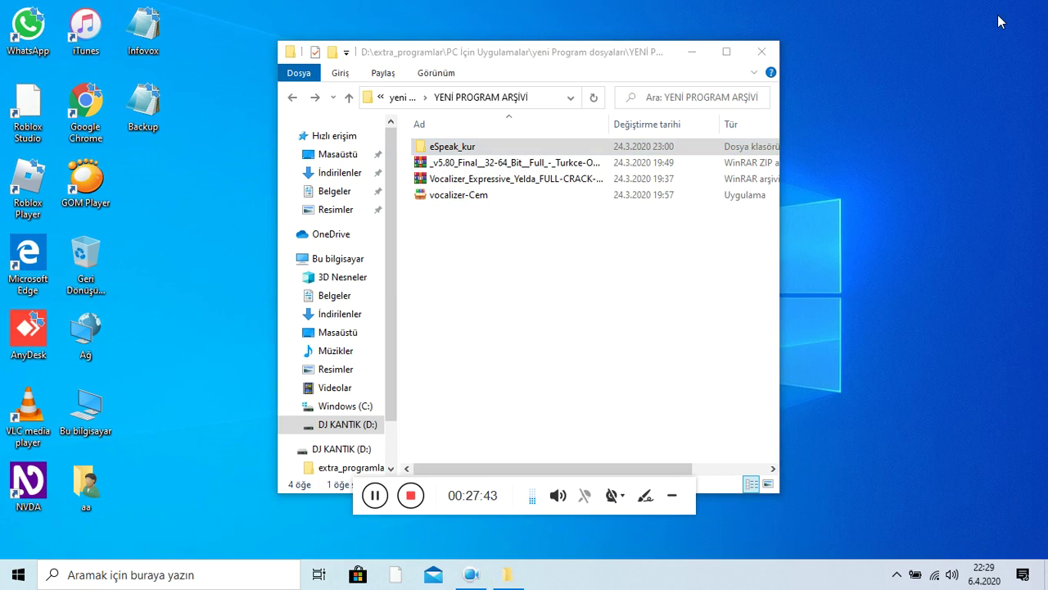
{"action": "key", "text": "ctrl+v"}
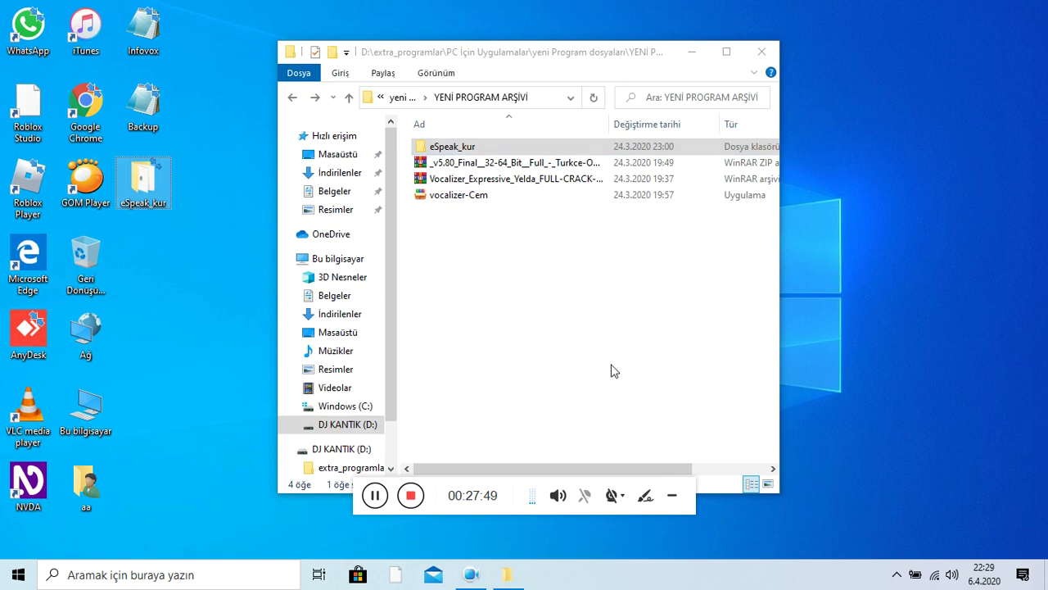
{"action": "left_click", "coordinate": [592, 392]}
{"action": "key", "text": "alt+F4"}
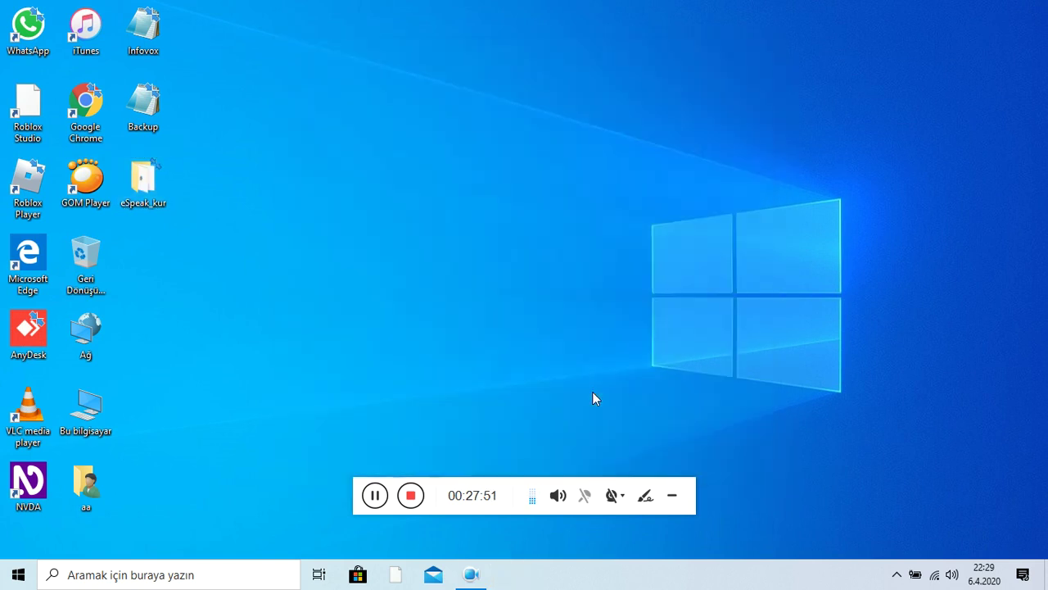
Open the eSpeak_kur folder on the desktop and run the setup_espeak installer
{"action": "key", "text": "Up"}
{"action": "key", "text": "Down"}
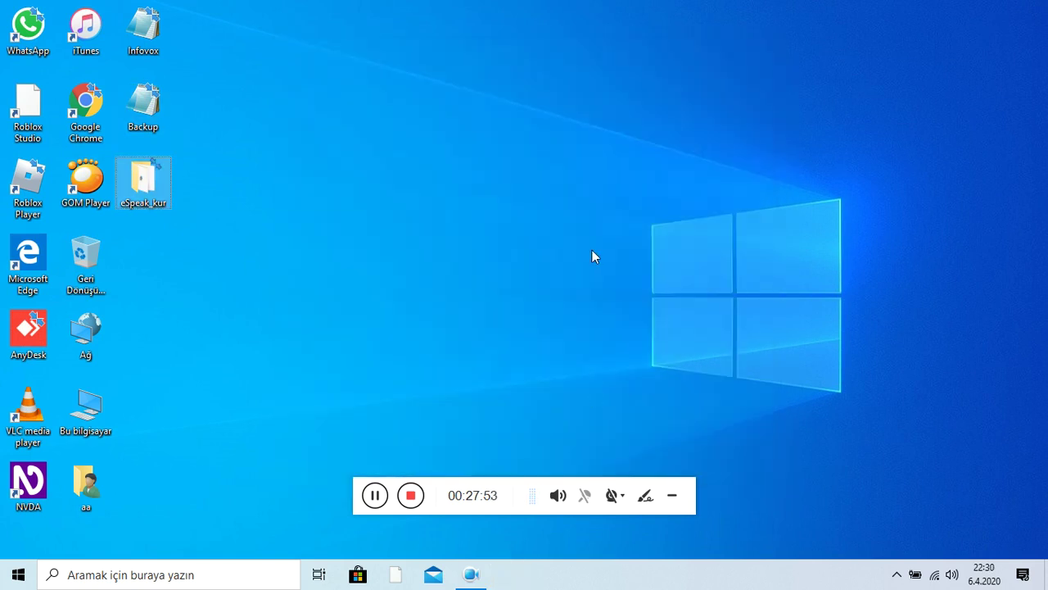
{"action": "key", "text": "Return"}
{"action": "key", "text": "Down"}
{"action": "key", "text": "Up"}
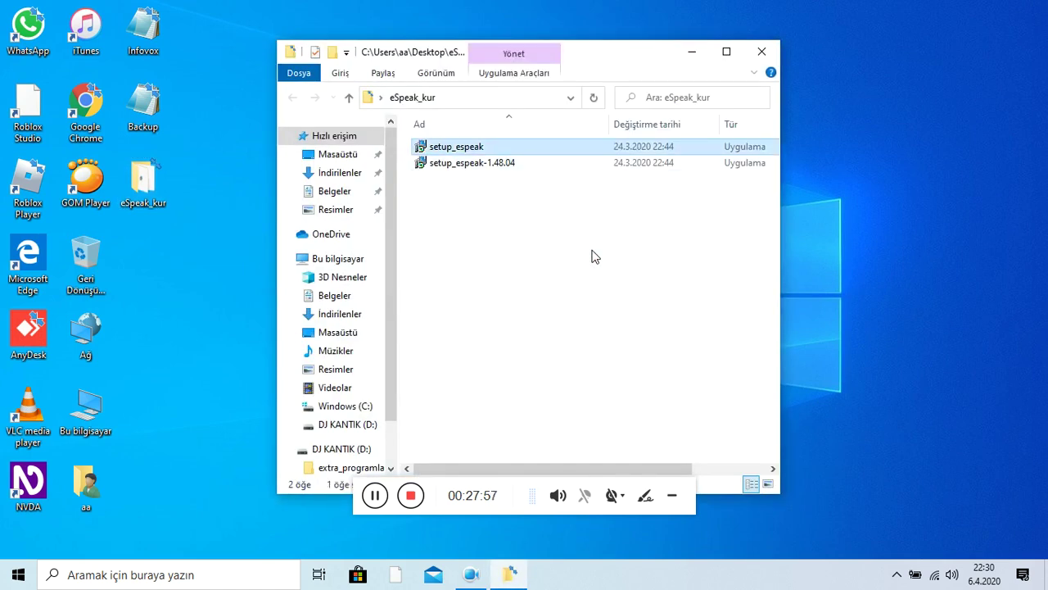
{"action": "key", "text": "Return"}
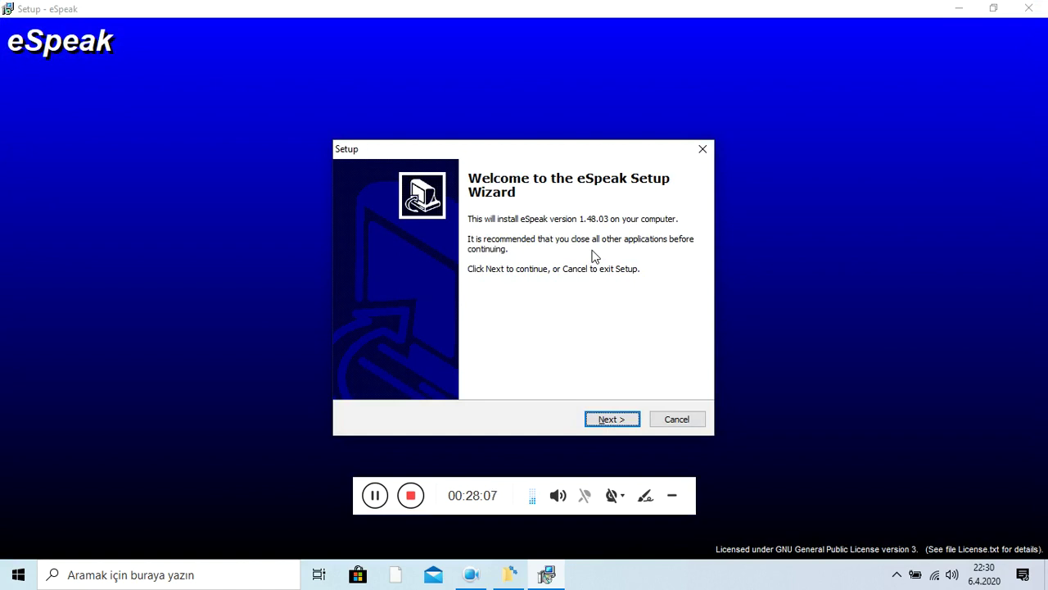
Continue past the eSpeak setup welcome page, accept the license agreement and proceed
{"action": "key", "text": "Tab"}
{"action": "key", "text": "Tab"}
{"action": "key", "text": "Return"}
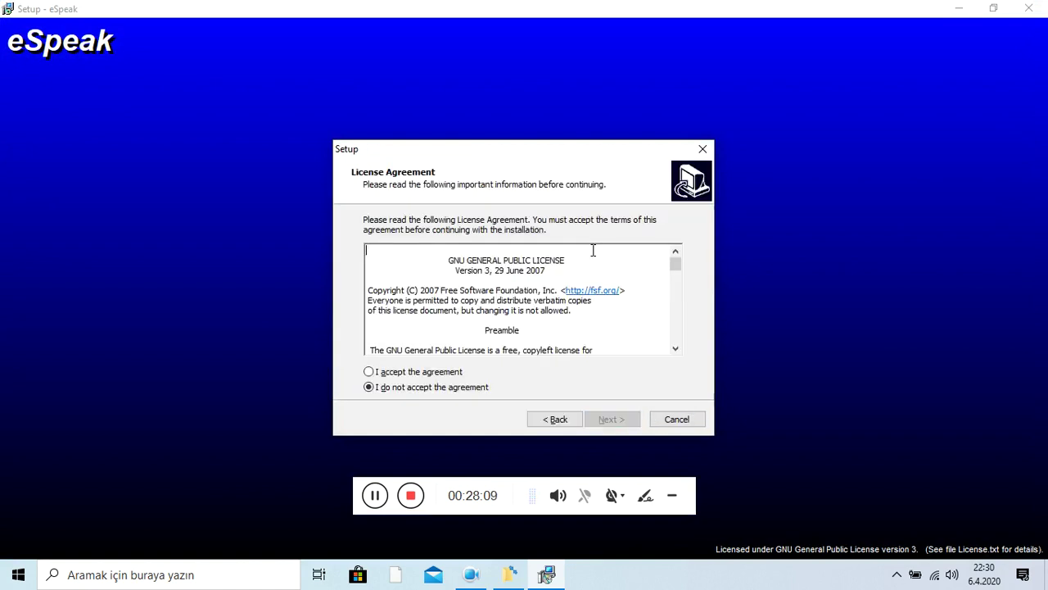
{"action": "key", "text": "Tab"}
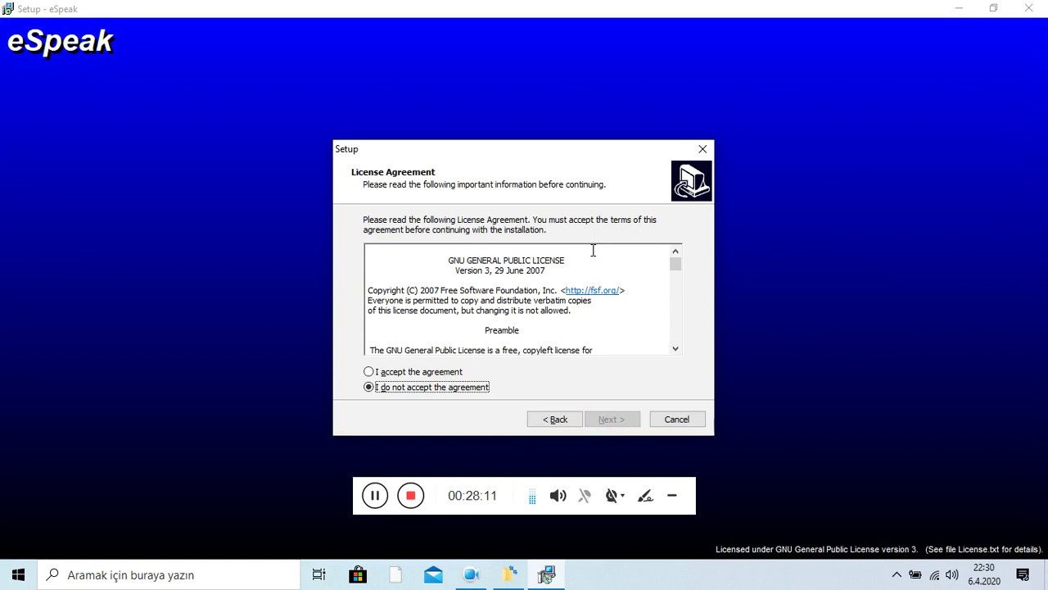
{"action": "key", "text": "Up"}
{"action": "key", "text": "Tab"}
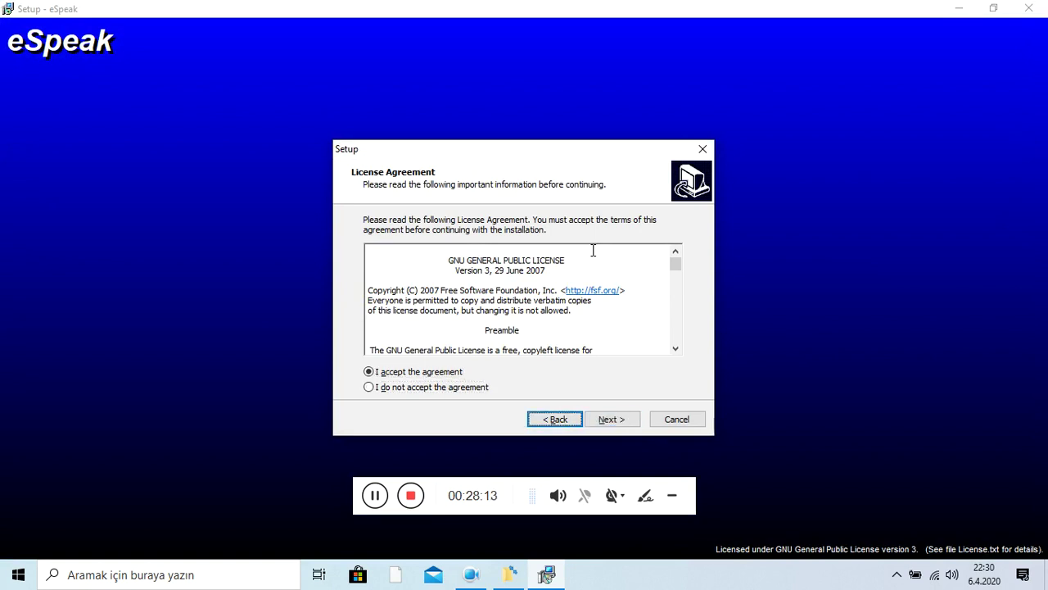
{"action": "key", "text": "Tab"}
{"action": "key", "text": "Return"}
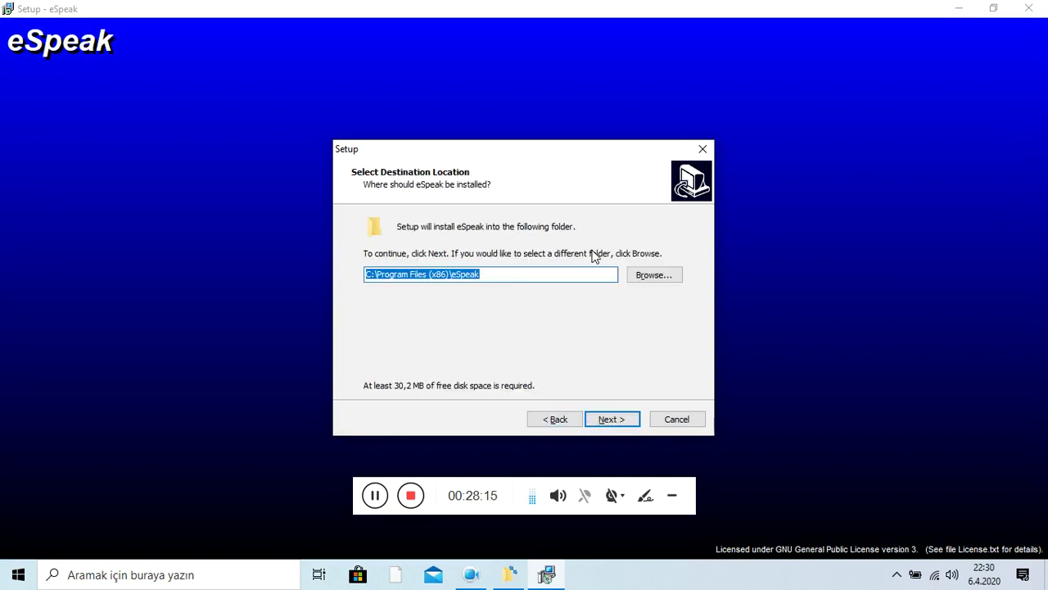
Keep C:\Program Files (x86)\eSpeak as the install location and continue to the voice selection
{"action": "key", "text": "Tab"}
{"action": "key", "text": "Tab"}
{"action": "key", "text": "Tab"}
{"action": "key", "text": "Return"}
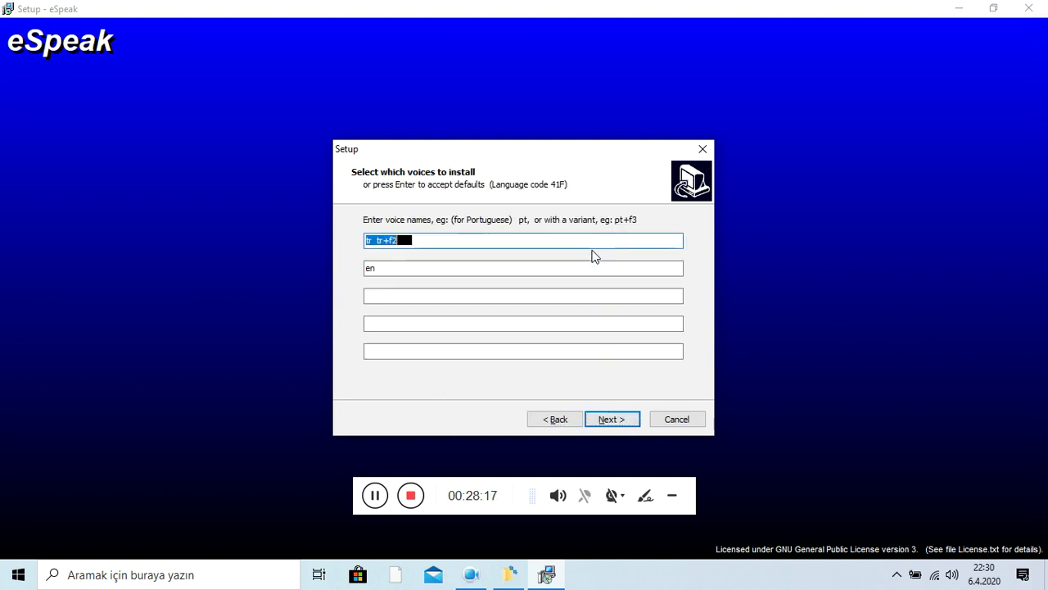
Extend the first voice entry to read "tr tr+f2+f1+f5+f4+f5"
{"action": "key", "text": "End"}
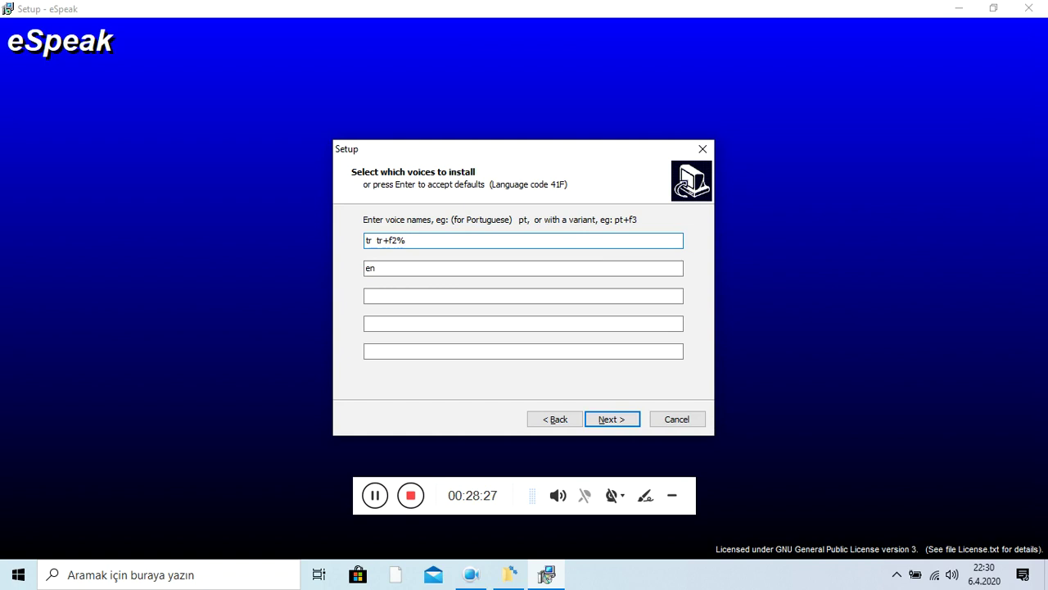
{"action": "type", "text": "+f1+f8"}
{"action": "key", "text": "BackSpace"}
{"action": "type", "text": "5+f4"}
{"action": "key", "text": "BackSpace"}
{"action": "type", "text": "4+f5"}
{"action": "key", "text": "Tab"}
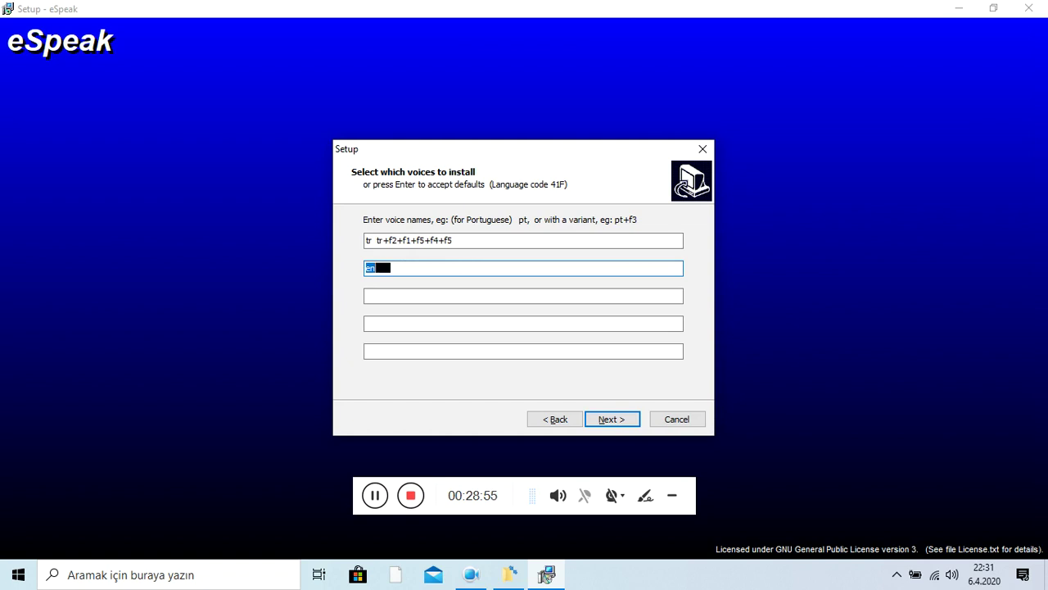
Set the remaining four voice entries to "tr-tr + MB", "az", "tr" and "az", and continue the setup
{"action": "key", "text": "BackSpace"}
{"action": "type", "text": "tr-tr + MB"}
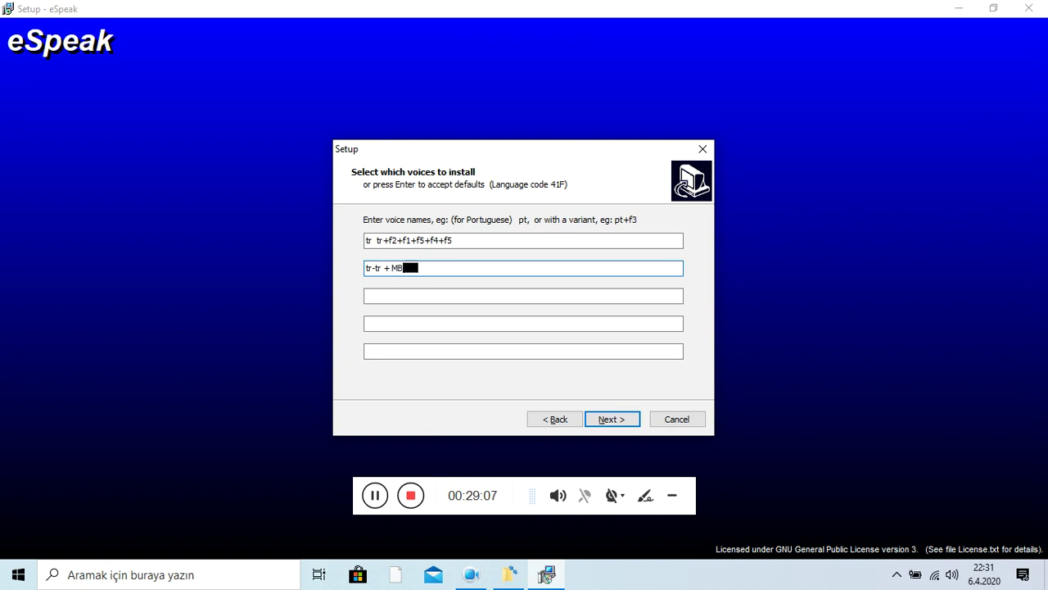
{"action": "key", "text": "Tab"}
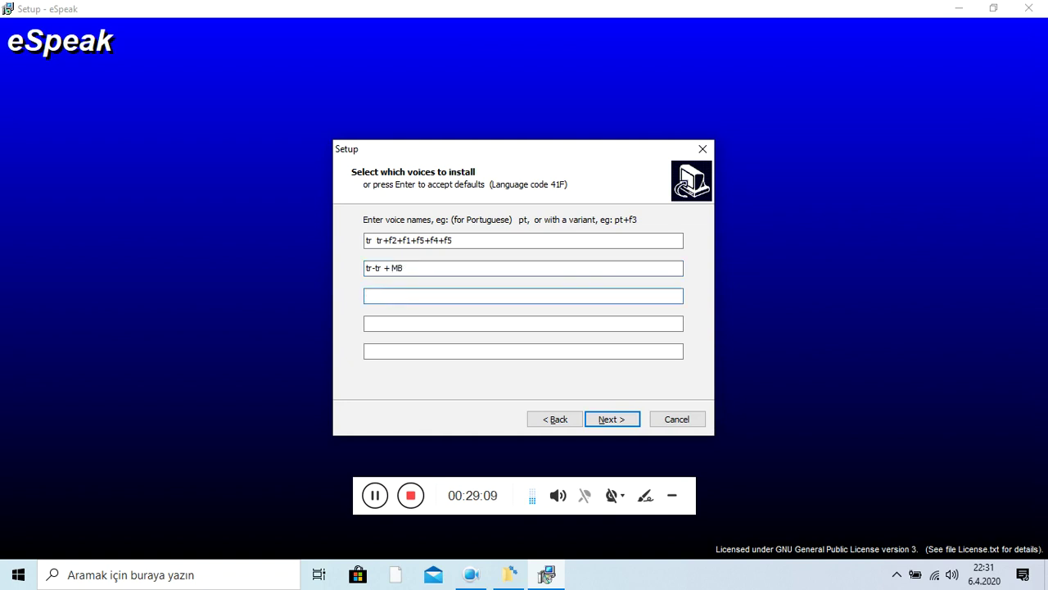
{"action": "type", "text": "az"}
{"action": "key", "text": "Tab"}
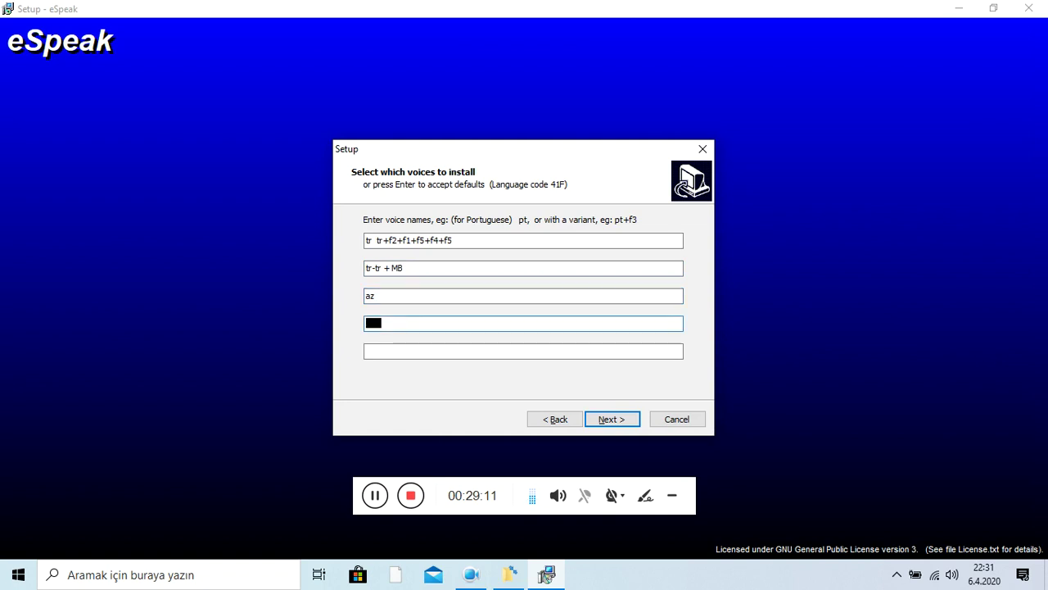
{"action": "type", "text": "tr"}
{"action": "key", "text": "Tab"}
{"action": "type", "text": "az"}
{"action": "key", "text": "Tab"}
{"action": "key", "text": "Tab"}
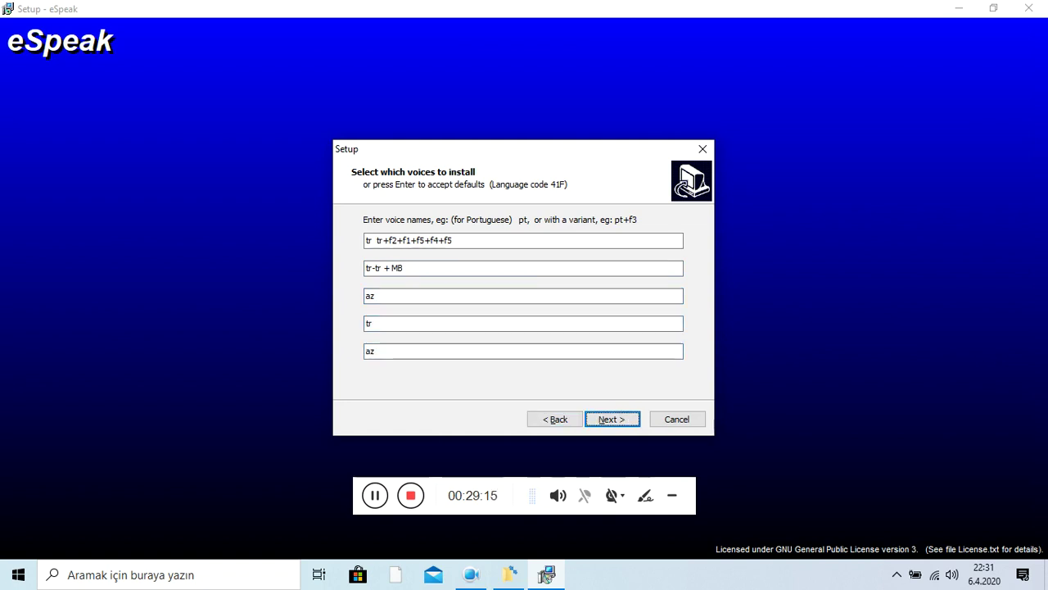
{"action": "key", "text": "Return"}
Turn on the option Don't create a Start Menu folder for the eSpeak installation
{"action": "key", "text": "Tab"}
{"action": "key", "text": "Tab"}
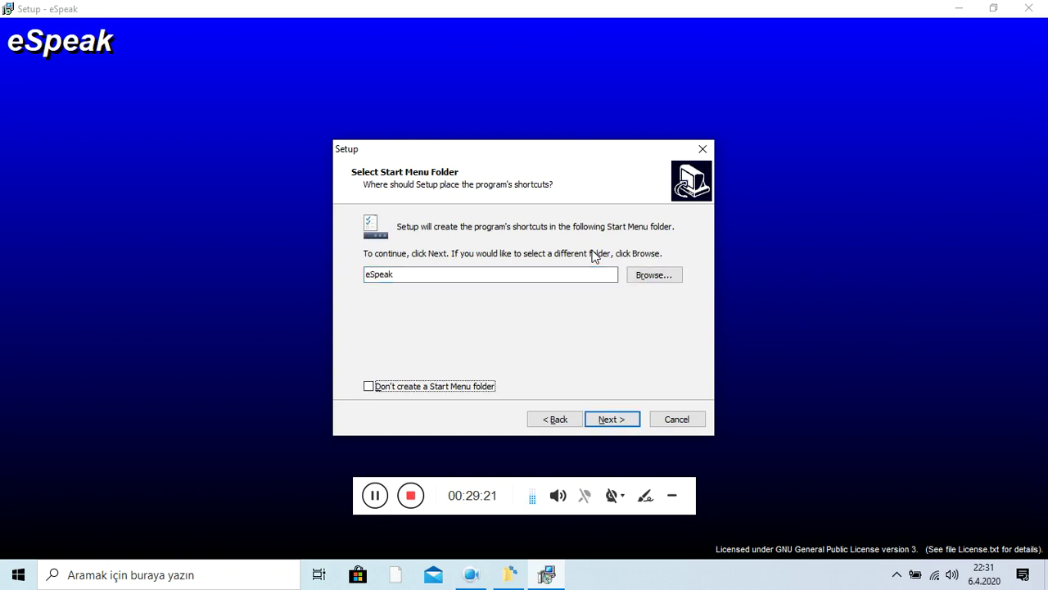
{"action": "key", "text": "space"}
{"action": "key", "text": "Tab"}
{"action": "key", "text": "Tab"}
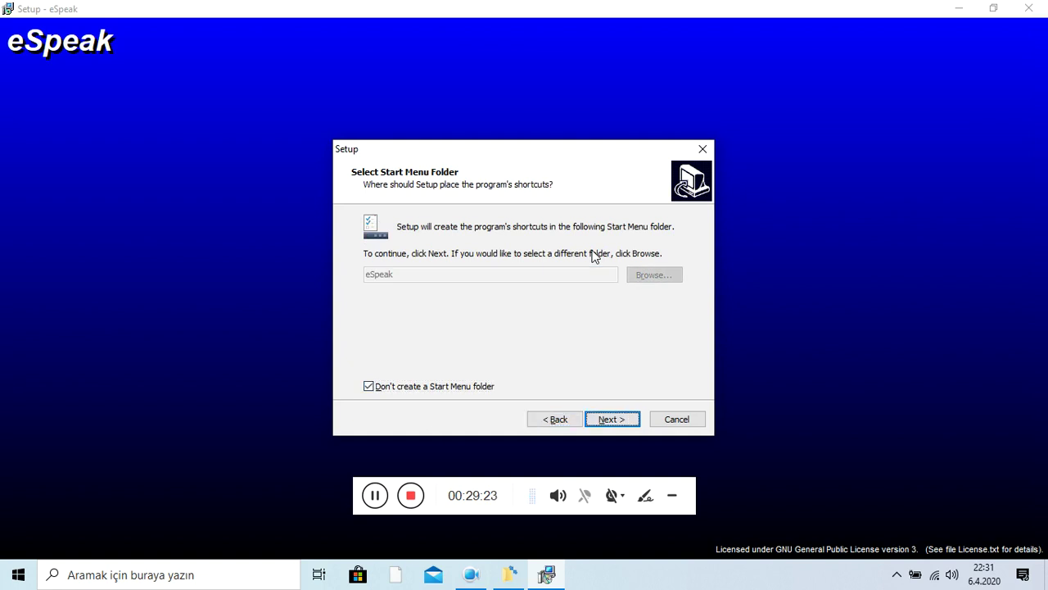
Install eSpeak to C:\Program Files (x86)\eSpeak, finish the setup and close the Readme file
{"action": "key", "text": "Return"}
{"action": "key", "text": "Tab"}
{"action": "key", "text": "Tab"}
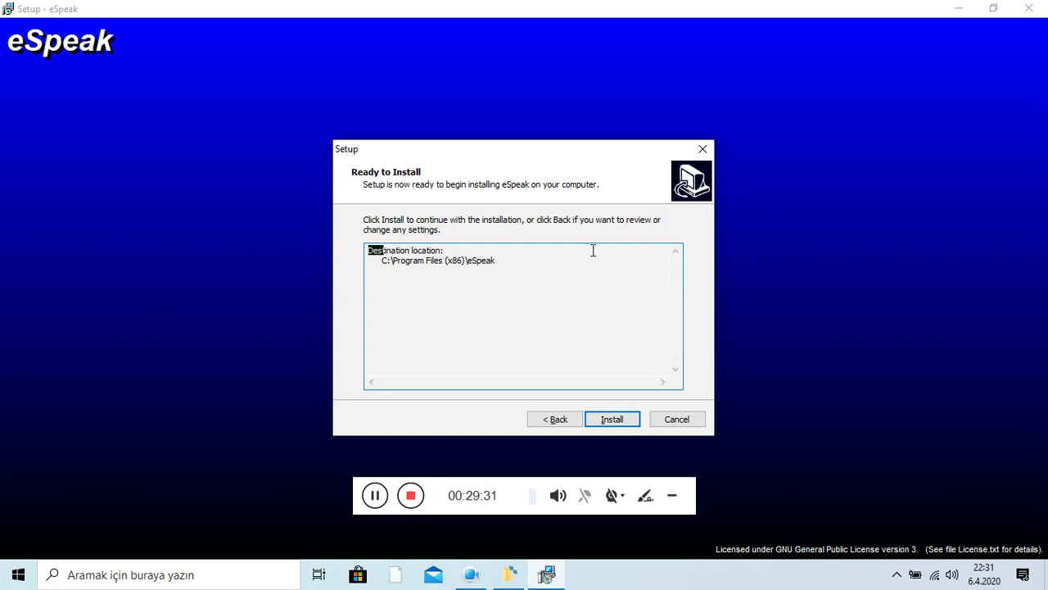
{"action": "key", "text": "Tab"}
{"action": "key", "text": "Tab"}
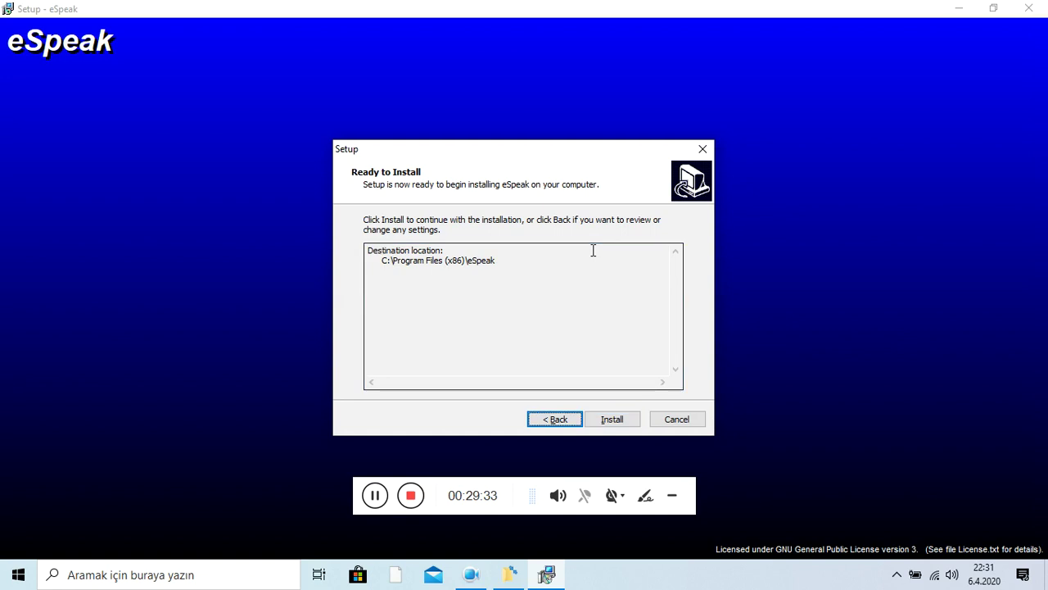
{"action": "key", "text": "Return"}
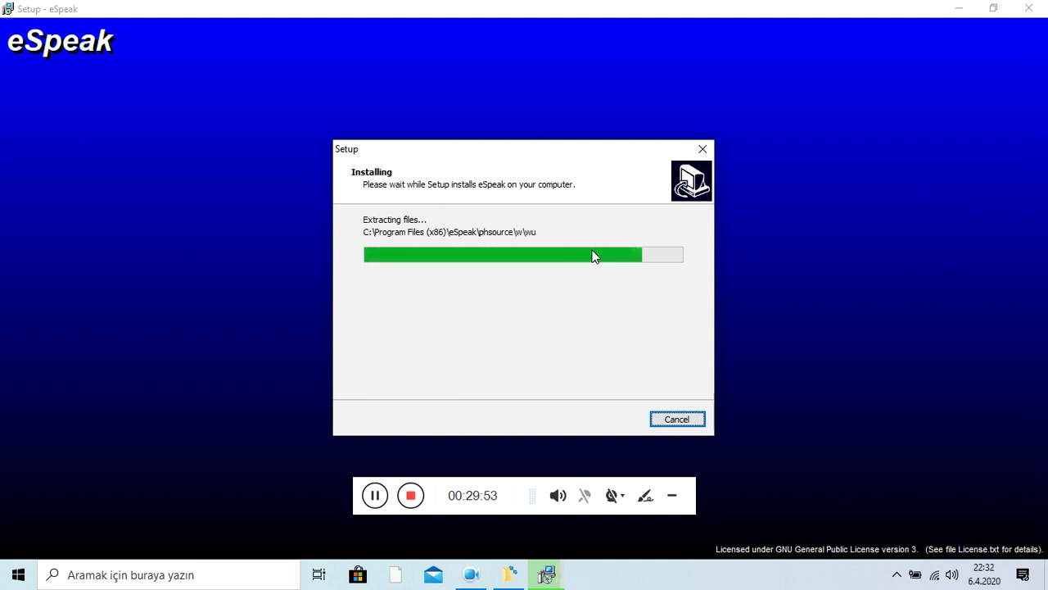
{"action": "key", "text": "Return"}
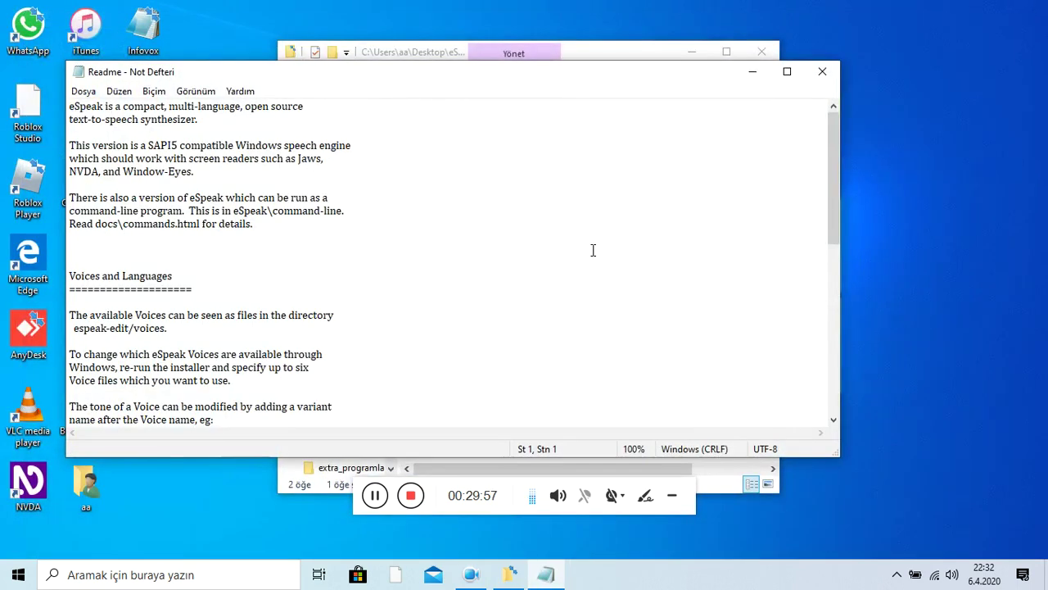
{"action": "key", "text": "alt+F4"}
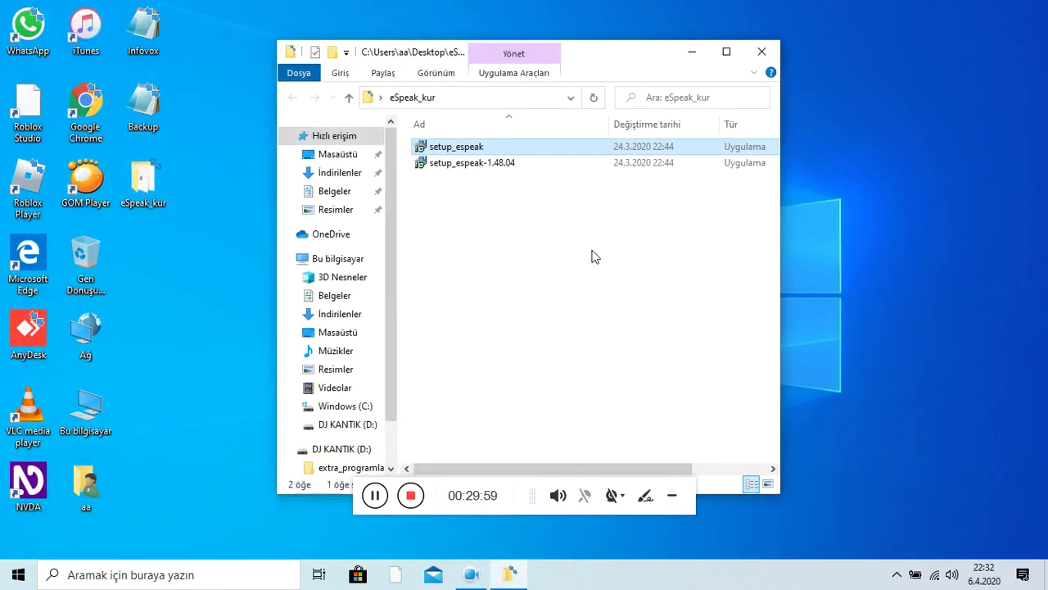
{"action": "key", "text": "Insert+n"}
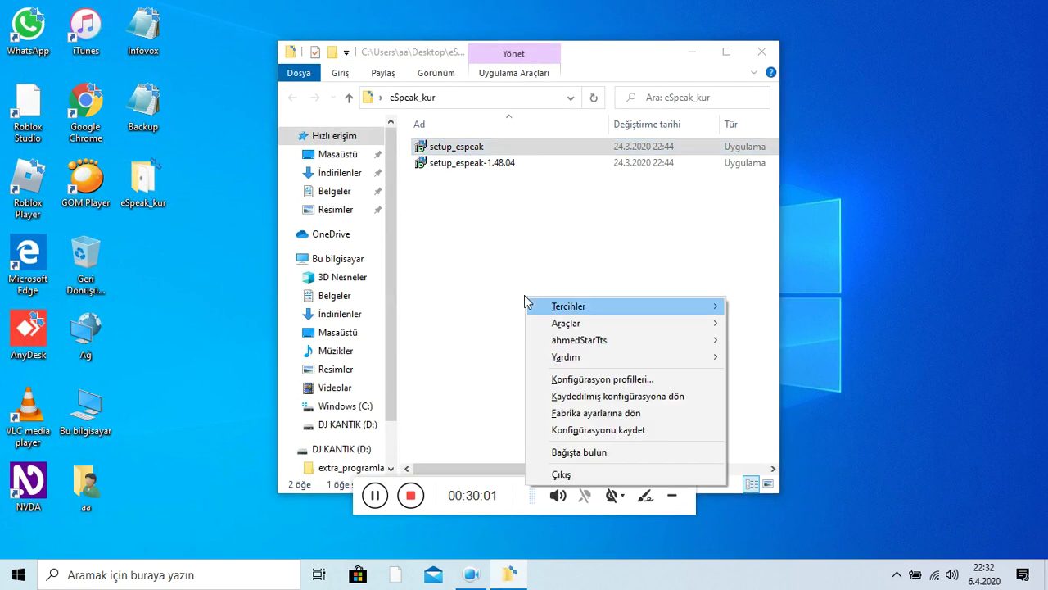
{"action": "key", "text": "Return"}
{"action": "key", "text": "Return"}
{"action": "key", "text": "Down"}
{"action": "key", "text": "Tab"}
{"action": "key", "text": "Tab"}
{"action": "key", "text": "Tab"}
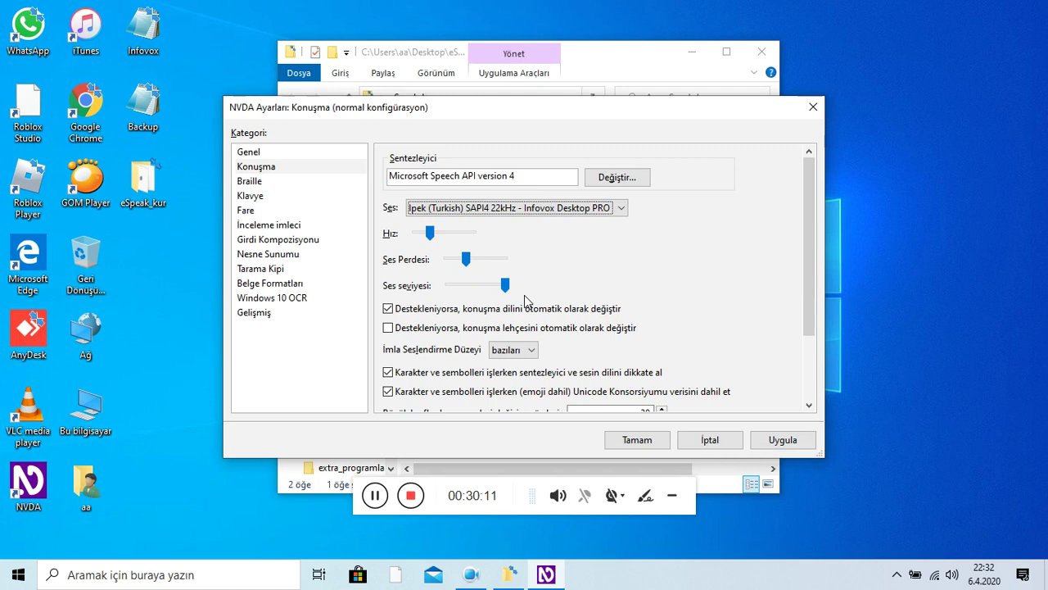
{"action": "key", "text": "Down"}
{"action": "key", "text": "Escape"}
Change the synthesizer in NVDA's speech settings to Microsoft Speech API version 5 and leave the settings
{"action": "key", "text": "Insert+n"}
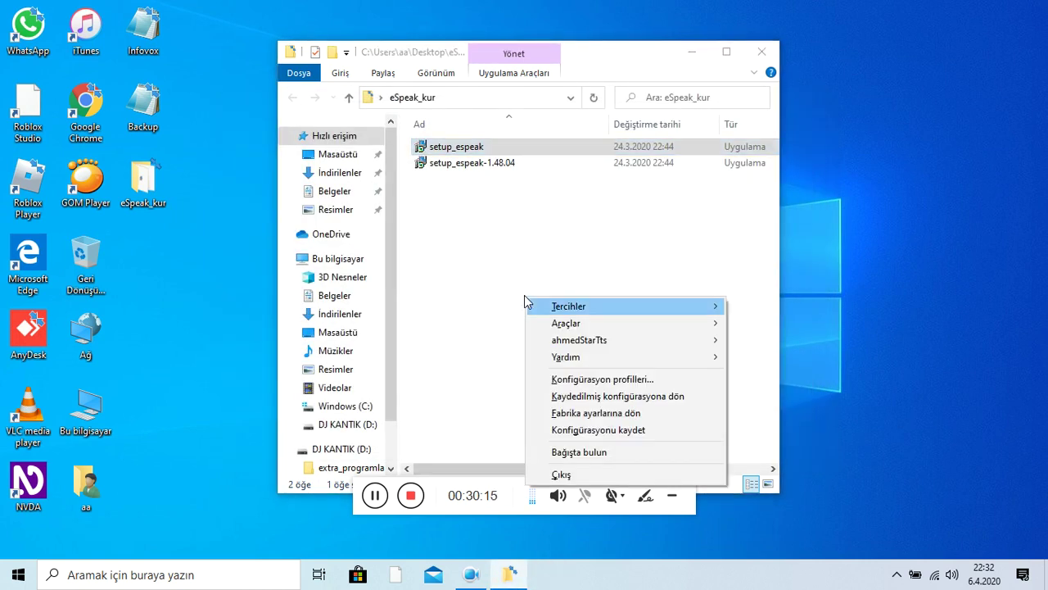
{"action": "key", "text": "Right"}
{"action": "key", "text": "Return"}
{"action": "key", "text": "Down"}
{"action": "key", "text": "Tab"}
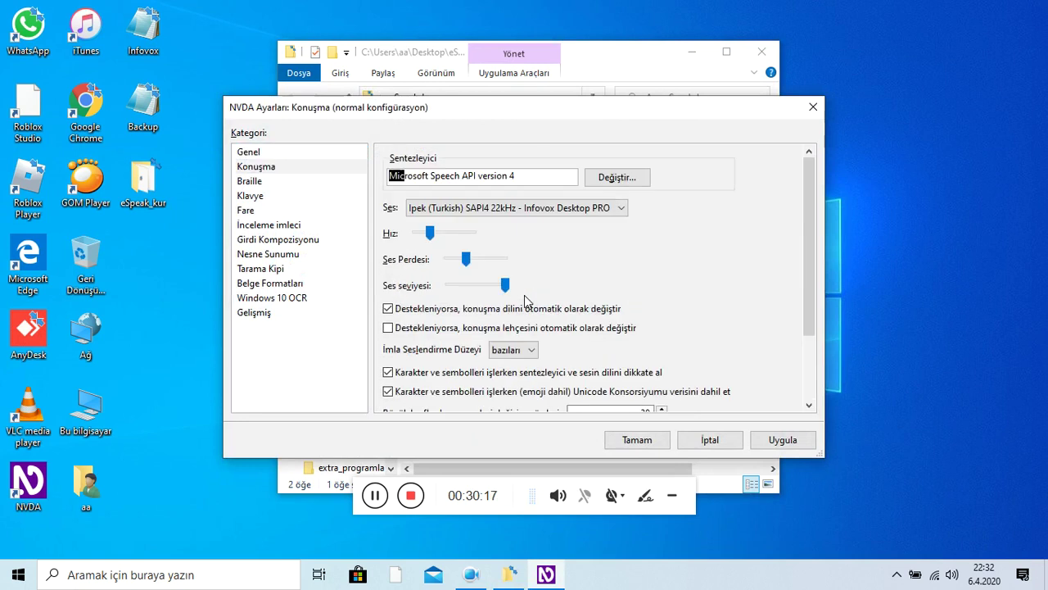
{"action": "key", "text": "Tab"}
{"action": "key", "text": "Return"}
{"action": "key", "text": "Down"}
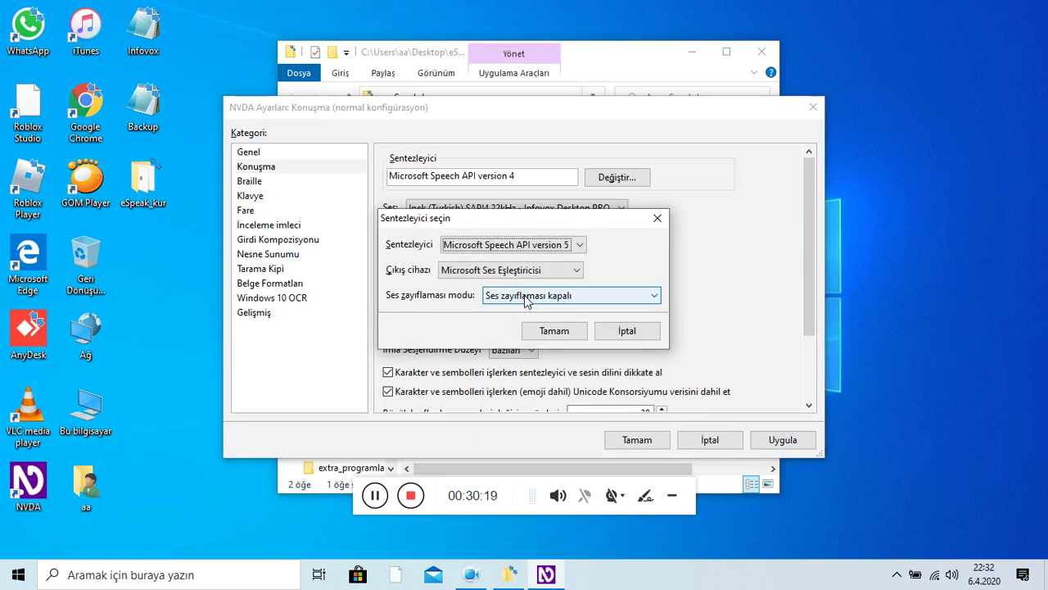
{"action": "key", "text": "Return"}
{"action": "key", "text": "Tab"}
{"action": "key", "text": "Tab"}
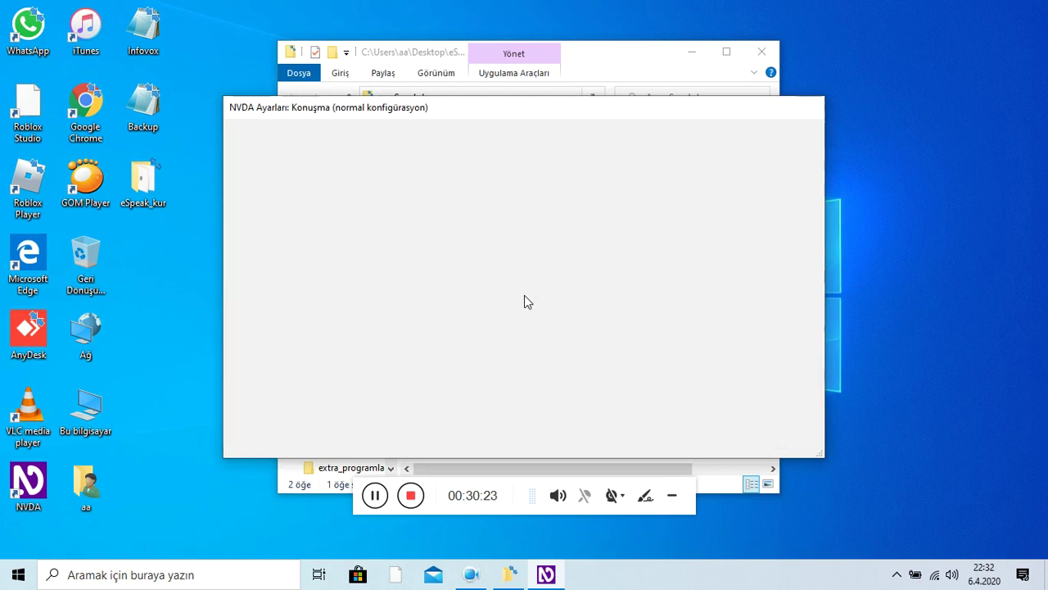
{"action": "key", "text": "Escape"}
Reopen NVDA's speech settings and audition the eSpeak voices, from eSpeak-MAX through eSpeak-TR+F2+F1+F5+F4+F5 to eSpeak-MB
{"action": "key", "text": "insert+n"}
{"action": "key", "text": "Down"}
{"action": "key", "text": "Right"}
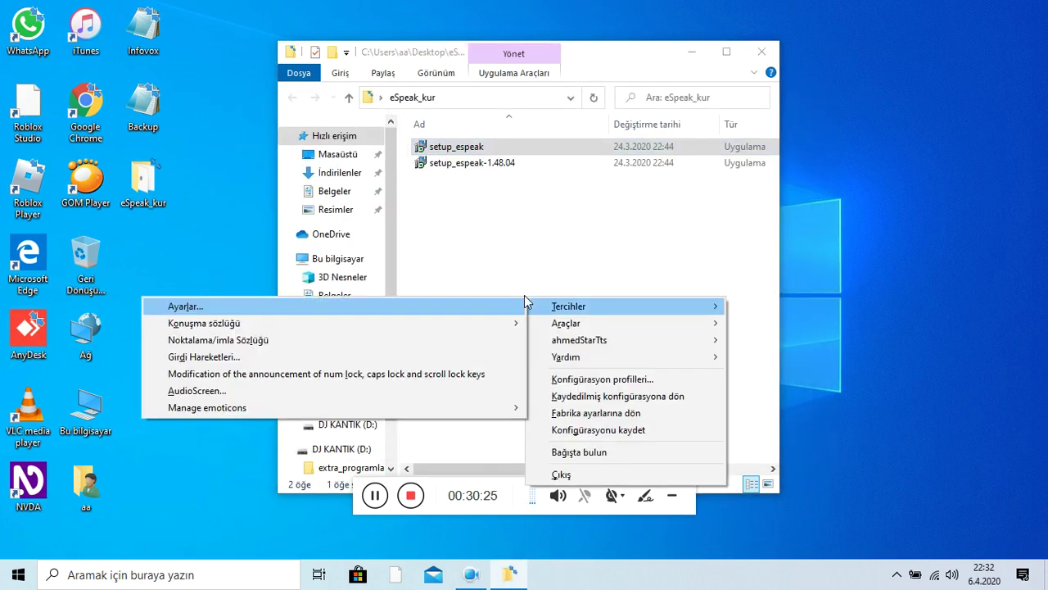
{"action": "key", "text": "Return"}
{"action": "key", "text": "Down"}
{"action": "key", "text": "Tab"}
{"action": "key", "text": "Tab"}
{"action": "key", "text": "Tab"}
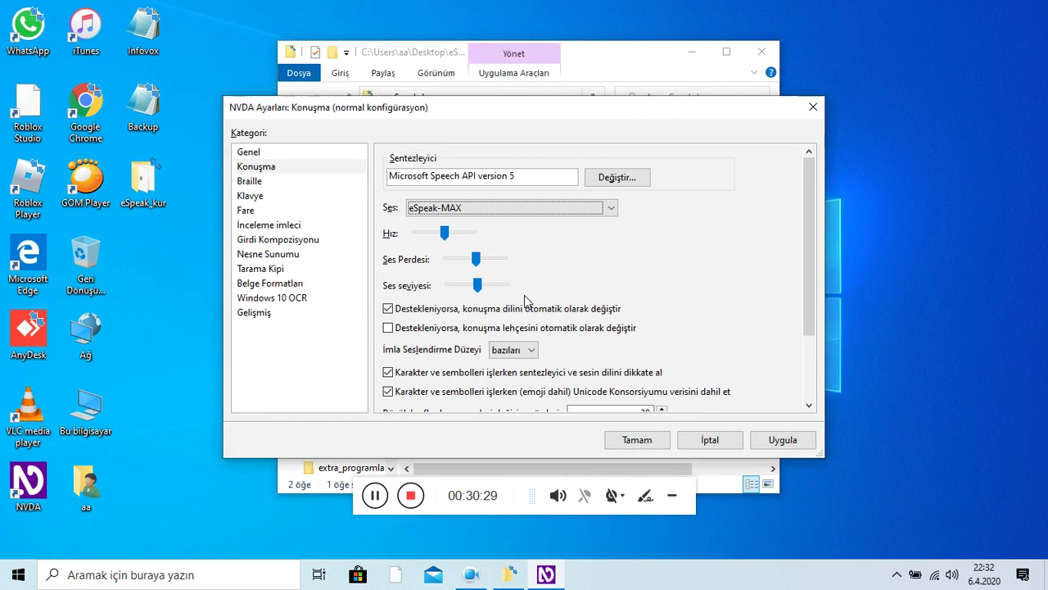
{"action": "key", "text": "Down"}
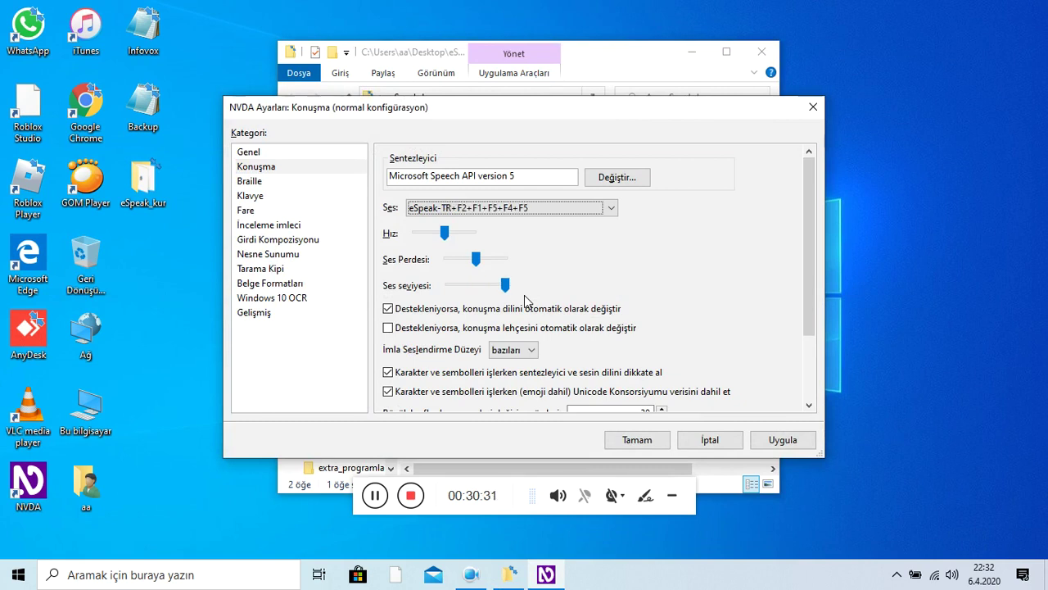
{"action": "key", "text": "Down"}
{"action": "key", "text": "Up"}
{"action": "key", "text": "Down"}
{"action": "key", "text": "Down"}
{"action": "key", "text": "Down"}
{"action": "key", "text": "Down"}
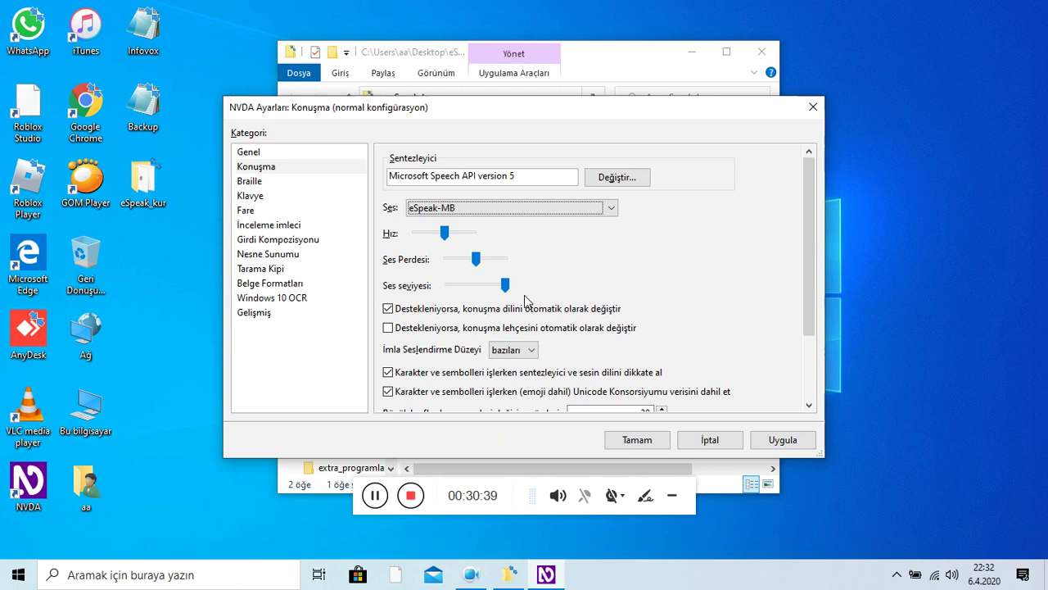
Audition the remaining SAPI5 voices, including IVONA 2 Filiz and Ludoviko, comparing neighbouring entries
{"action": "key", "text": "Down"}
{"action": "key", "text": "Up"}
{"action": "key", "text": "Down"}
{"action": "key", "text": "Down"}
{"action": "key", "text": "Down"}
{"action": "key", "text": "Down"}
{"action": "key", "text": "Up"}
{"action": "key", "text": "Down"}
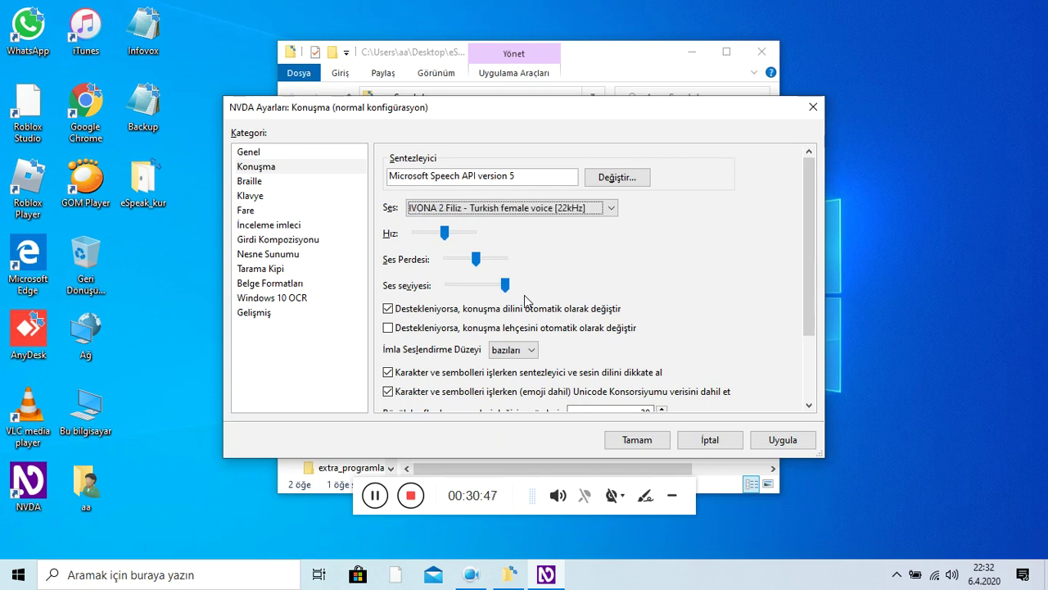
{"action": "key", "text": "Up"}
{"action": "key", "text": "Down"}
{"action": "key", "text": "Down"}
{"action": "key", "text": "Up"}
{"action": "key", "text": "Down"}
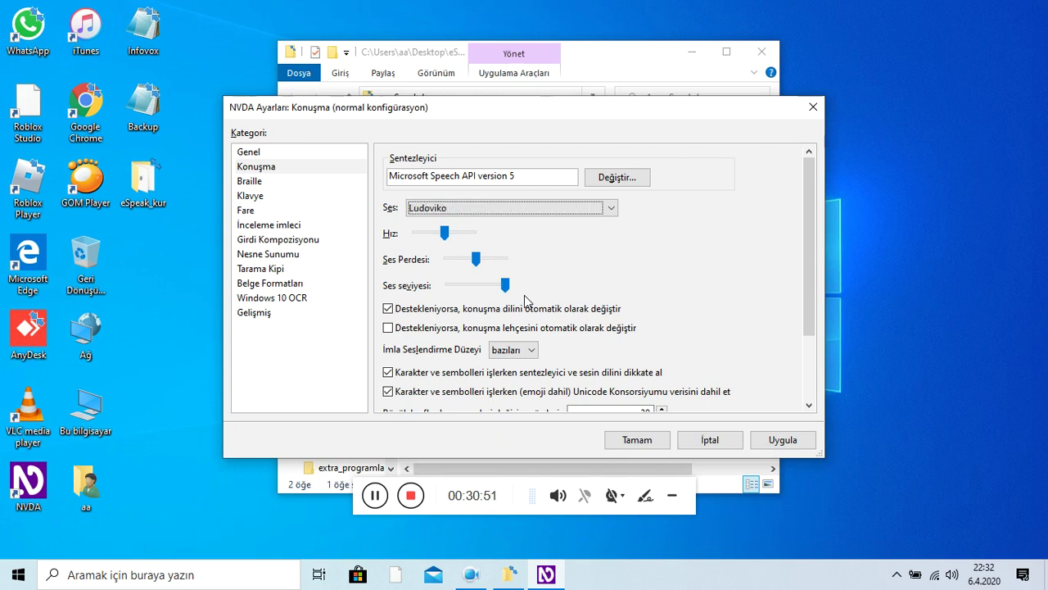
Set the NVDA voice to İpek (Turkish) SAPI5 and save the speech settings
{"action": "key", "text": "Up"}
{"action": "key", "text": "Down"}
{"action": "key", "text": "Down"}
{"action": "key", "text": "Down"}
{"action": "key", "text": "Down"}
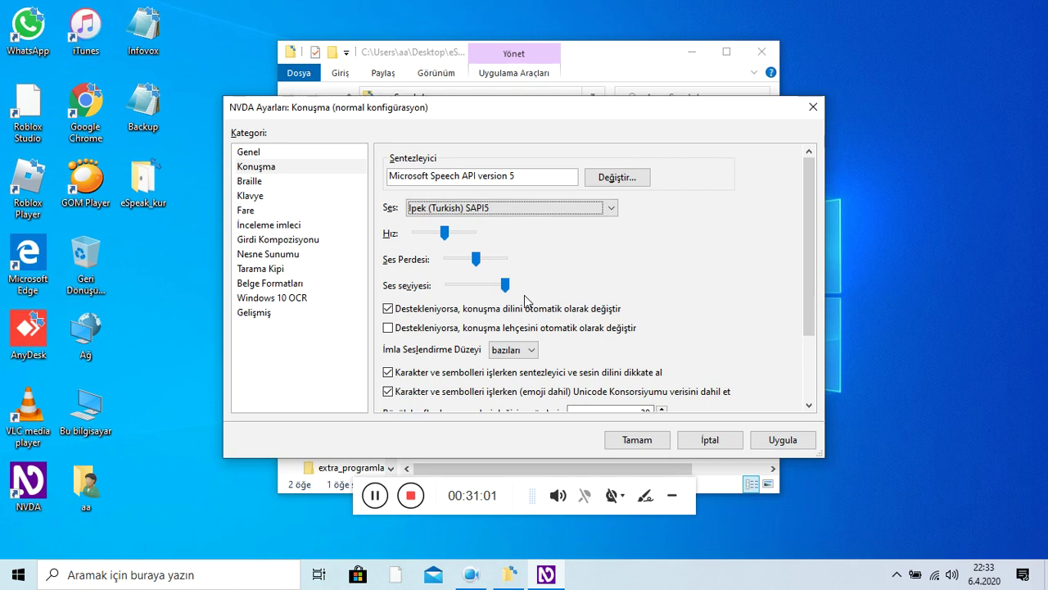
{"action": "key", "text": "Return"}
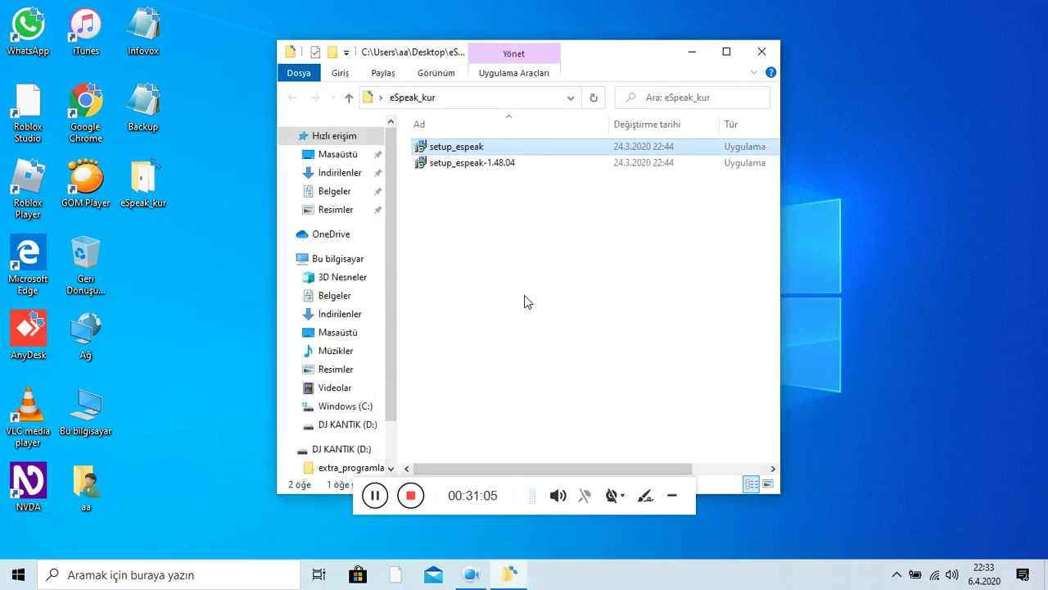
{"action": "key", "text": "Return"}
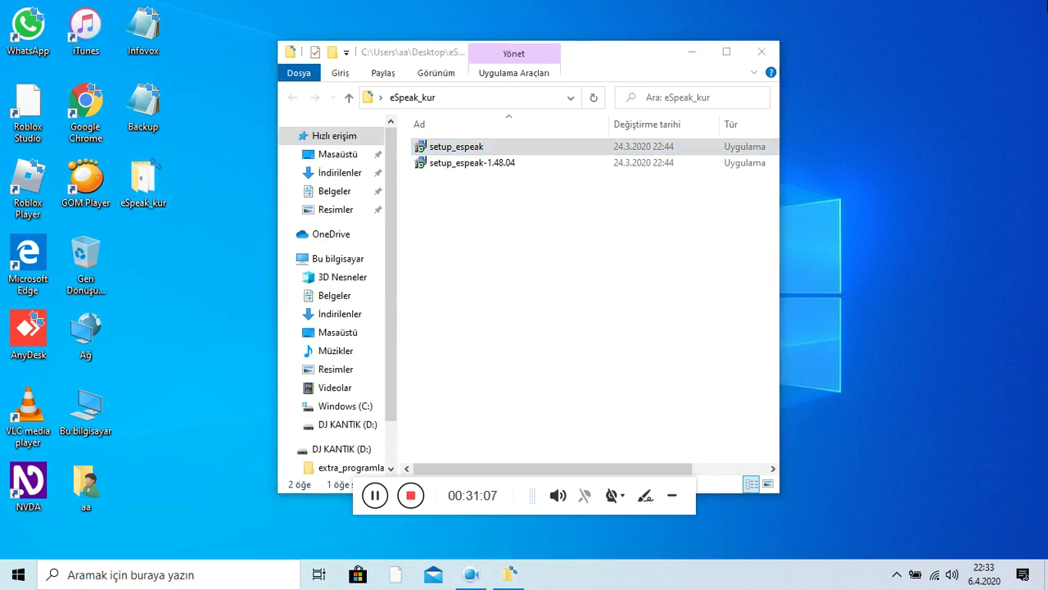
{"action": "key", "text": "n"}
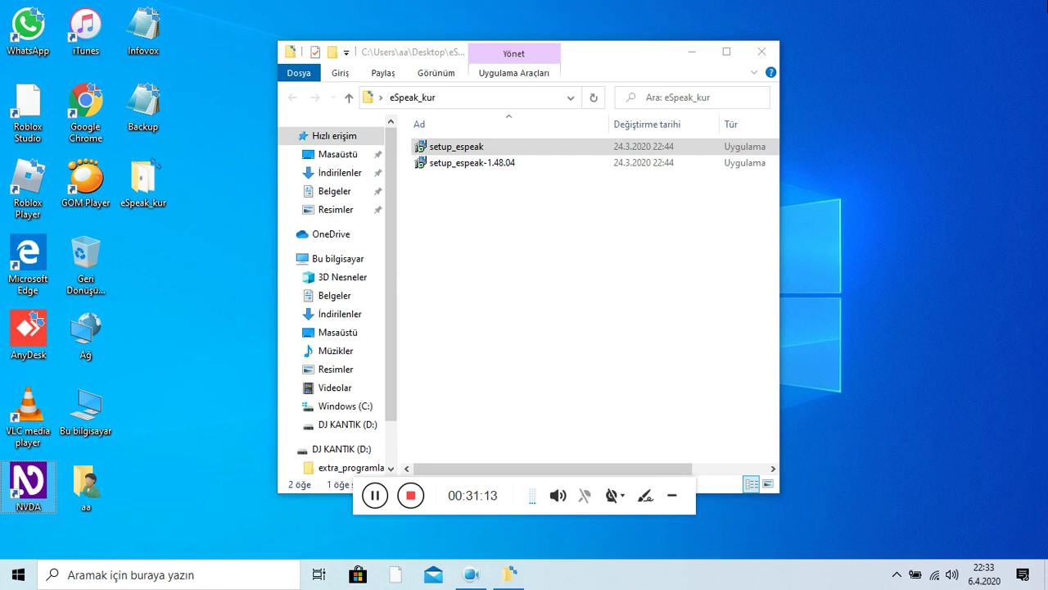
{"action": "key", "text": "insert+n"}
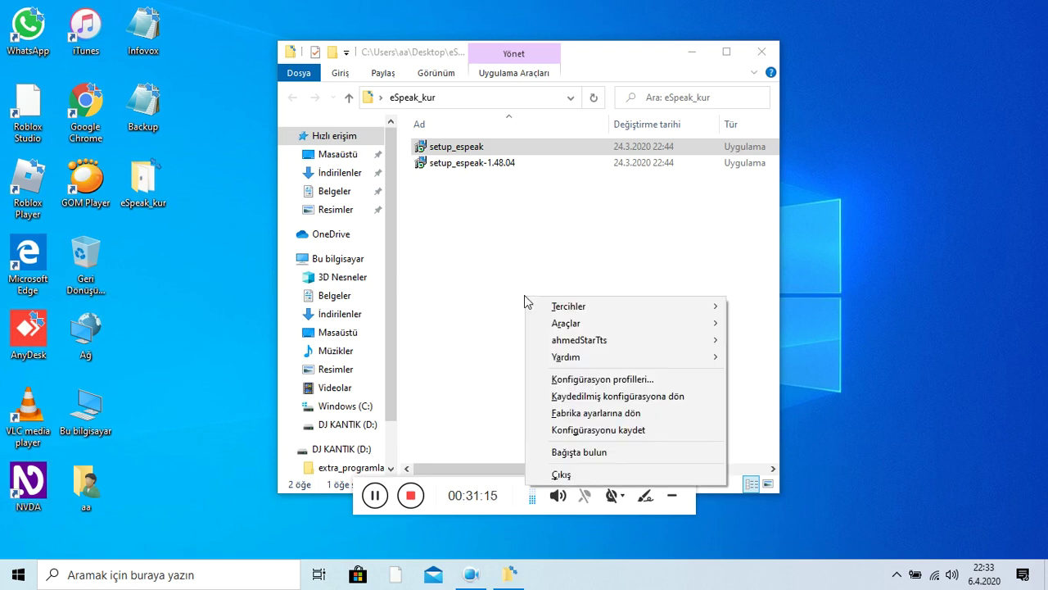
{"action": "key", "text": "Escape"}
Start setup_espeak-1.48.04 from the eSpeak_kur folder and keep C:\Program Files (x86)\eSpeak as the install location
{"action": "key", "text": "Down"}
{"action": "key", "text": "Return"}
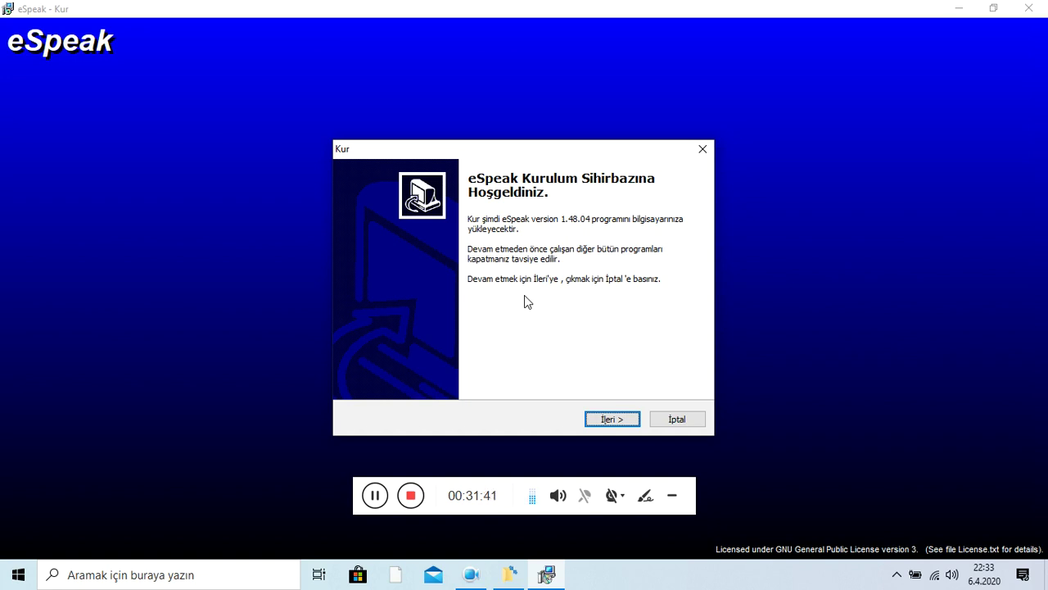
{"action": "key", "text": "Return"}
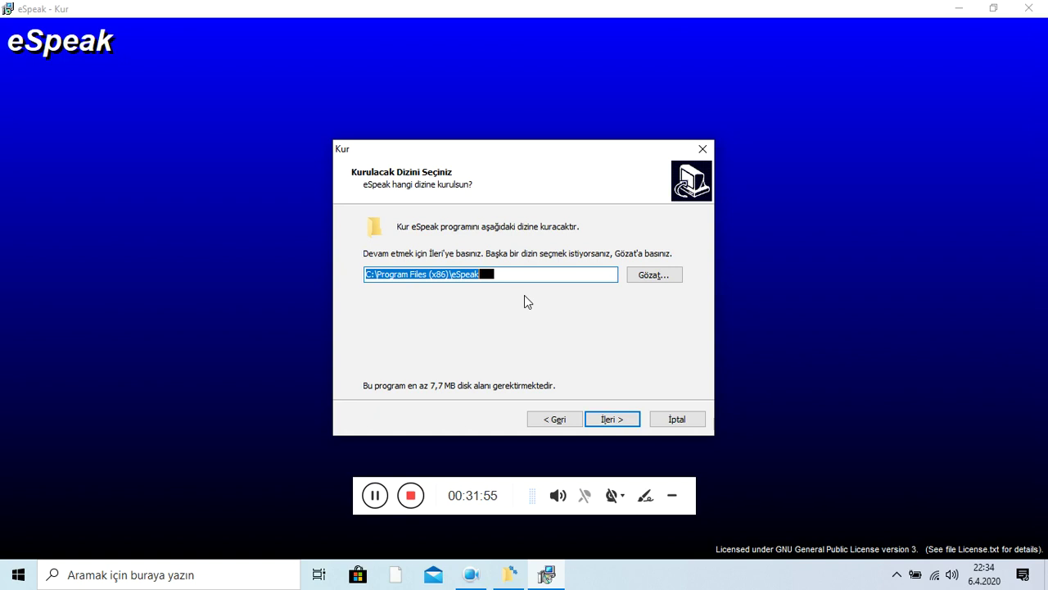
{"action": "key", "text": "Tab"}
{"action": "key", "text": "Tab"}
{"action": "key", "text": "Tab"}
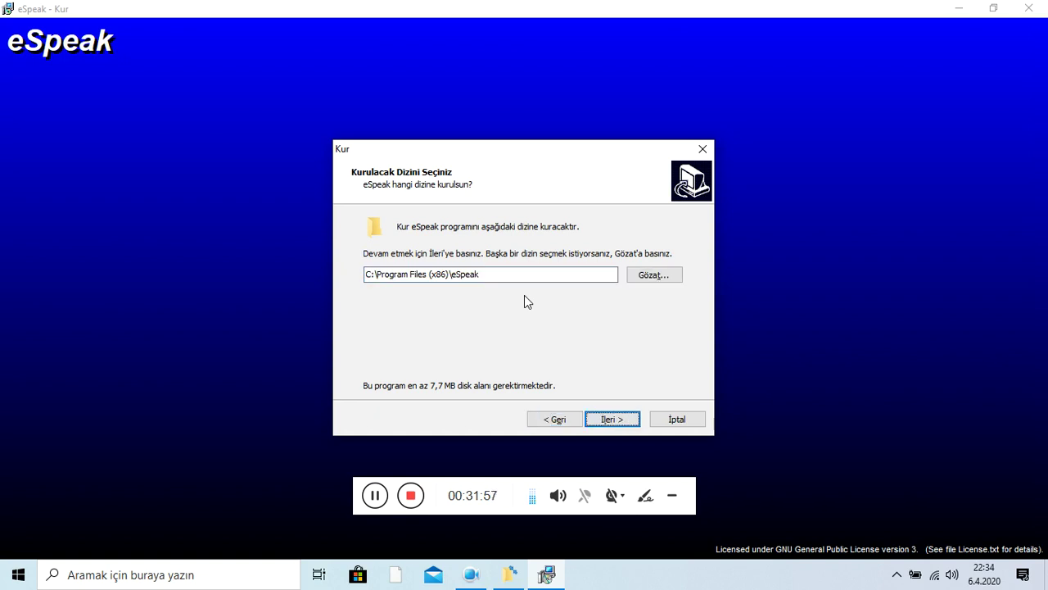
{"action": "key", "text": "Return"}
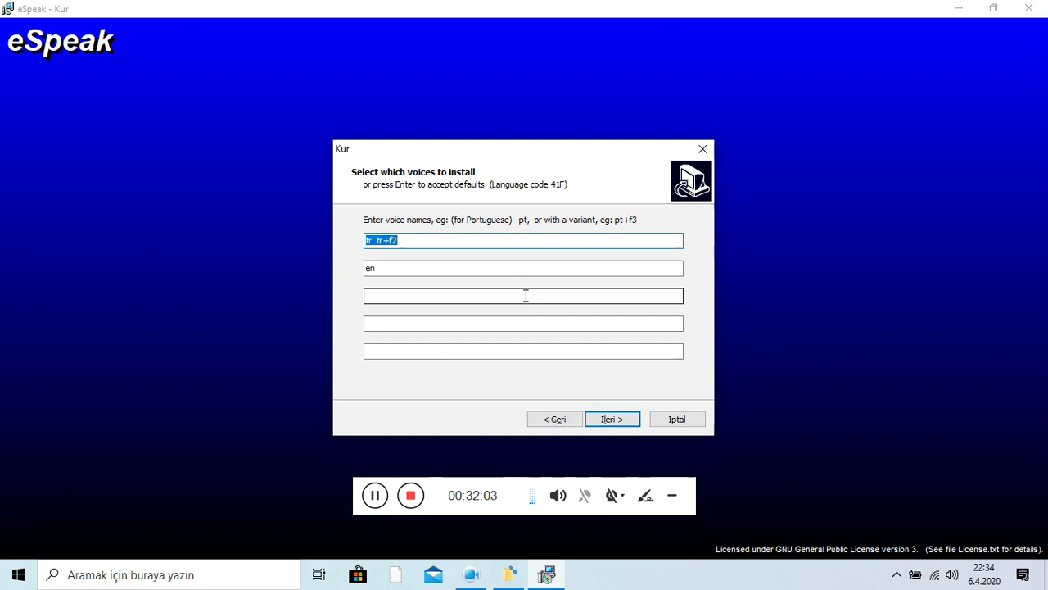
Extend the first voice entry to read "tr tr+f2f1f5f3f4"
{"action": "key", "text": "End"}
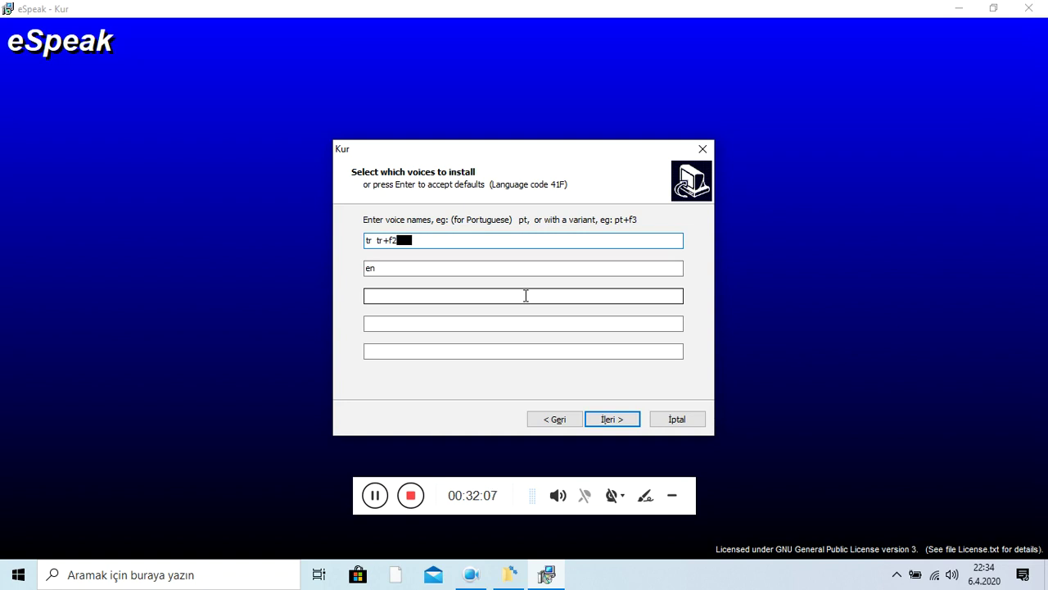
{"action": "type", "text": "f1f5f3f4"}
{"action": "key", "text": "Tab"}
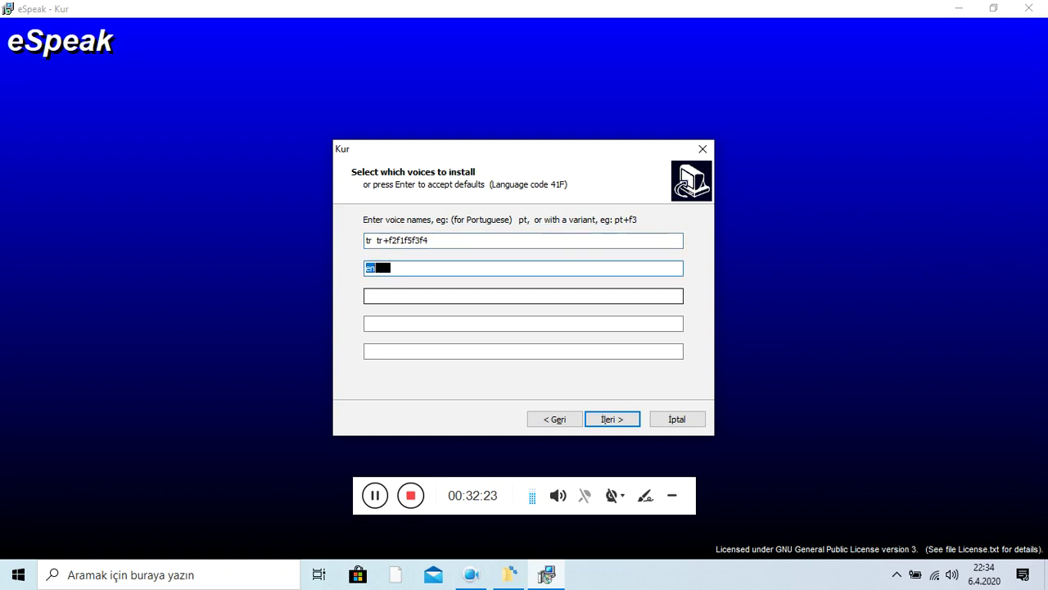
Set the remaining four voice entries to "tr+MB", "az", "tr" and "az", and continue the setup
{"action": "key", "text": "BackSpace"}
{"action": "type", "text": "tr+MB"}
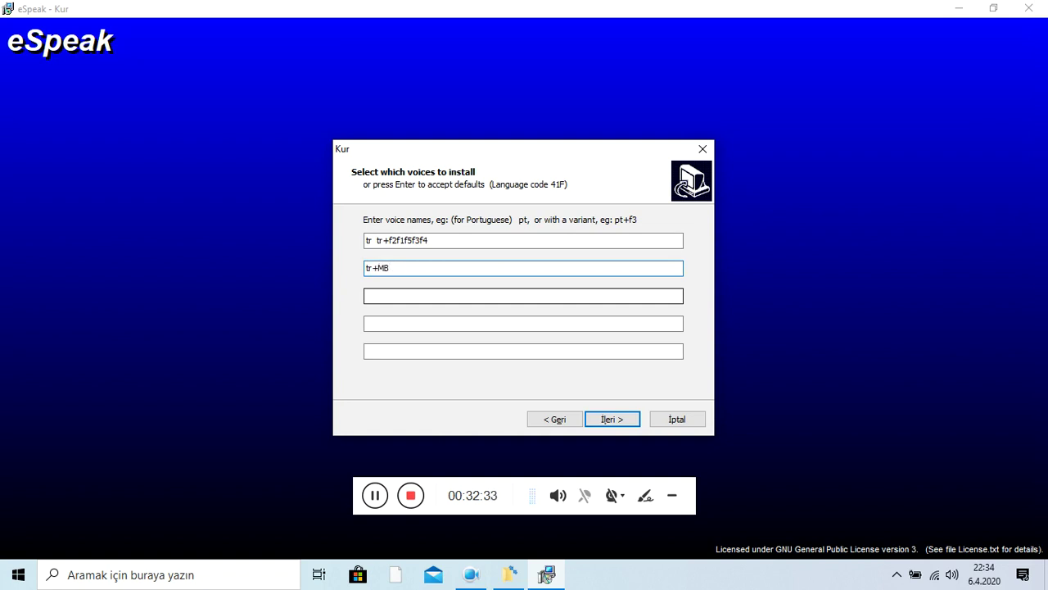
{"action": "key", "text": "Tab"}
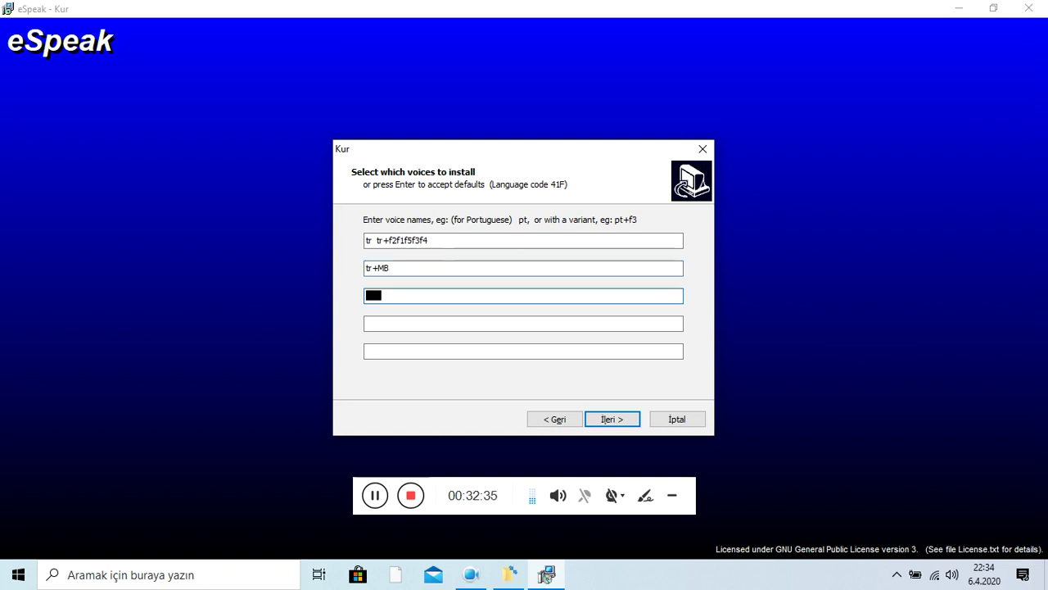
{"action": "type", "text": "az"}
{"action": "key", "text": "Tab"}
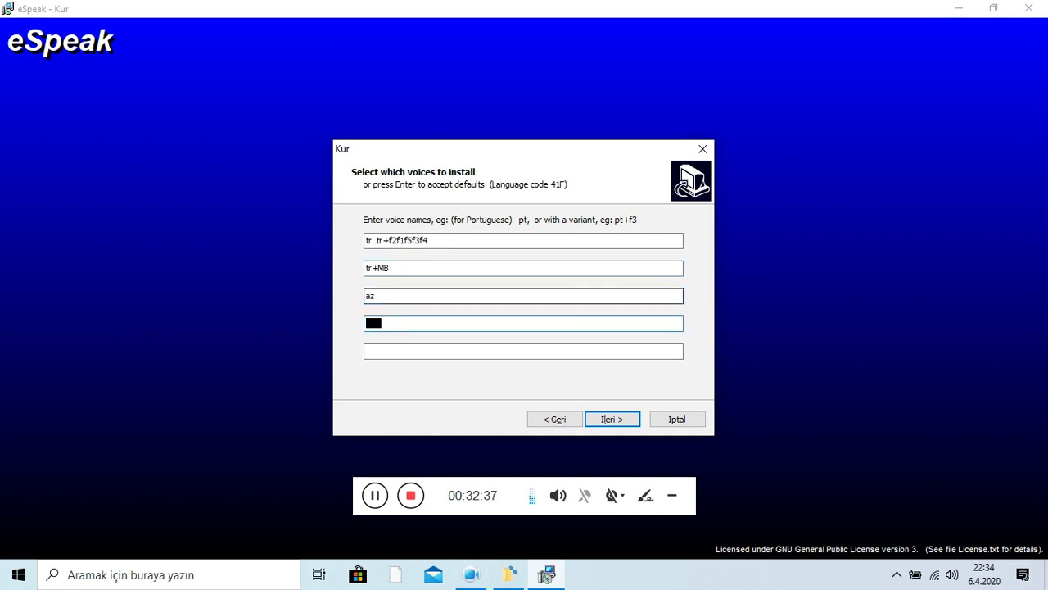
{"action": "type", "text": "r"}
{"action": "key", "text": "Tab"}
{"action": "type", "text": "az"}
{"action": "key", "text": "Tab"}
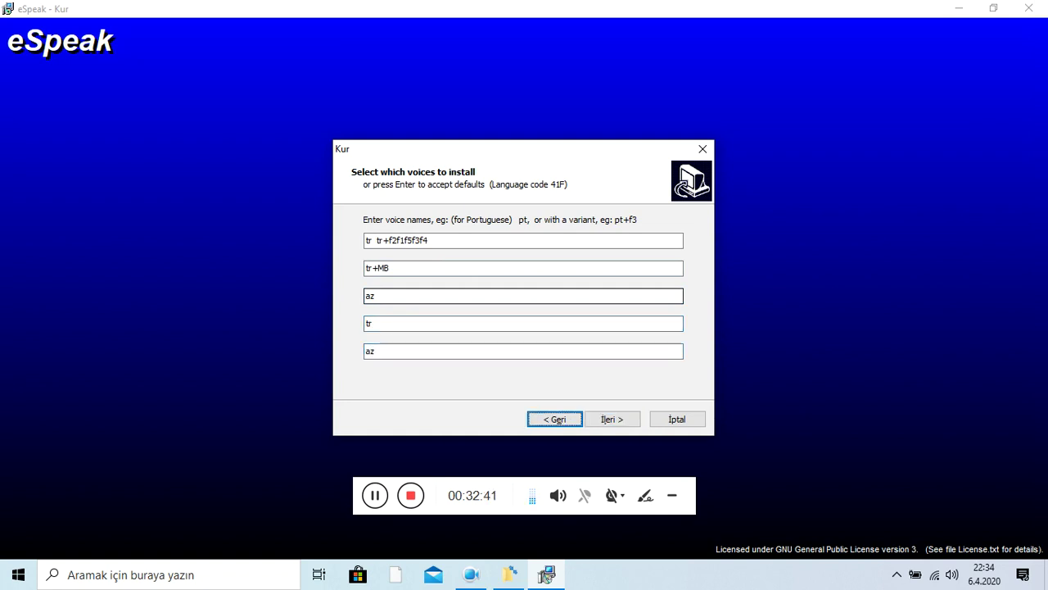
{"action": "key", "text": "Tab"}
{"action": "key", "text": "Return"}
Keep eSpeak as the Start Menu folder and continue to the installation summary
{"action": "key", "text": "Tab"}
{"action": "key", "text": "Tab"}
{"action": "key", "text": "Tab"}
{"action": "key", "text": "Tab"}
{"action": "key", "text": "Tab"}
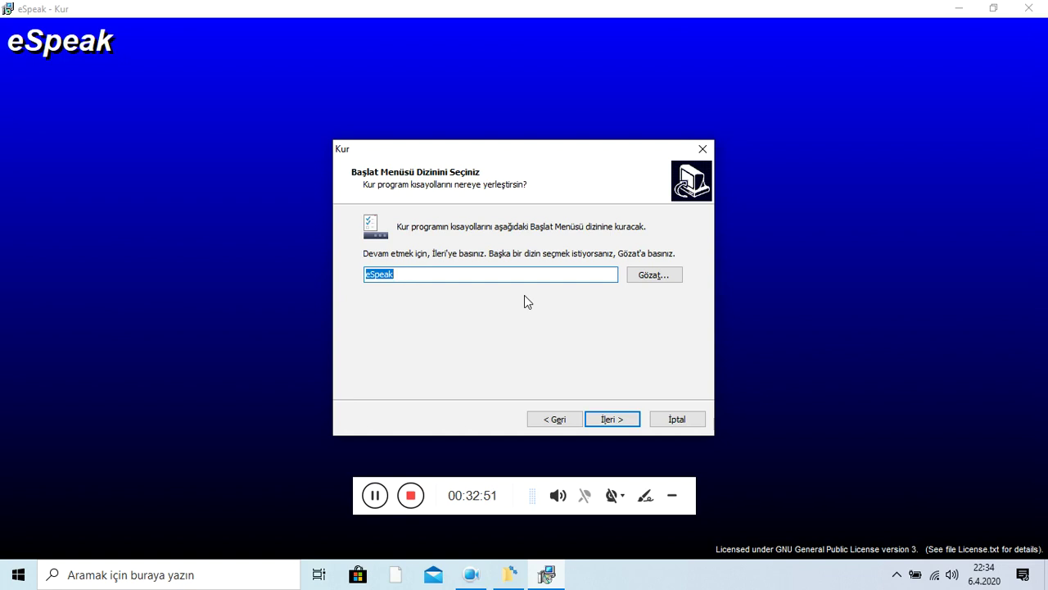
{"action": "key", "text": "Tab"}
{"action": "key", "text": "Tab"}
{"action": "key", "text": "Tab"}
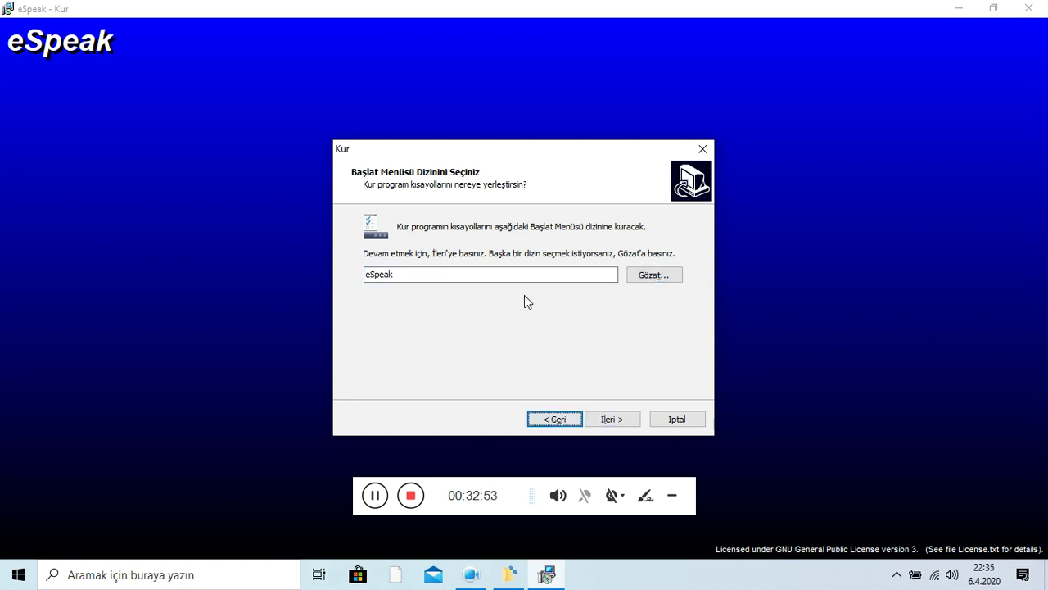
{"action": "key", "text": "Return"}
{"action": "key", "text": "Tab"}
{"action": "key", "text": "Tab"}
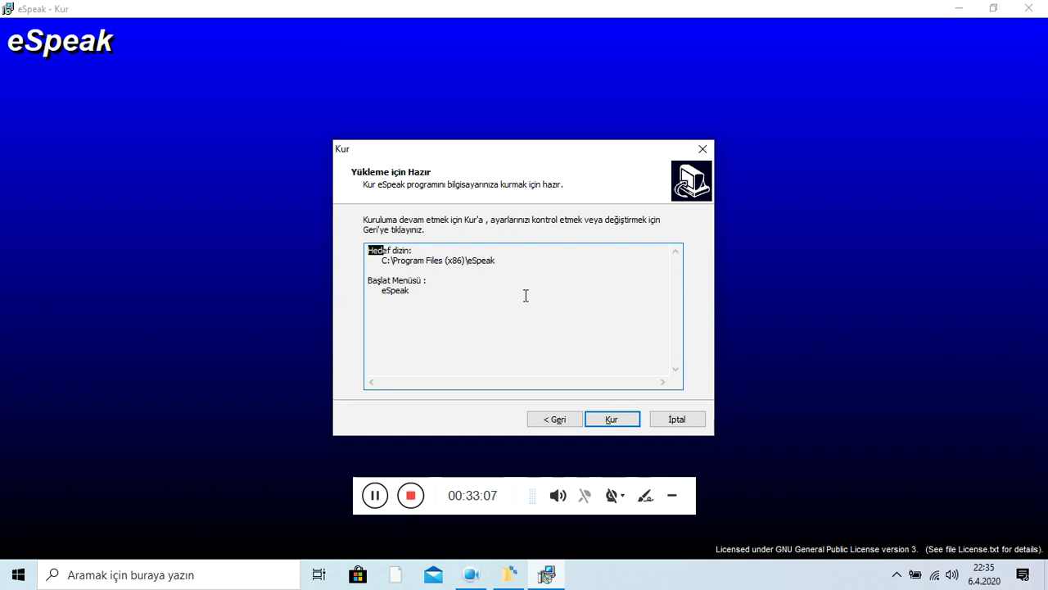
Install eSpeak, finish the setup without viewing Readme.txt, and close the eSpeak_kur folder window
{"action": "key", "text": "Tab"}
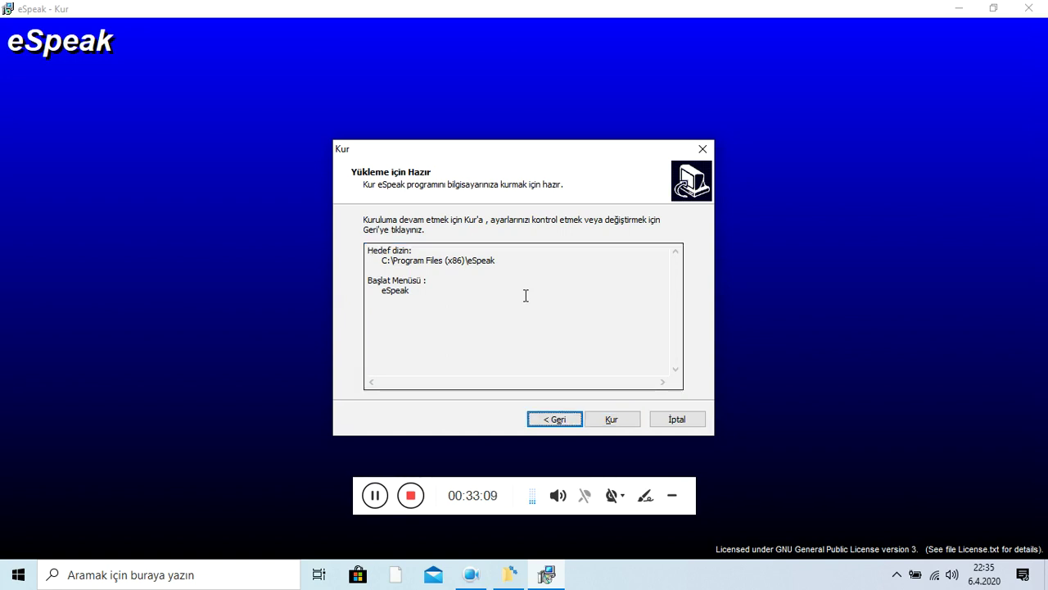
{"action": "key", "text": "Tab"}
{"action": "key", "text": "Return"}
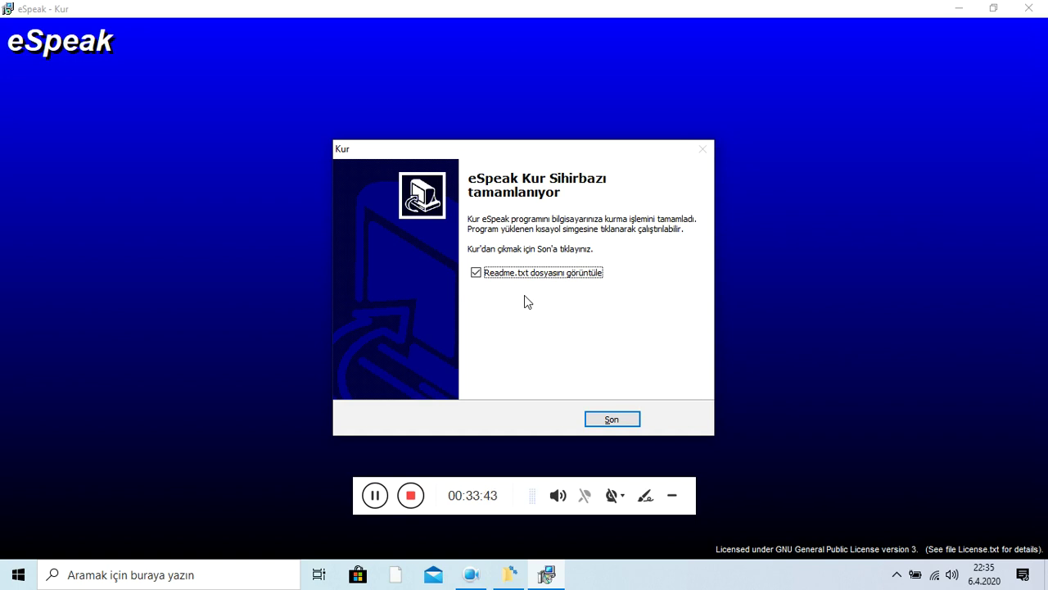
{"action": "key", "text": "space"}
{"action": "key", "text": "Tab"}
{"action": "key", "text": "Return"}
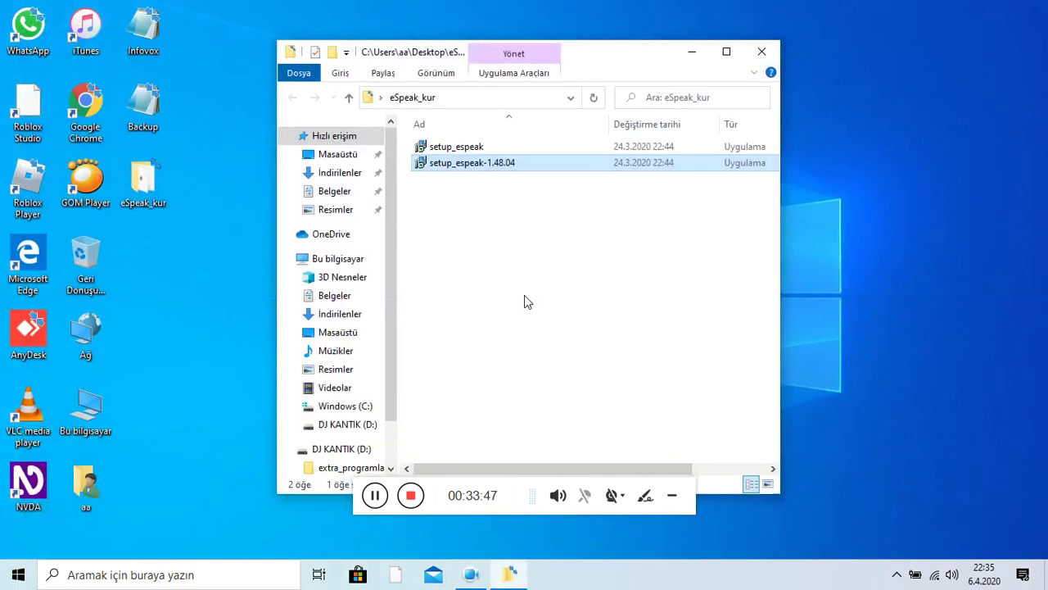
{"action": "key", "text": "alt+F4"}
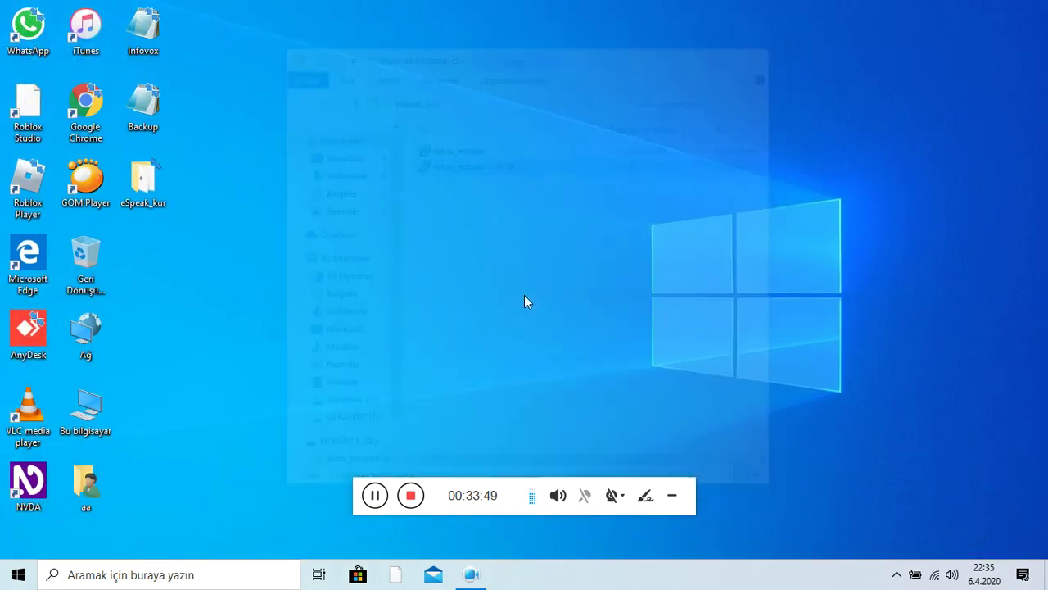
Permanently delete the eSpeak_kur folder from the desktop
{"action": "key", "text": "Down"}
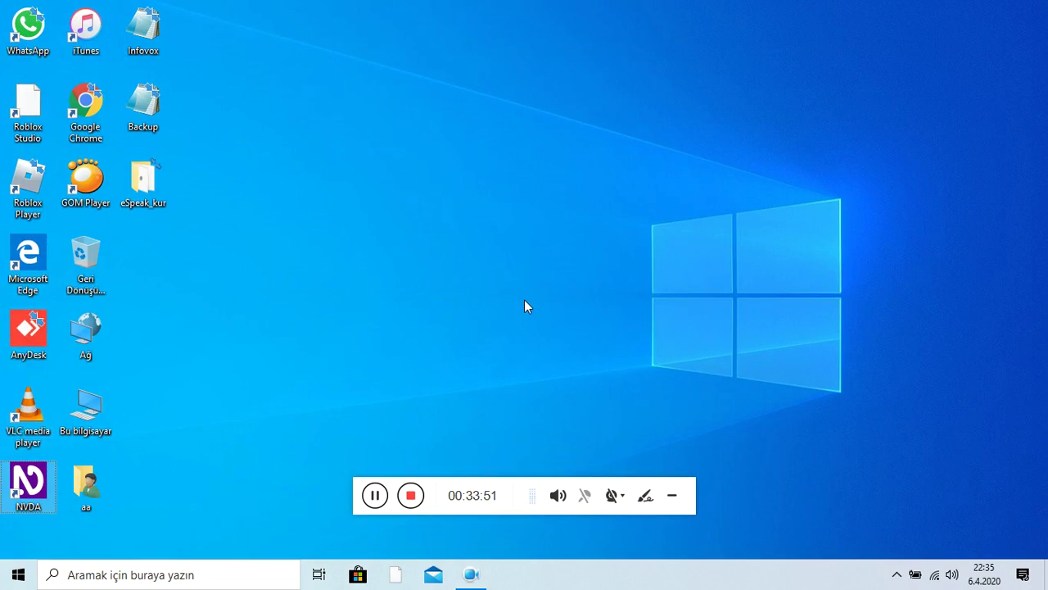
{"action": "key", "text": "Up"}
{"action": "key", "text": "Down"}
{"action": "key", "text": "Right"}
{"action": "key", "text": "Up"}
{"action": "key", "text": "Down"}
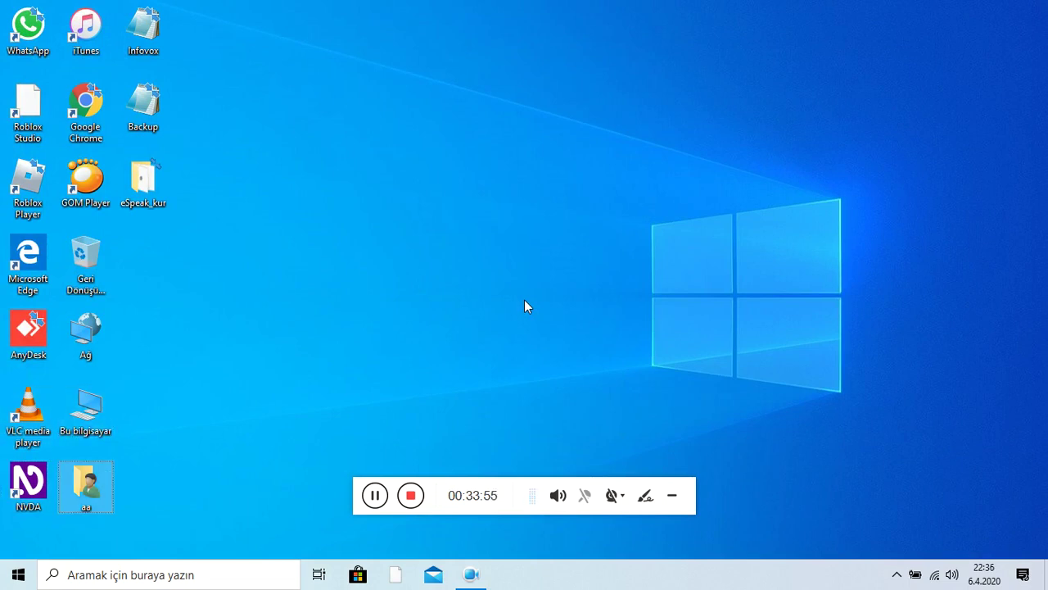
{"action": "key", "text": "Up"}
{"action": "key", "text": "Up"}
{"action": "key", "text": "Up"}
{"action": "key", "text": "Up"}
{"action": "key", "text": "Up"}
{"action": "key", "text": "Up"}
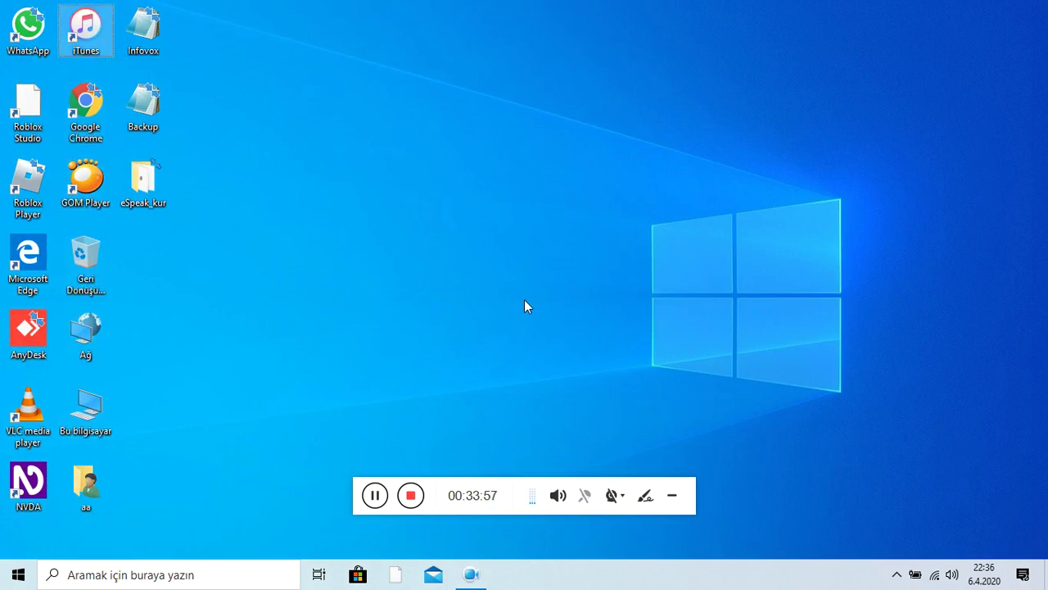
{"action": "key", "text": "Right"}
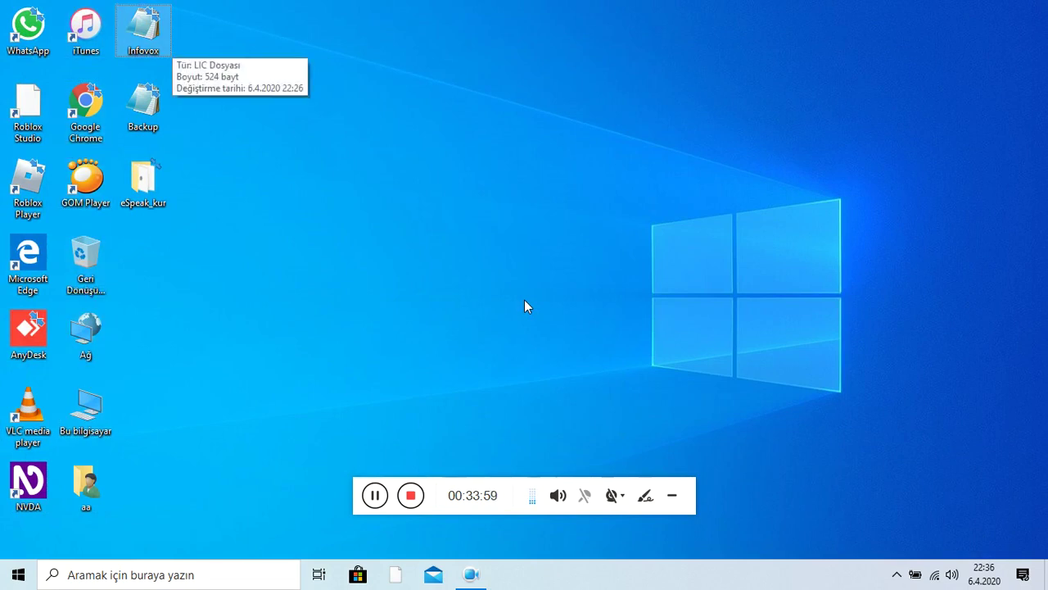
{"action": "key", "text": "Down"}
{"action": "key", "text": "Down"}
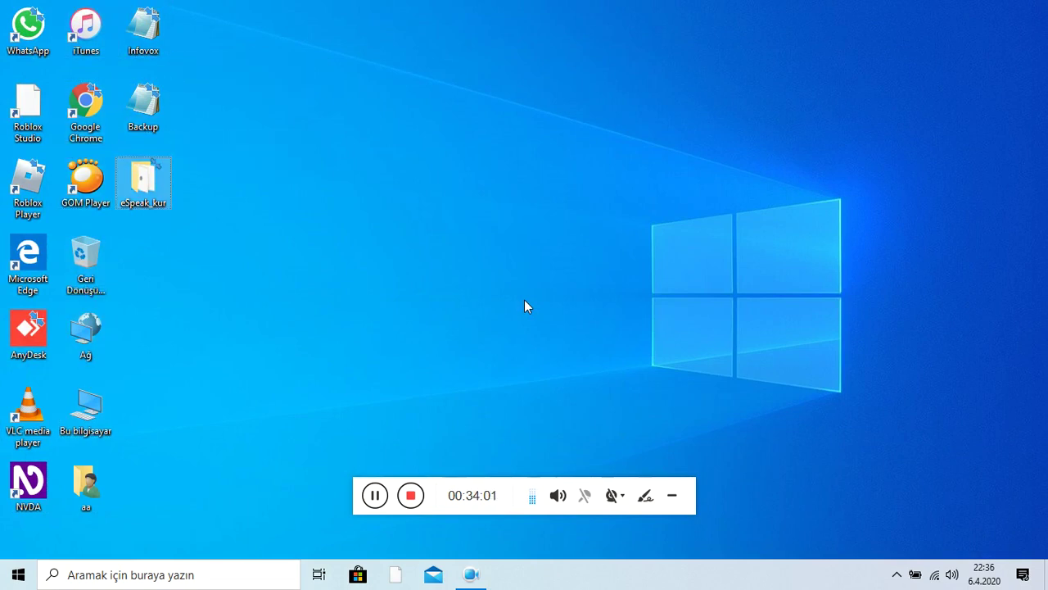
{"action": "key", "text": "shift+Delete"}
{"action": "key", "text": "Return"}
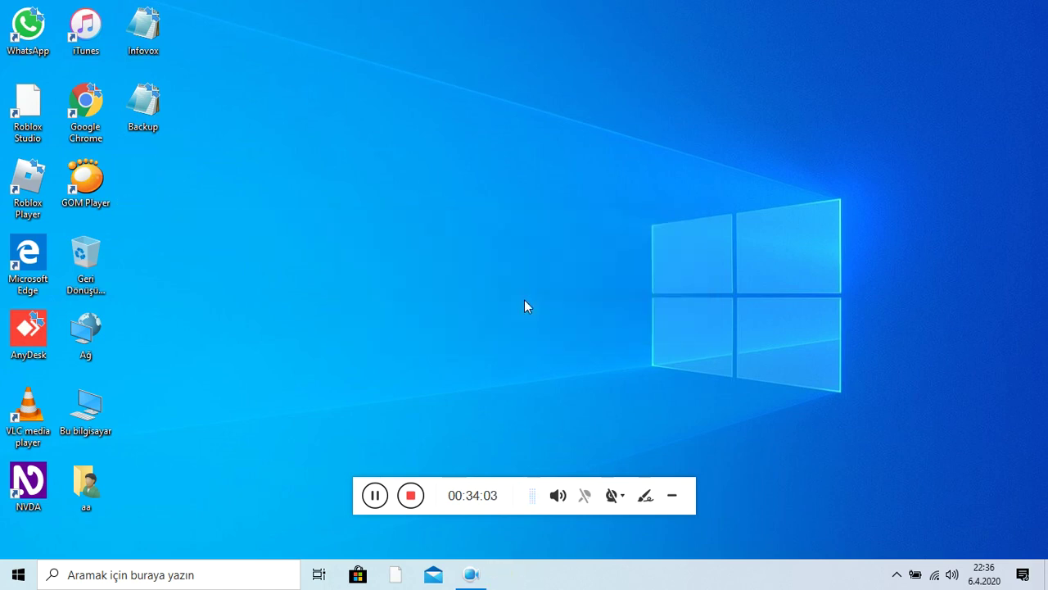
Restart NVDA and open its speech (Konuşma) settings
{"action": "key", "text": "Insert+q"}
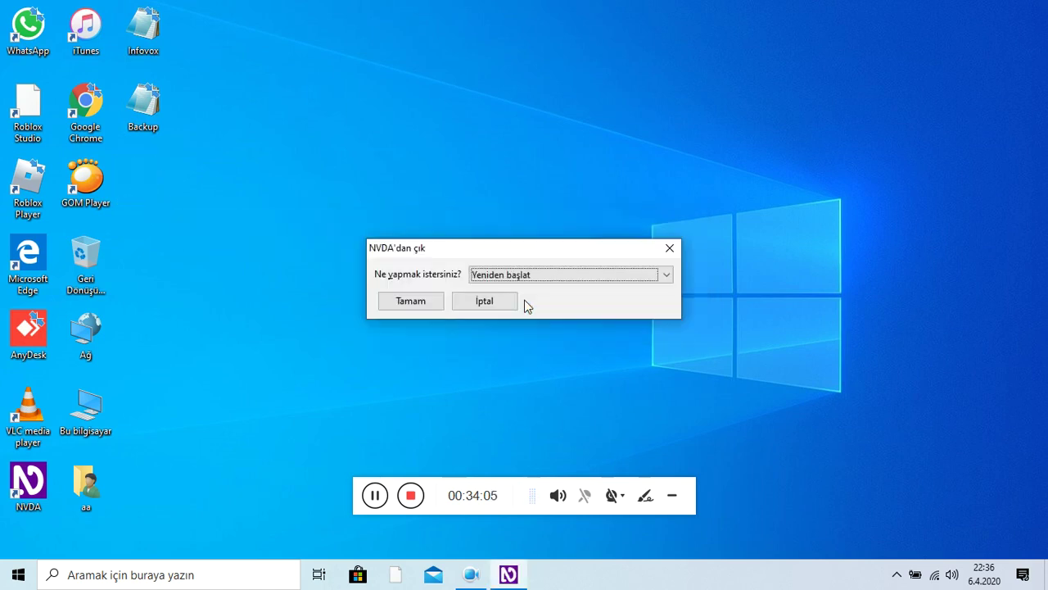
{"action": "key", "text": "Return"}
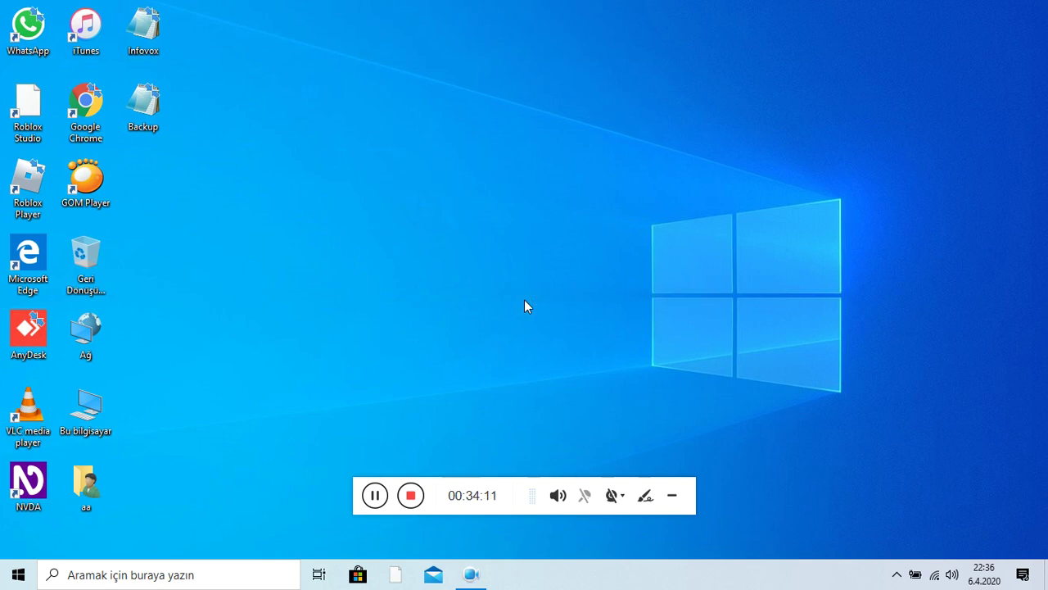
{"action": "key", "text": "Insert+n"}
{"action": "key", "text": "Down"}
{"action": "key", "text": "Right"}
{"action": "key", "text": "Return"}
{"action": "key", "text": "Down"}
{"action": "key", "text": "Tab"}
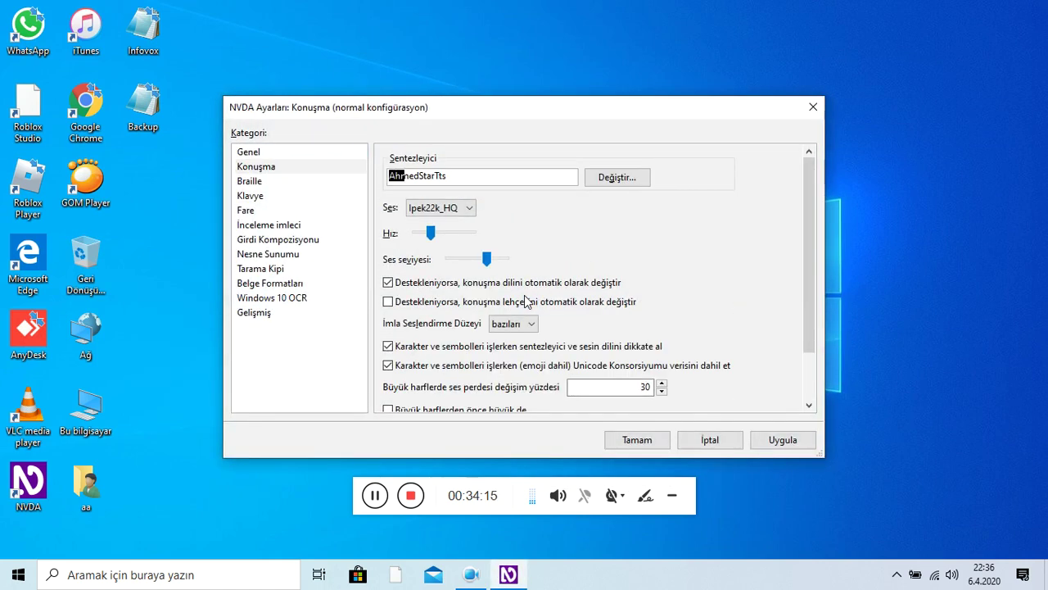
Change NVDA's synthesizer to Microsoft Speech API version 5 and leave the settings dialog
{"action": "key", "text": "Tab"}
{"action": "key", "text": "Return"}
{"action": "key", "text": "Down"}
{"action": "key", "text": "Down"}
{"action": "key", "text": "Down"}
{"action": "key", "text": "Return"}
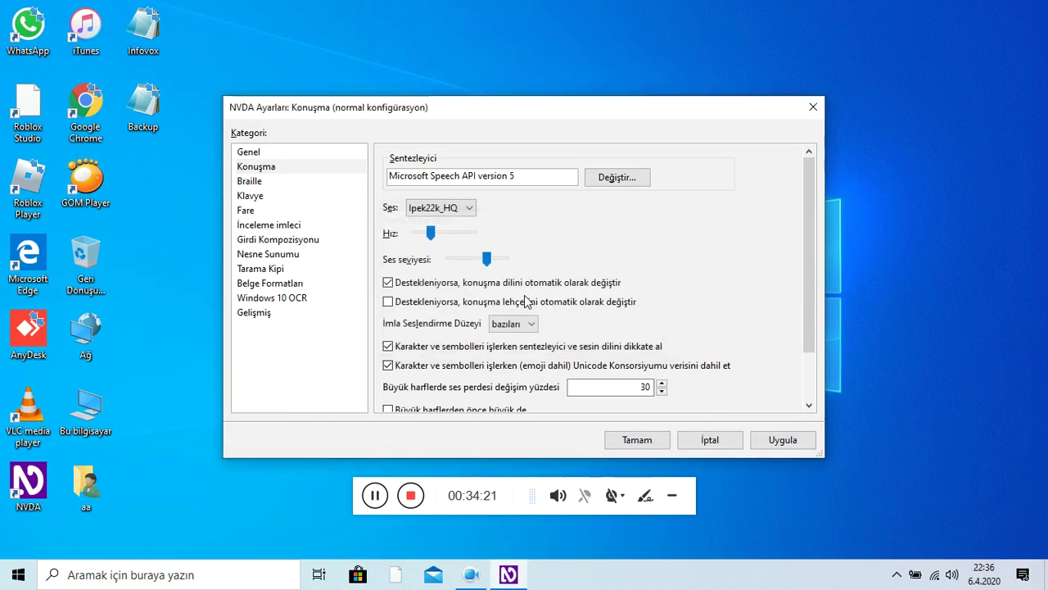
{"action": "key", "text": "Tab"}
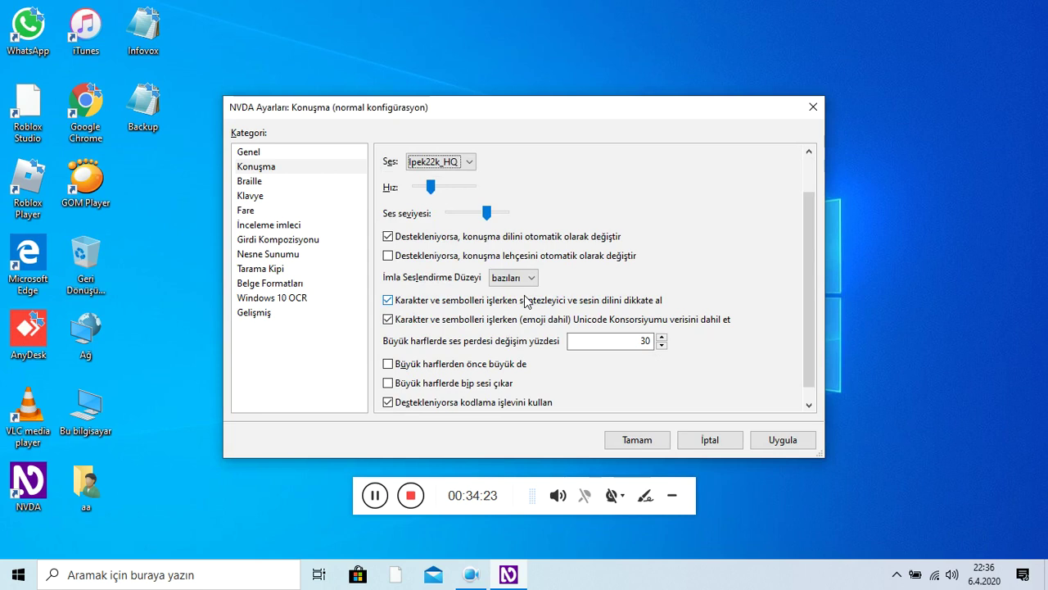
{"action": "key", "text": "Escape"}
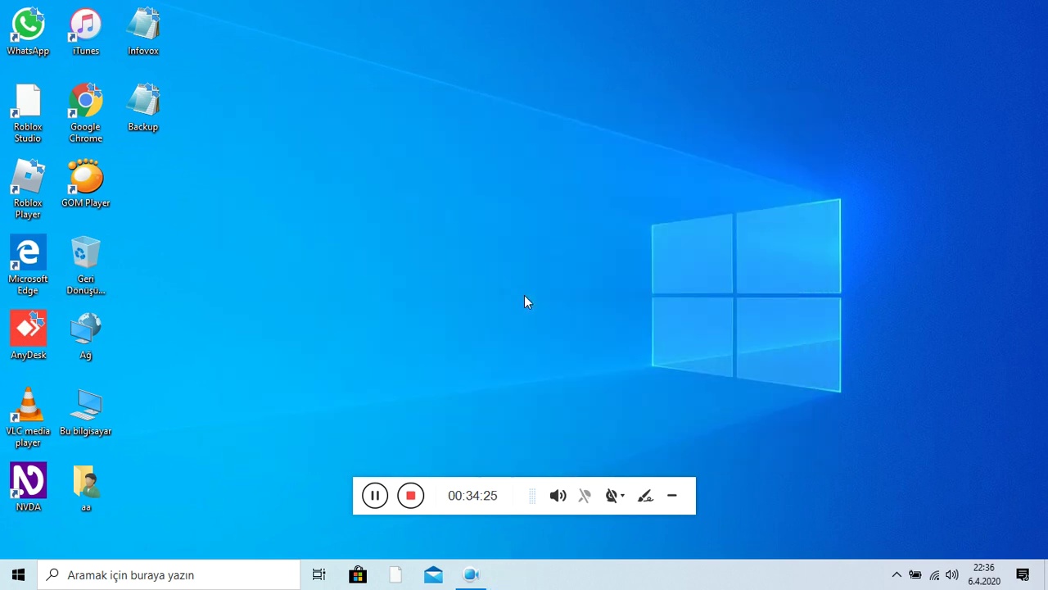
Reopen NVDA's speech settings, try the available voices, and apply IVONA 2 Filiz - Turkish female voice [22kHz]
{"action": "key", "text": "insert+n"}
{"action": "key", "text": "Return"}
{"action": "key", "text": "Return"}
{"action": "key", "text": "Down"}
{"action": "key", "text": "Tab"}
{"action": "key", "text": "Tab"}
{"action": "key", "text": "Tab"}
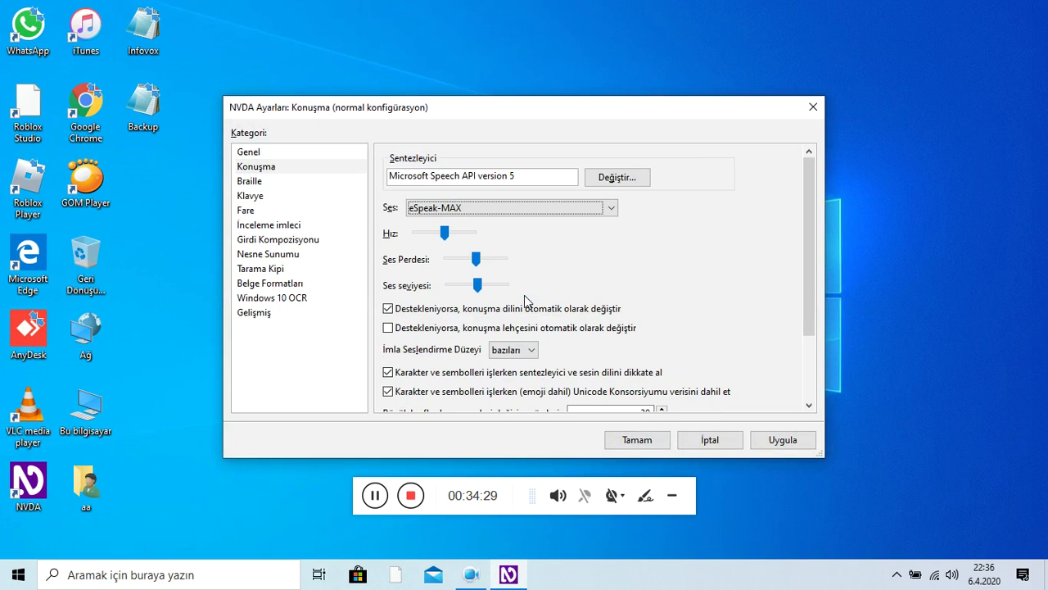
{"action": "key", "text": "Down"}
{"action": "key", "text": "Up"}
{"action": "key", "text": "Up"}
{"action": "key", "text": "Up"}
{"action": "key", "text": "Down"}
{"action": "key", "text": "Up"}
{"action": "key", "text": "Down"}
{"action": "key", "text": "Down"}
{"action": "key", "text": "Down"}
{"action": "key", "text": "Down"}
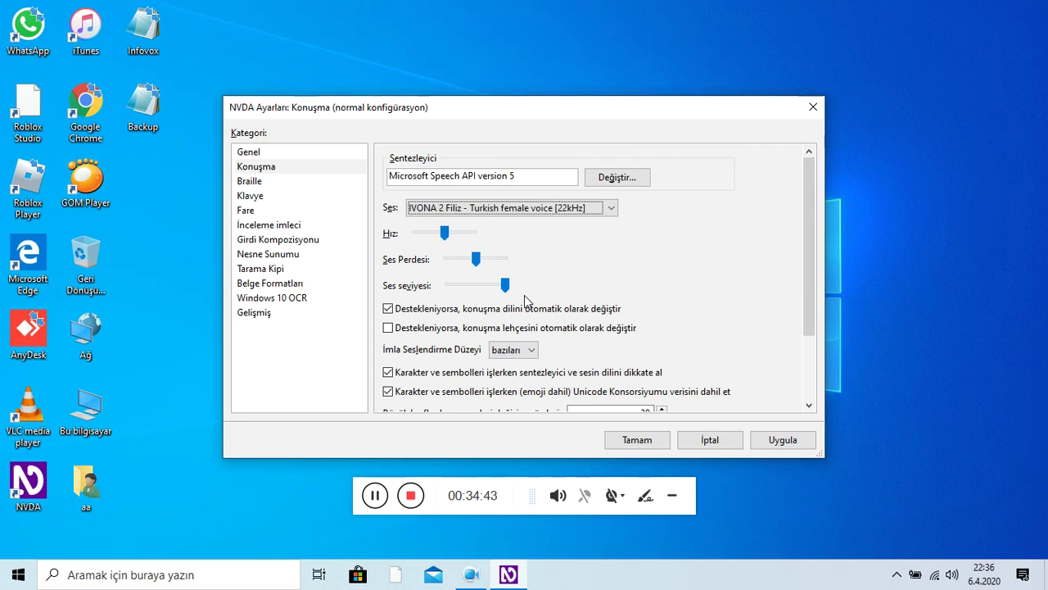
{"action": "key", "text": "Return"}
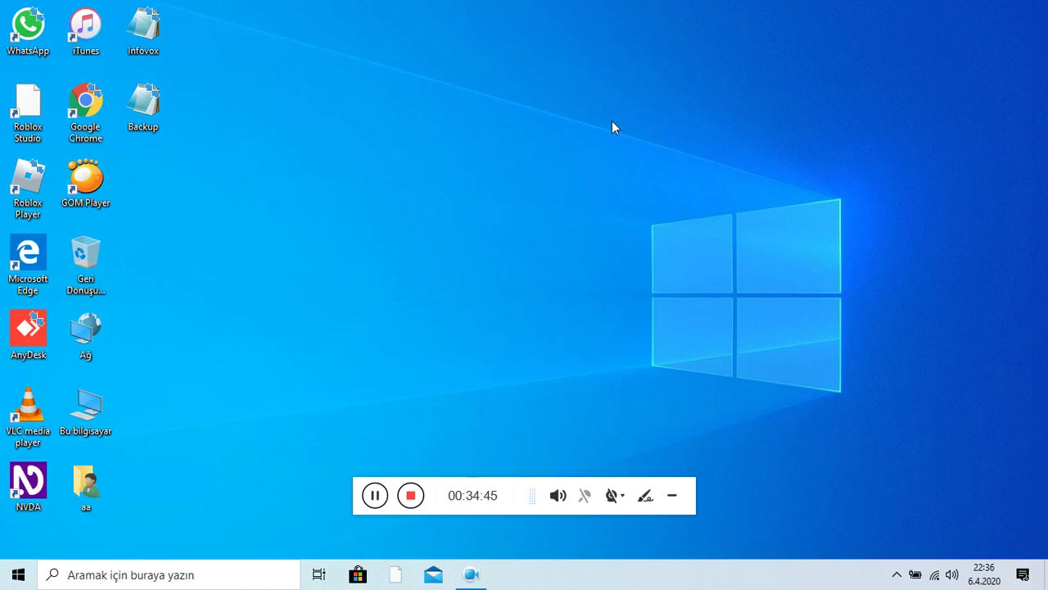
Open the extra_programlar folder on the D: drive from Bu bilgisayar
{"action": "key", "text": "Down"}
{"action": "key", "text": "Down"}
{"action": "key", "text": "Up"}
{"action": "key", "text": "Return"}
{"action": "key", "text": "Down"}
{"action": "key", "text": "Down"}
{"action": "key", "text": "Down"}
{"action": "key", "text": "Down"}
{"action": "key", "text": "Down"}
{"action": "key", "text": "Down"}
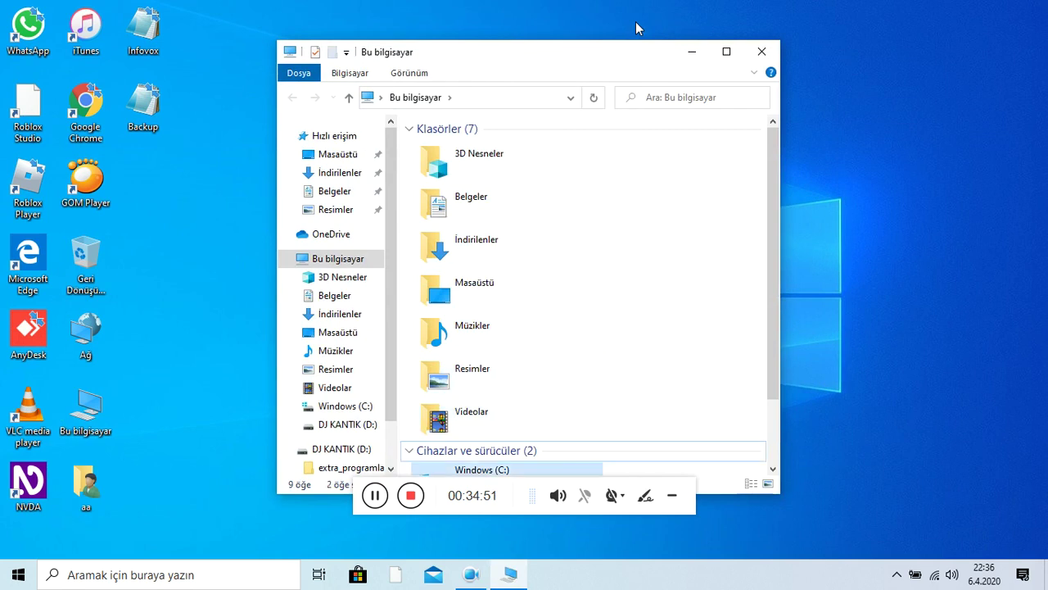
{"action": "key", "text": "Down"}
{"action": "key", "text": "Down"}
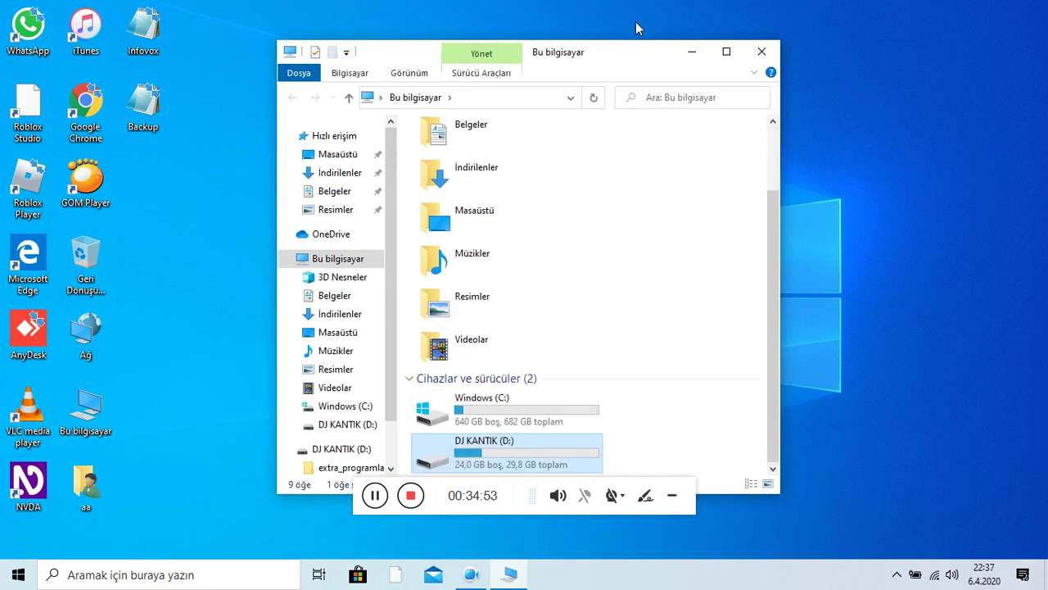
{"action": "key", "text": "Return"}
{"action": "key", "text": "Down"}
{"action": "key", "text": "Up"}
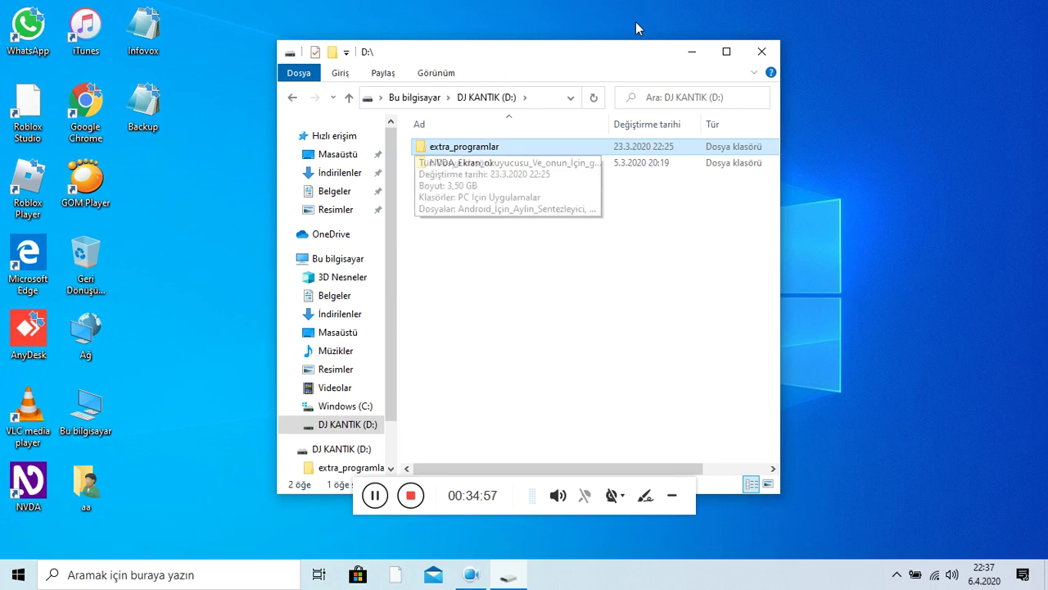
{"action": "key", "text": "Return"}
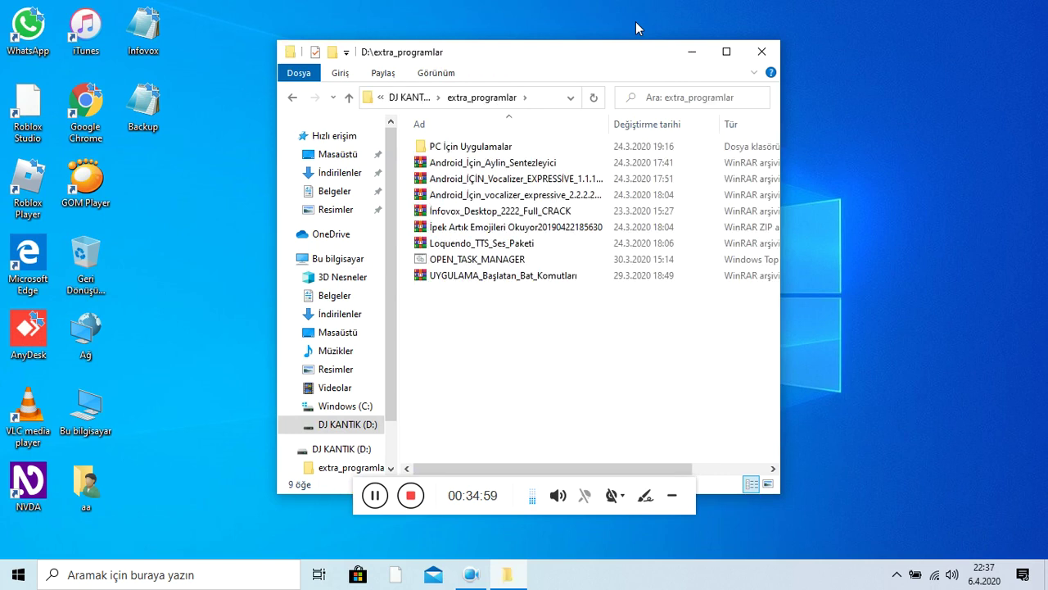
Open the PC İçin Uygulamalar folder and its yeni Program dosyaları subfolder
{"action": "key", "text": "Down"}
{"action": "key", "text": "Up"}
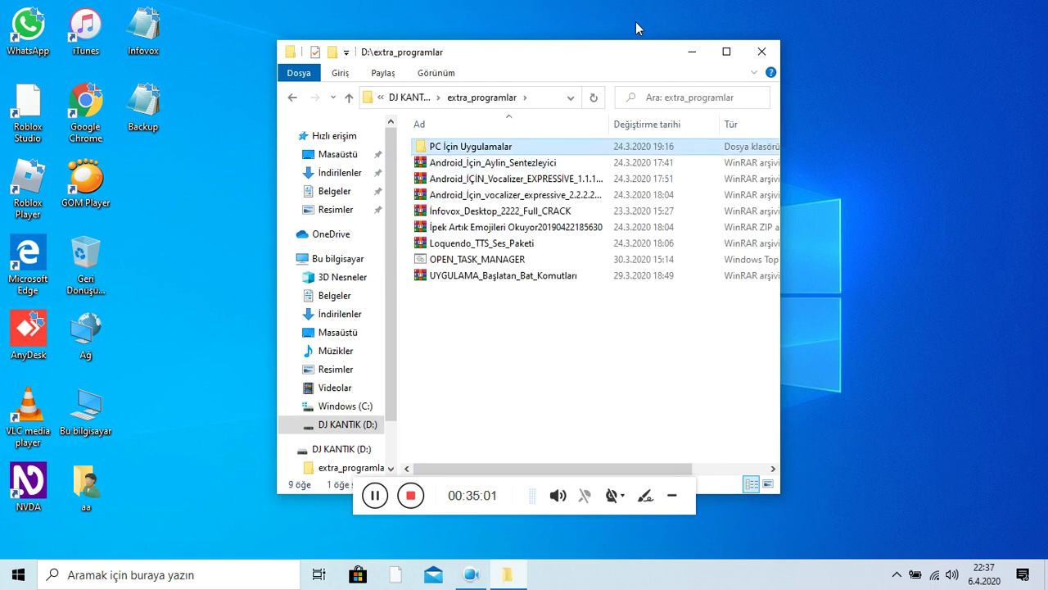
{"action": "key", "text": "Return"}
{"action": "key", "text": "Down"}
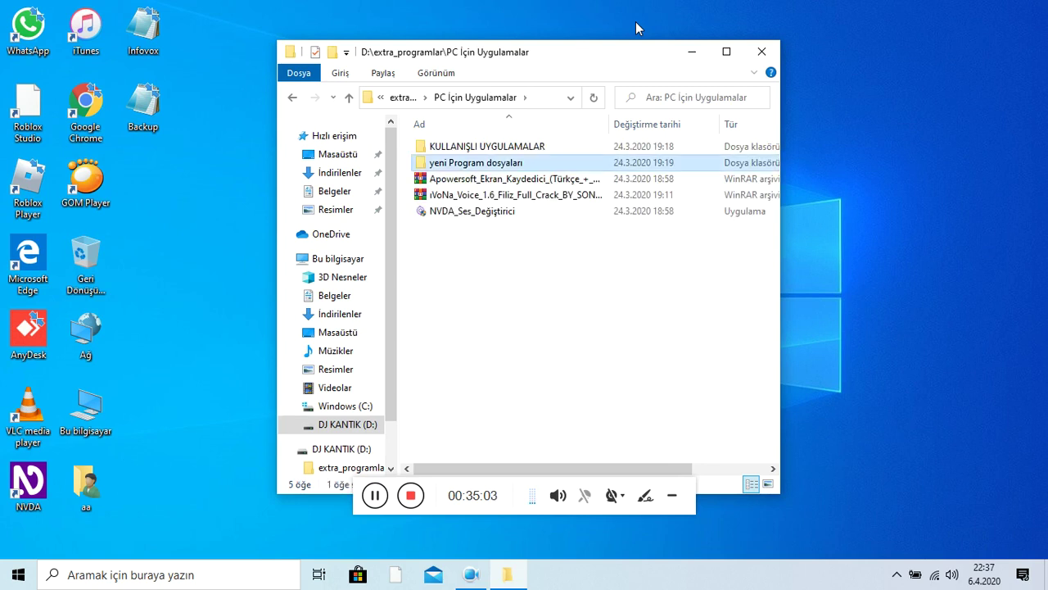
{"action": "key", "text": "Down"}
{"action": "key", "text": "Down"}
{"action": "key", "text": "Up"}
{"action": "key", "text": "Up"}
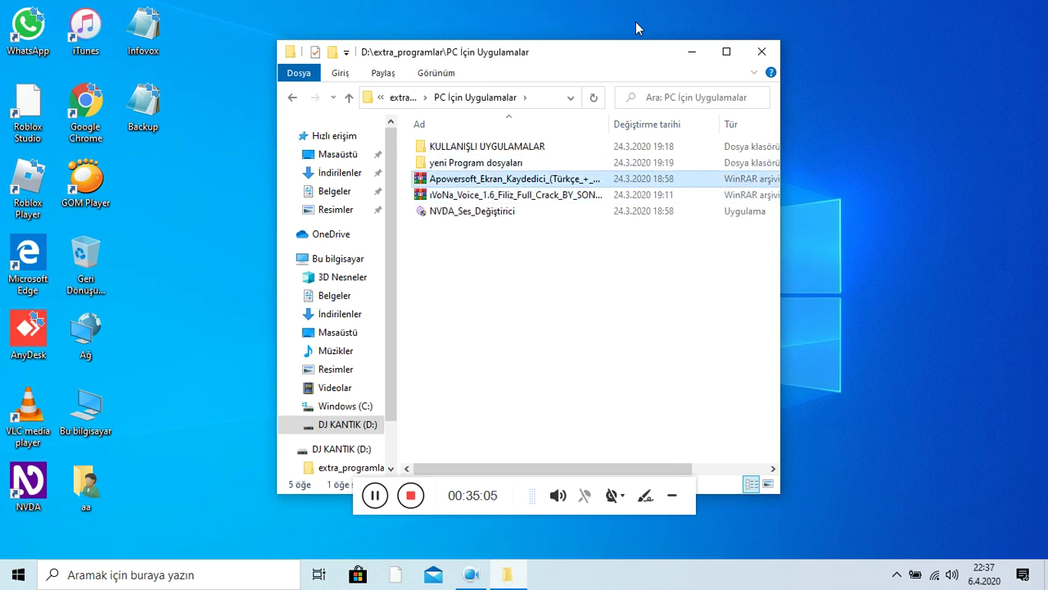
{"action": "key", "text": "Return"}
Look through the archives in yeni Program dosyaları and open the YENİ PROGRAM ARŞİVİ folder
{"action": "key", "text": "Down"}
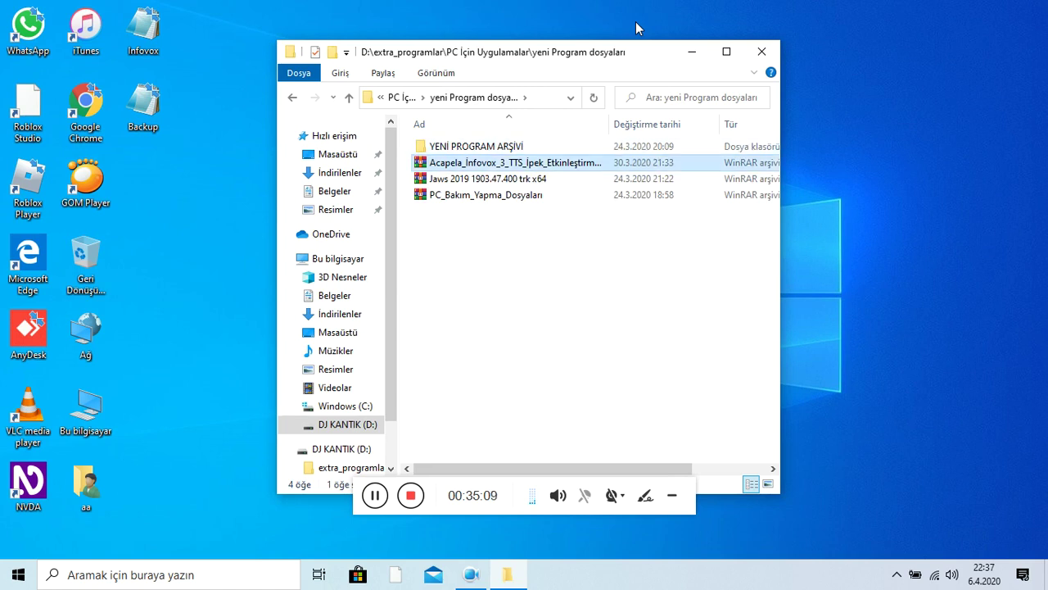
{"action": "key", "text": "Down"}
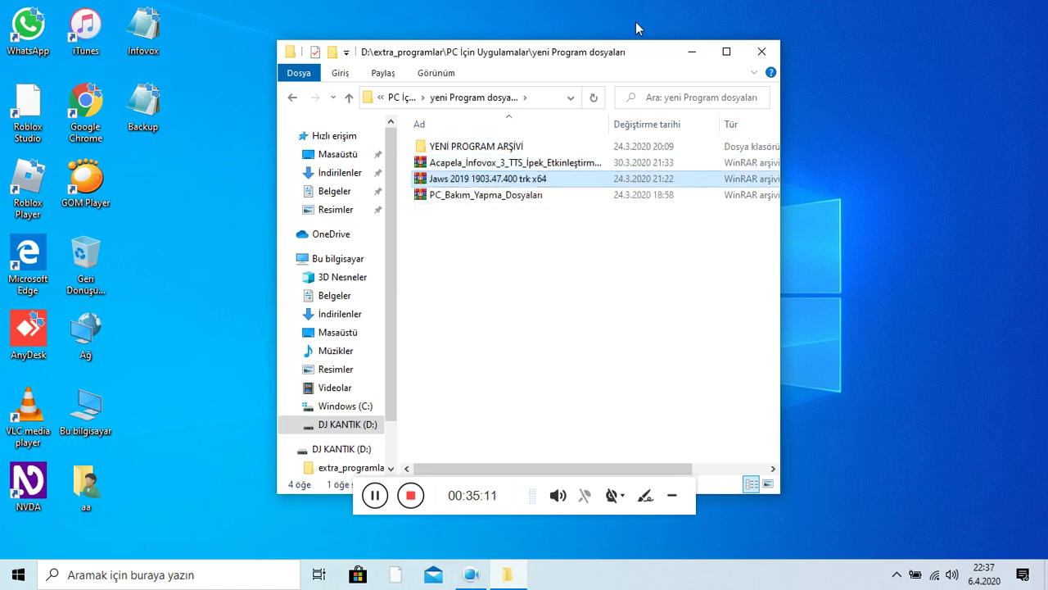
{"action": "key", "text": "Down"}
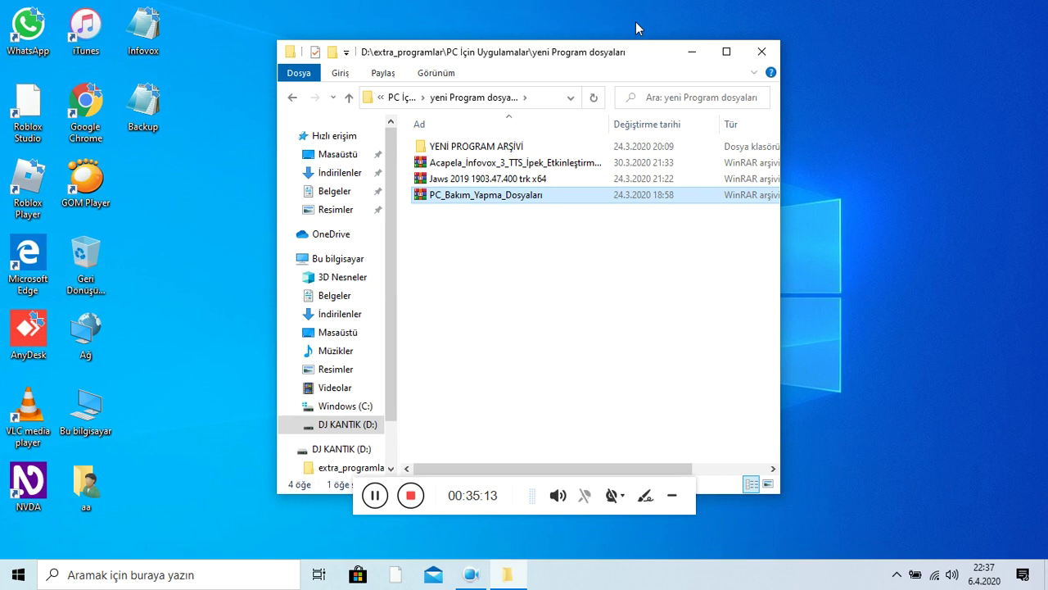
{"action": "key", "text": "Up"}
{"action": "key", "text": "Up"}
{"action": "key", "text": "Up"}
{"action": "key", "text": "Return"}
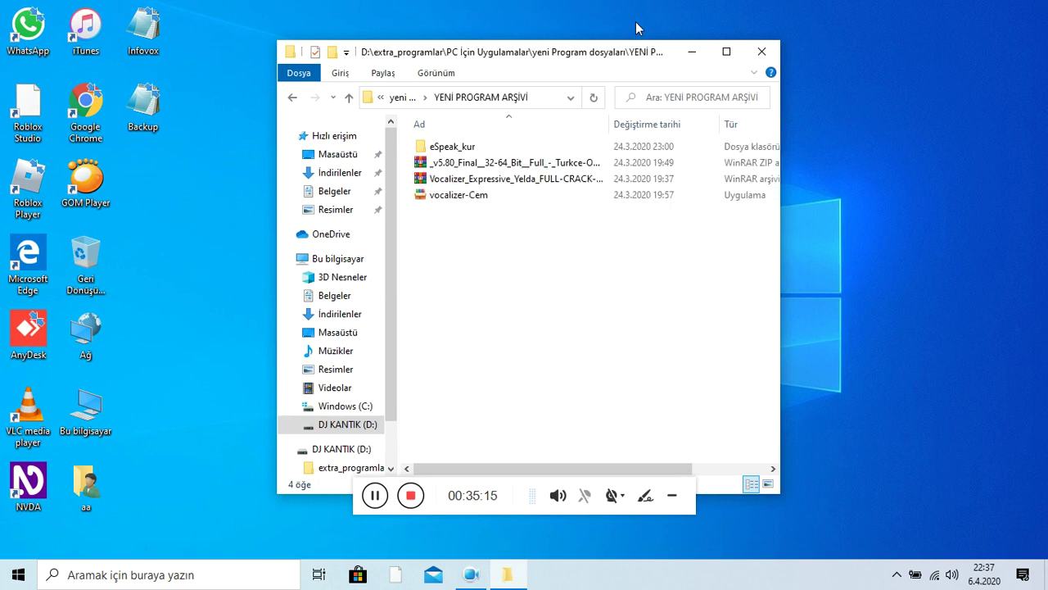
Copy the Vocalizer_Expressive_Yelda archive from YENİ PROGRAM ARŞİVİ to the desktop and close the folder window
{"action": "key", "text": "Down"}
{"action": "key", "text": "Up"}
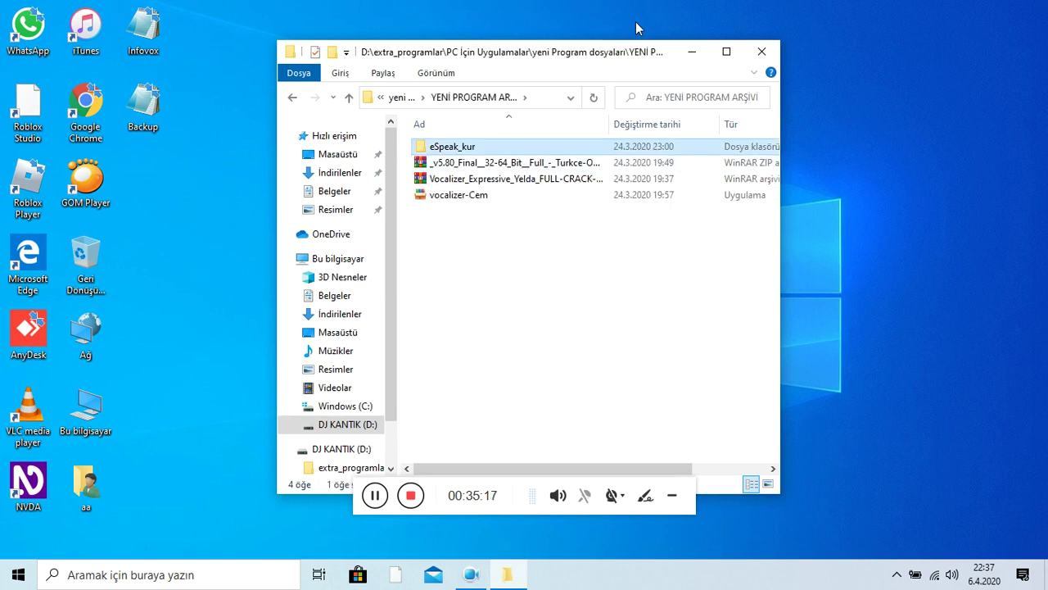
{"action": "key", "text": "Down"}
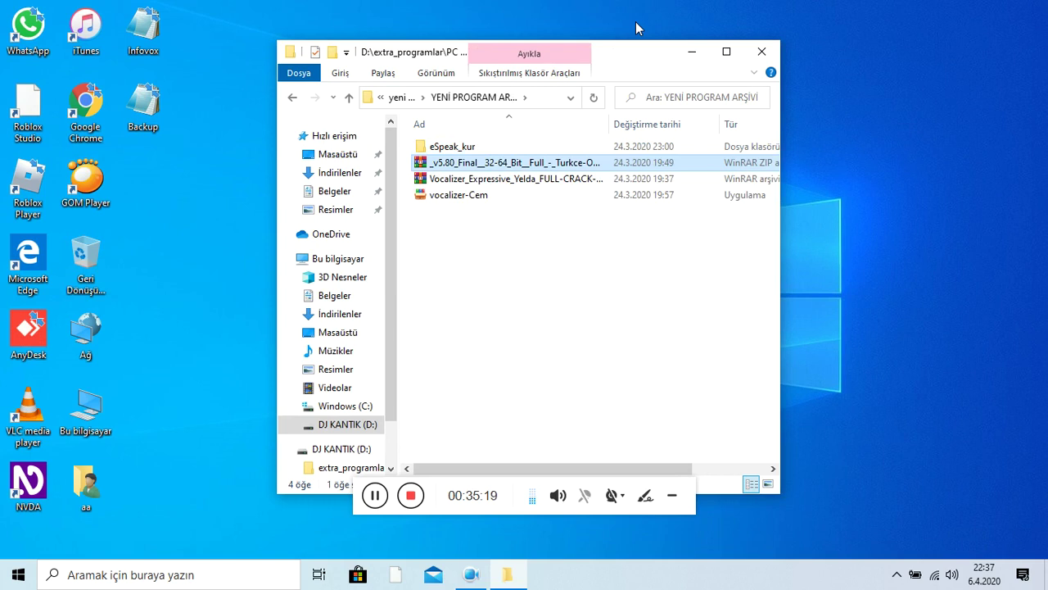
{"action": "key", "text": "Down"}
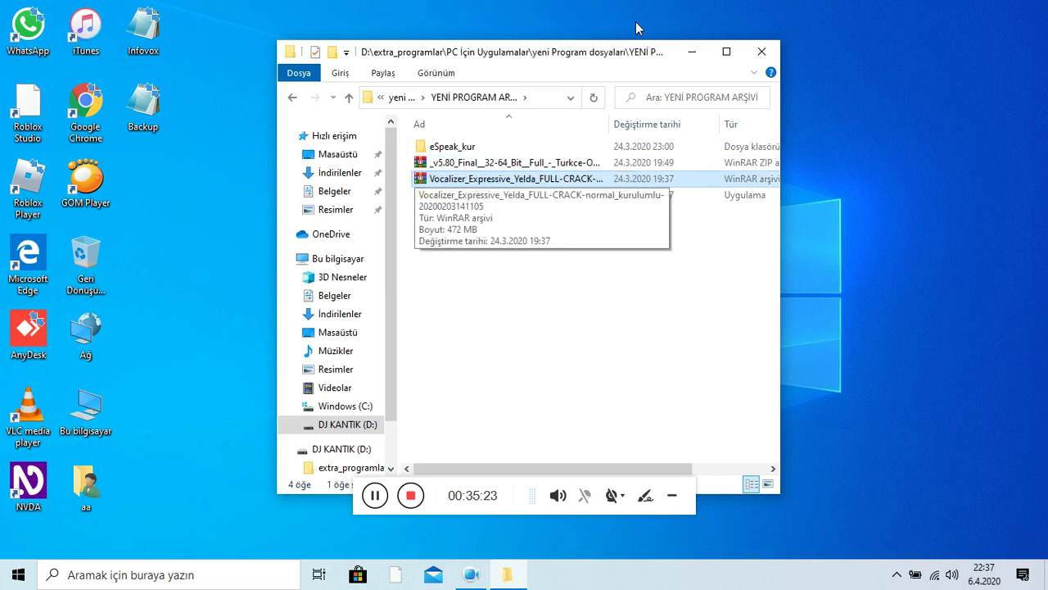
{"action": "key", "text": "Up"}
{"action": "key", "text": "Up"}
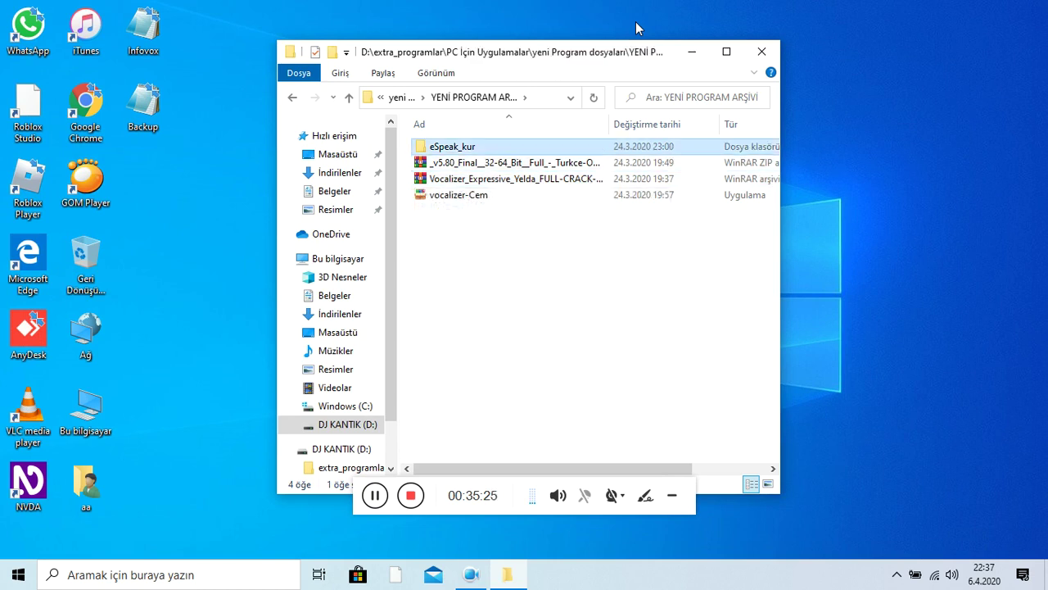
{"action": "key", "text": "Down"}
{"action": "key", "text": "Down"}
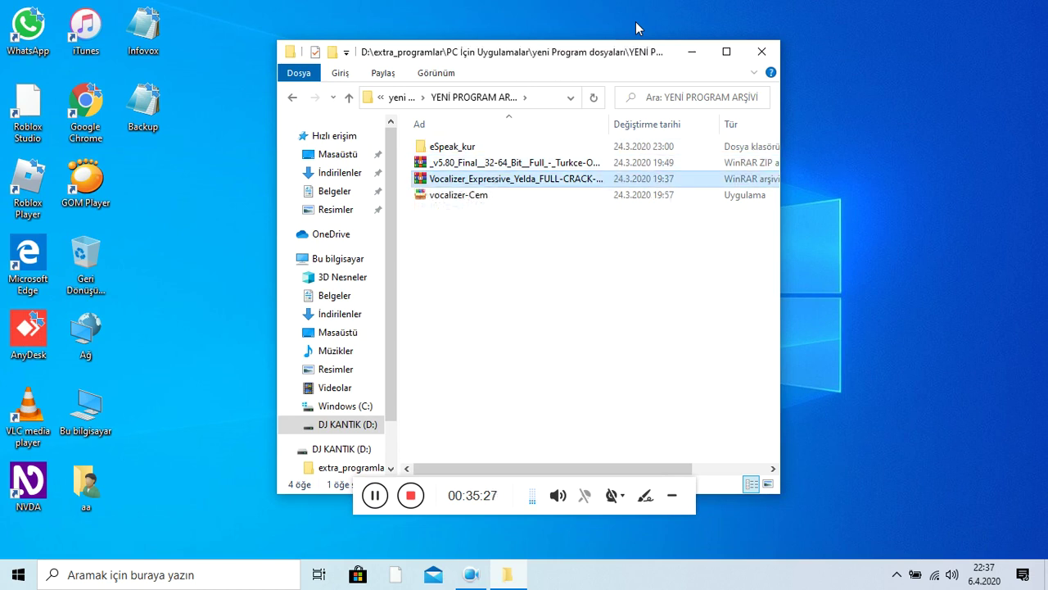
{"action": "key", "text": "Down"}
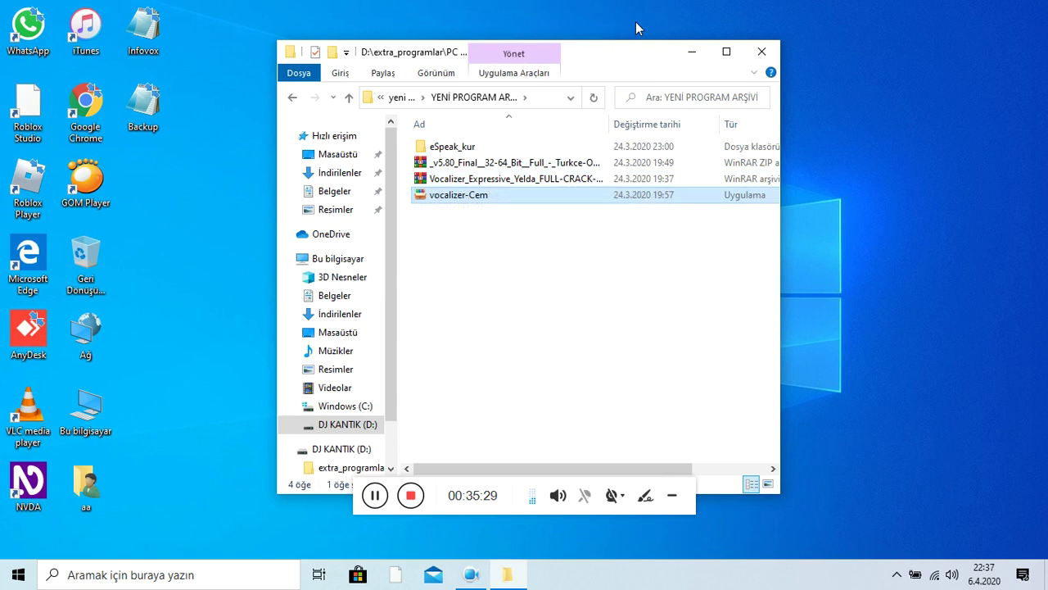
{"action": "key", "text": "Up"}
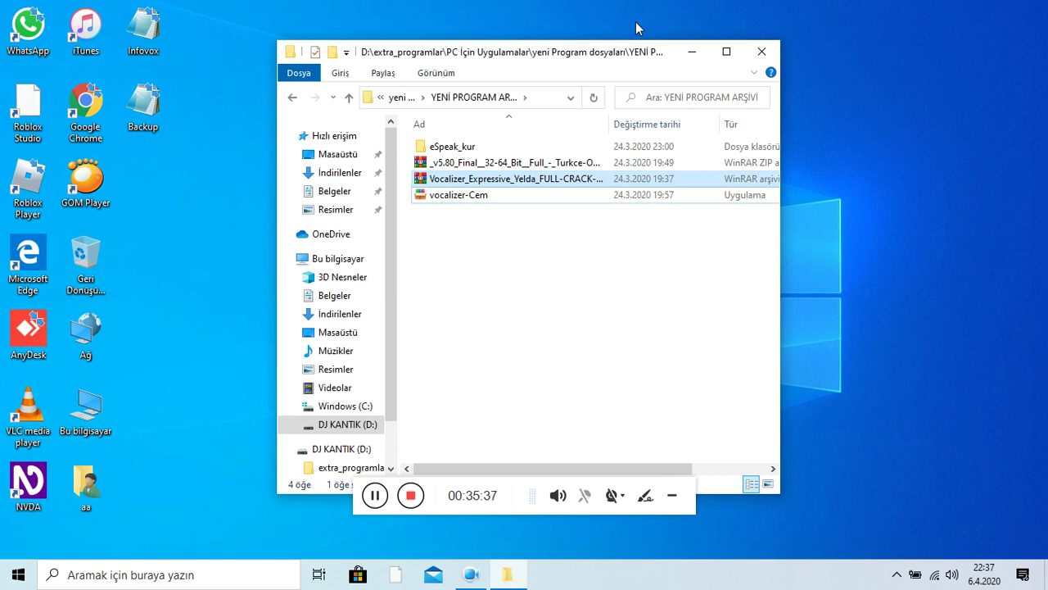
{"action": "left_click", "coordinate": [982, 63]}
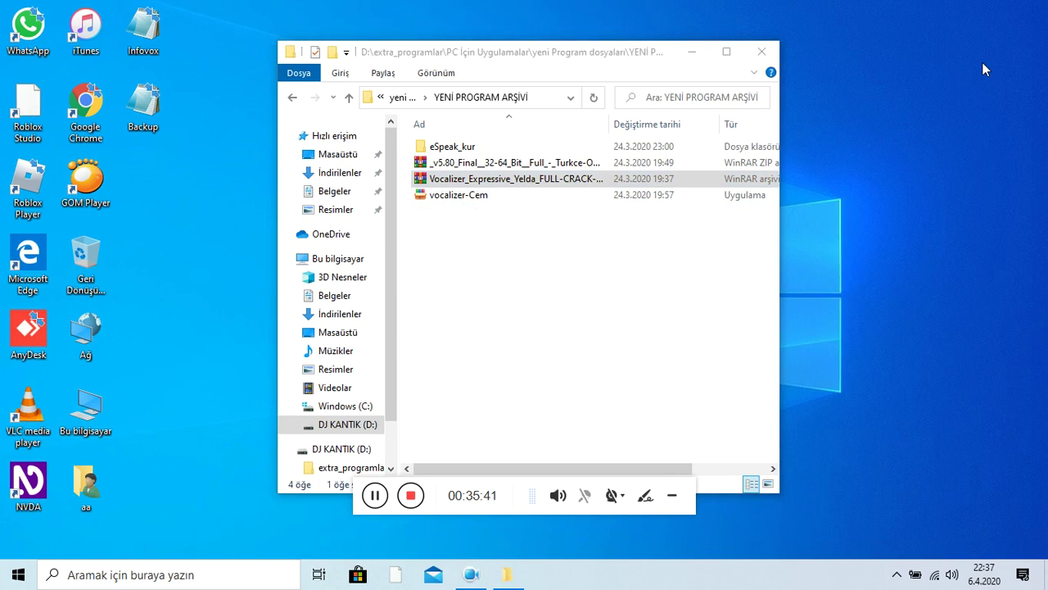
{"action": "key", "text": "ctrl+v"}
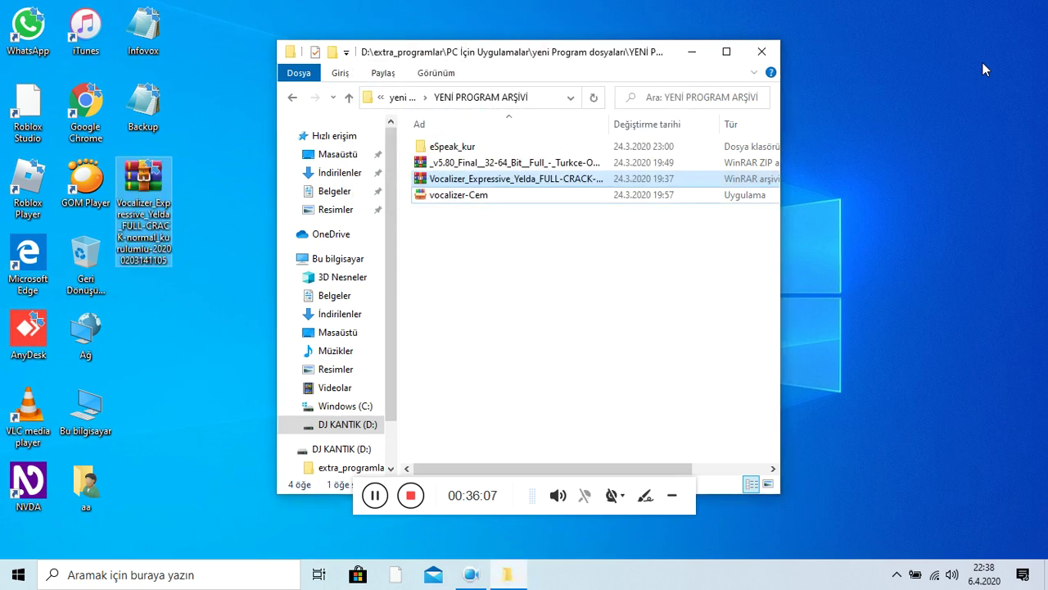
{"action": "key", "text": "alt+F4"}
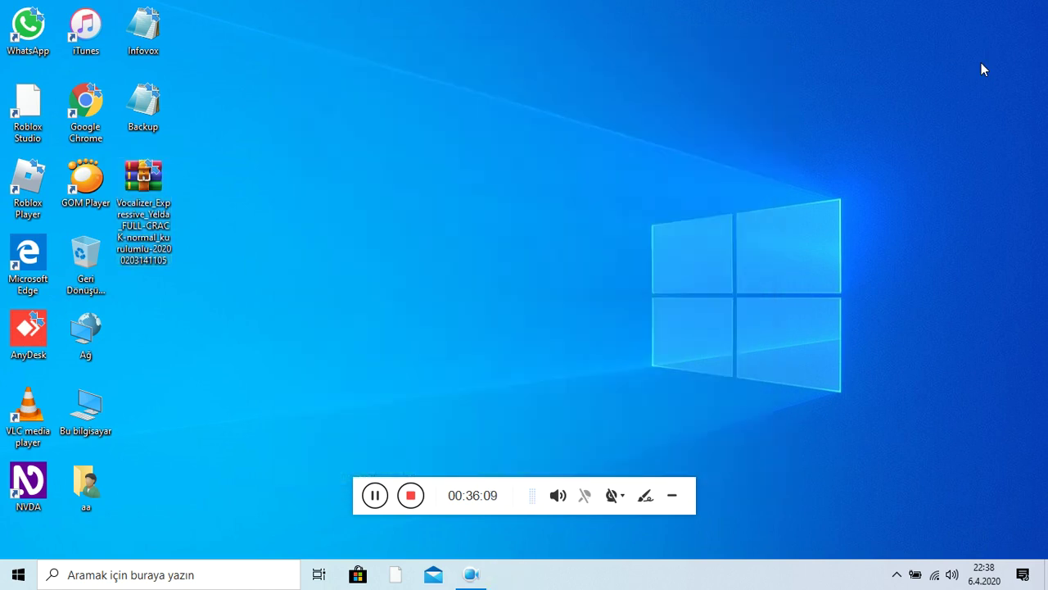
Extract the desktop Vocalizer_Expressive_Yelda archive with WinRAR into a folder of the same name
{"action": "key", "text": "Up"}
{"action": "key", "text": "Down"}
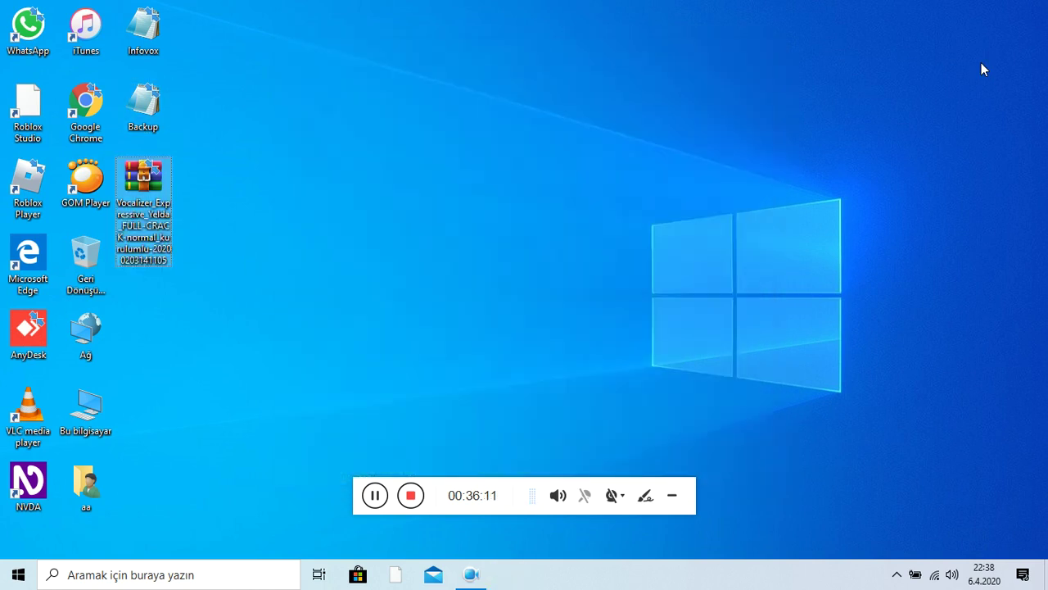
{"action": "key", "text": "Up"}
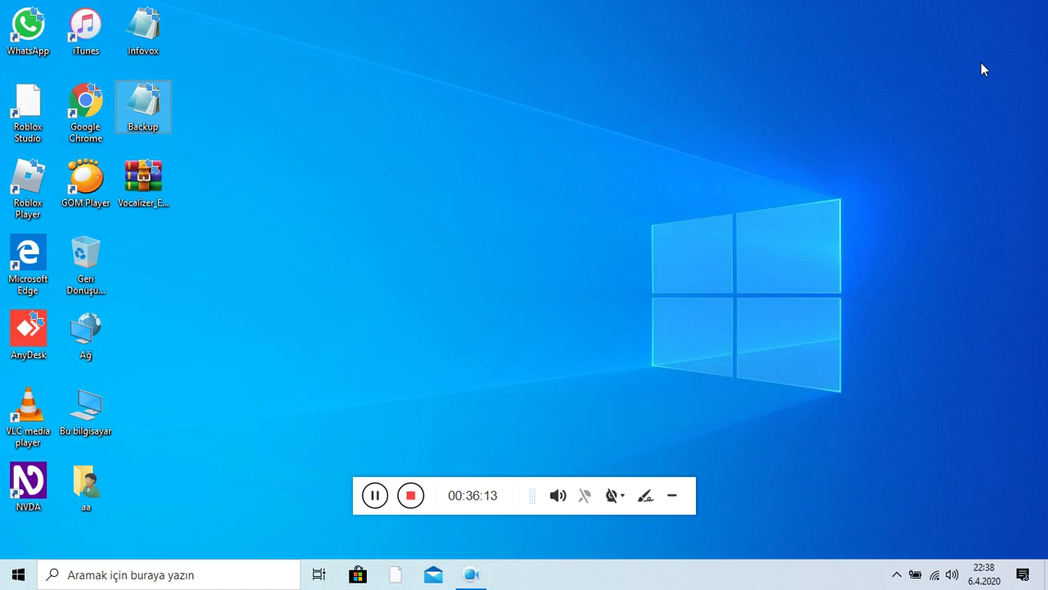
{"action": "key", "text": "Down"}
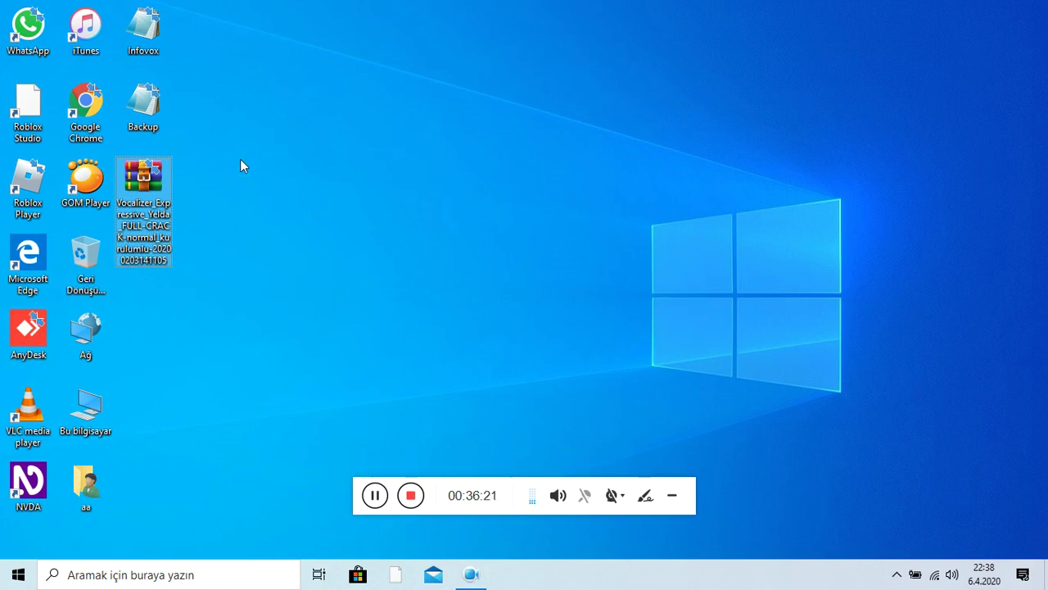
{"action": "right_click", "coordinate": [160, 204]}
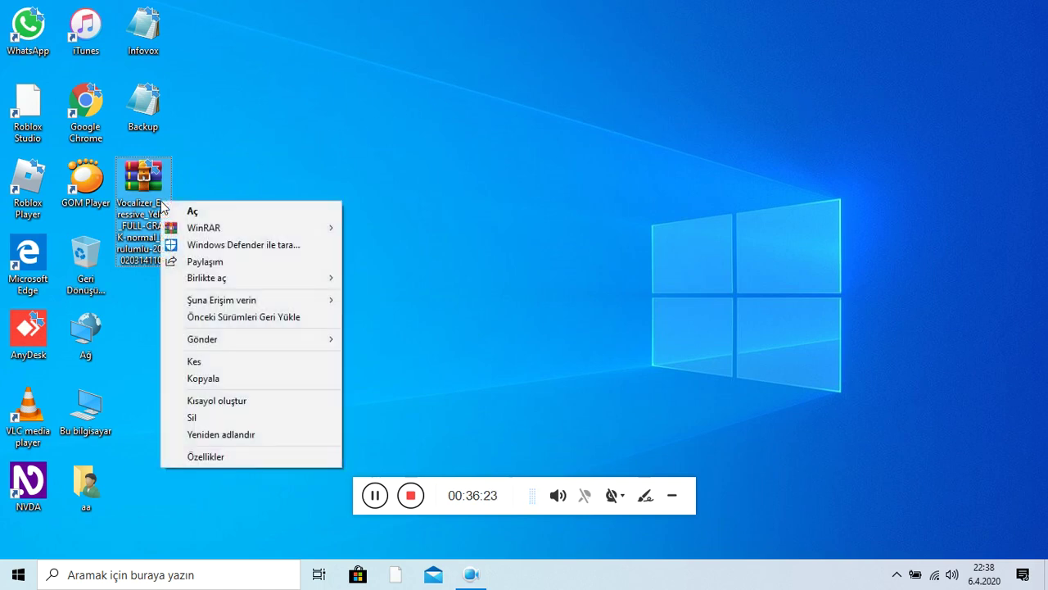
{"action": "key", "text": "Up"}
{"action": "key", "text": "Down"}
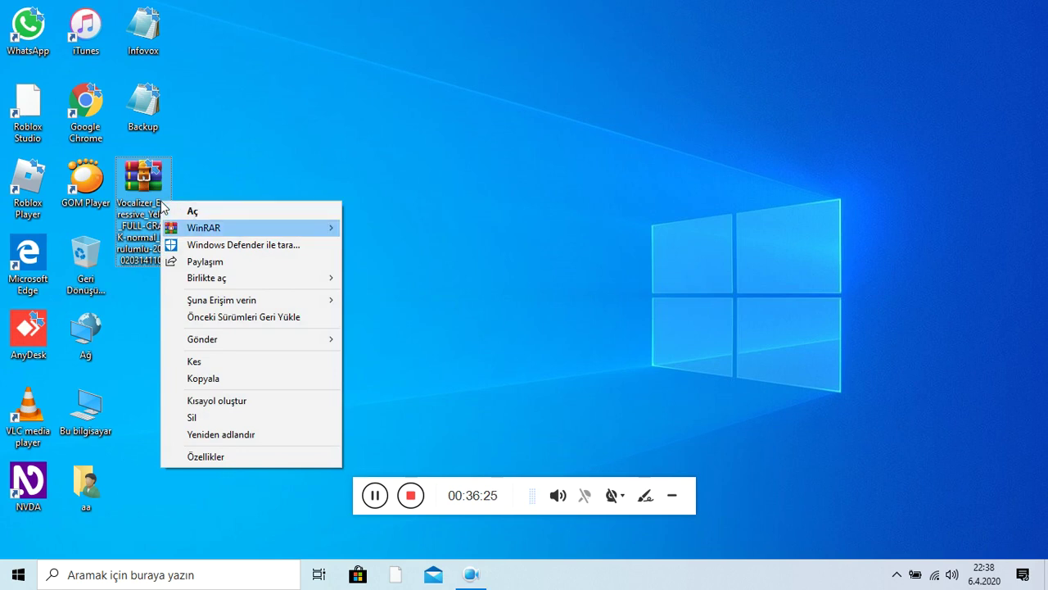
{"action": "key", "text": "Right"}
{"action": "key", "text": "Down"}
{"action": "key", "text": "Down"}
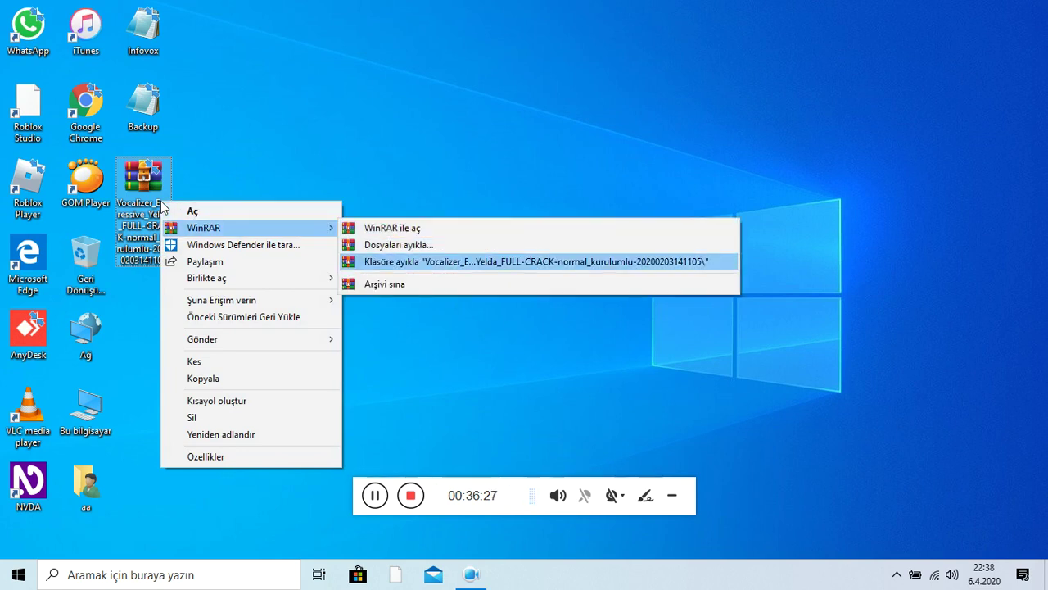
{"action": "key", "text": "Return"}
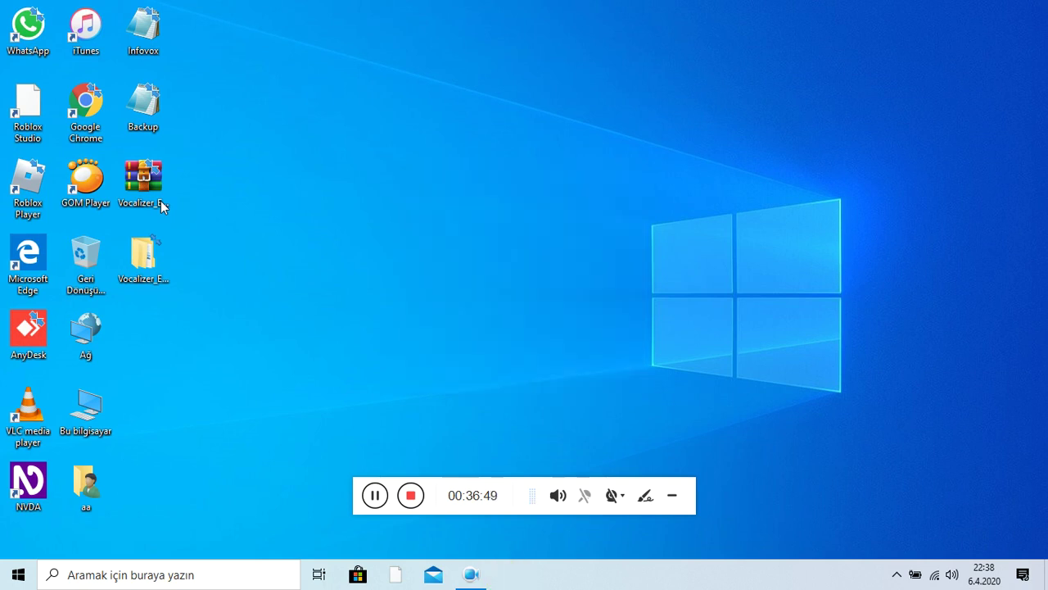
Permanently delete the Vocalizer_Expressive_Yelda archive from the desktop, keeping the extracted folder
{"action": "key", "text": "Up"}
{"action": "key", "text": "Down"}
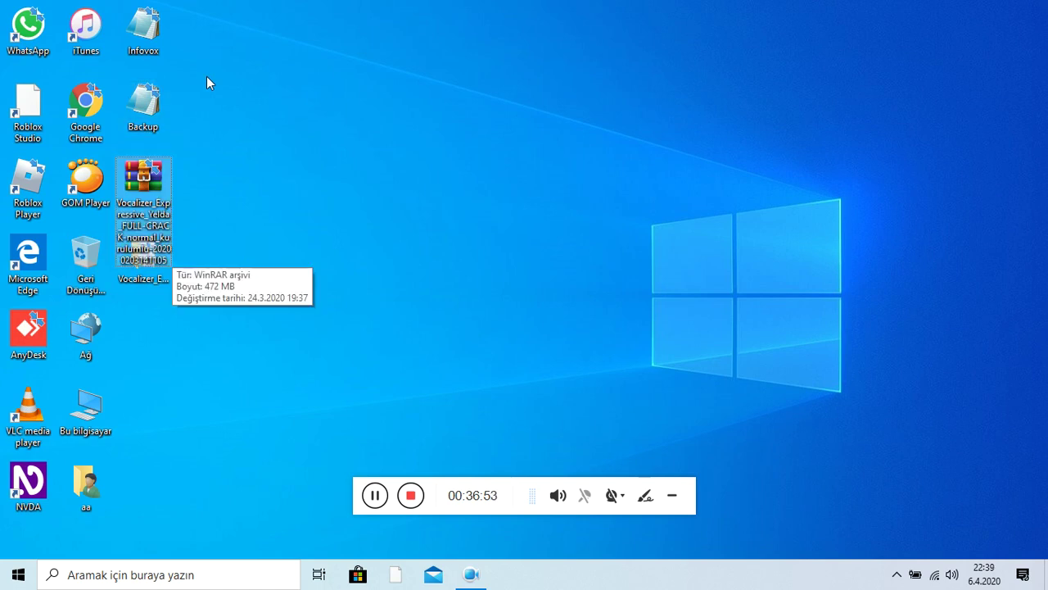
{"action": "key", "text": "shift+Delete"}
{"action": "key", "text": "Return"}
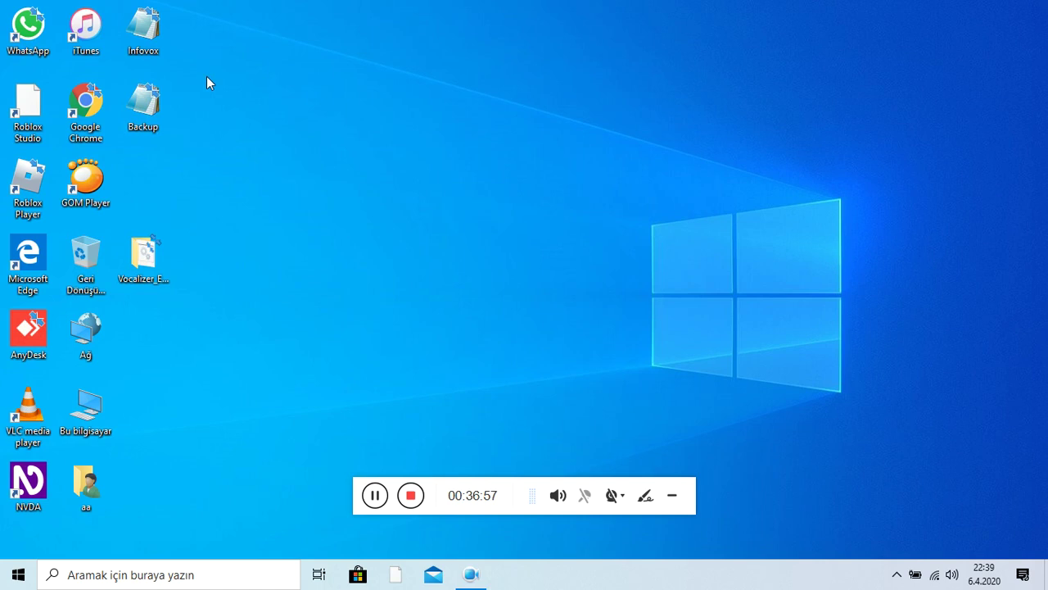
Open the extracted Vocalizer_Expressive_Yelda folder on the desktop
{"action": "key", "text": "Down"}
{"action": "key", "text": "Right"}
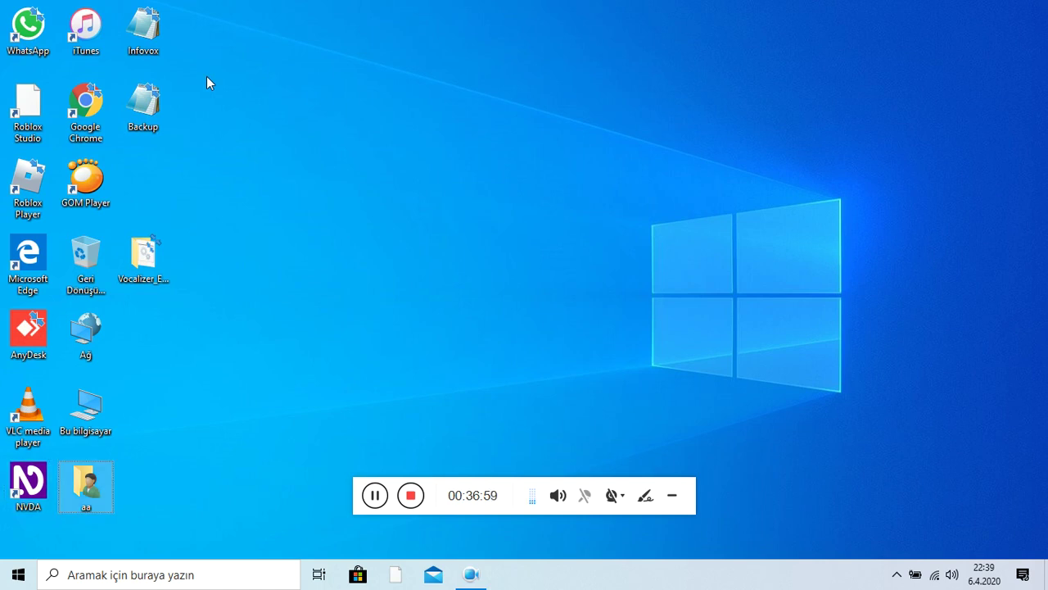
{"action": "key", "text": "Up"}
{"action": "key", "text": "Up"}
{"action": "key", "text": "Up"}
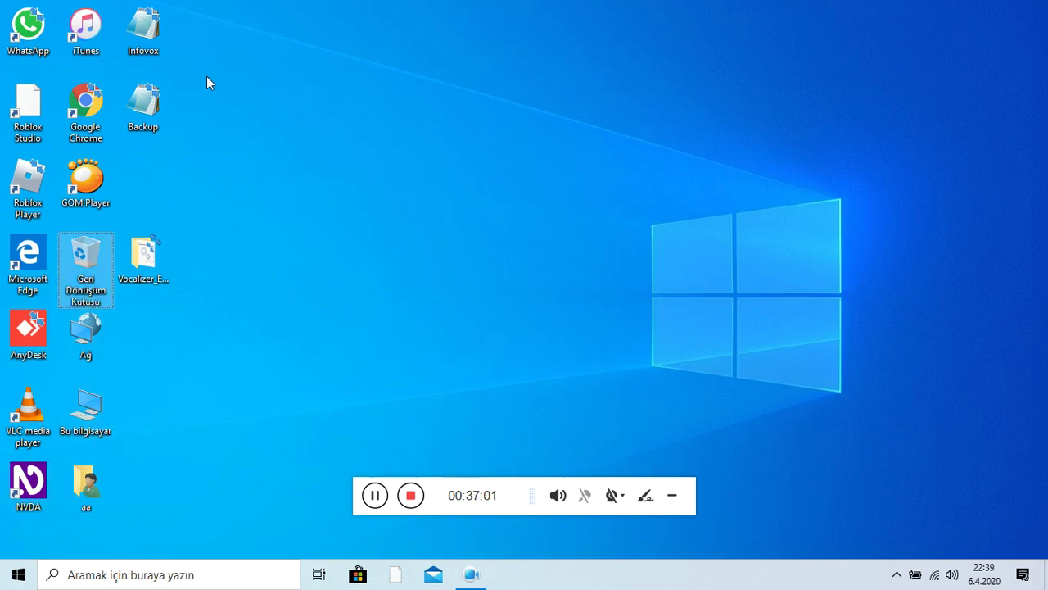
{"action": "key", "text": "Up"}
{"action": "key", "text": "Up"}
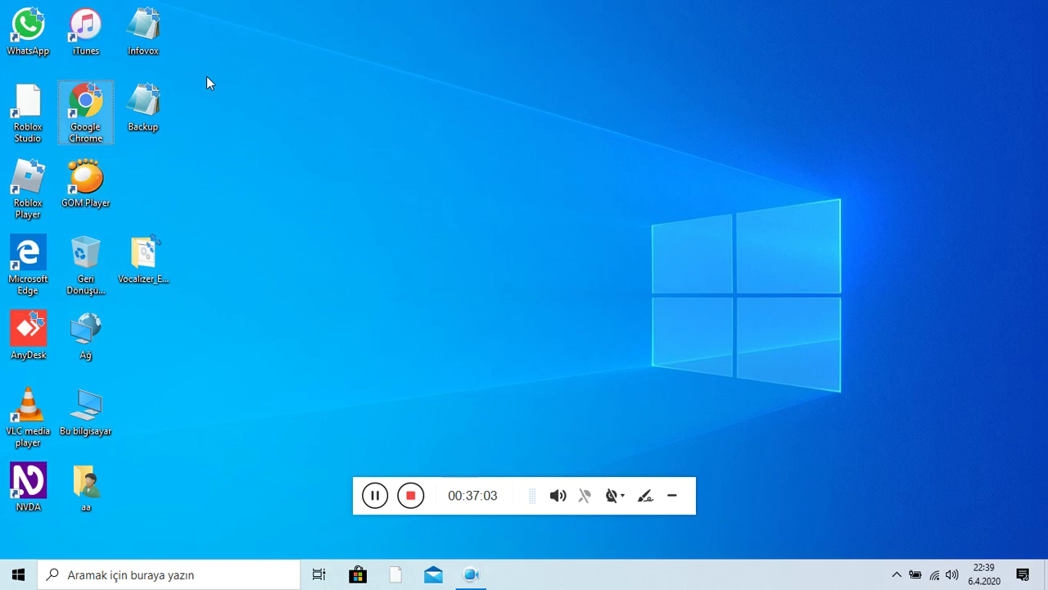
{"action": "key", "text": "Right"}
{"action": "key", "text": "Left"}
{"action": "key", "text": "Down"}
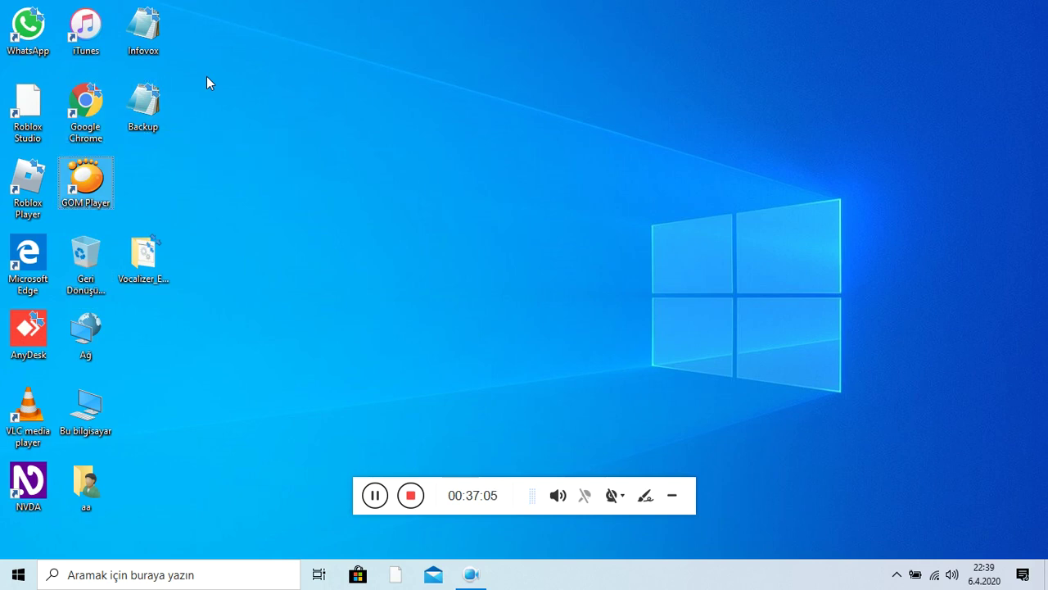
{"action": "key", "text": "Down"}
{"action": "key", "text": "Right"}
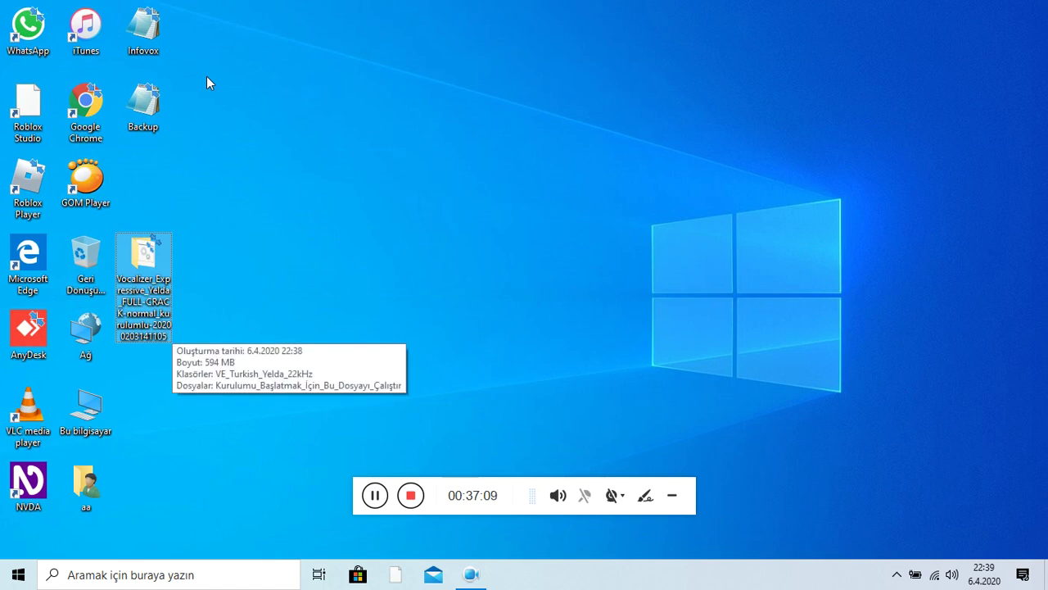
{"action": "key", "text": "Return"}
Try to start the installation with the Kurulumu_Başlatmak_İçin_Bu_Dosyayı_Çalıştır batch file
{"action": "key", "text": "Down"}
{"action": "key", "text": "Up"}
{"action": "key", "text": "Down"}
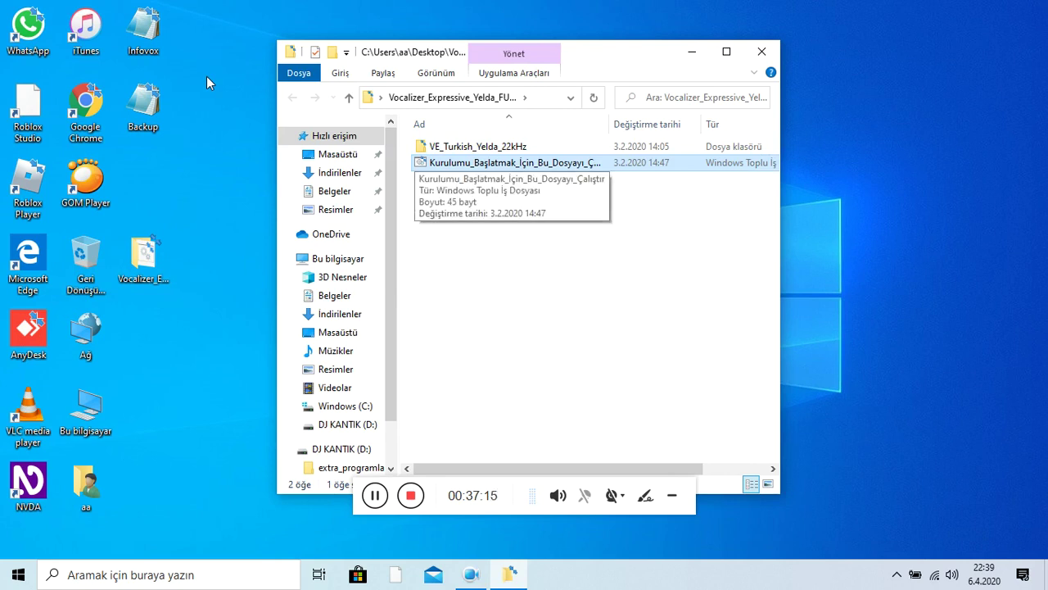
{"action": "key", "text": "Return"}
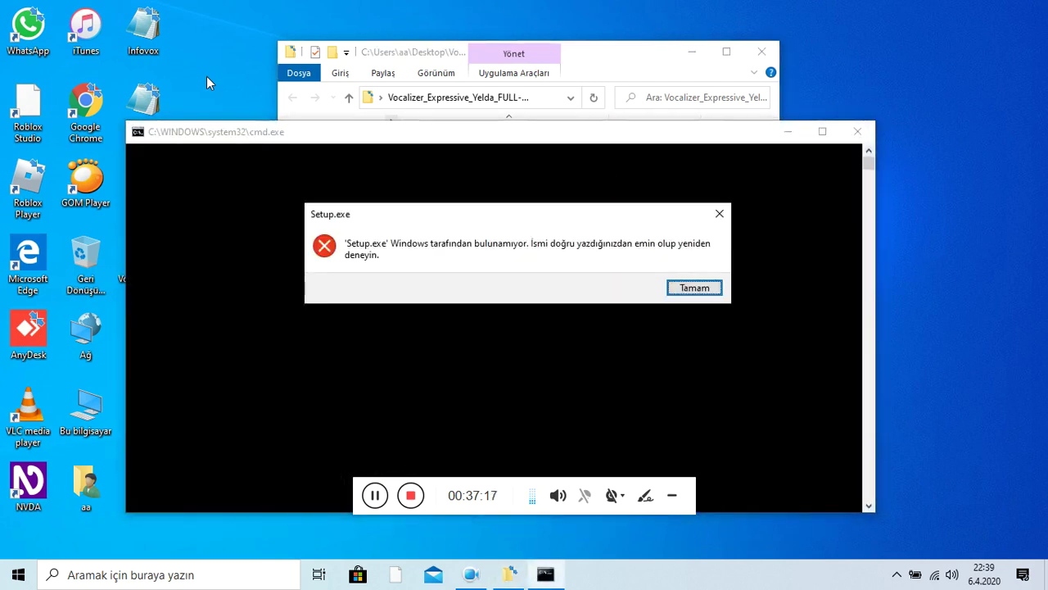
{"action": "key", "text": "Return"}
Open the VE_Turkish_Yelda_22kHz folder and launch its Setup application
{"action": "key", "text": "Up"}
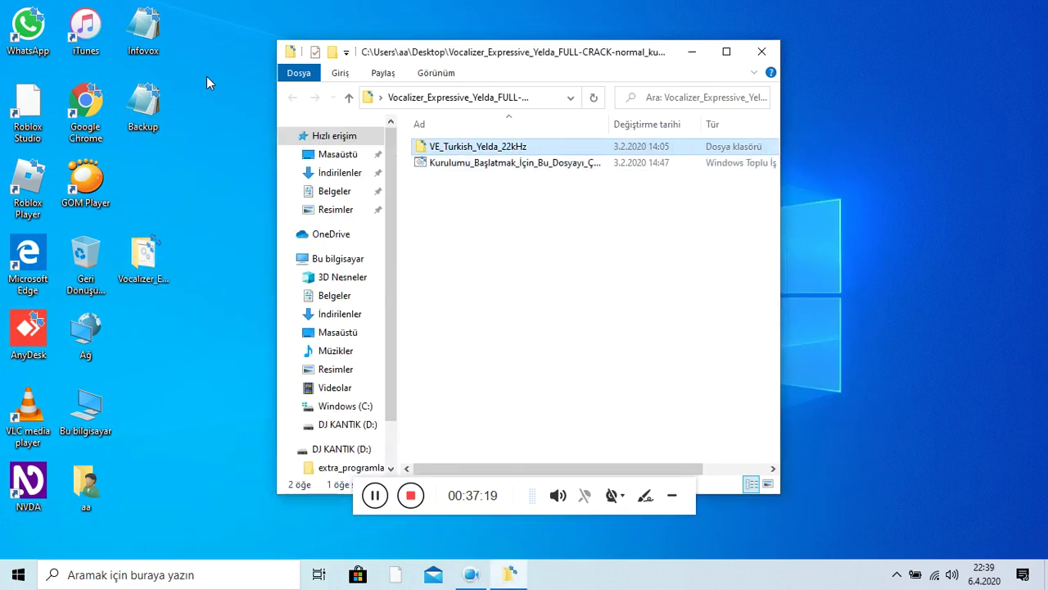
{"action": "key", "text": "Return"}
{"action": "key", "text": "Down"}
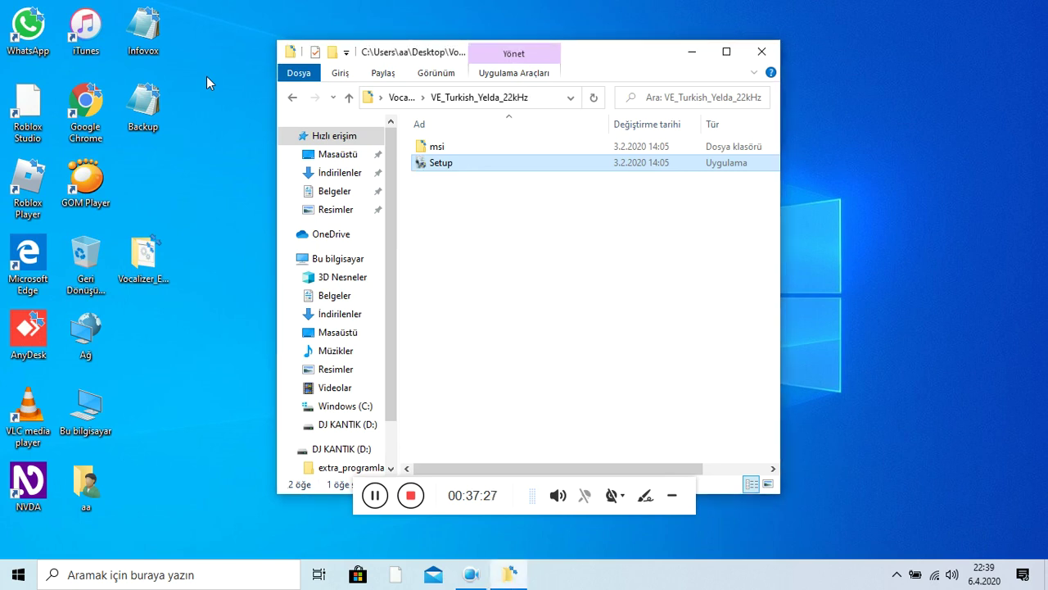
{"action": "key", "text": "Return"}
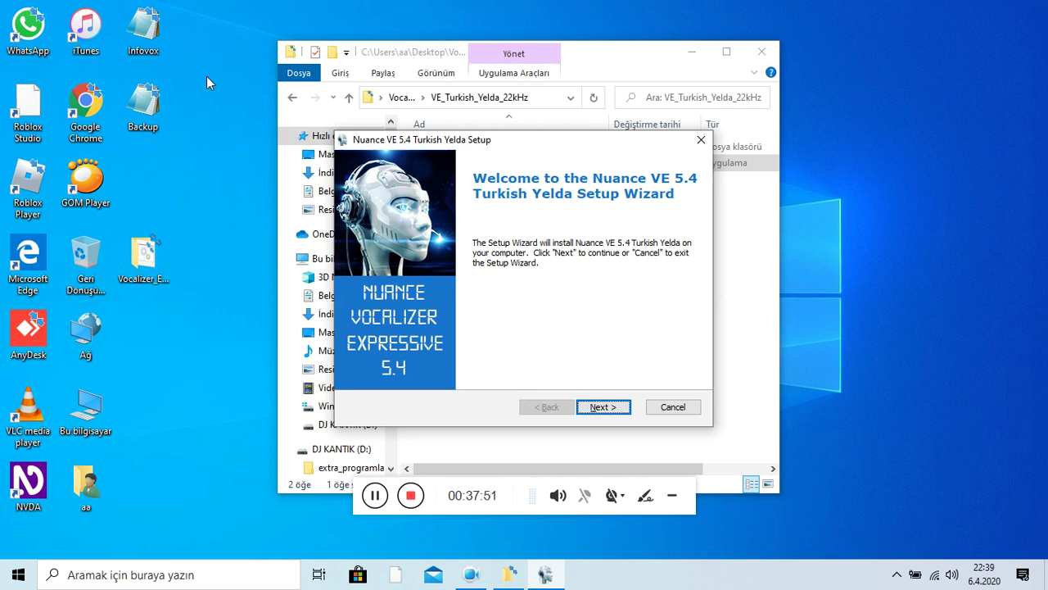
Install Nuance VE 5.4 Turkish Yelda into the default folder C:\Program Files\VE\ and finish the setup wizard
{"action": "key", "text": "Return"}
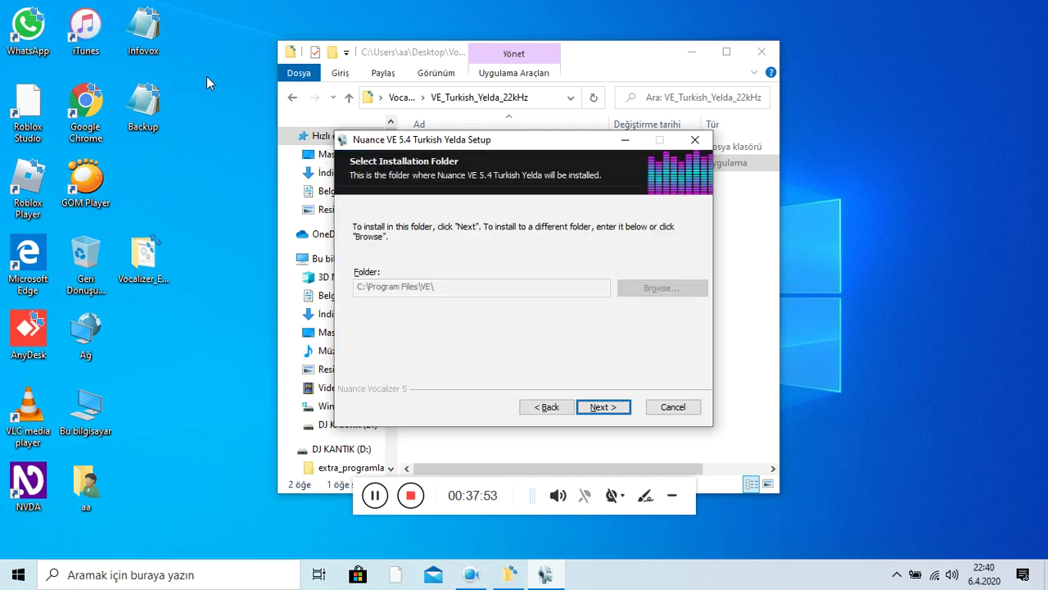
{"action": "key", "text": "Tab"}
{"action": "key", "text": "Tab"}
{"action": "key", "text": "Tab"}
{"action": "key", "text": "Return"}
{"action": "key", "text": "Return"}
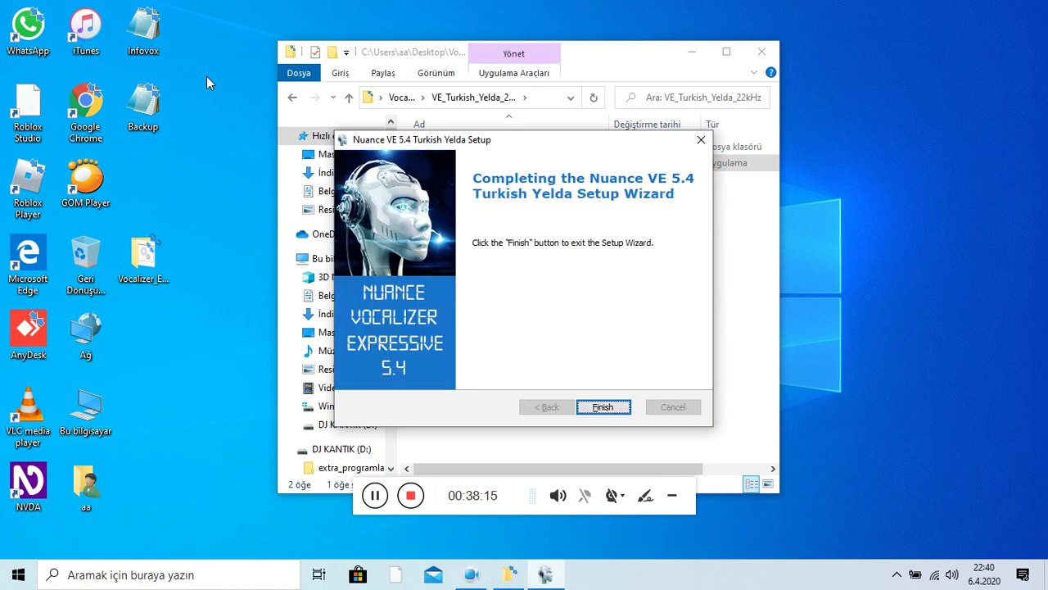
{"action": "key", "text": "Return"}
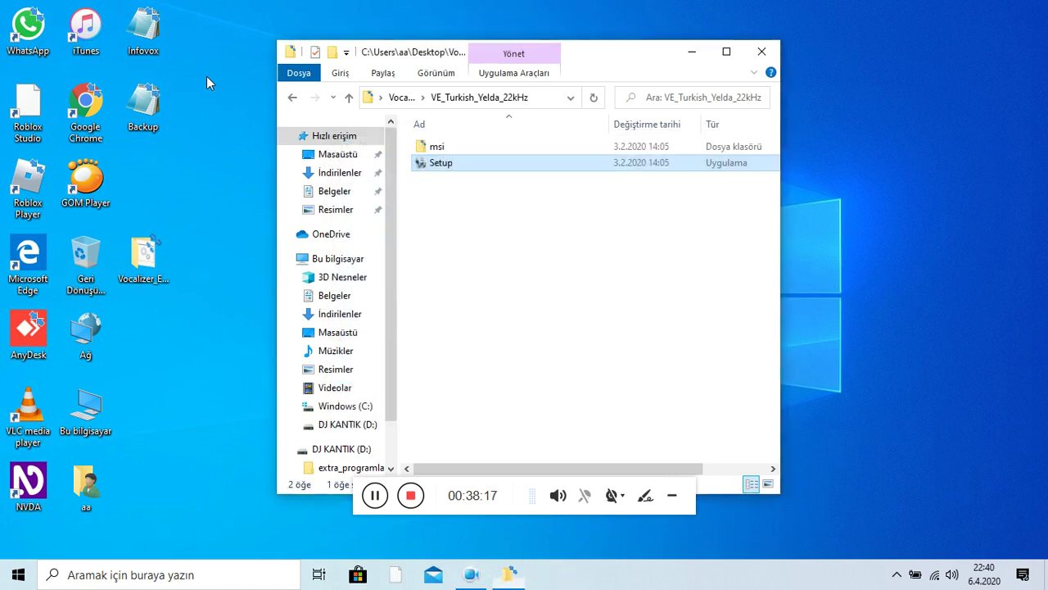
Close the setup folder window and permanently delete the extracted Vocalizer_Expressive_Yelda folder from the desktop
{"action": "key", "text": "alt+F4"}
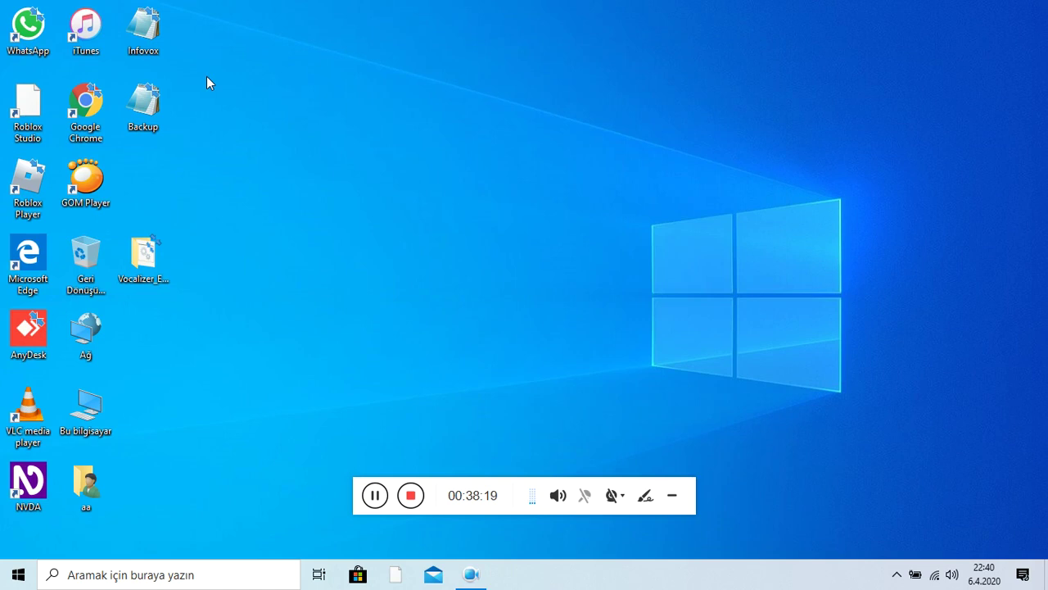
{"action": "key", "text": "Left"}
{"action": "key", "text": "Right"}
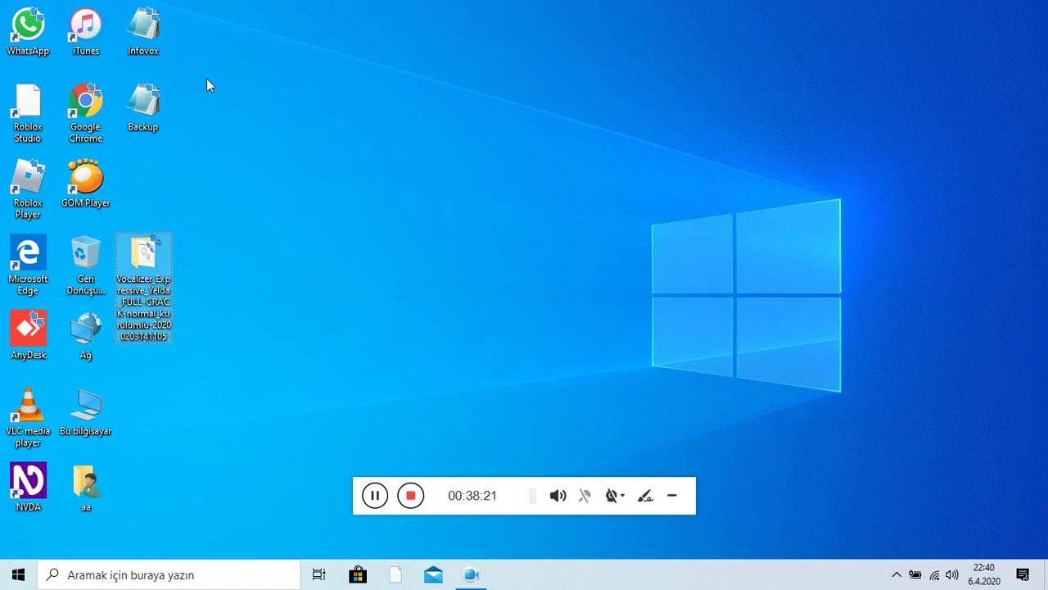
{"action": "key", "text": "shift+Delete"}
{"action": "key", "text": "Return"}
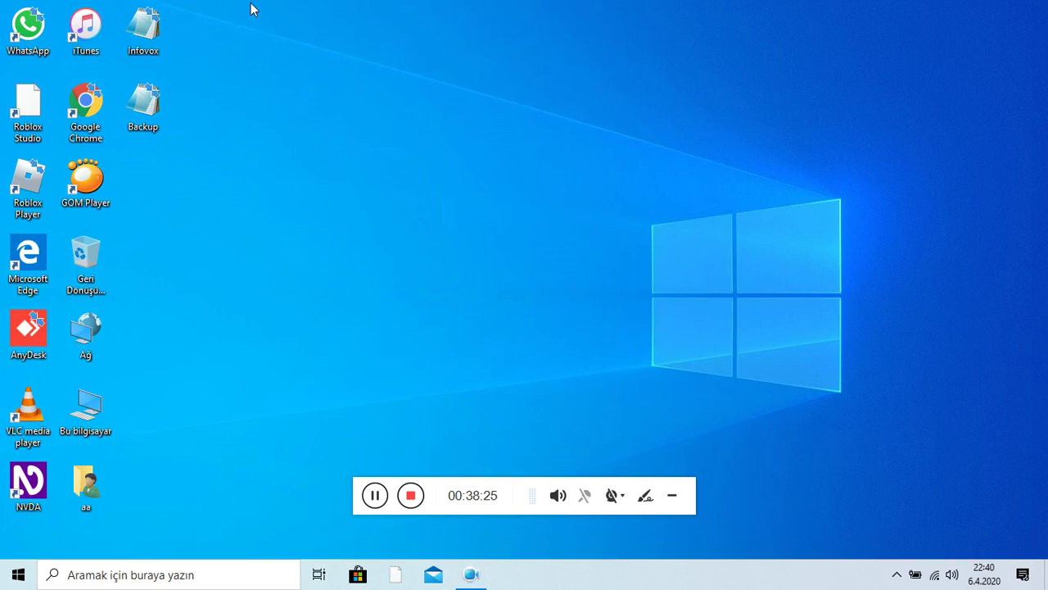
Restart NVDA and open the Konuşma category in its settings
{"action": "key", "text": "Insert+q"}
{"action": "key", "text": "Down"}
{"action": "key", "text": "Return"}
{"action": "key", "text": "insert+n"}
{"action": "key", "text": "Down"}
{"action": "key", "text": "Right"}
{"action": "key", "text": "Return"}
{"action": "key", "text": "Down"}
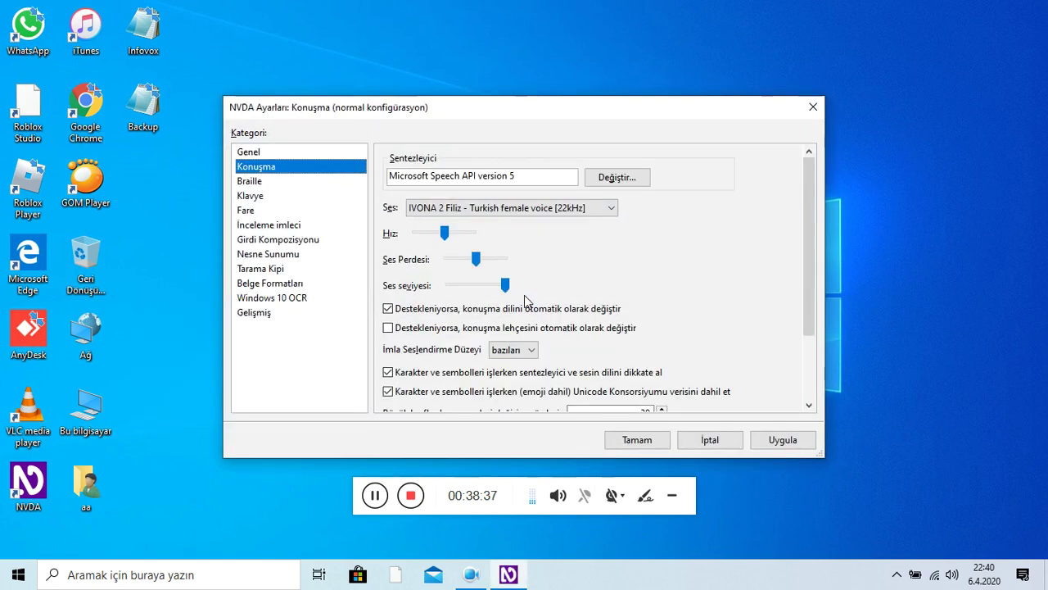
Set the NVDA voice to VE_Turkish_Yelda_22kHz and save the speech settings
{"action": "key", "text": "Tab"}
{"action": "key", "text": "Tab"}
{"action": "key", "text": "Tab"}
{"action": "key", "text": "Down"}
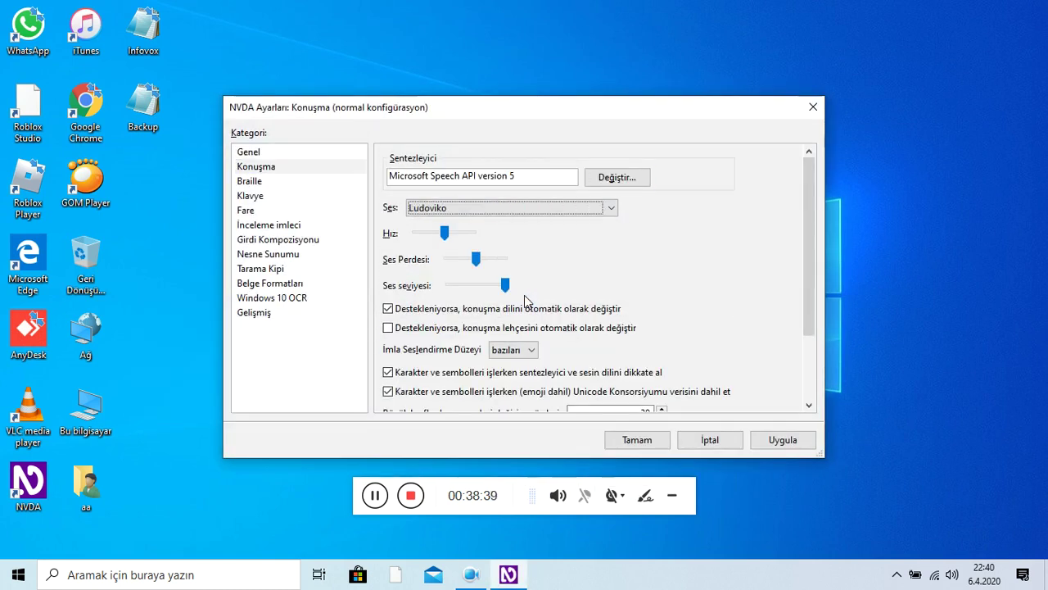
{"action": "key", "text": "Down"}
{"action": "key", "text": "Down"}
{"action": "key", "text": "Down"}
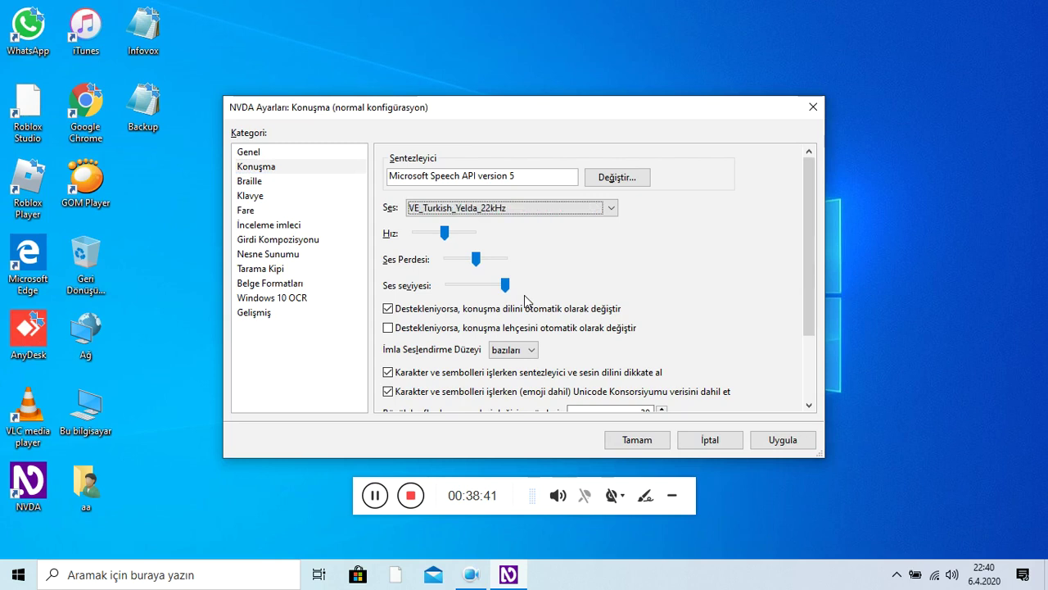
{"action": "key", "text": "Down"}
{"action": "key", "text": "Return"}
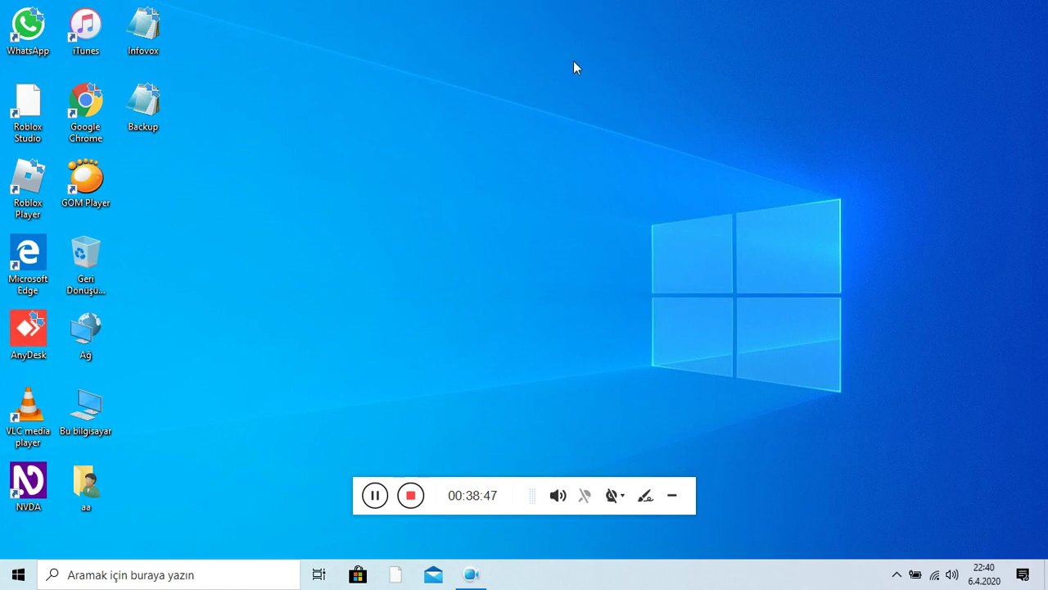
Open Bu bilgisayar from the desktop and go into drive D:
{"action": "key", "text": "Down"}
{"action": "key", "text": "Up"}
{"action": "key", "text": "Return"}
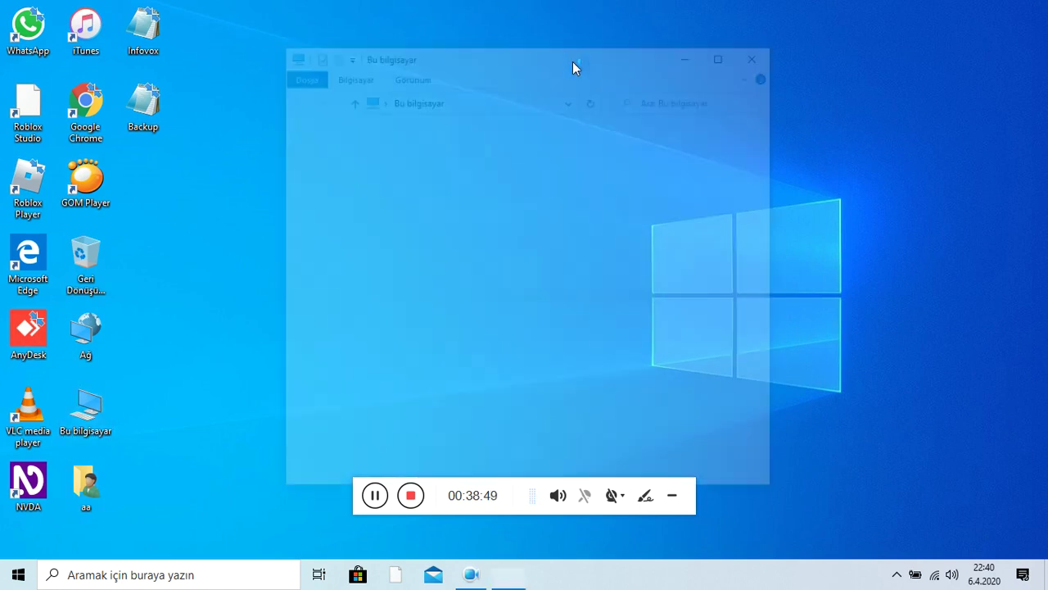
{"action": "key", "text": "Down"}
{"action": "key", "text": "Down"}
{"action": "key", "text": "Down"}
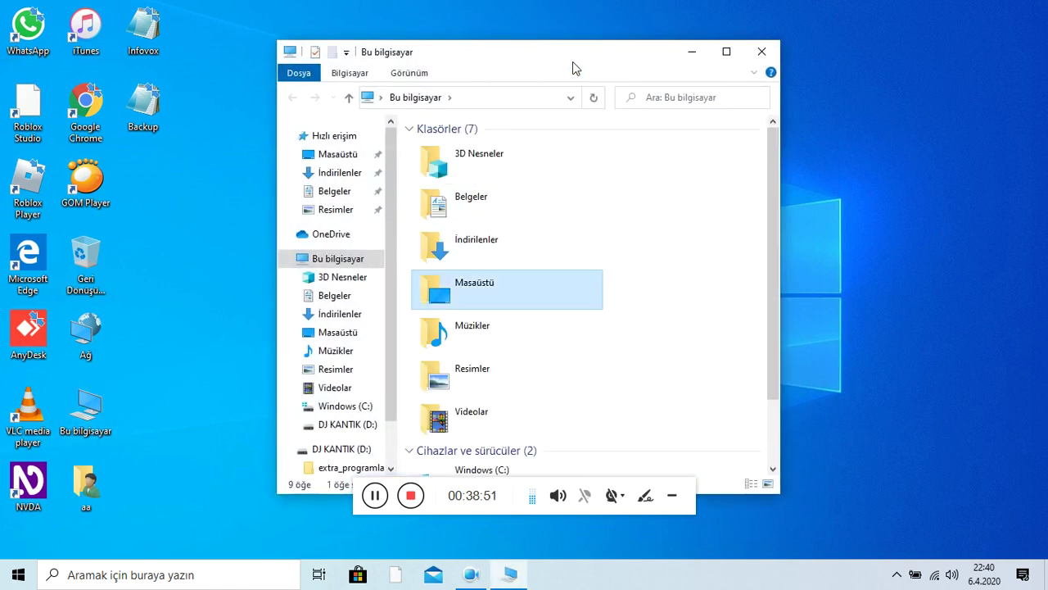
{"action": "key", "text": "Down"}
{"action": "key", "text": "Down"}
{"action": "key", "text": "Down"}
{"action": "key", "text": "Down"}
{"action": "key", "text": "Down"}
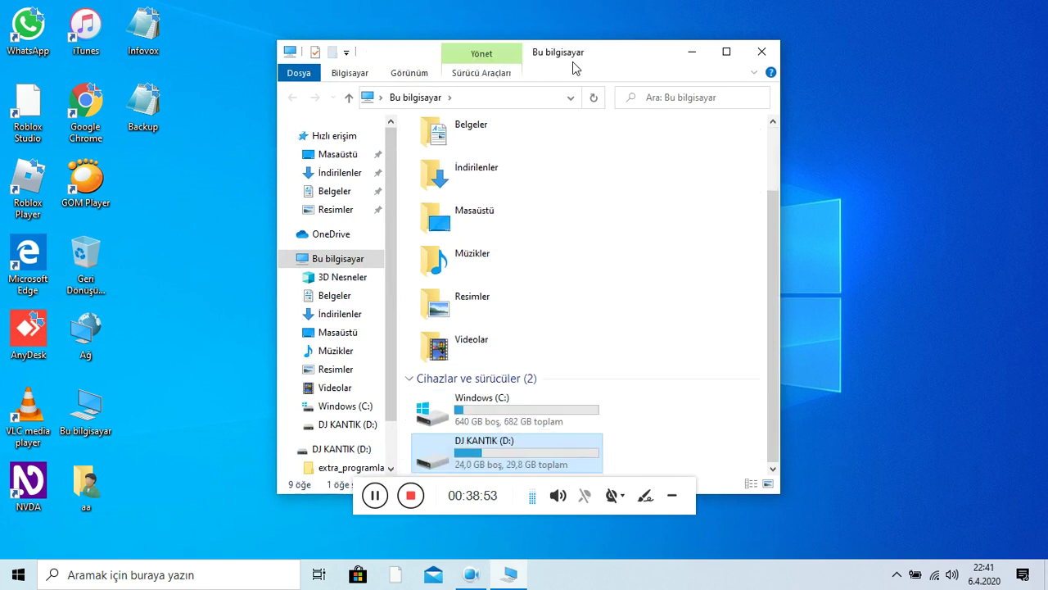
{"action": "key", "text": "Return"}
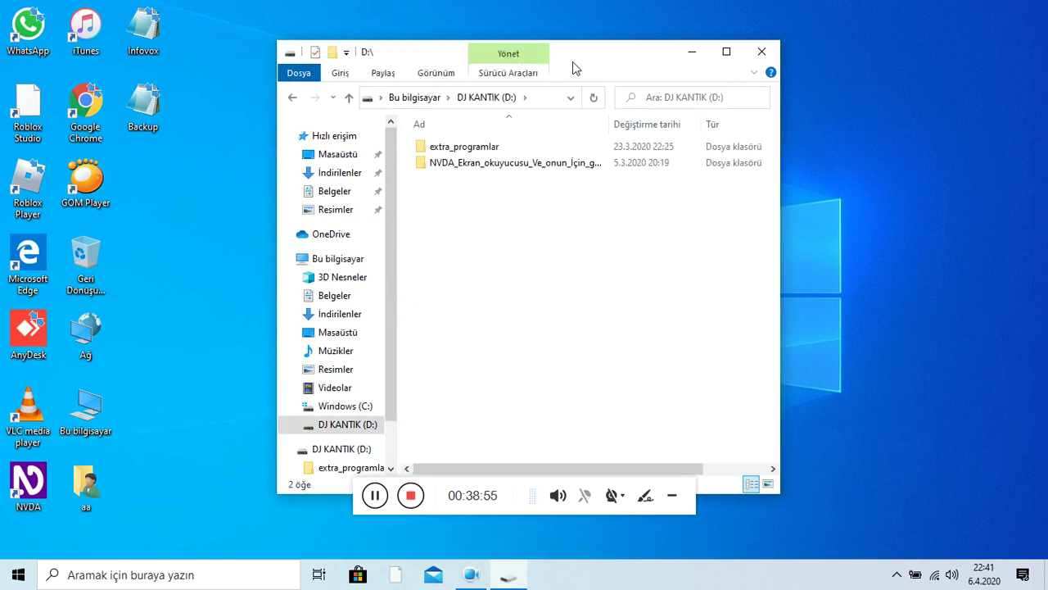
Go to the folder extra_programlar\PC İçin Uygulamalar\yeni Program dosyaları
{"action": "key", "text": "Down"}
{"action": "key", "text": "Up"}
{"action": "key", "text": "Return"}
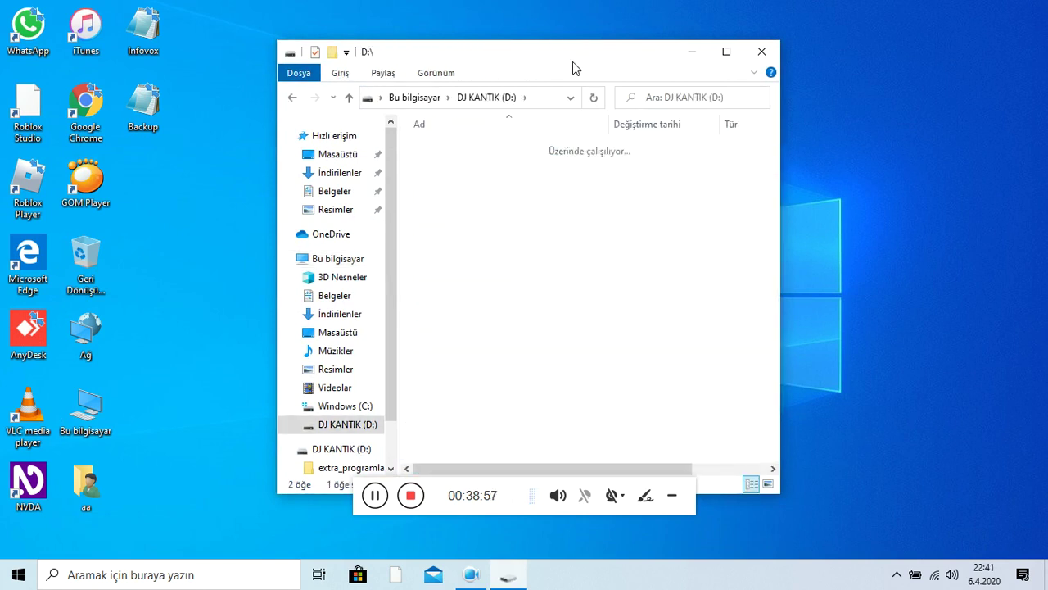
{"action": "key", "text": "Down"}
{"action": "key", "text": "Up"}
{"action": "key", "text": "Return"}
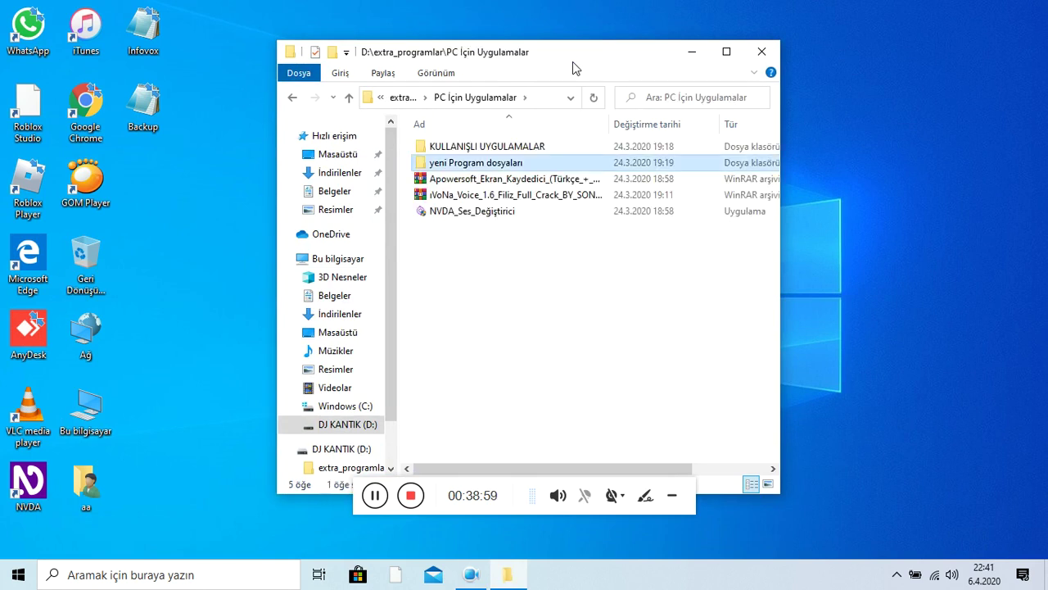
{"action": "key", "text": "Return"}
Open the YENİ PROGRAM ARŞİVİ folder and run the vocalizer-Cem application
{"action": "key", "text": "Down"}
{"action": "key", "text": "Down"}
{"action": "key", "text": "Down"}
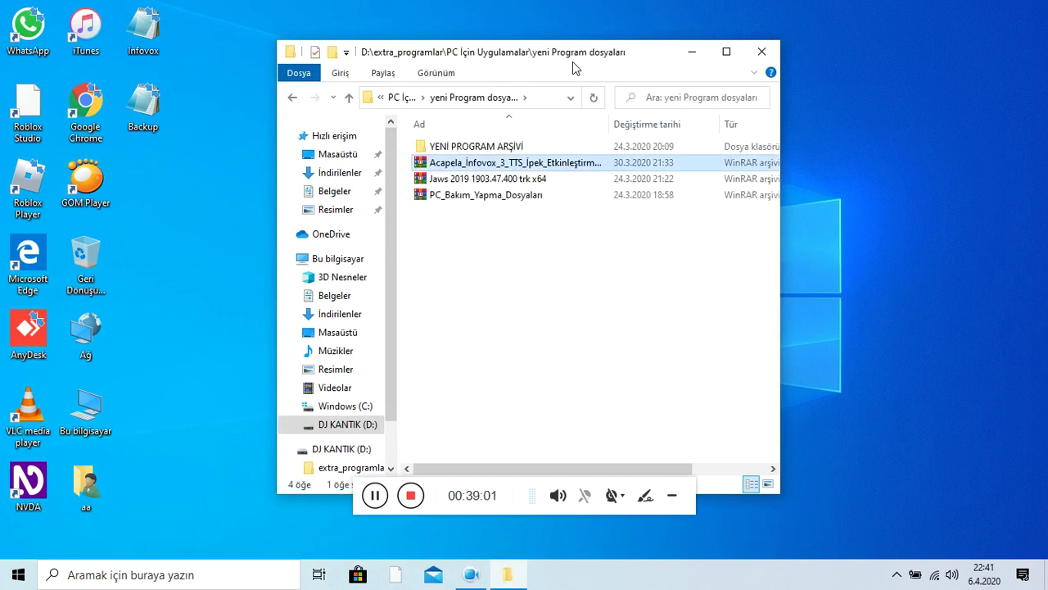
{"action": "key", "text": "Up"}
{"action": "key", "text": "Up"}
{"action": "key", "text": "Up"}
{"action": "key", "text": "Return"}
{"action": "key", "text": "Down"}
{"action": "key", "text": "Down"}
{"action": "key", "text": "Down"}
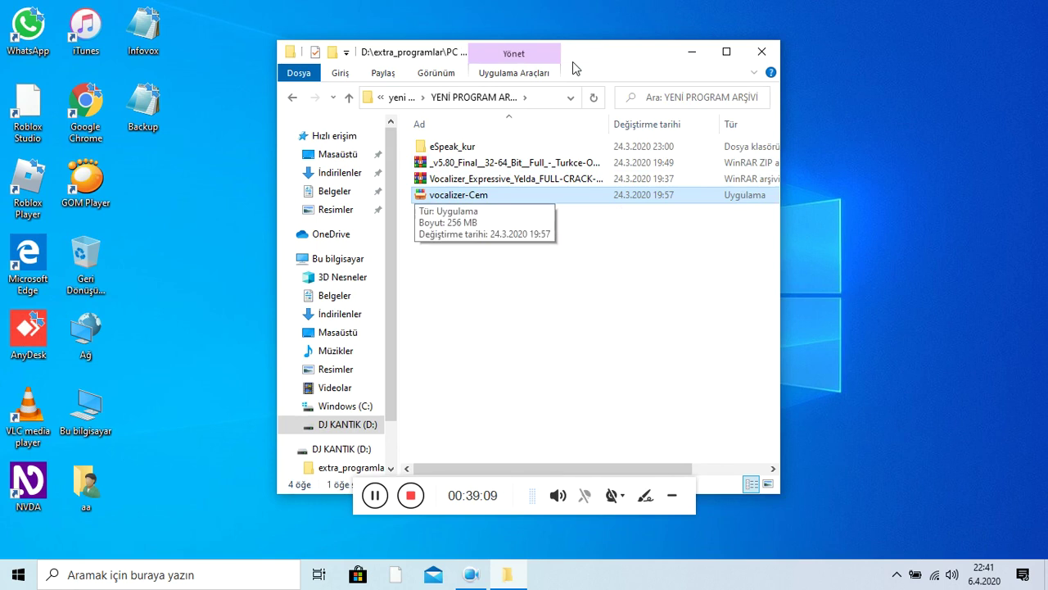
{"action": "key", "text": "Return"}
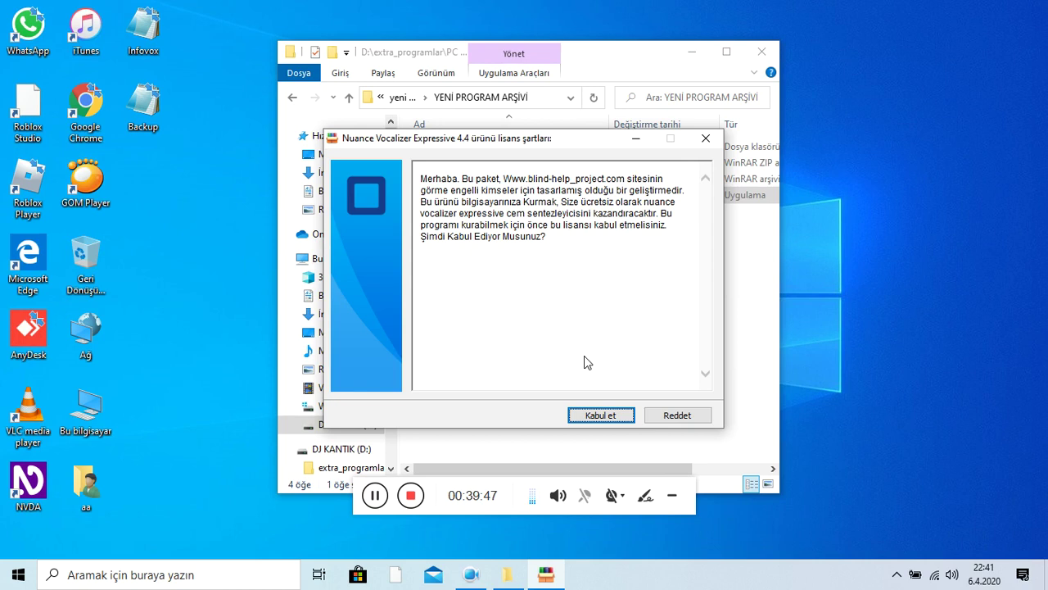
Accept the licence terms and install Nuance VE 5.4 Turkish Cem into the default folder C:\Program Files\VE\
{"action": "key", "text": "Tab"}
{"action": "key", "text": "shift+Tab"}
{"action": "key", "text": "Return"}
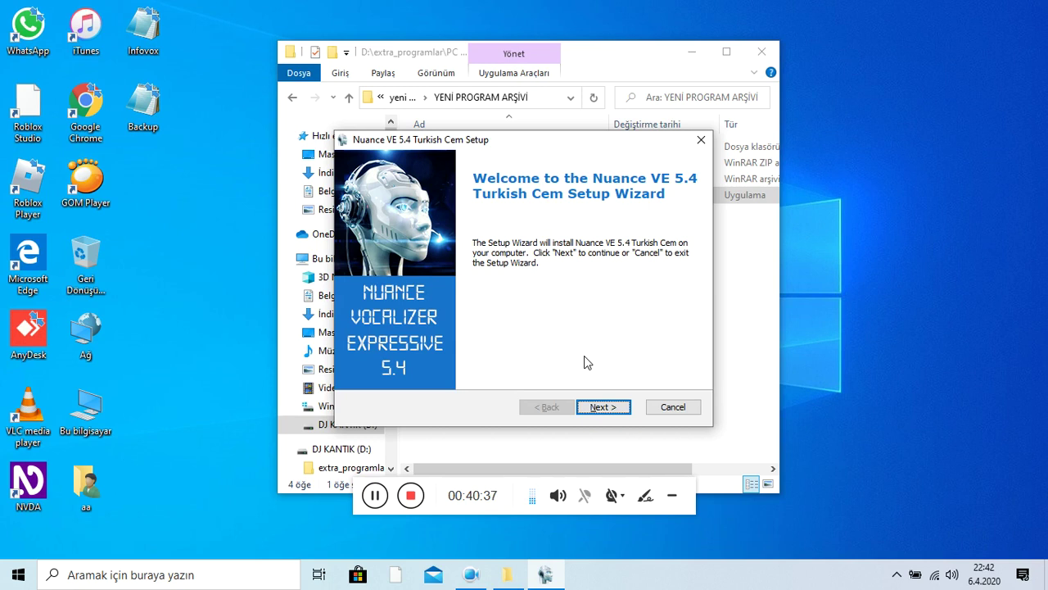
{"action": "key", "text": "Return"}
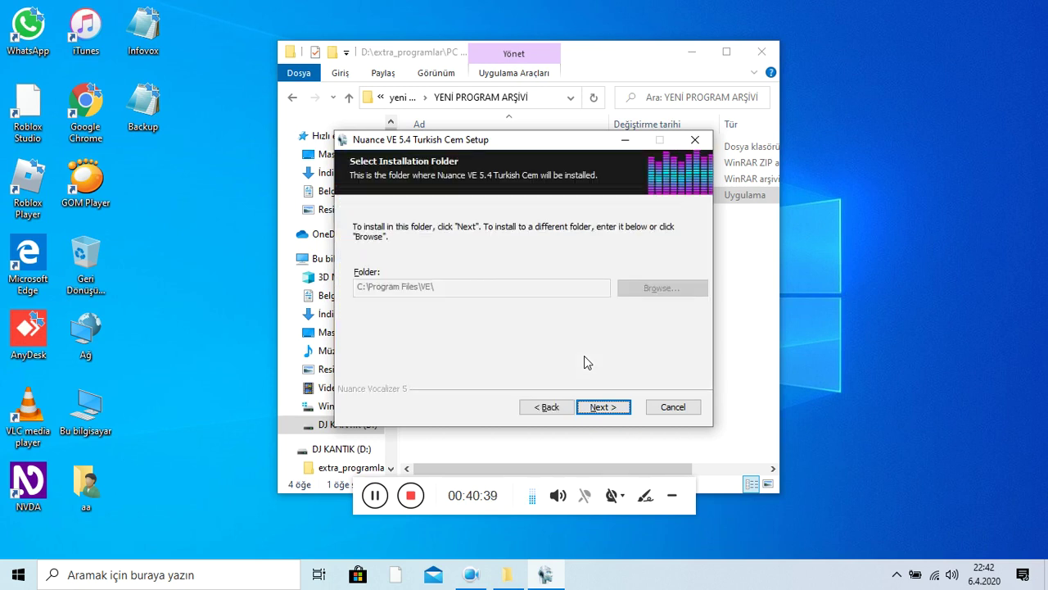
{"action": "key", "text": "Return"}
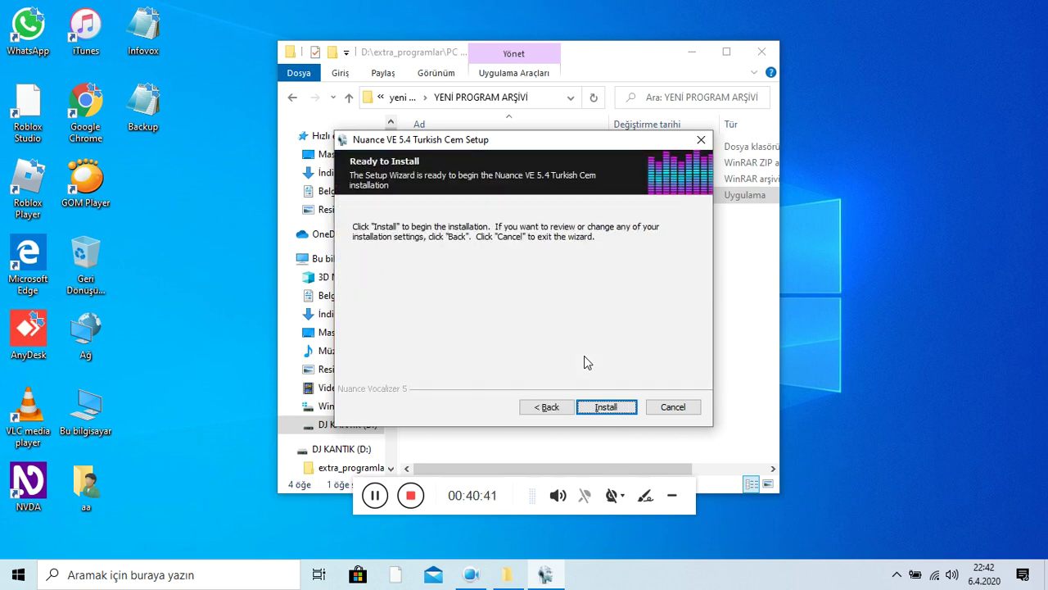
{"action": "key", "text": "Return"}
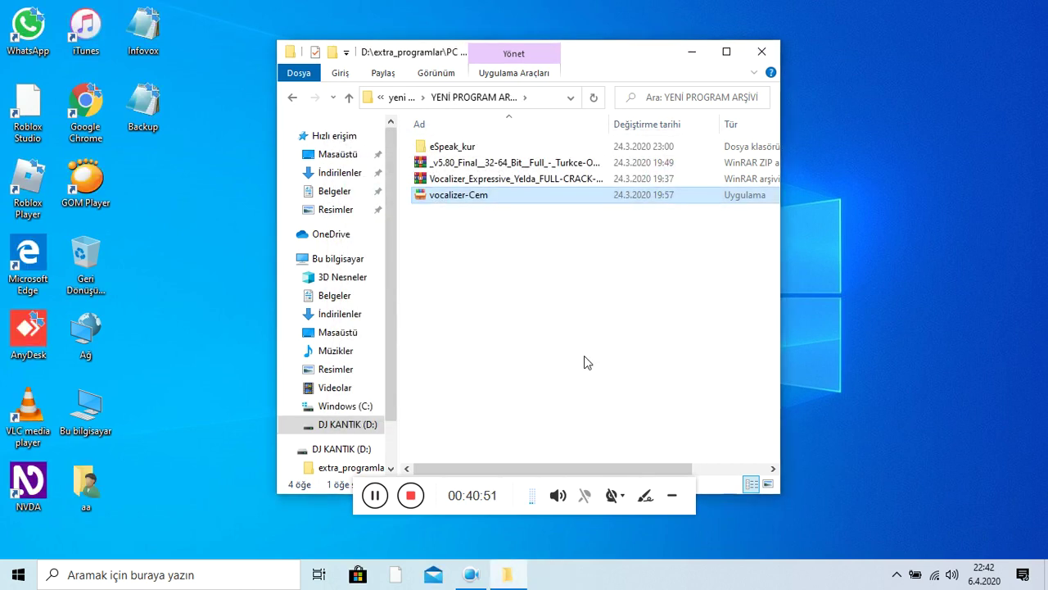
Close the YENİ PROGRAM ARŞİVİ folder window and restart NVDA
{"action": "key", "text": "alt+F4"}
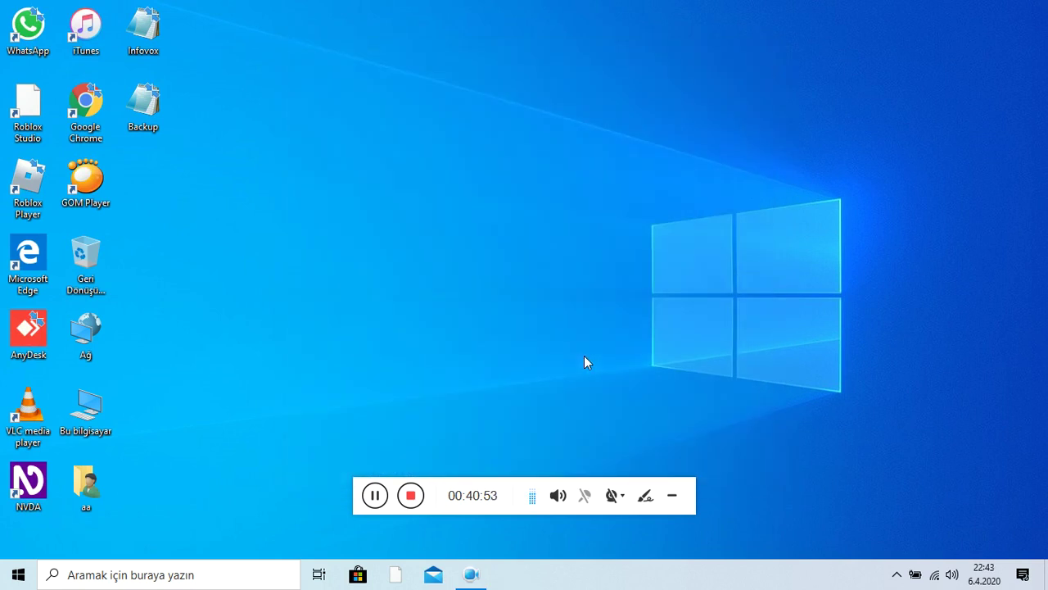
{"action": "key", "text": "Insert+q"}
{"action": "key", "text": "Down"}
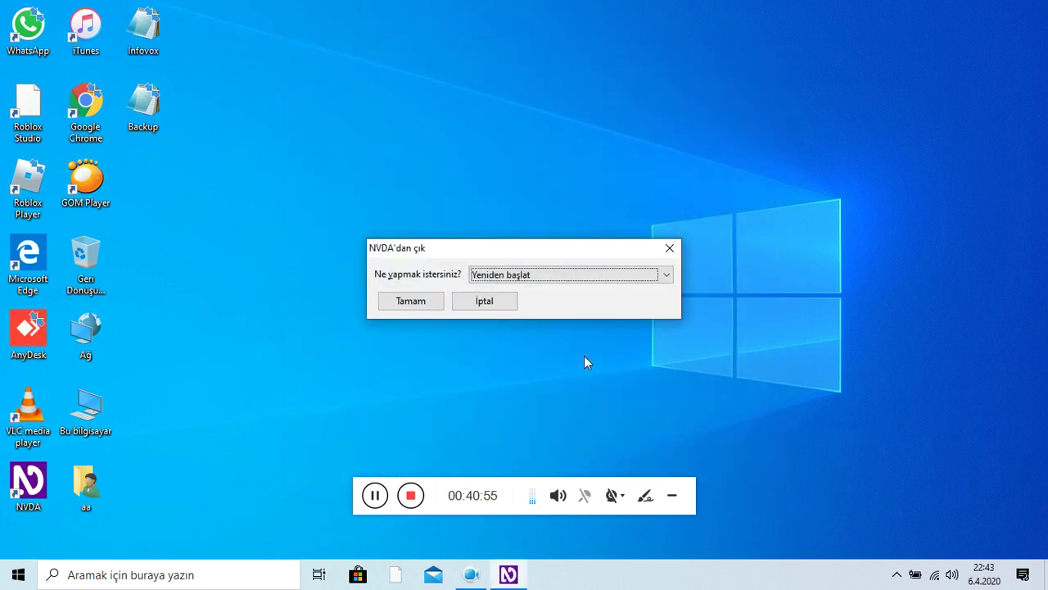
{"action": "key", "text": "Return"}
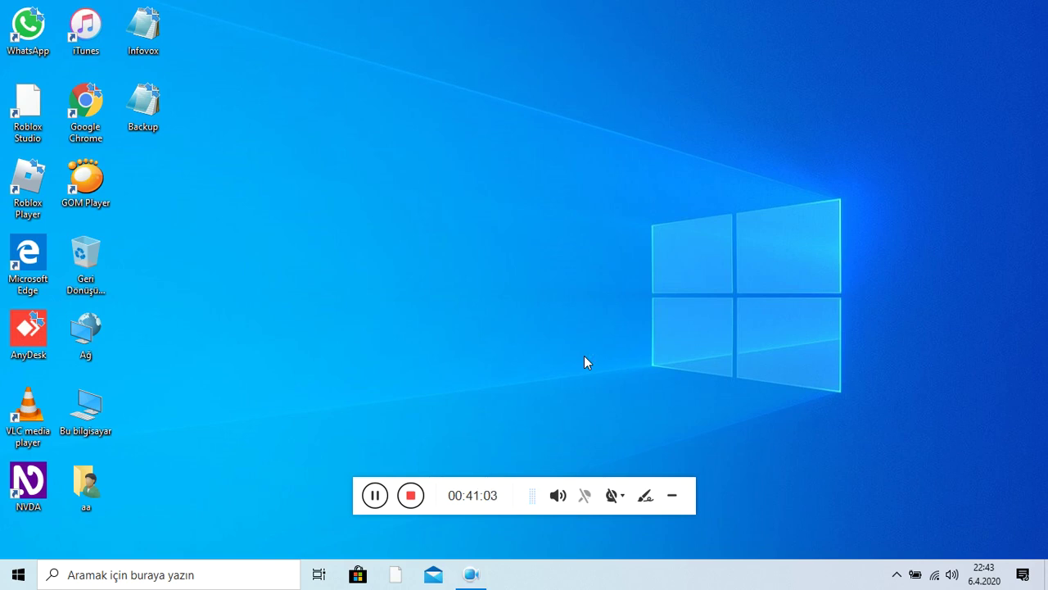
Set the voice in NVDA's Konuşma settings to VE_Turkish_Cem_22kHz and save the settings
{"action": "key", "text": "insert+n"}
{"action": "key", "text": "Right"}
{"action": "key", "text": "Return"}
{"action": "key", "text": "Down"}
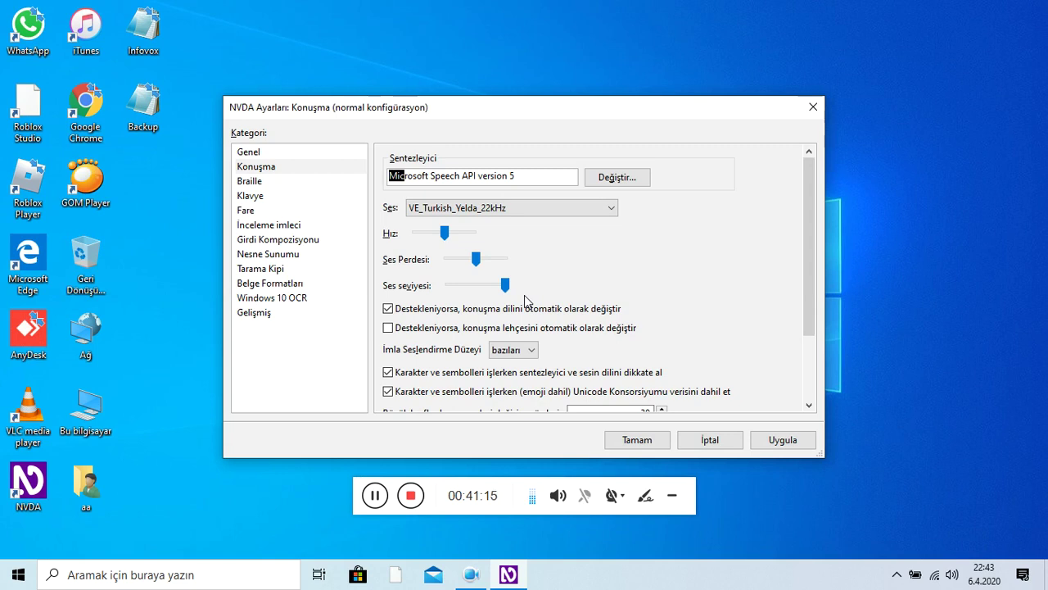
{"action": "key", "text": "Tab"}
{"action": "key", "text": "Tab"}
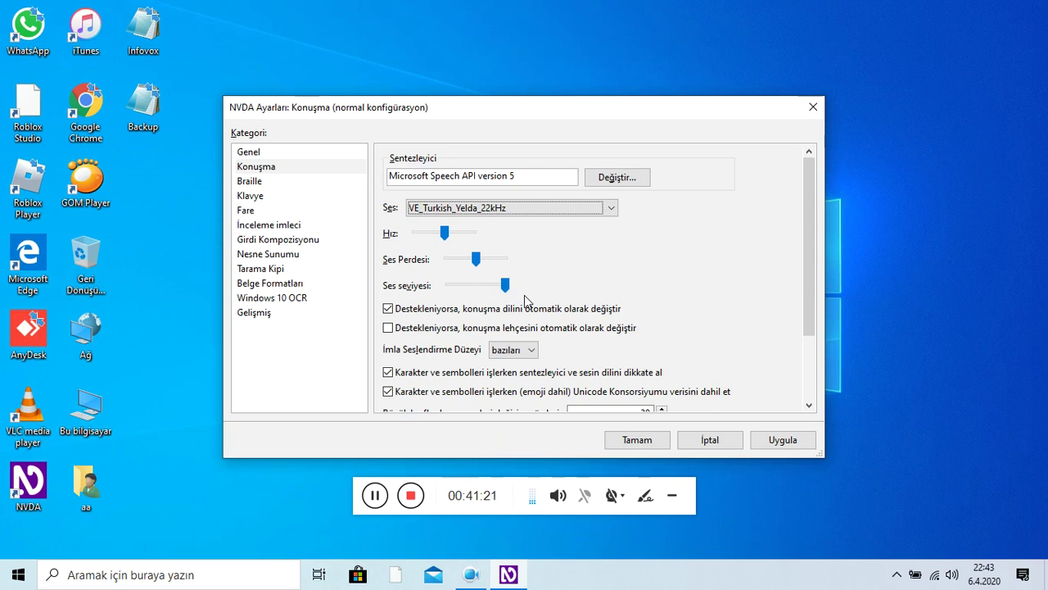
{"action": "key", "text": "Up"}
{"action": "key", "text": "Tab"}
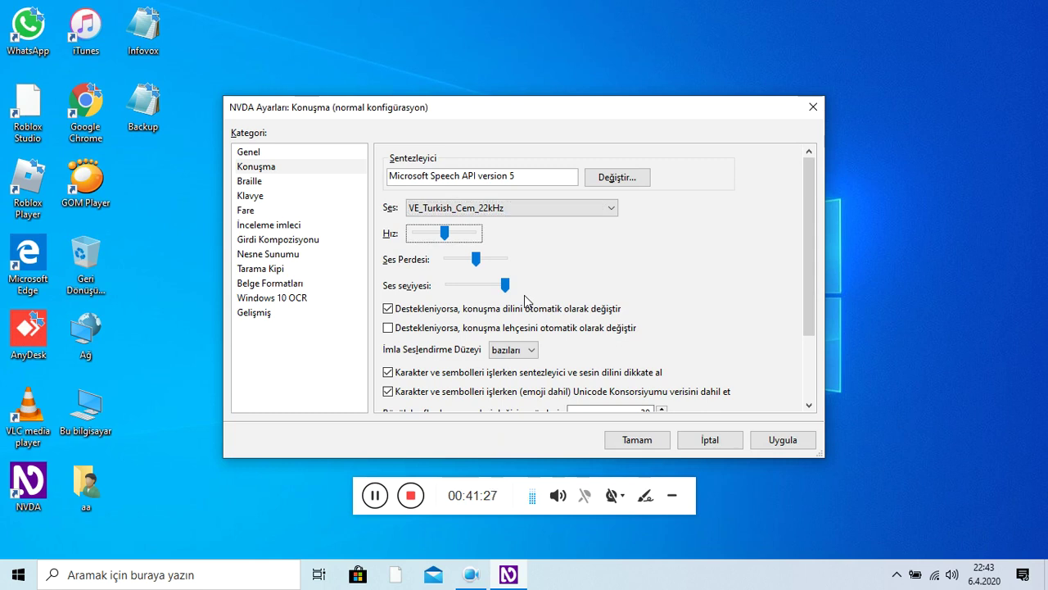
{"action": "key", "text": "Tab"}
{"action": "key", "text": "Tab"}
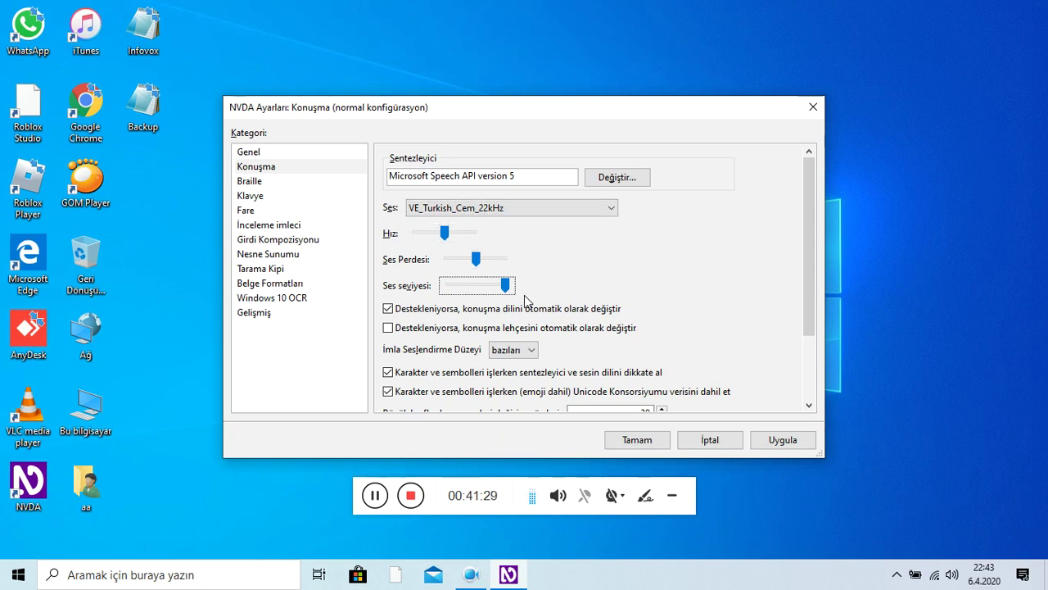
{"action": "key", "text": "Return"}
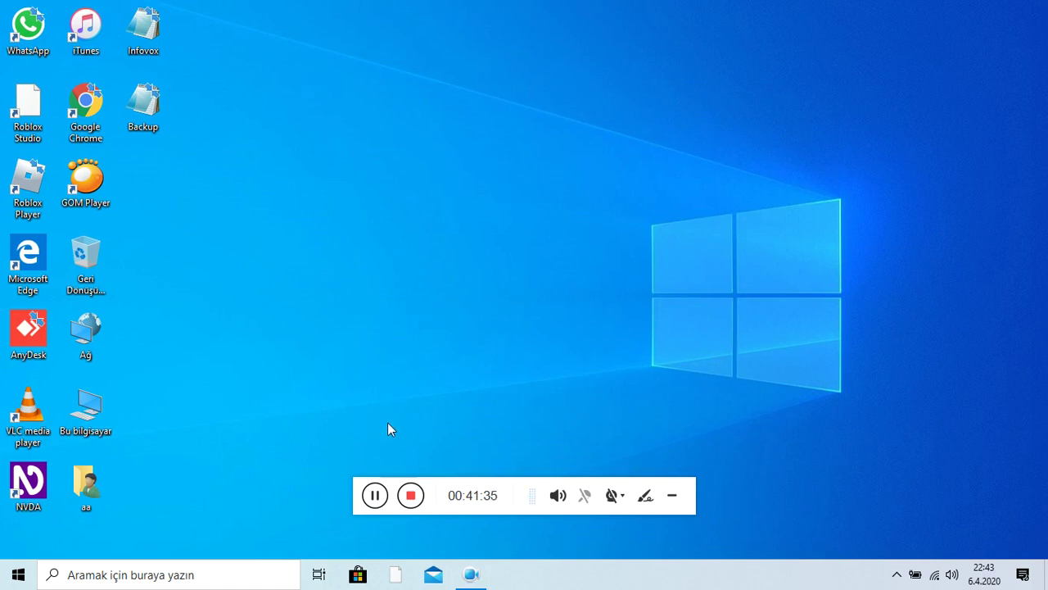
{"action": "left_click", "coordinate": [414, 496]}
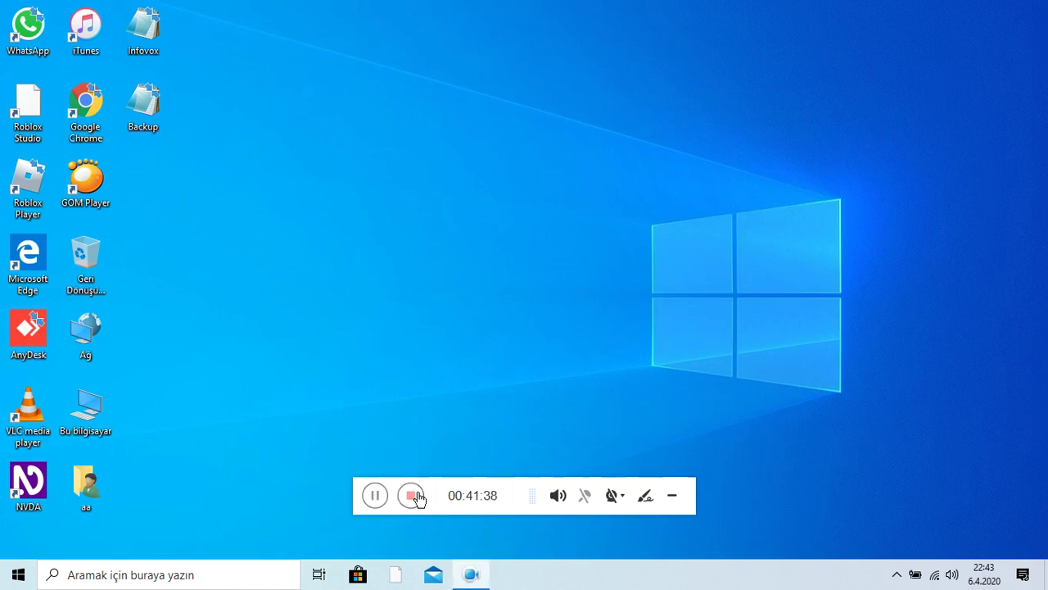